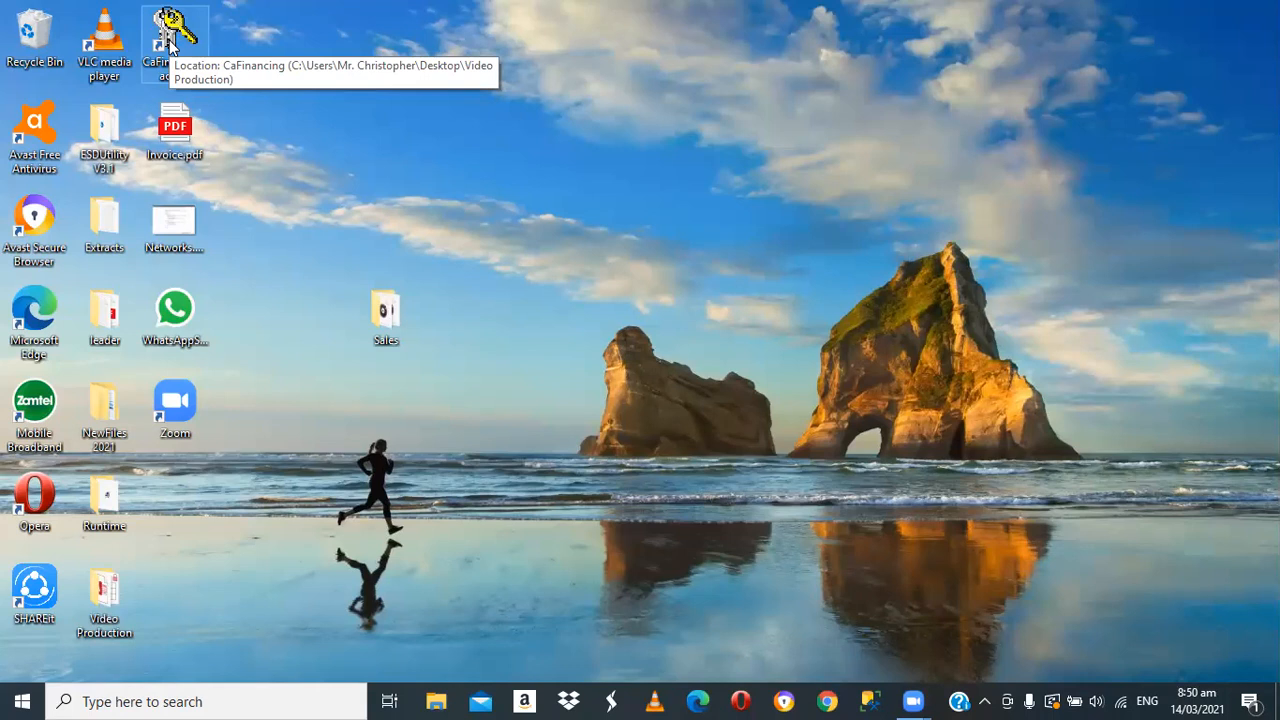
Open the CaFinancing.accdR database and accept the Access security notice
click(672, 180)
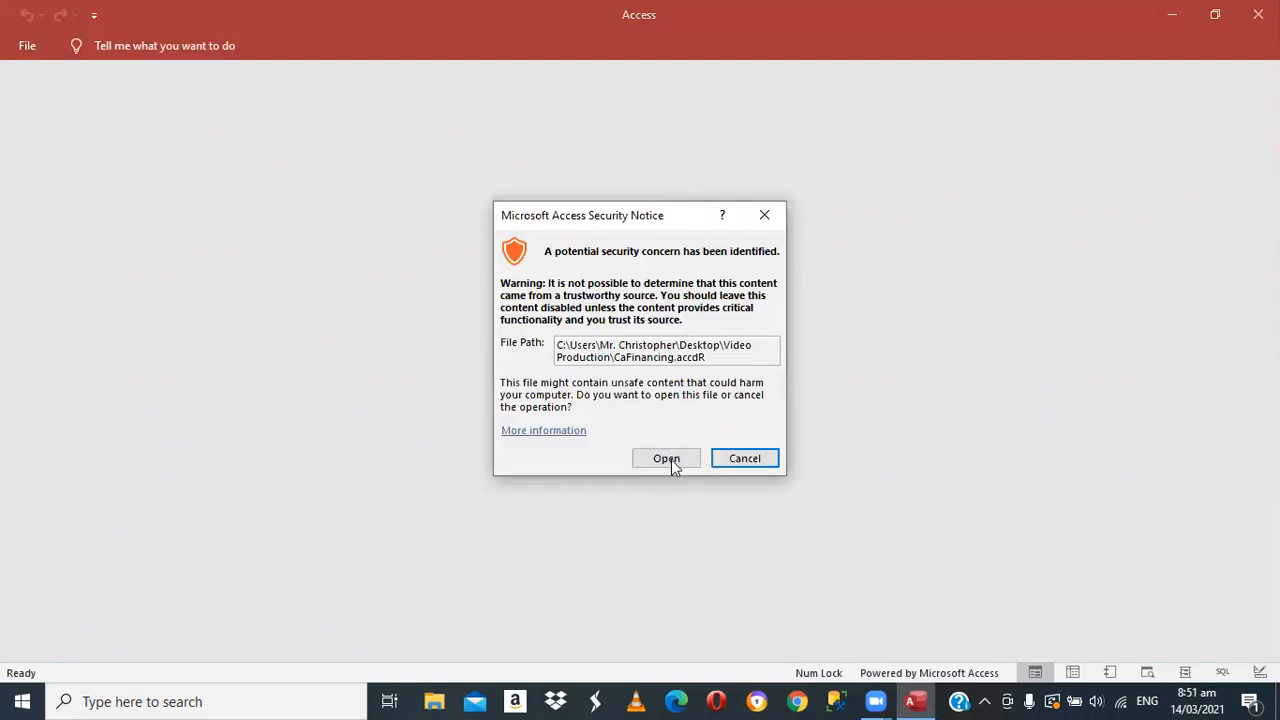
click(671, 459)
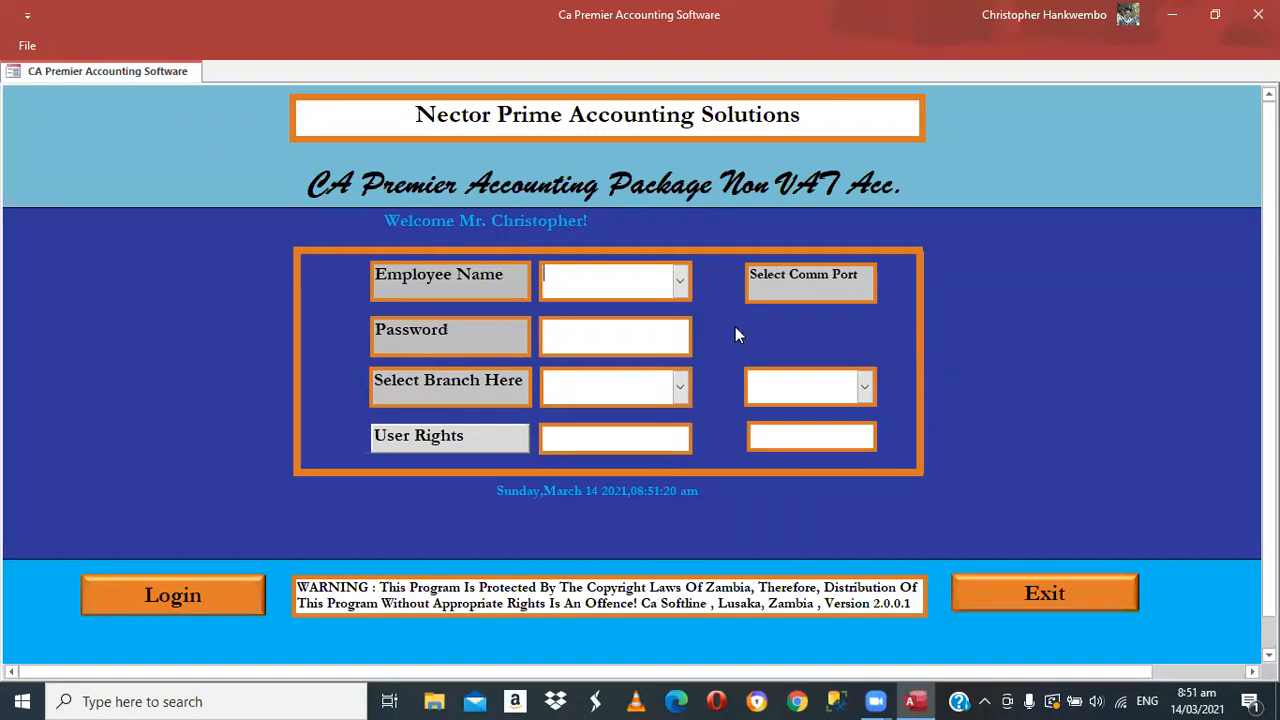
Log in as Admin Manager with the password, comm port Com4 and branch Main Stores
click(681, 283)
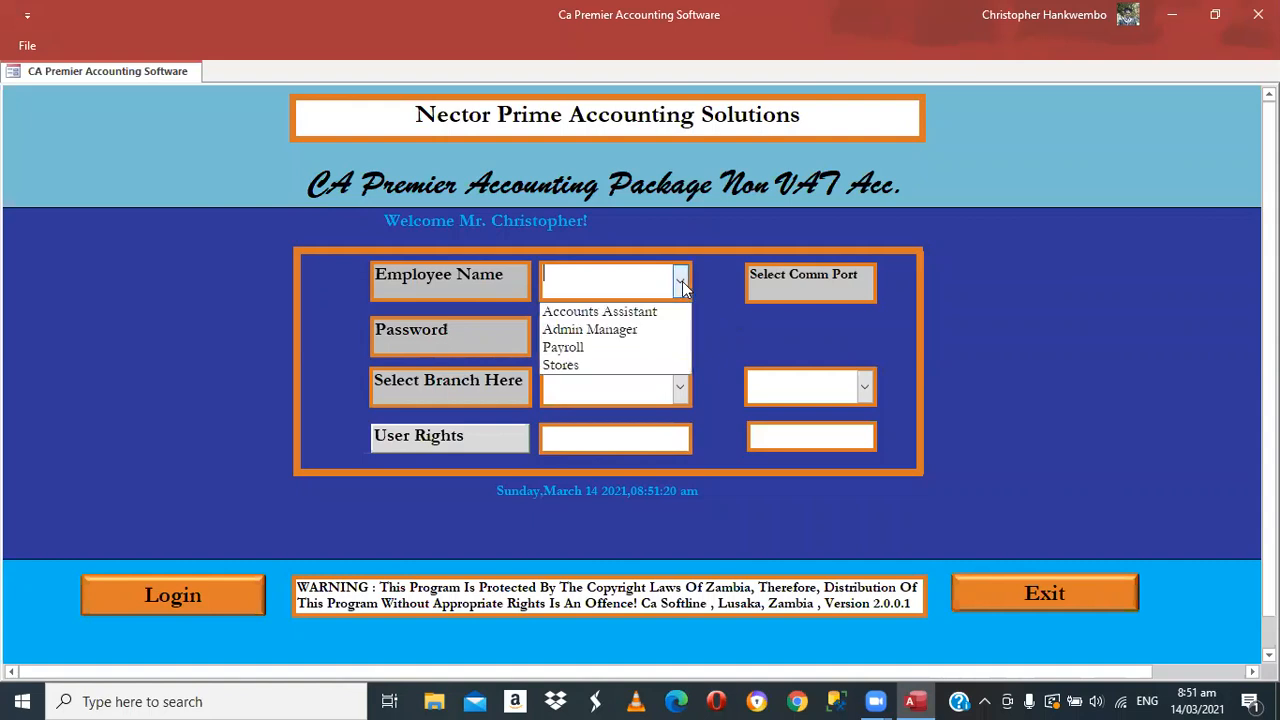
click(593, 330)
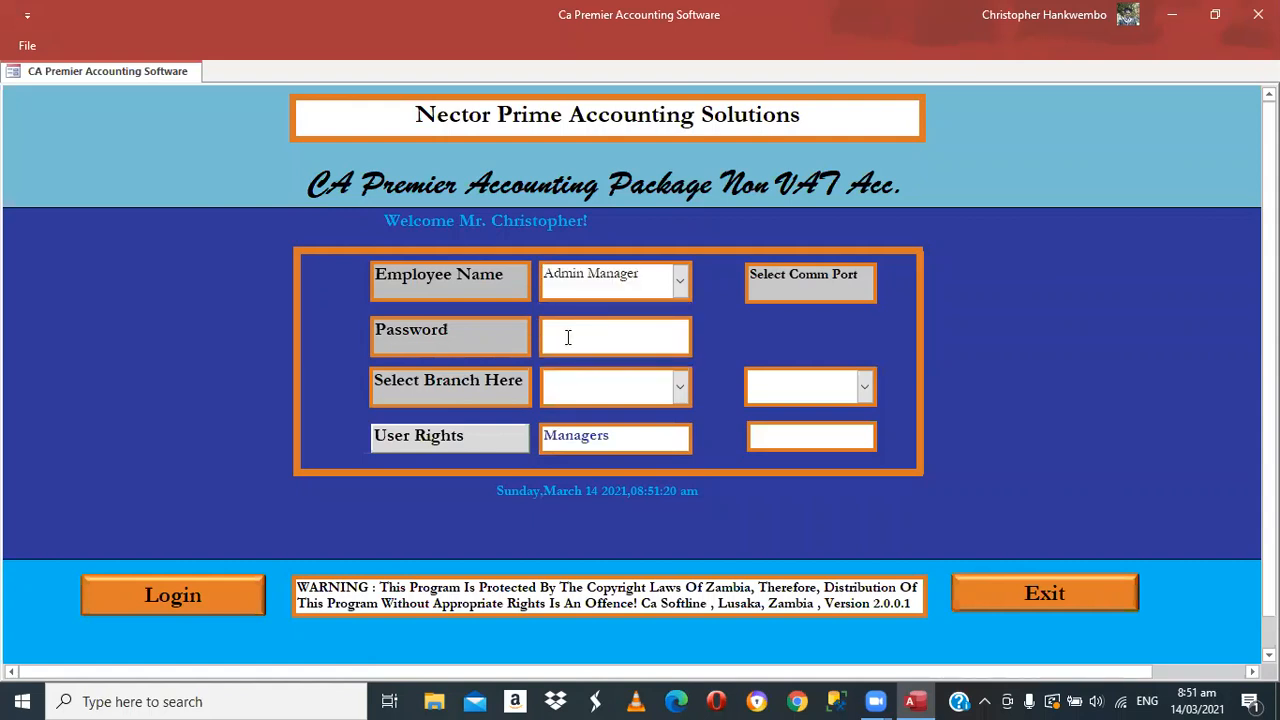
click(567, 337)
text(****)
click(860, 390)
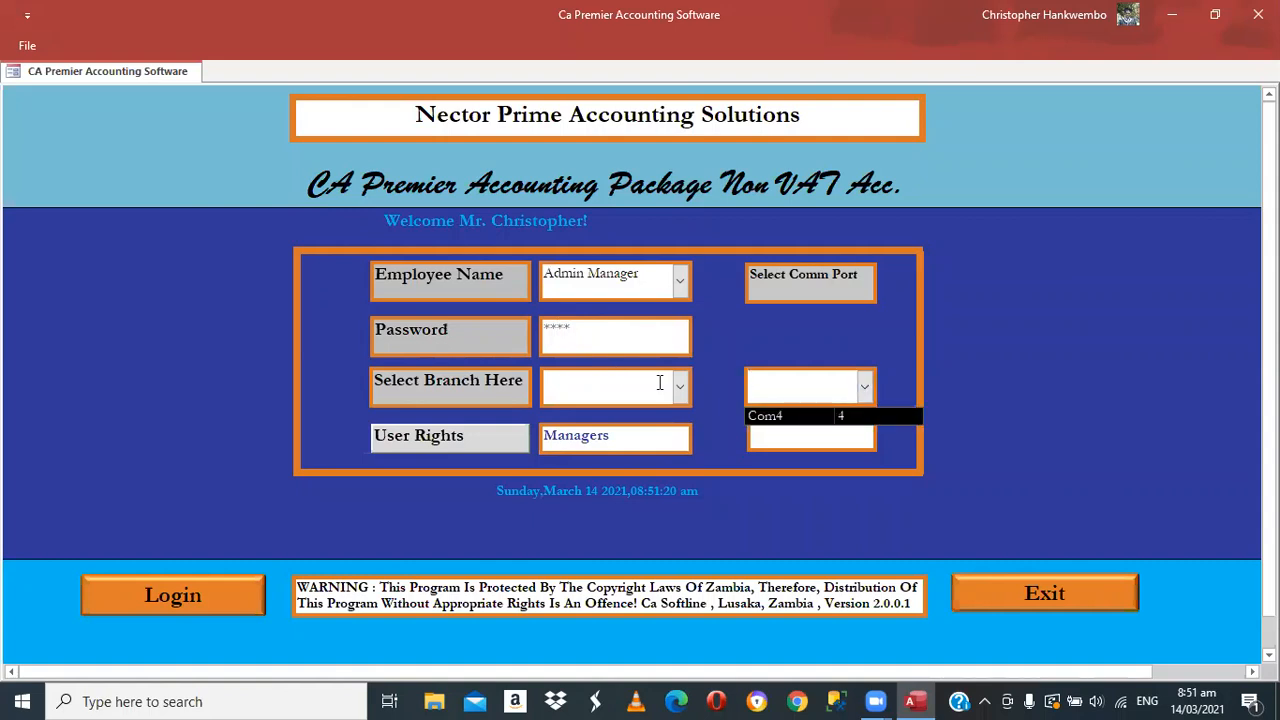
key(Return)
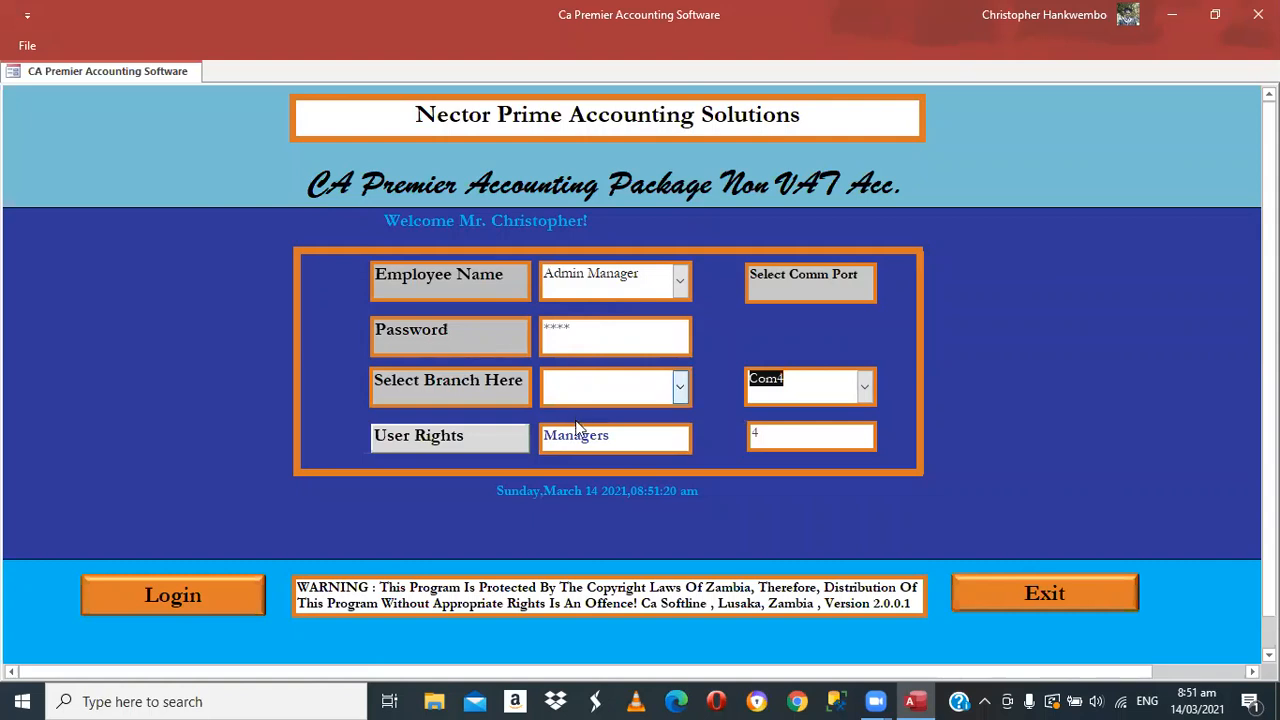
click(680, 387)
click(577, 418)
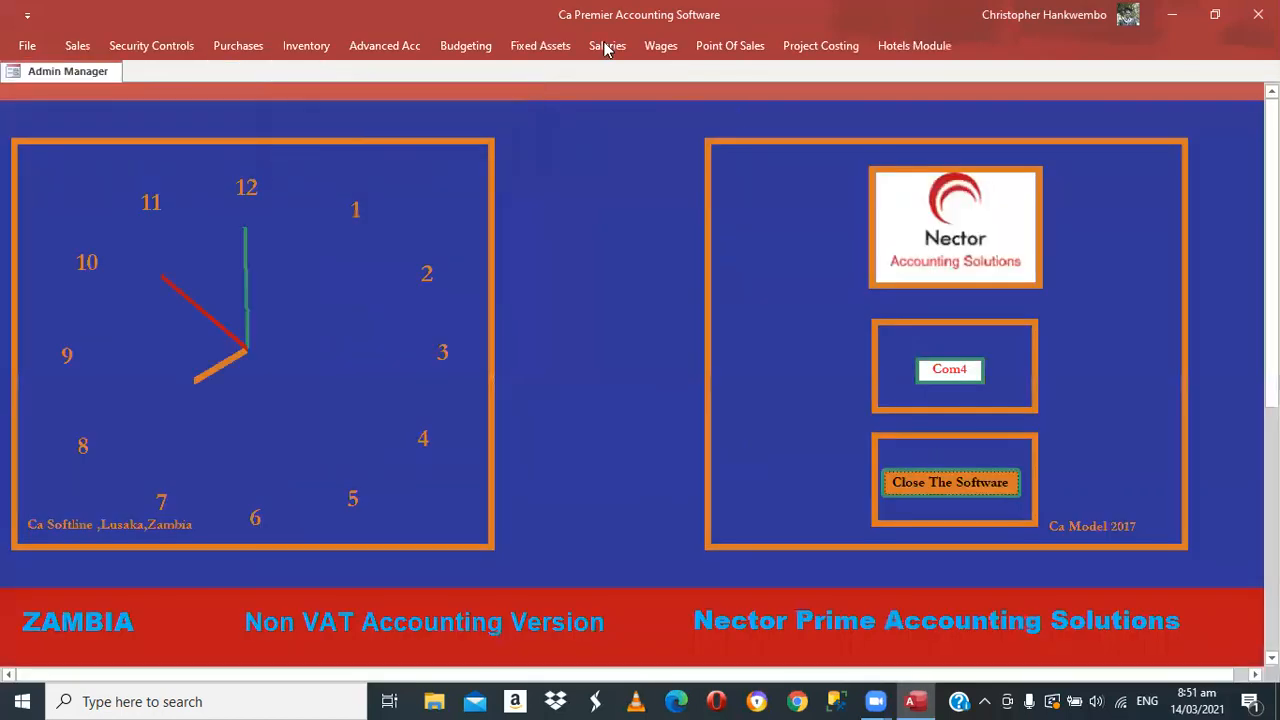
Open Employee Staff Creation and set the cost center to Accounts Dept
click(605, 46)
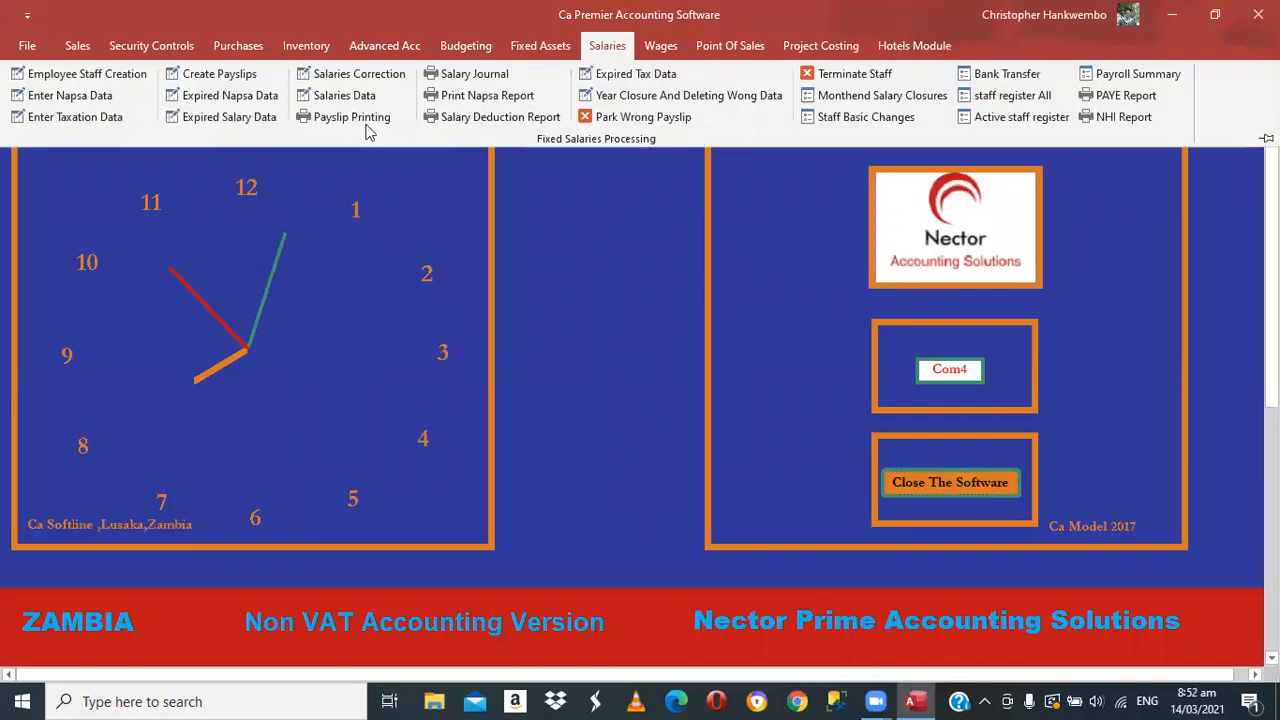
click(68, 84)
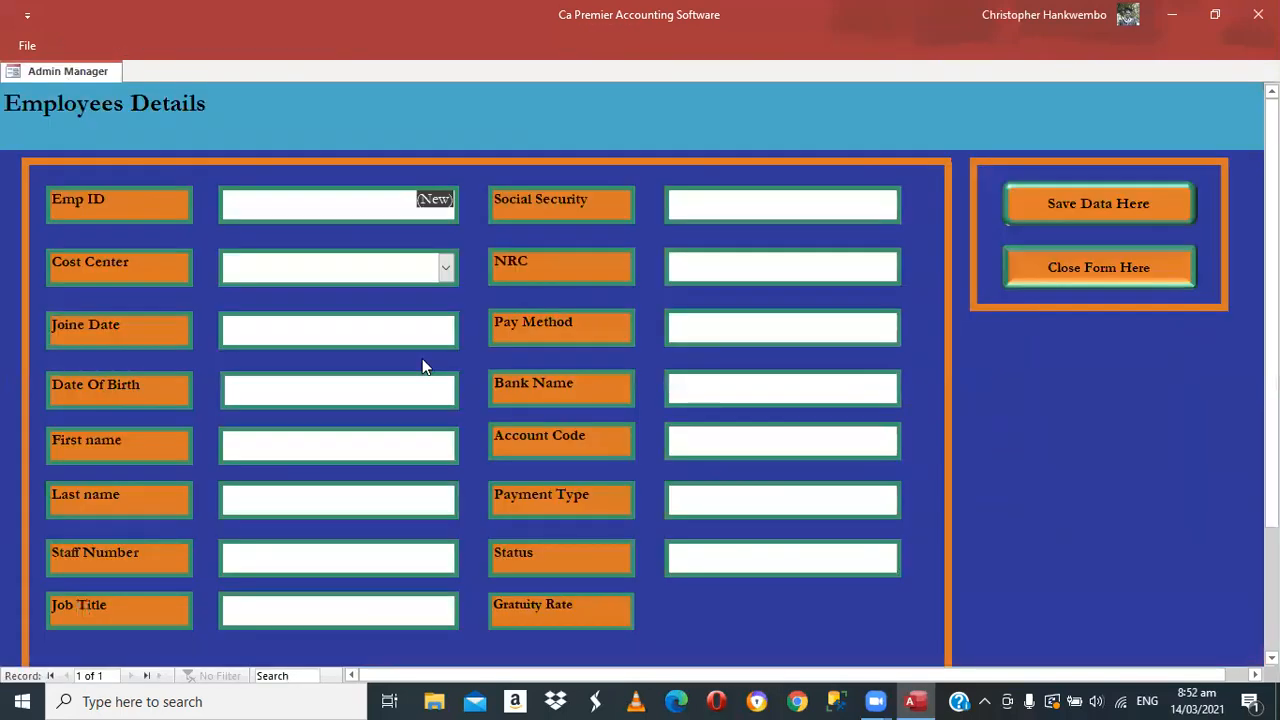
key(Tab)
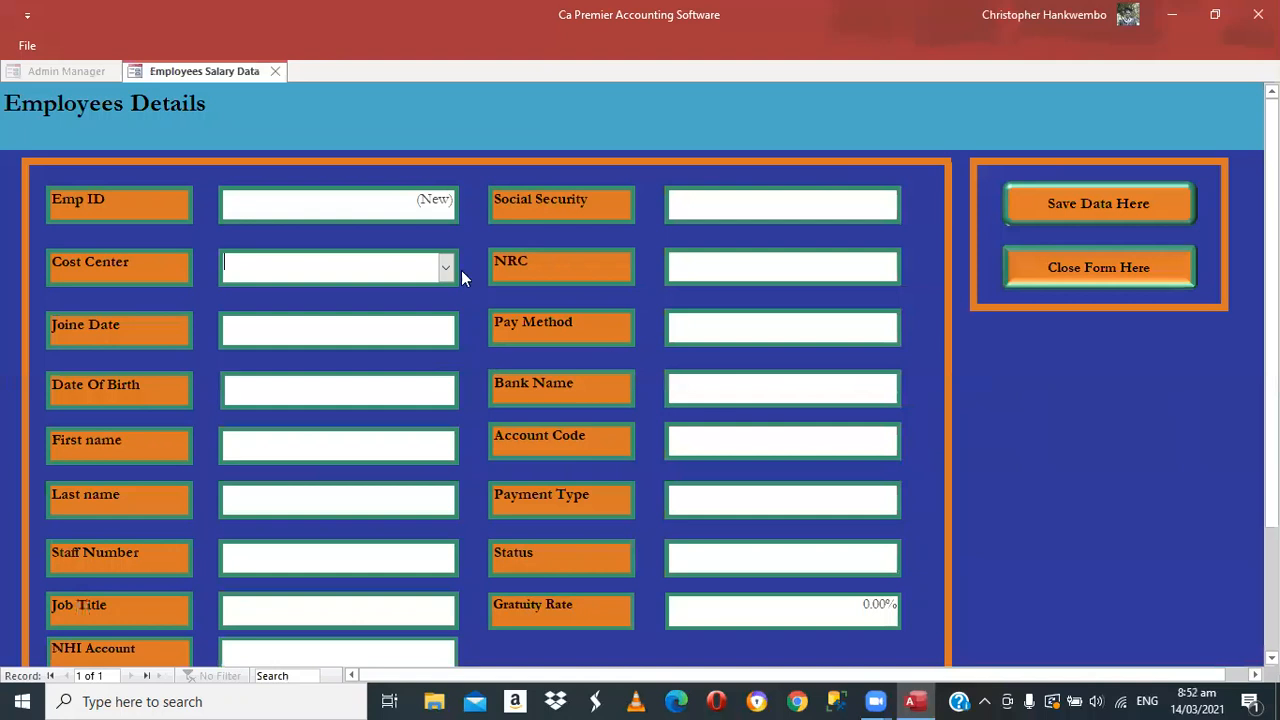
click(324, 285)
click(313, 292)
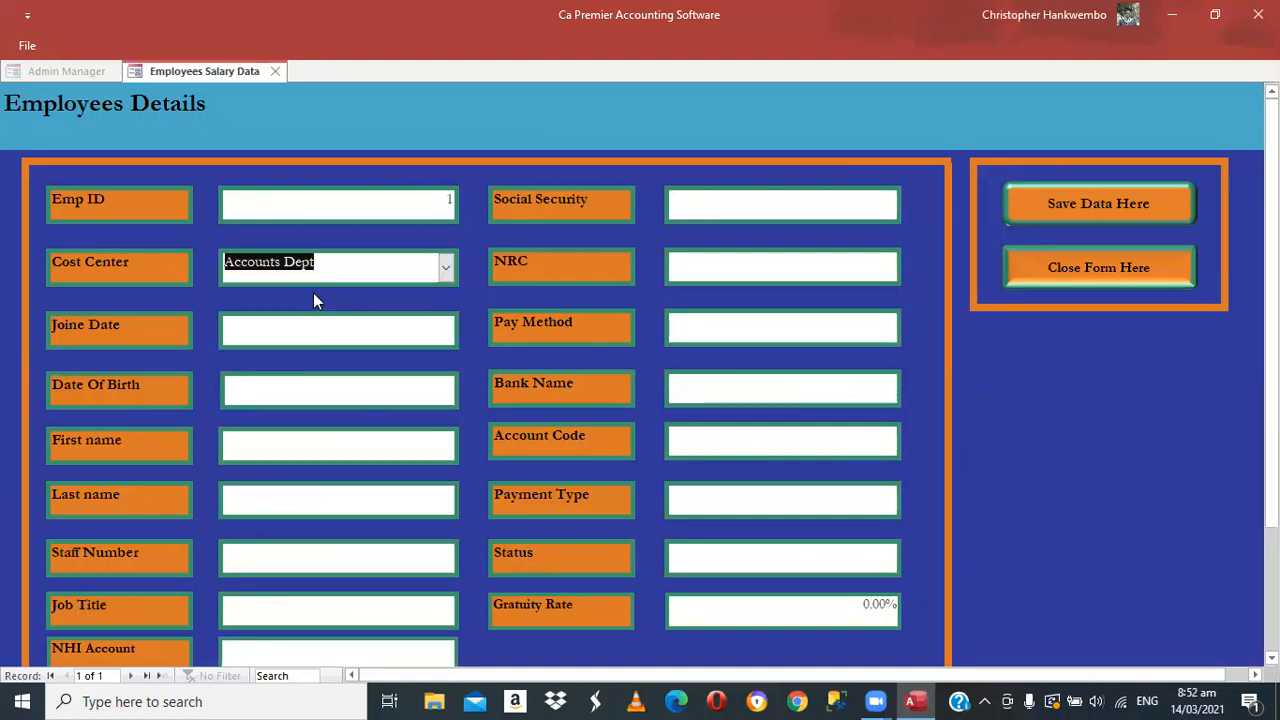
Set the employee's join date to 1 January 2021 in the calendar
key(Tab)
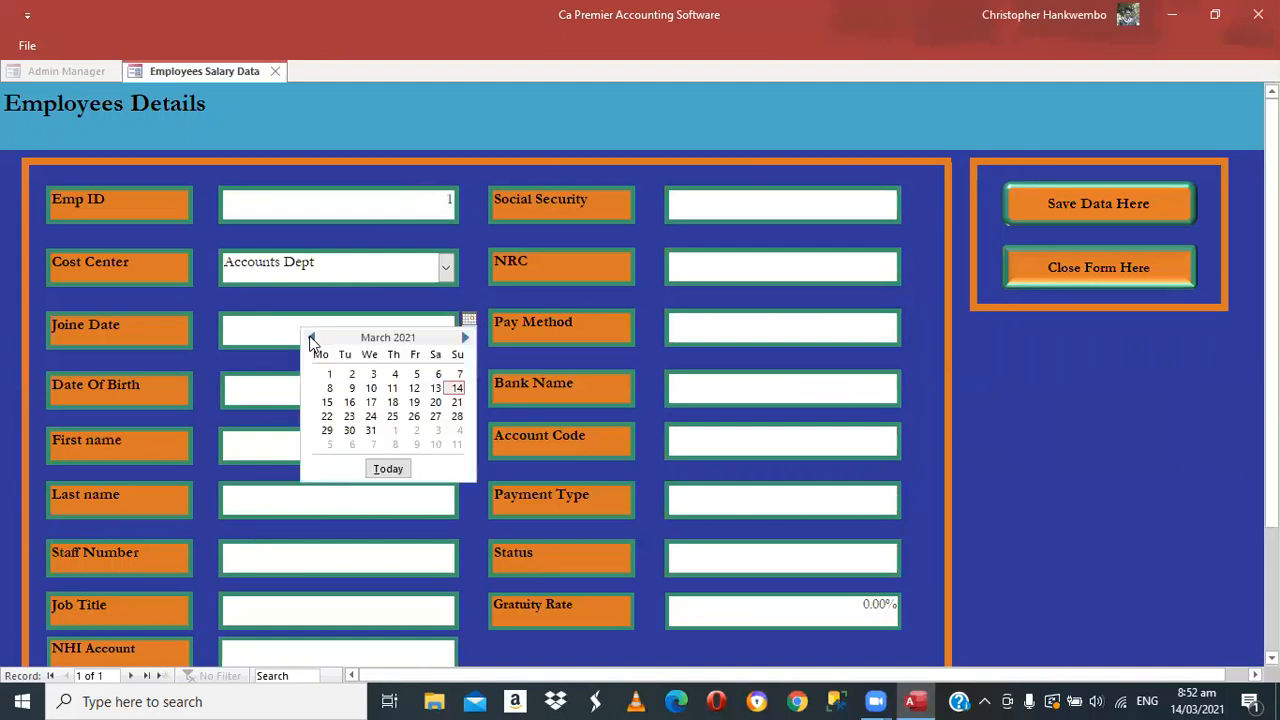
click(311, 338)
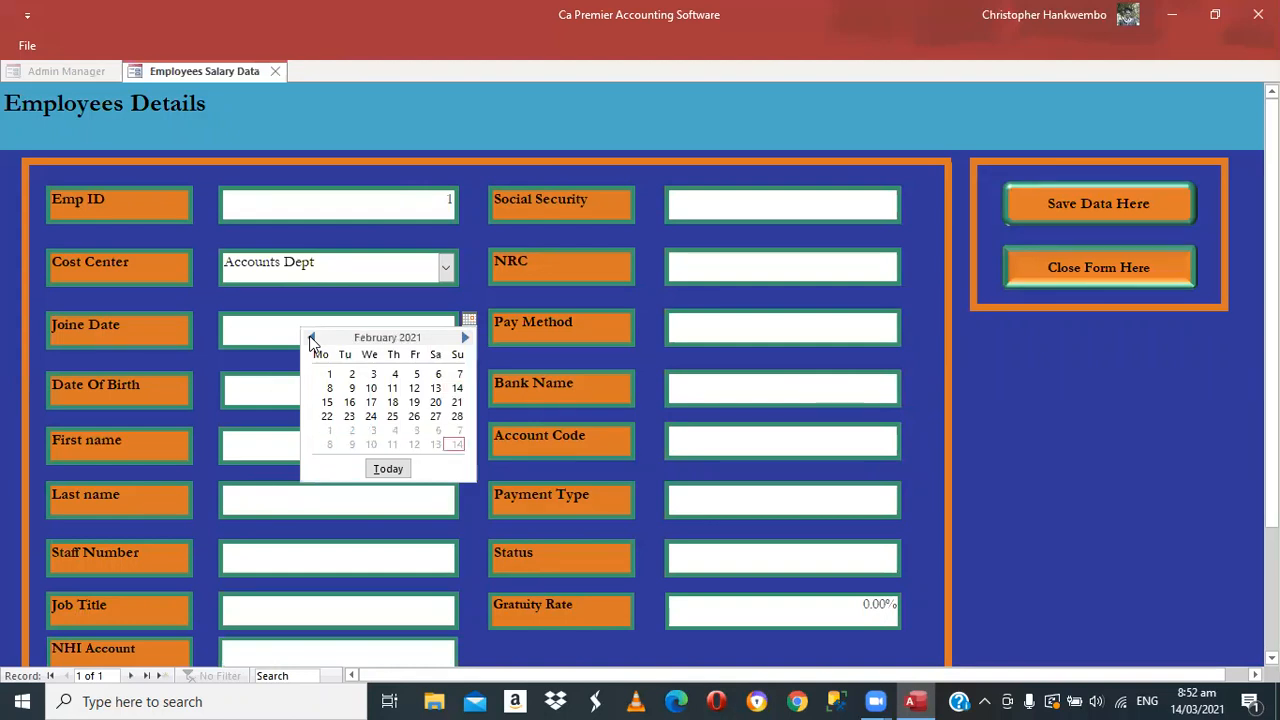
click(311, 338)
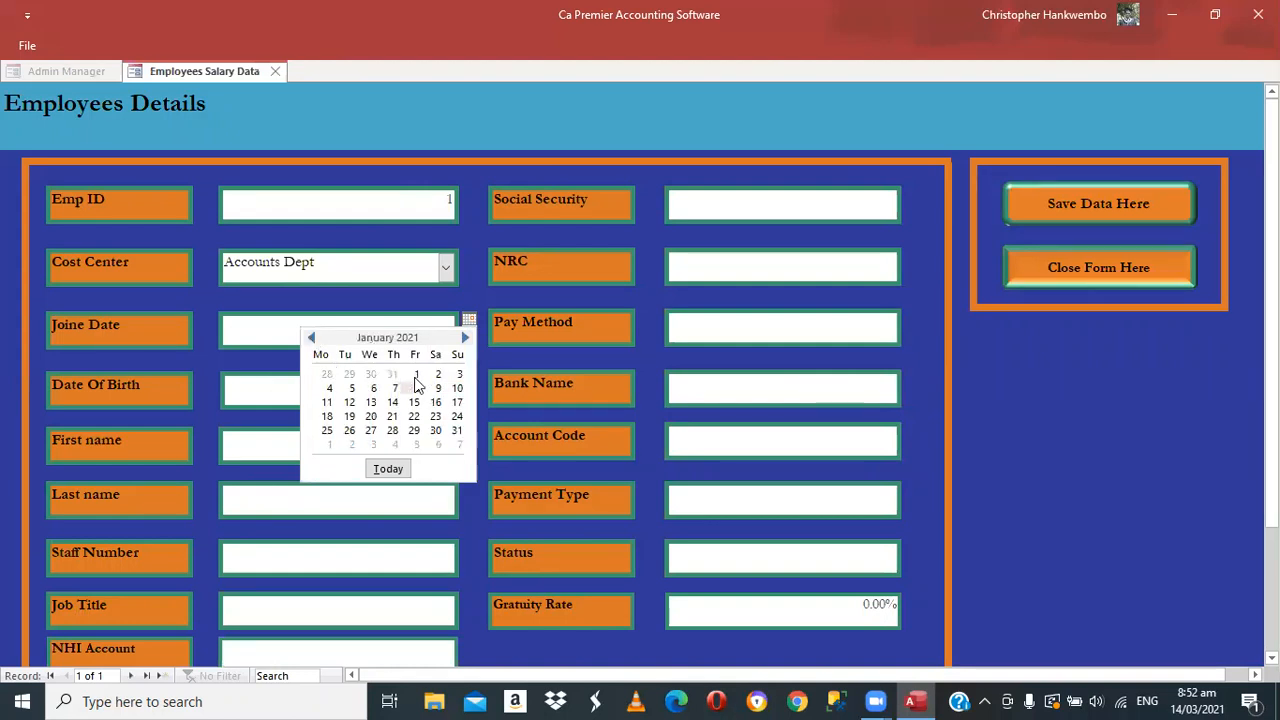
click(416, 376)
Page the date-of-birth calendar back several years, then close it without choosing a date
click(416, 386)
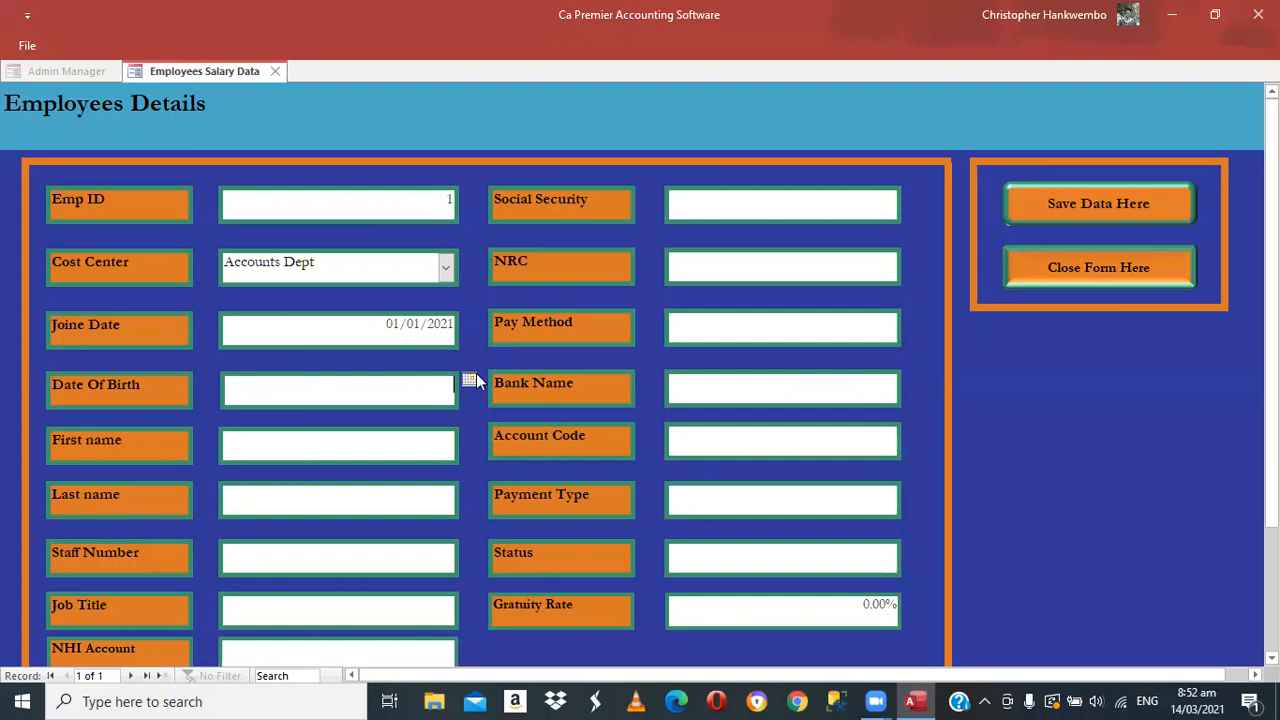
click(310, 398)
click(310, 398)
click(310, 398)
click(310, 398)
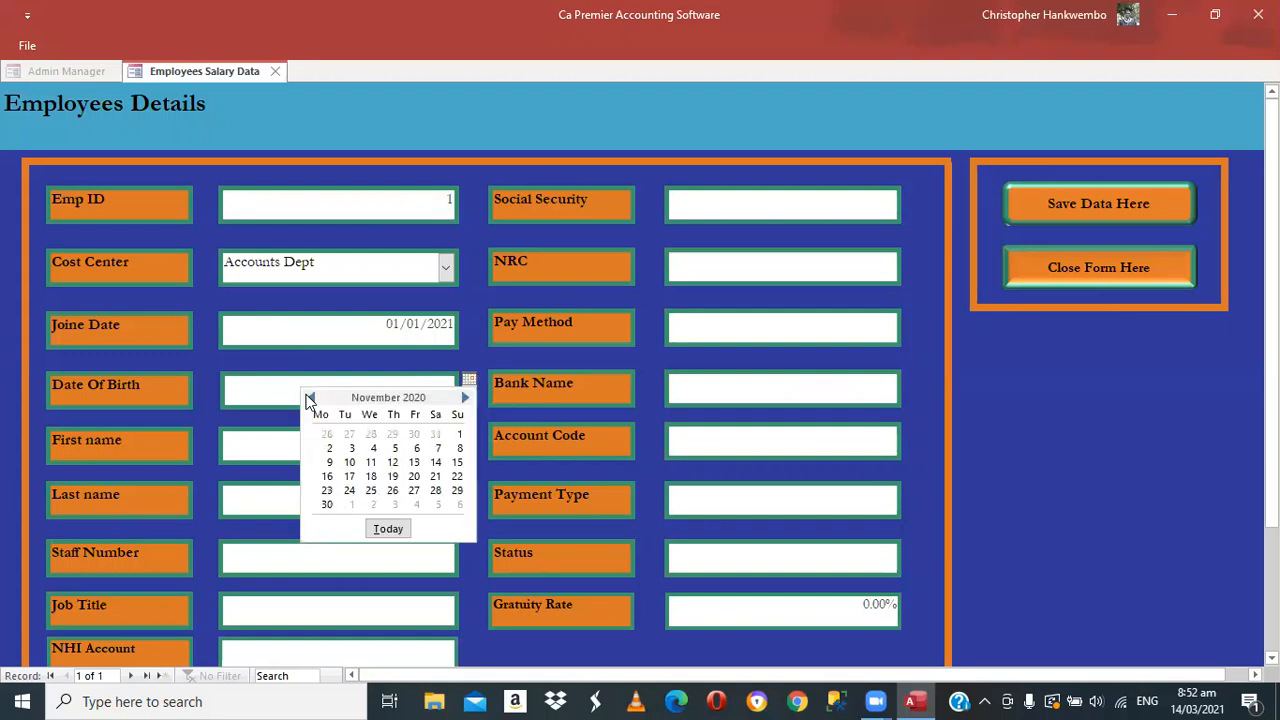
double_click(310, 398)
double_click(310, 398)
double_click(310, 398)
double_click(310, 398)
double_click(310, 398)
double_click(310, 398)
double_click(310, 398)
double_click(310, 398)
double_click(310, 398)
double_click(310, 398)
double_click(310, 398)
click(310, 398)
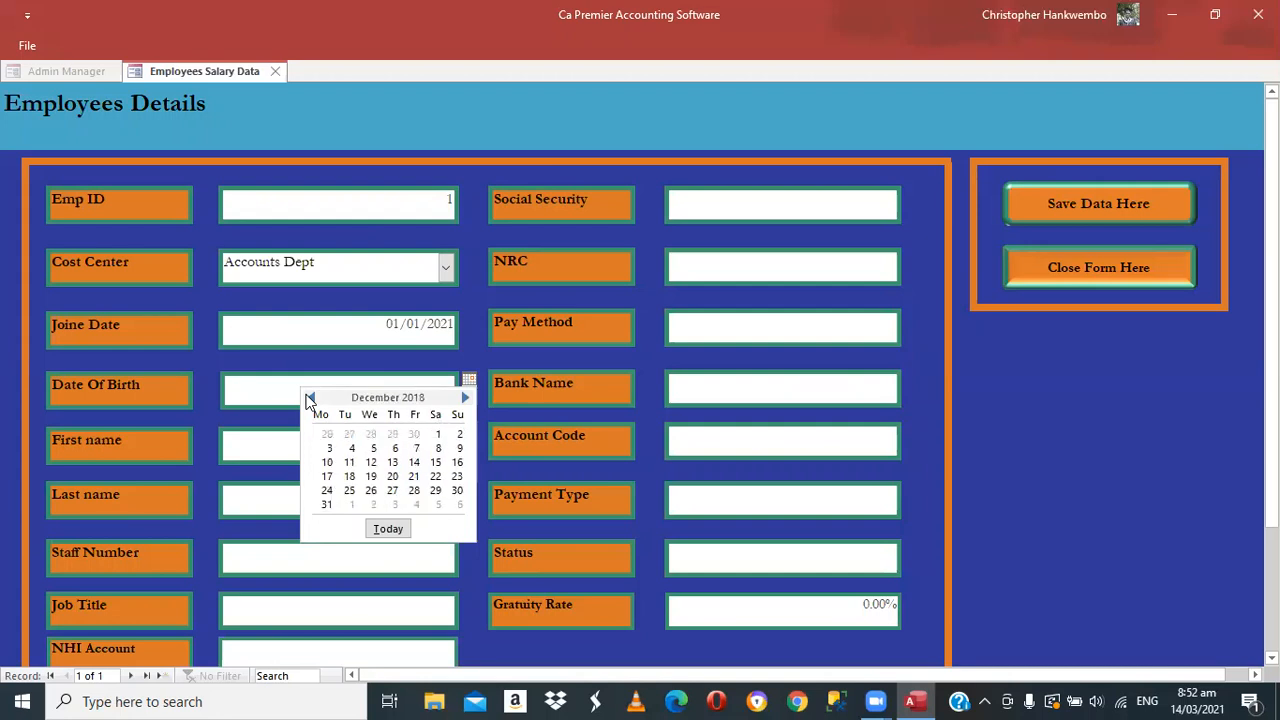
double_click(310, 398)
double_click(310, 398)
double_click(310, 398)
double_click(310, 398)
click(352, 400)
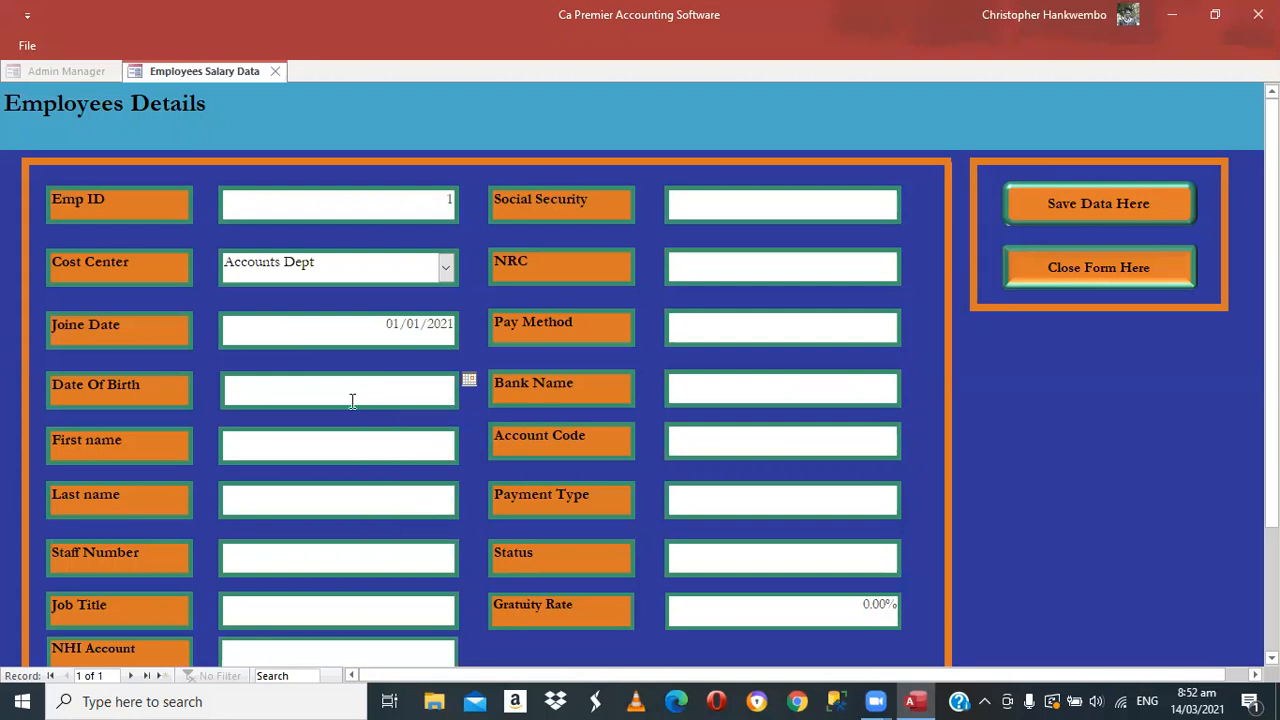
text(20/12/1972)
key(Tab)
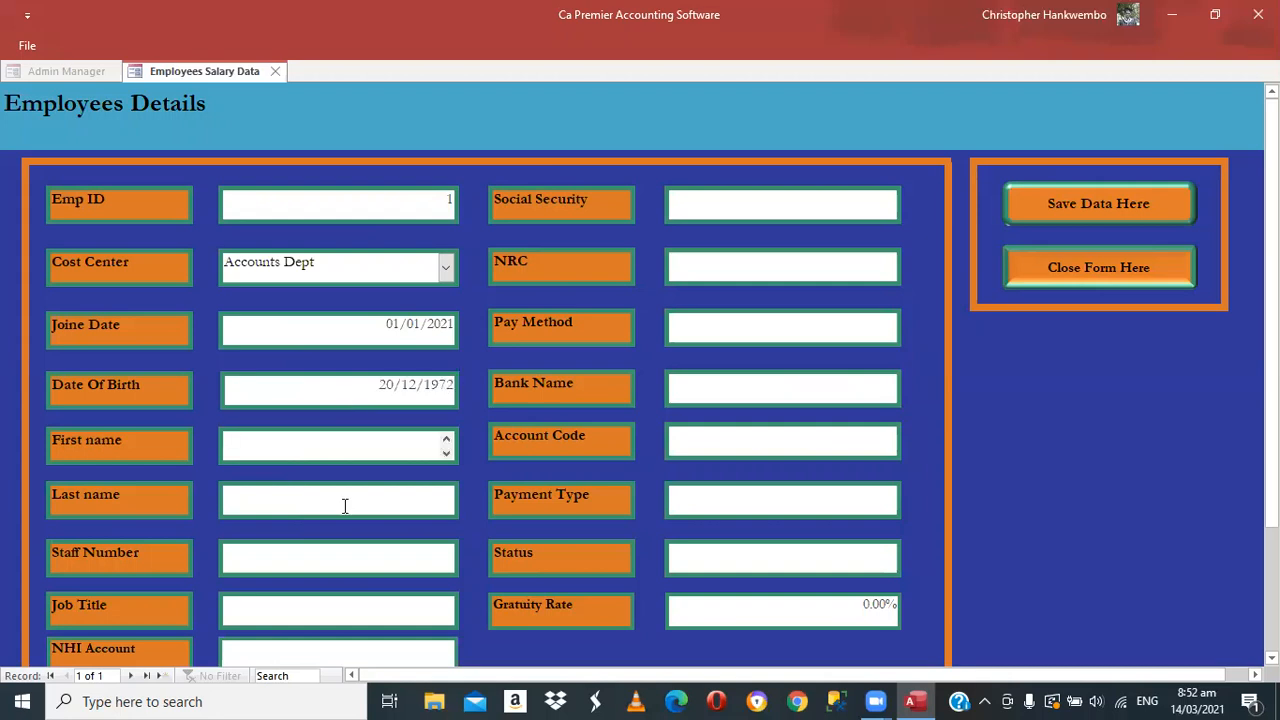
click(344, 506)
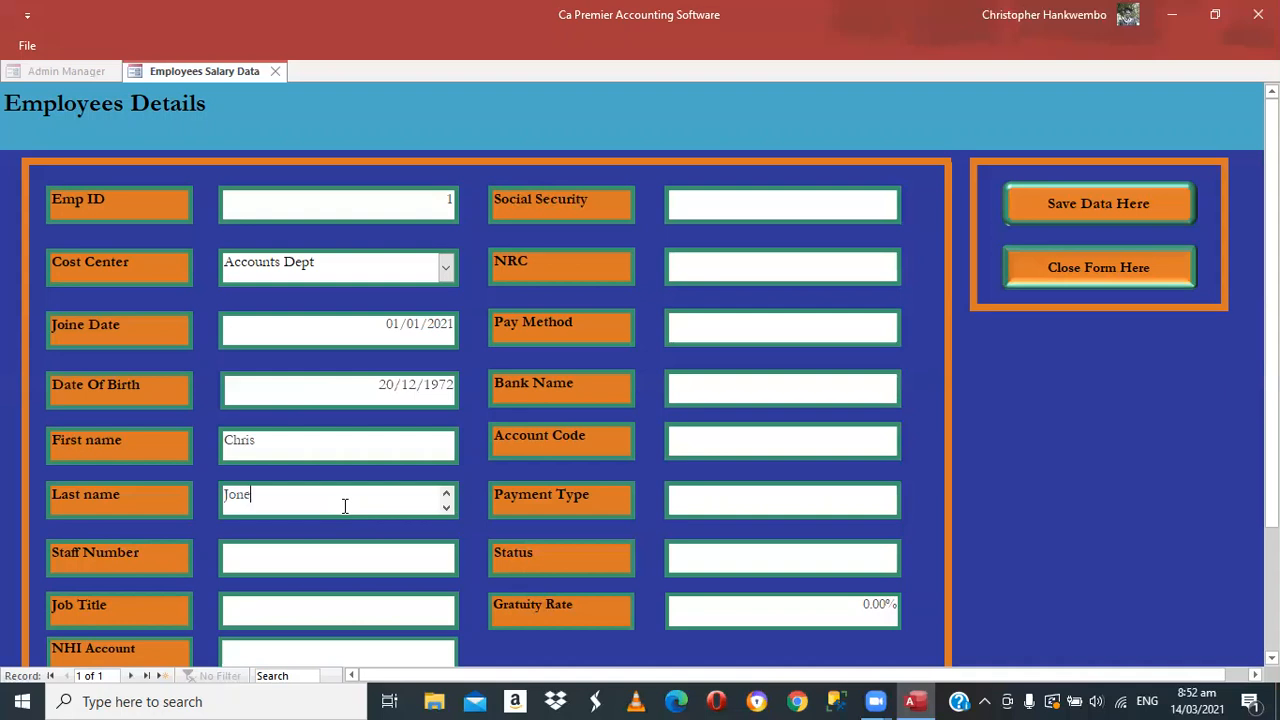
key(Tab)
Enter staff number 001 and job title Finance Manager, then begin the social security number
text(001)
key(Tab)
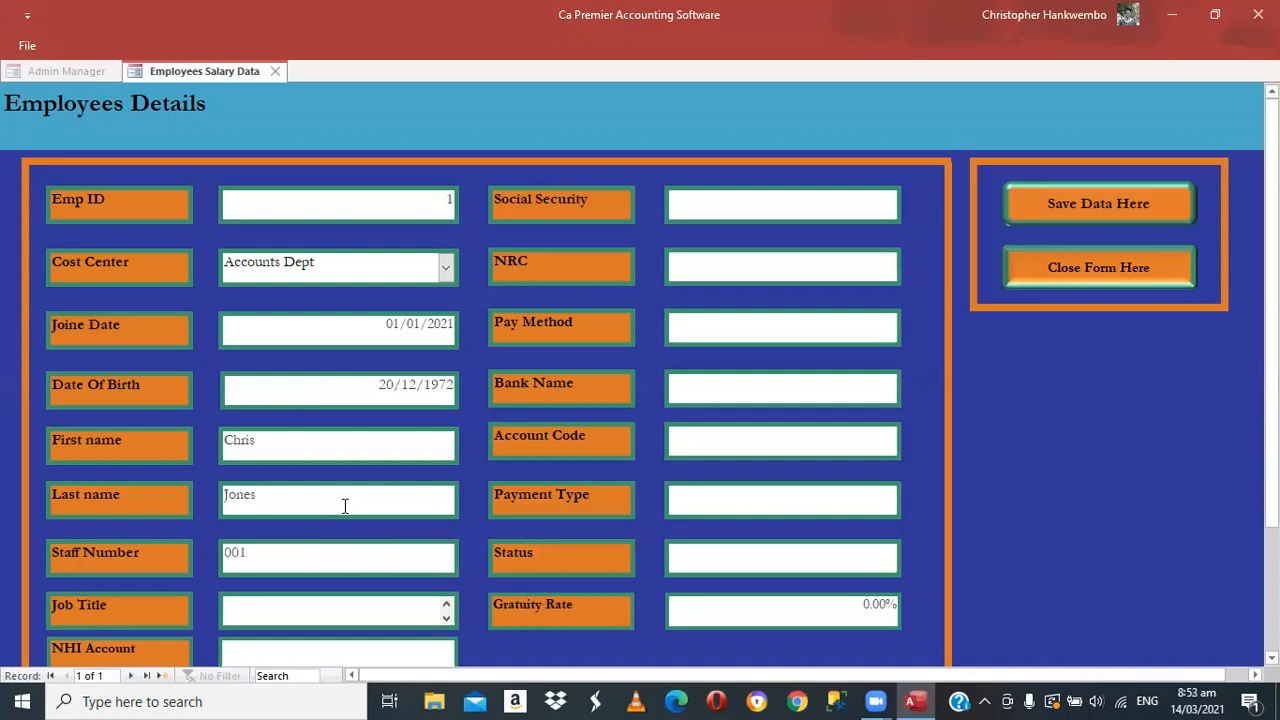
text(Finance Manager)
key(Tab)
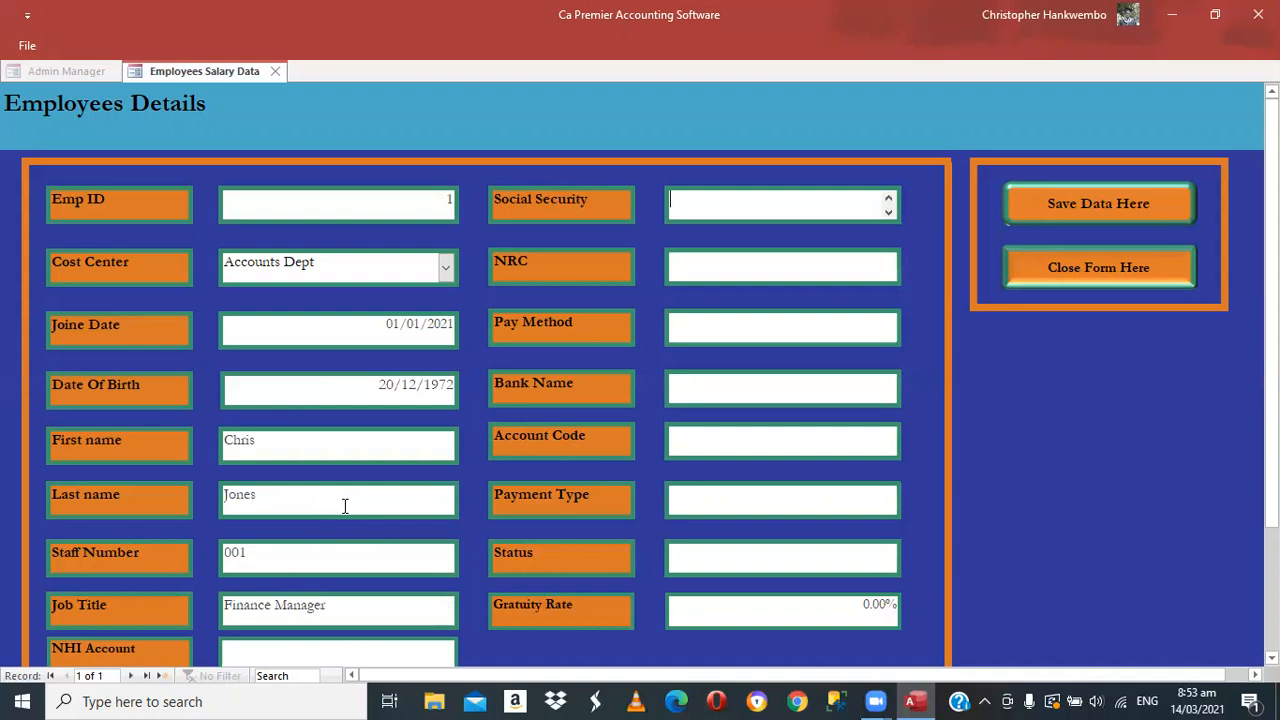
Correct the social security number and enter the NRC number ending in uppercase T
key(Tab)
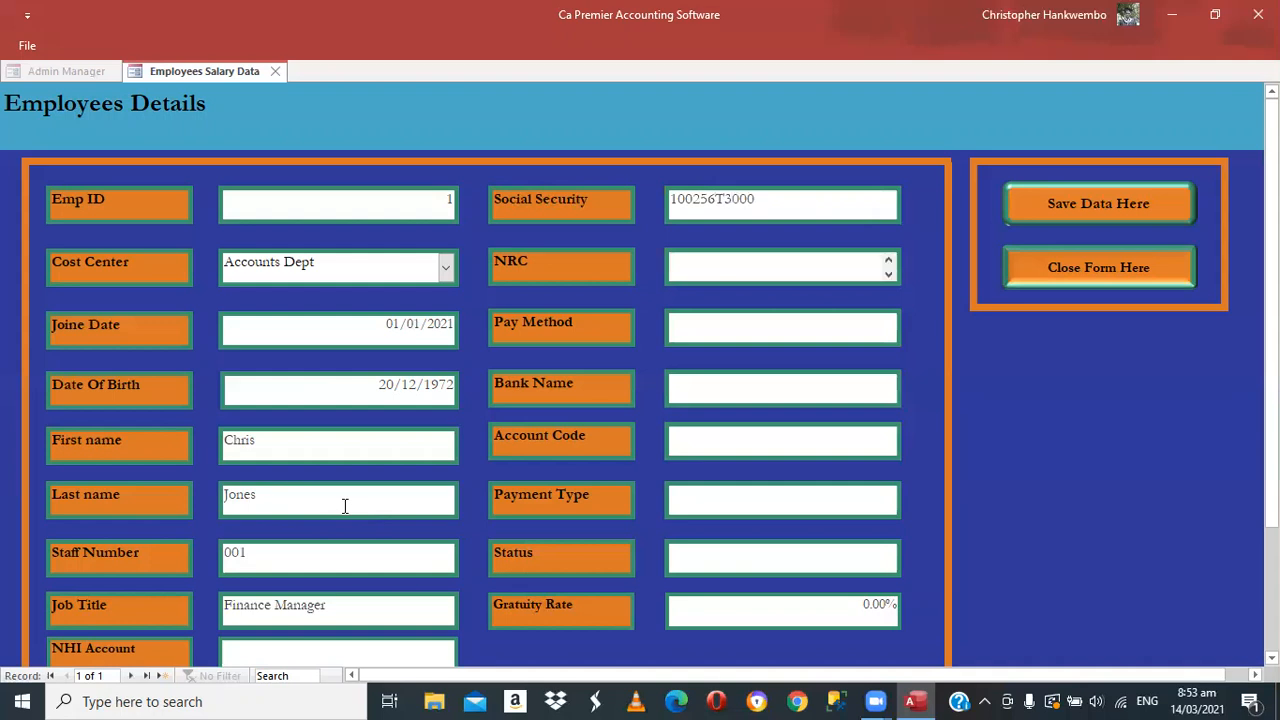
key(Tab)
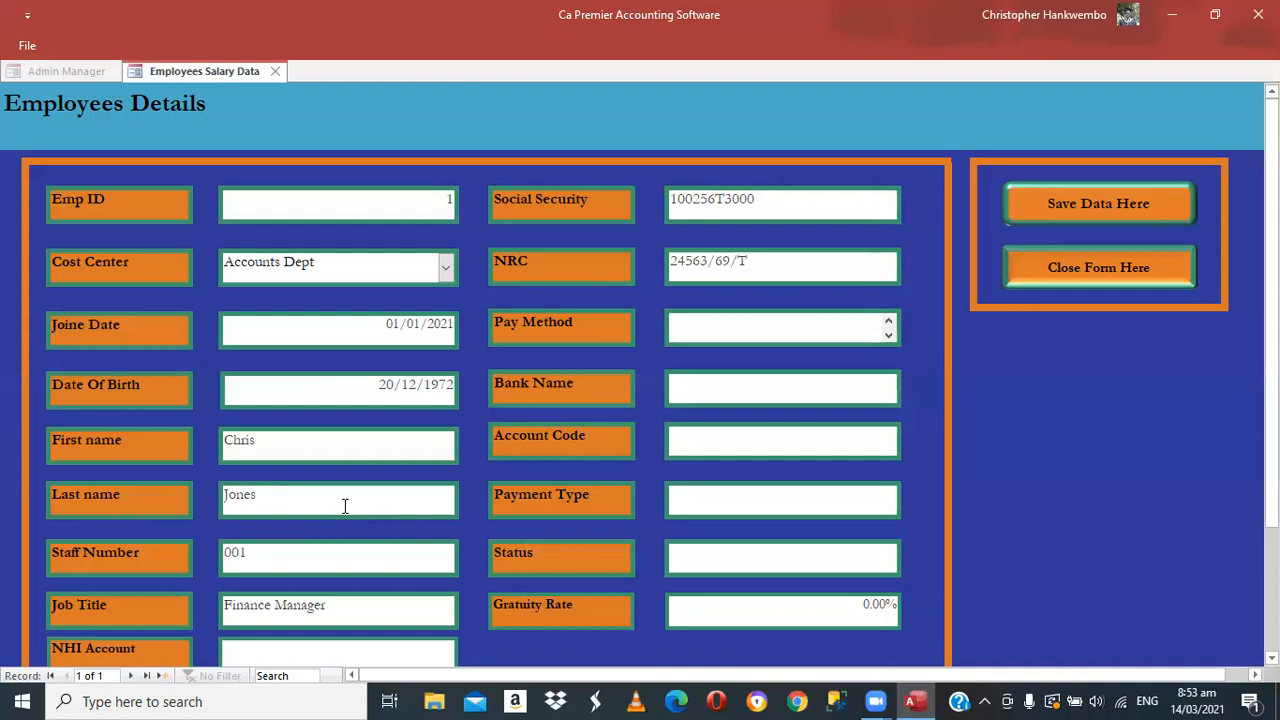
Set pay method Bank, bank name ZSAH, and enter the account code
text(Bank)
key(Tab)
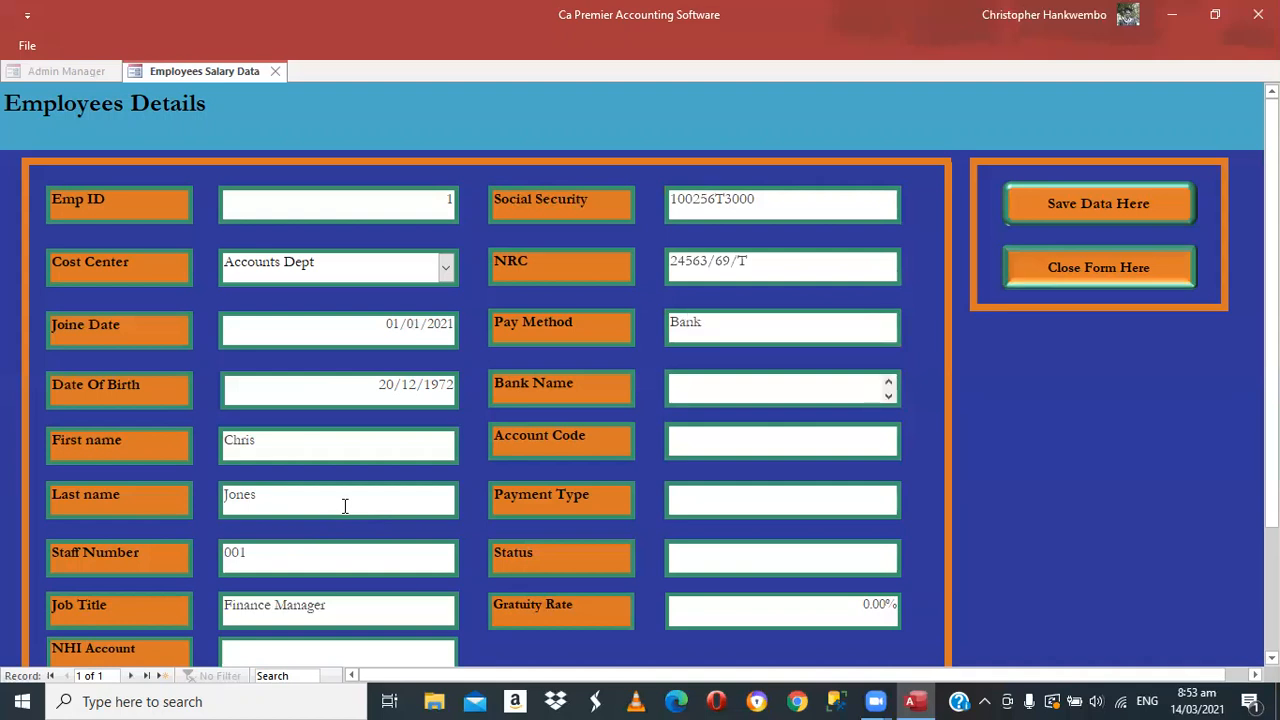
text(ZSAH)
key(Tab)
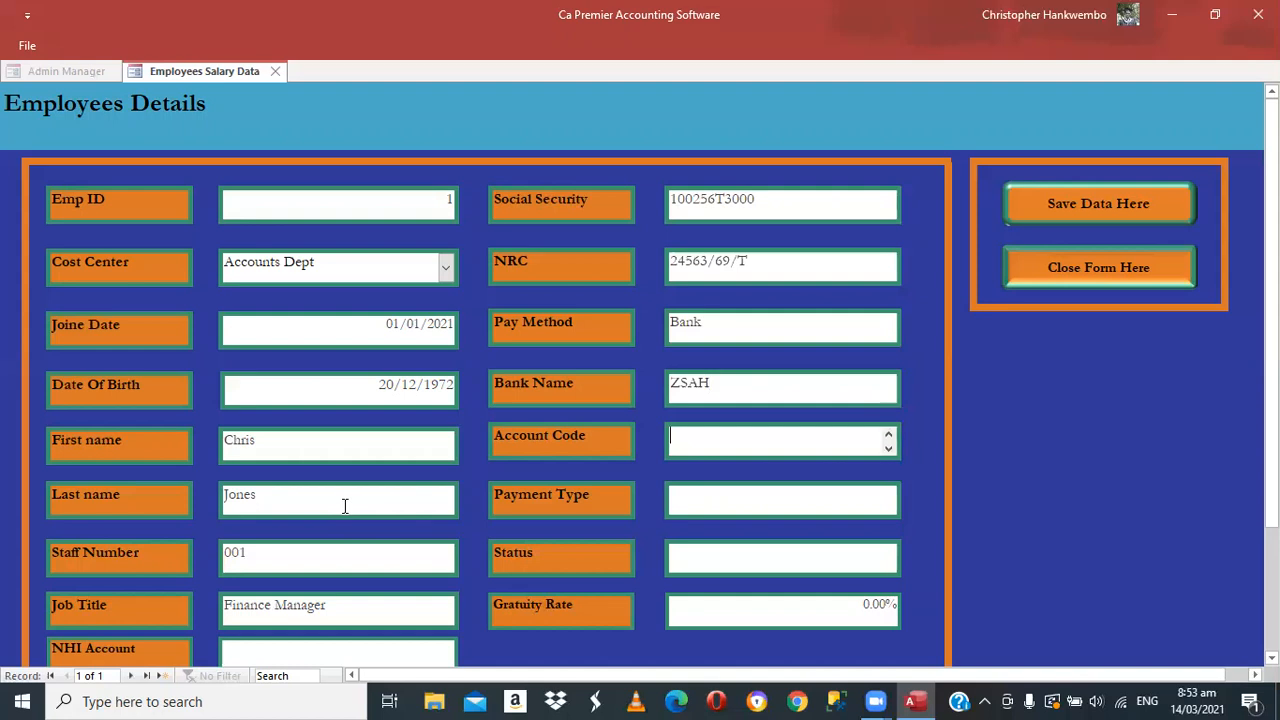
key(Tab)
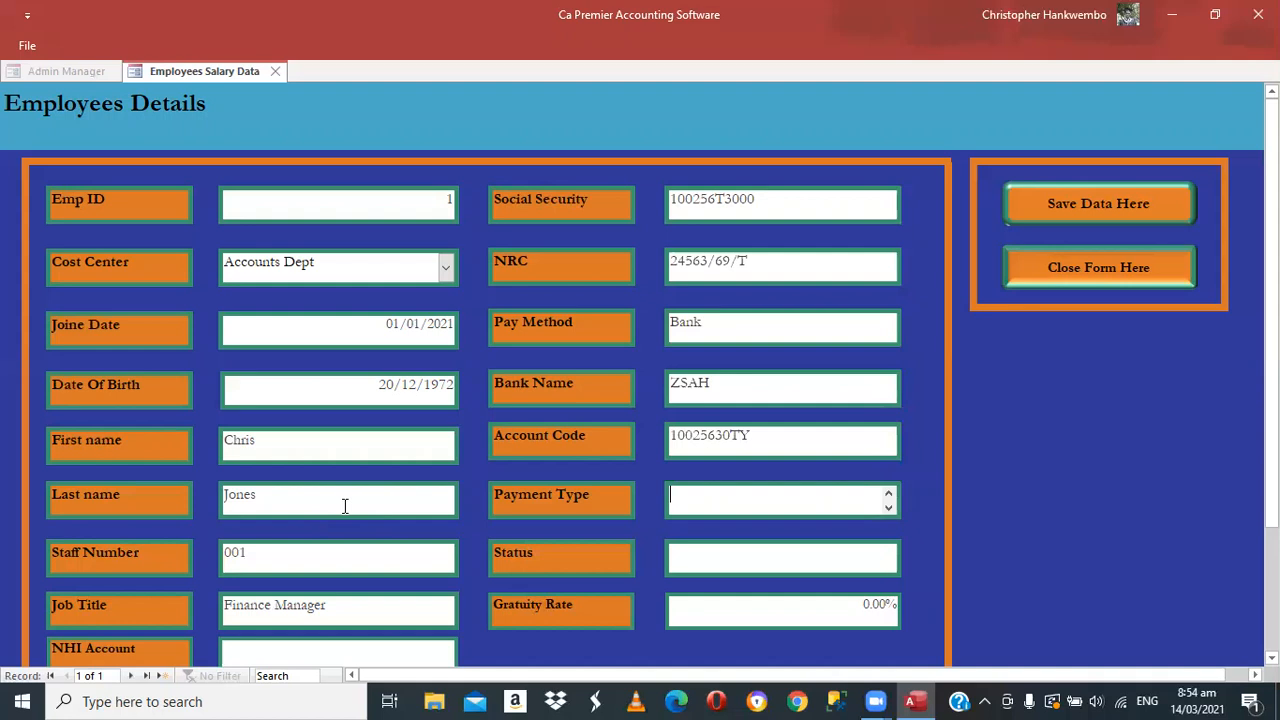
Set payment type to Transfer and status to Open
text(tRAN)
key(BackSpace)
key(BackSpace)
key(BackSpace)
key(BackSpace)
text(Tran)
text(fer)
key(Tab)
text(Open)
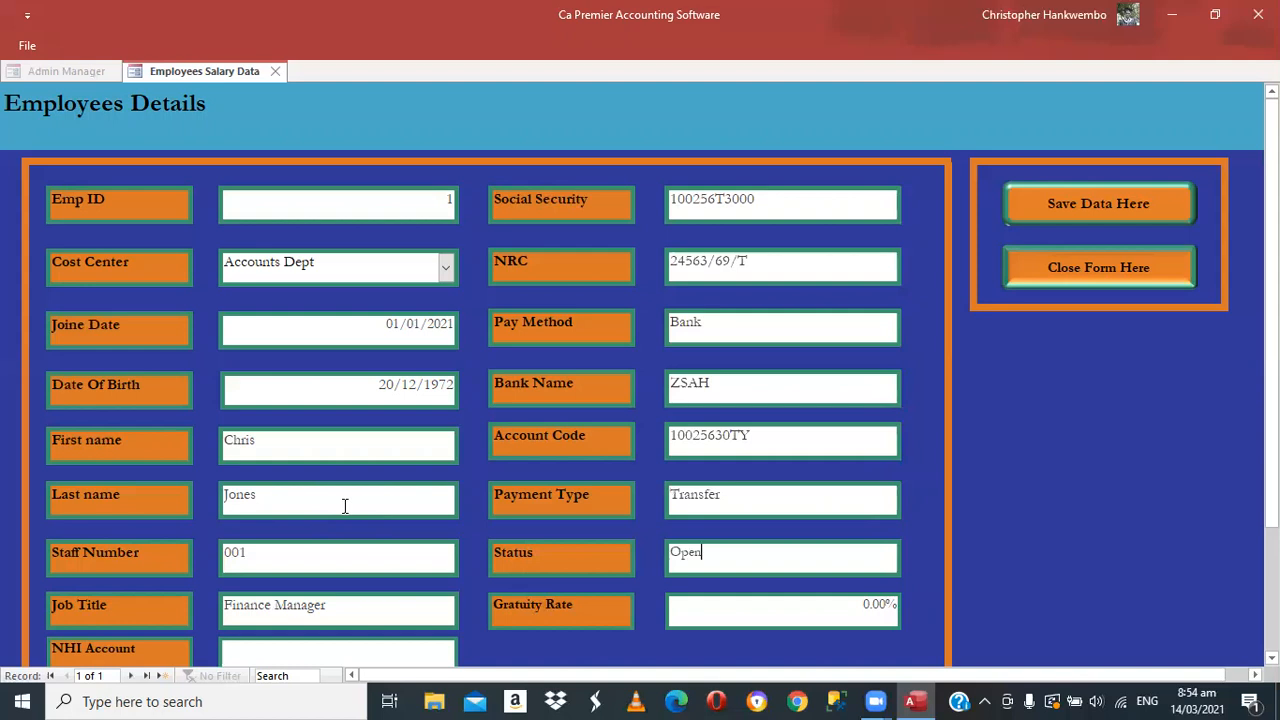
key(Tab)
Replace the gratuity rate with 10%
click(878, 701)
key(Delete)
key(Delete)
key(Delete)
key(Delete)
key(Delete)
text(10)
scroll(885, 457, down, 3)
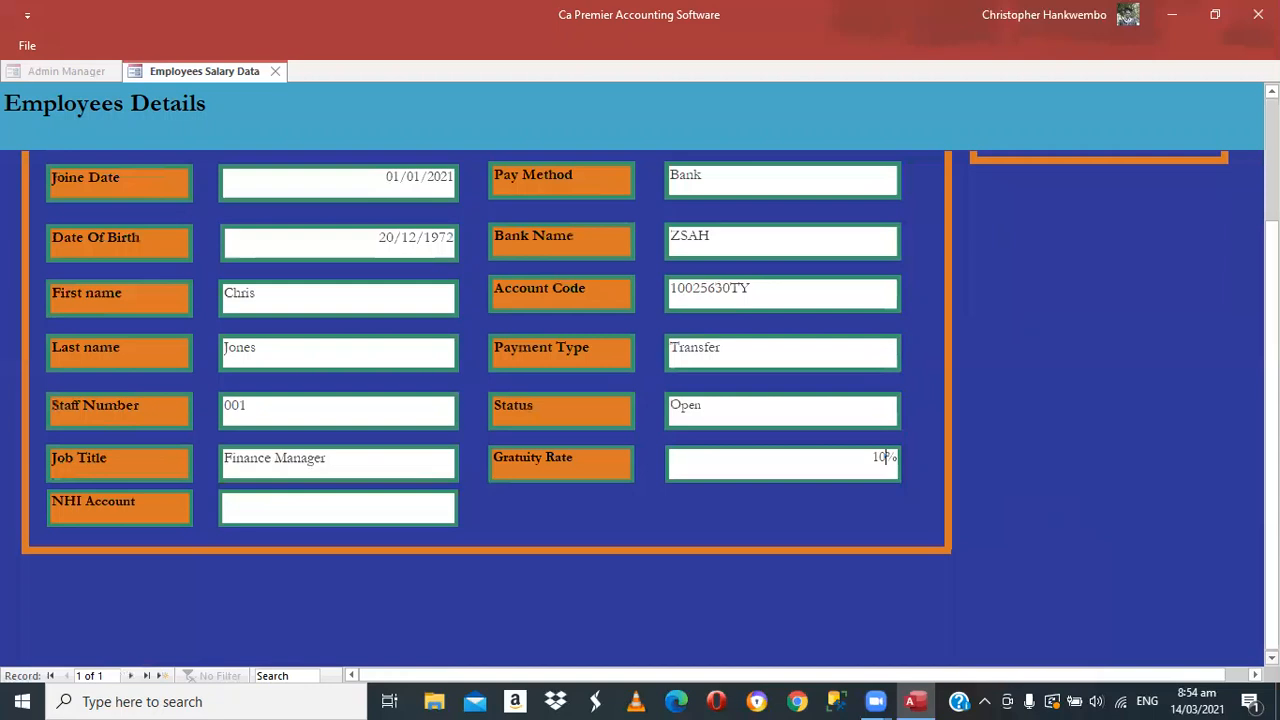
click(566, 567)
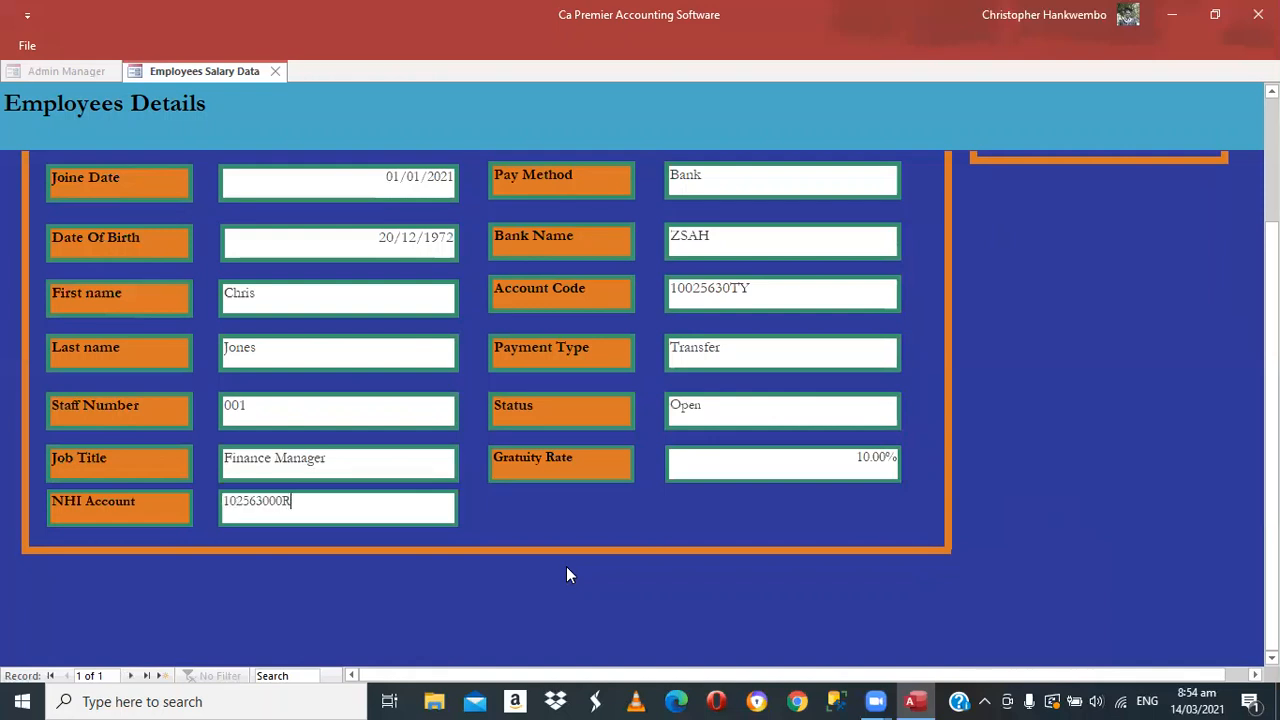
Enter the NHI Account number and save the employee's details
key(Tab)
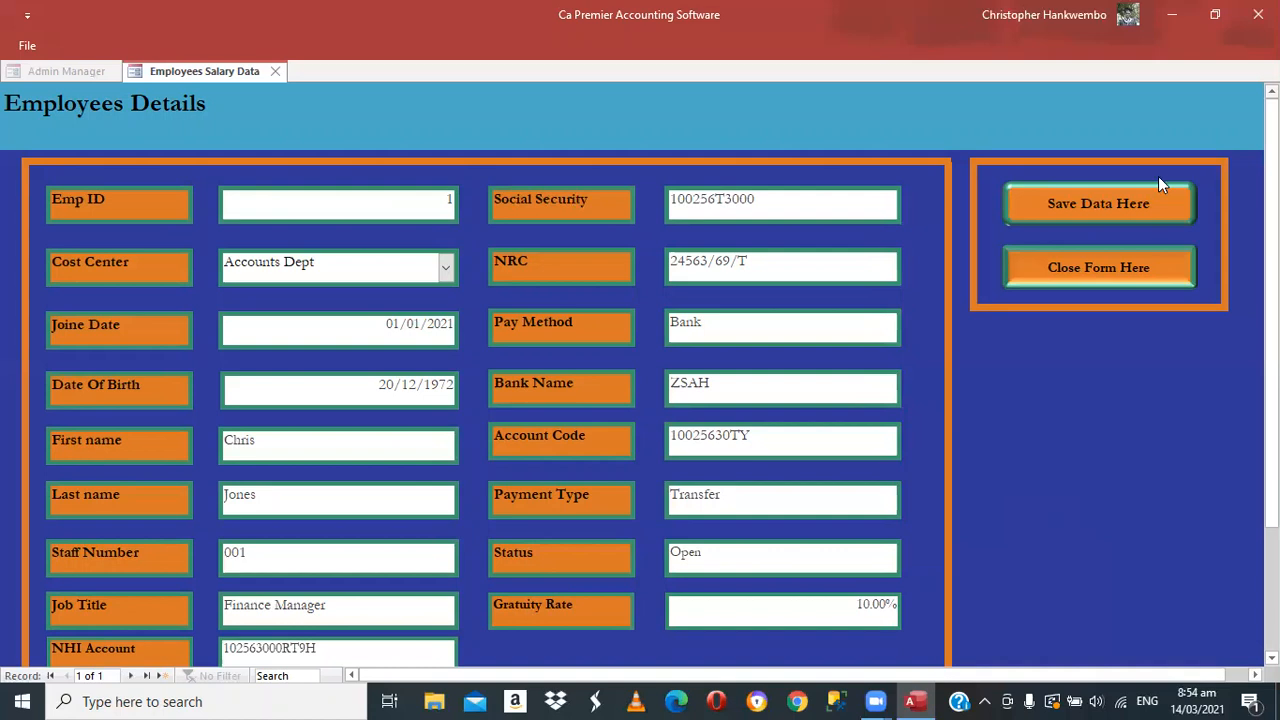
click(1070, 203)
Close the employee form, open Salaries Data and select the only listed employee
click(275, 72)
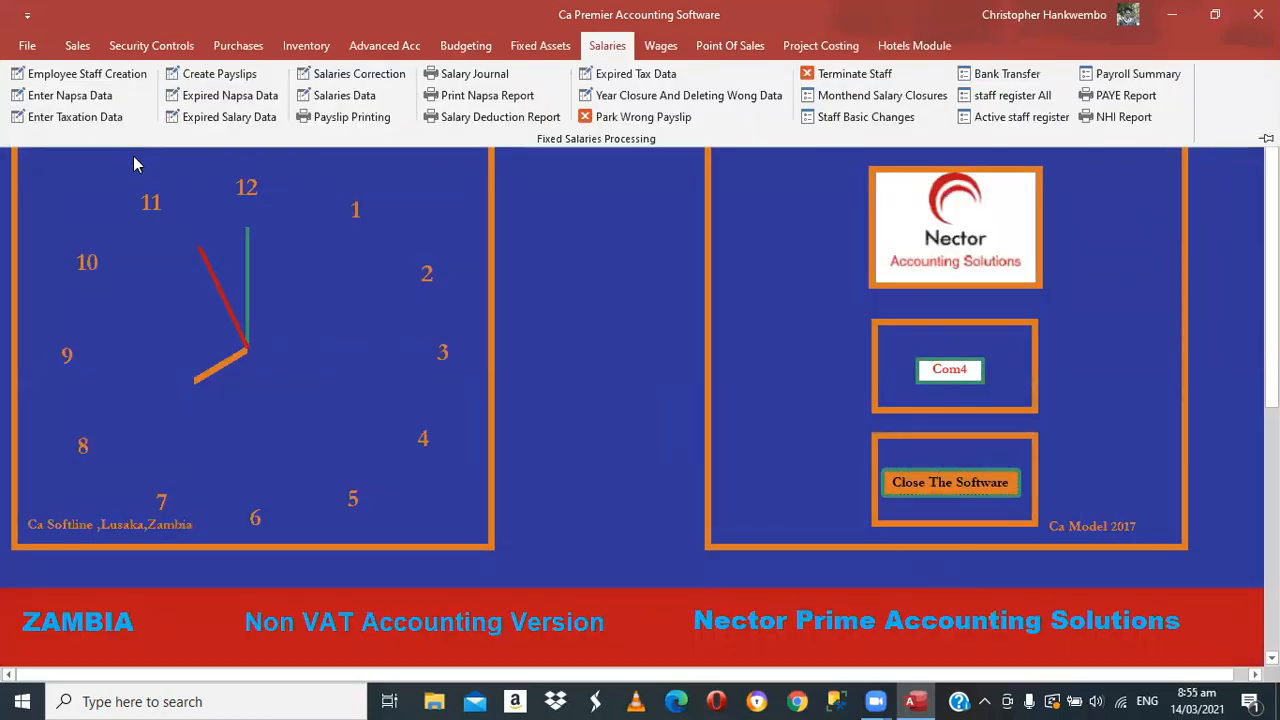
click(344, 95)
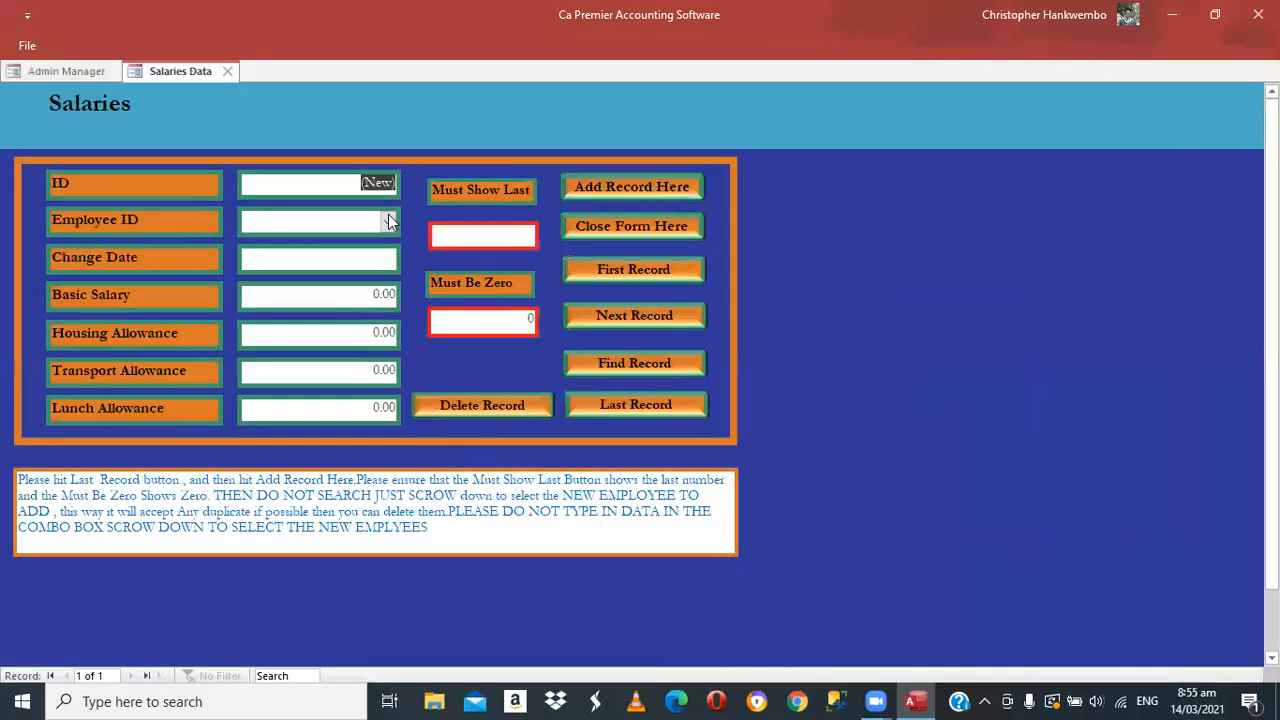
click(388, 221)
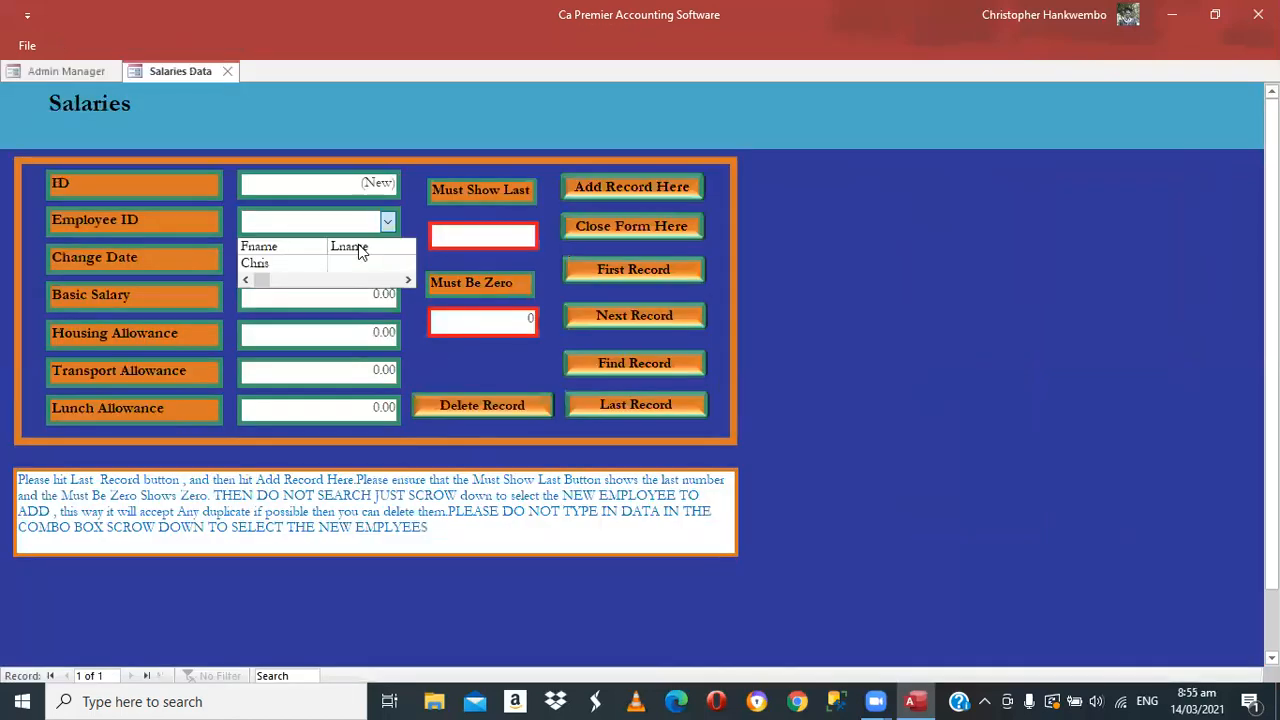
click(296, 264)
click(296, 264)
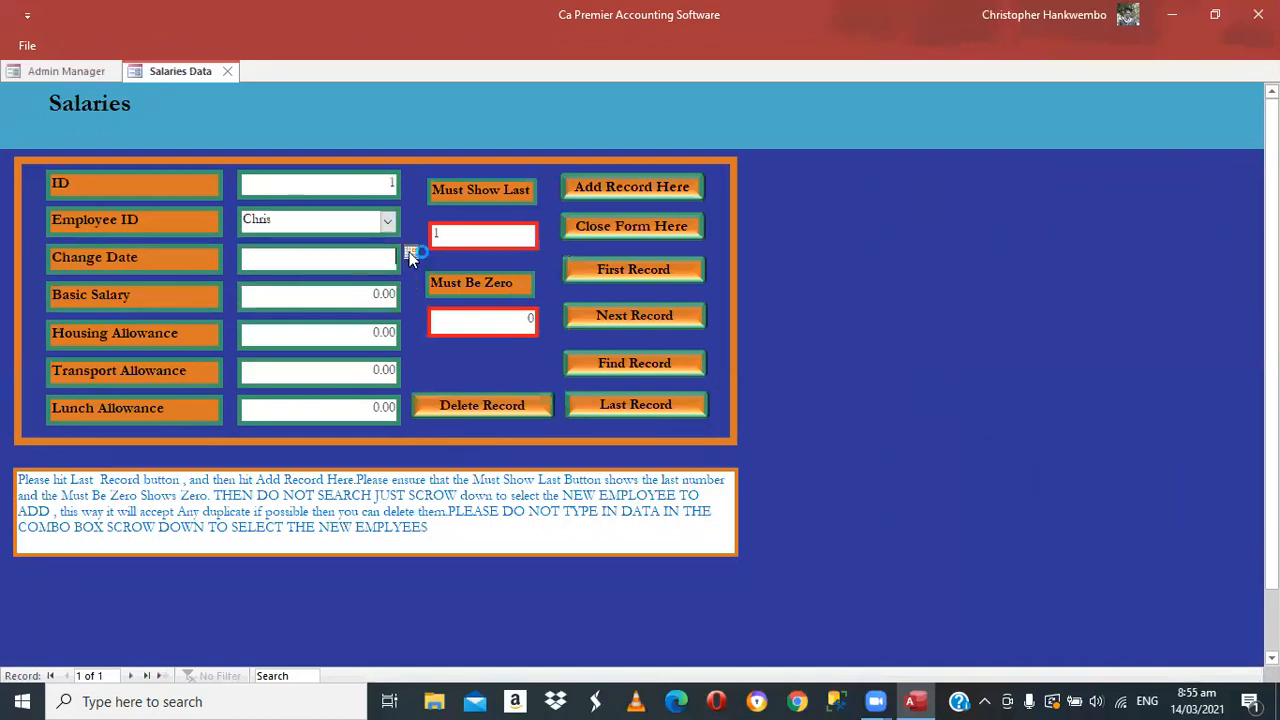
Set change date 01/01/2021 and enter salary amounts, including 3,000 lunch, leaving transport at zero
click(410, 254)
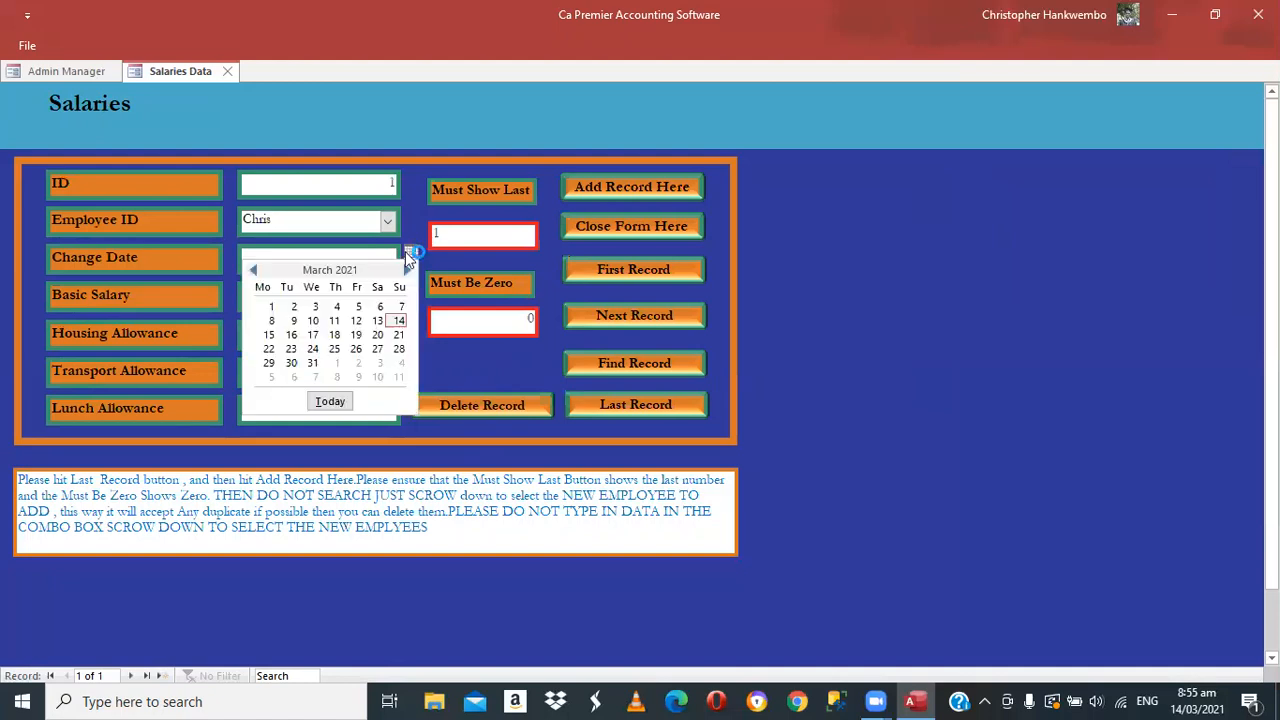
click(252, 270)
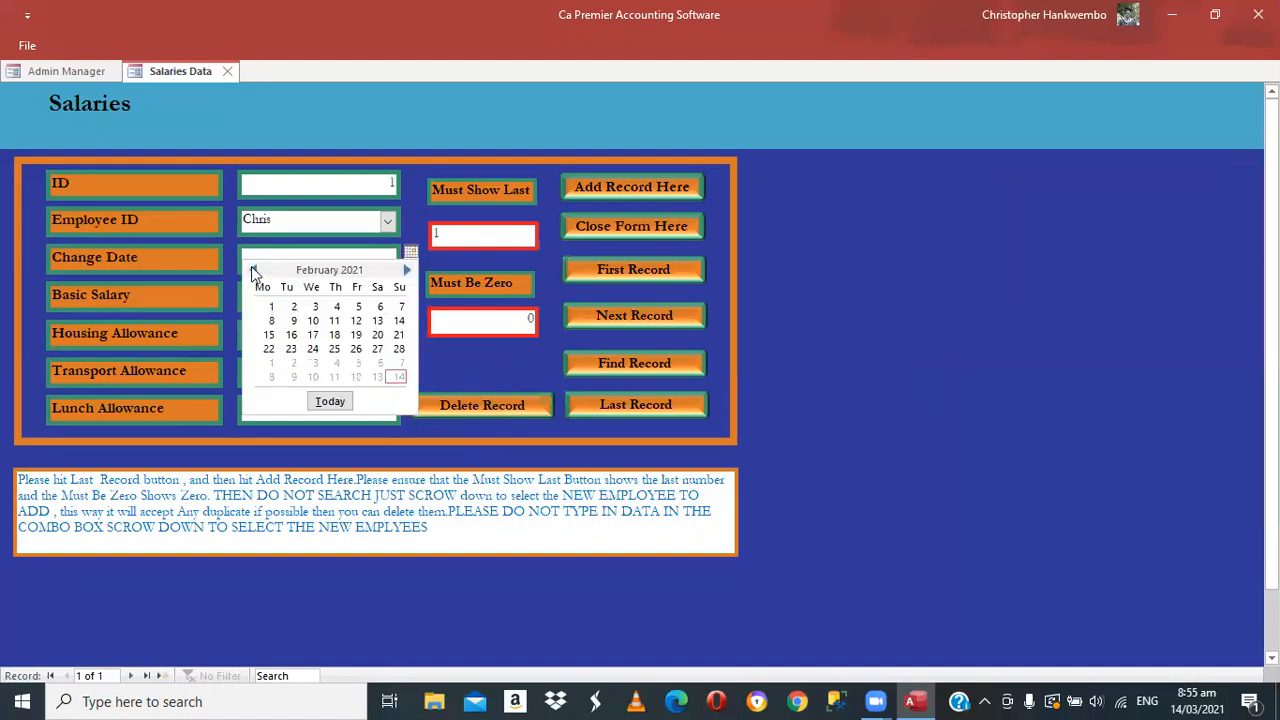
click(252, 270)
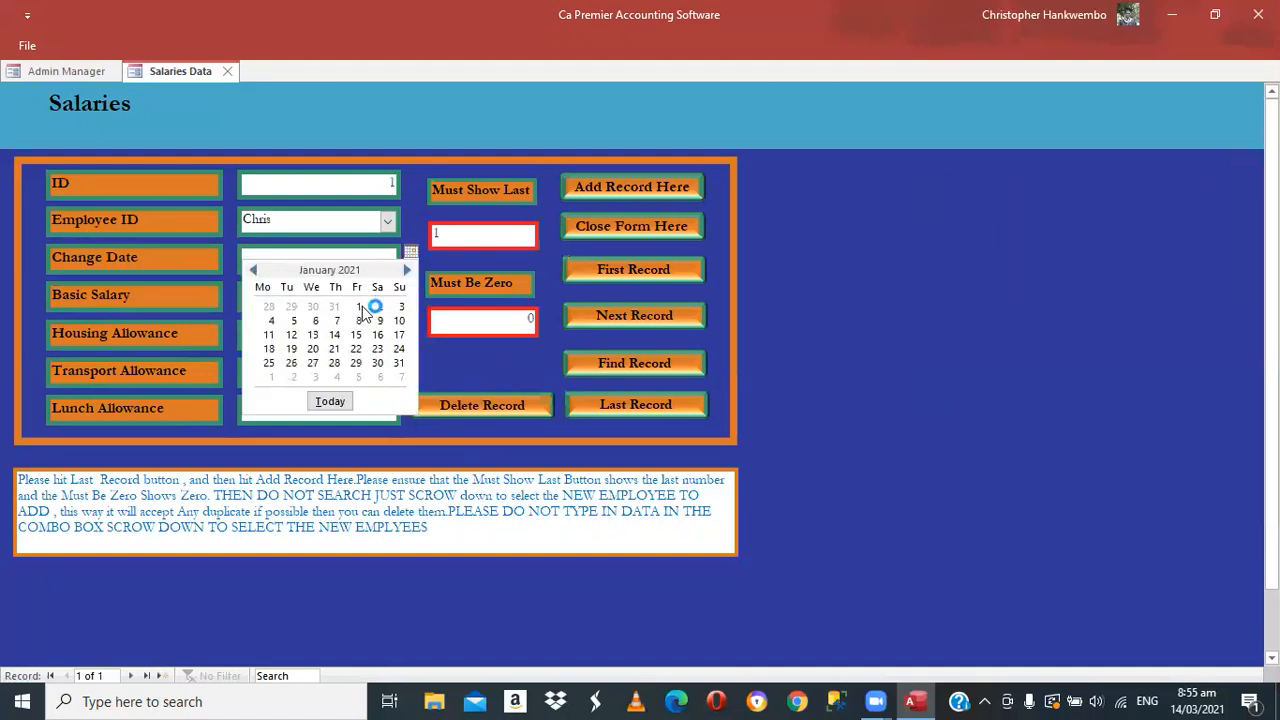
click(359, 307)
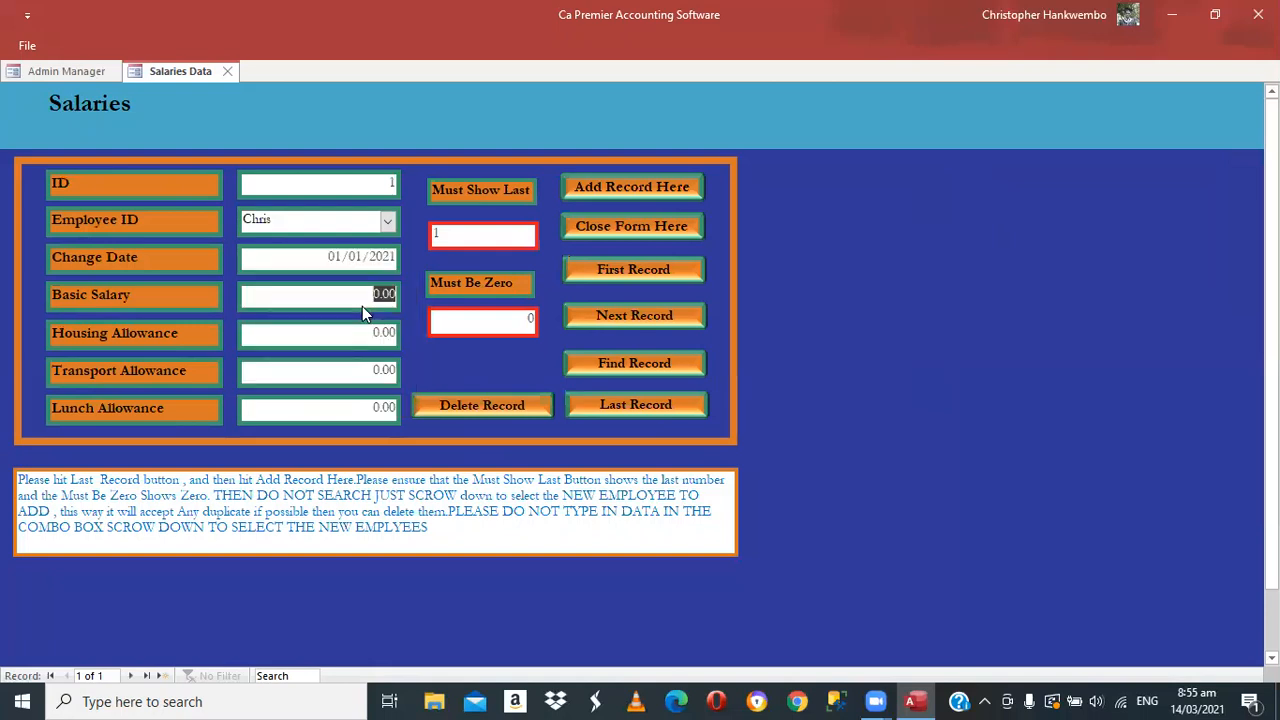
text(100)
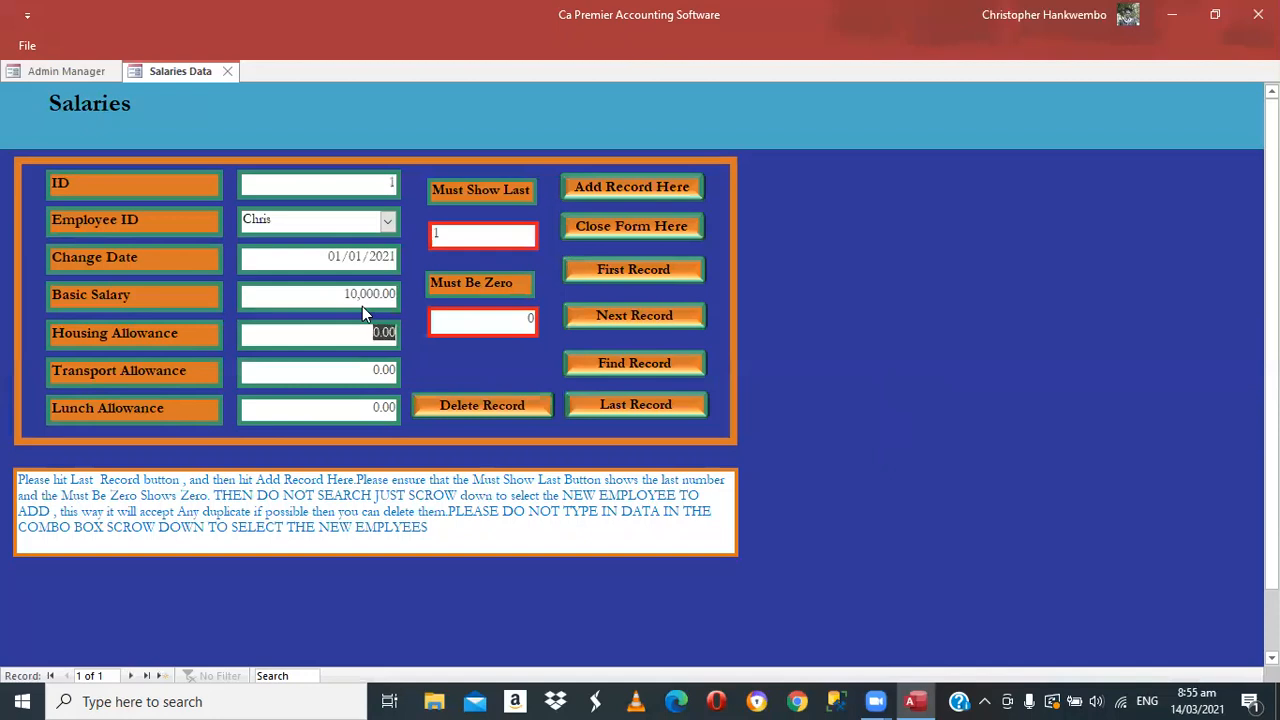
key(Tab)
key(Tab)
text(3,0)
text(000)
key(Tab)
Close Salaries Data, review the NAPSA contribution settings, then close that form
click(587, 228)
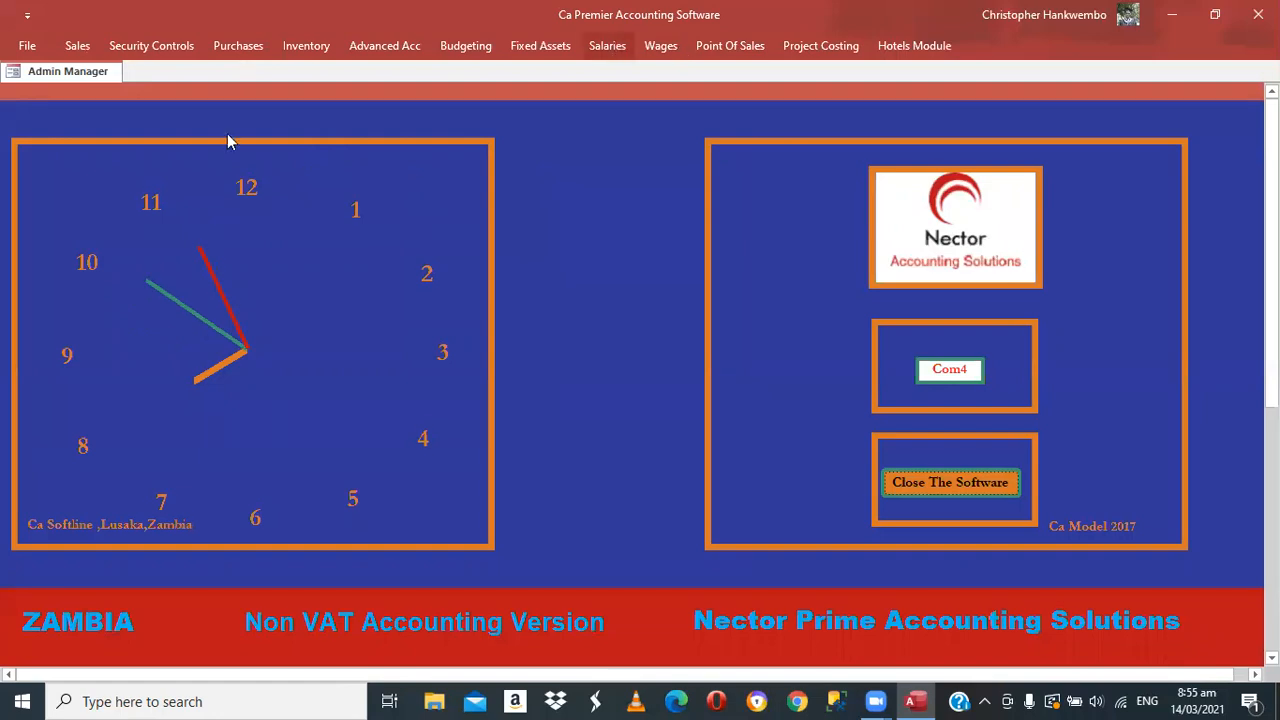
click(607, 46)
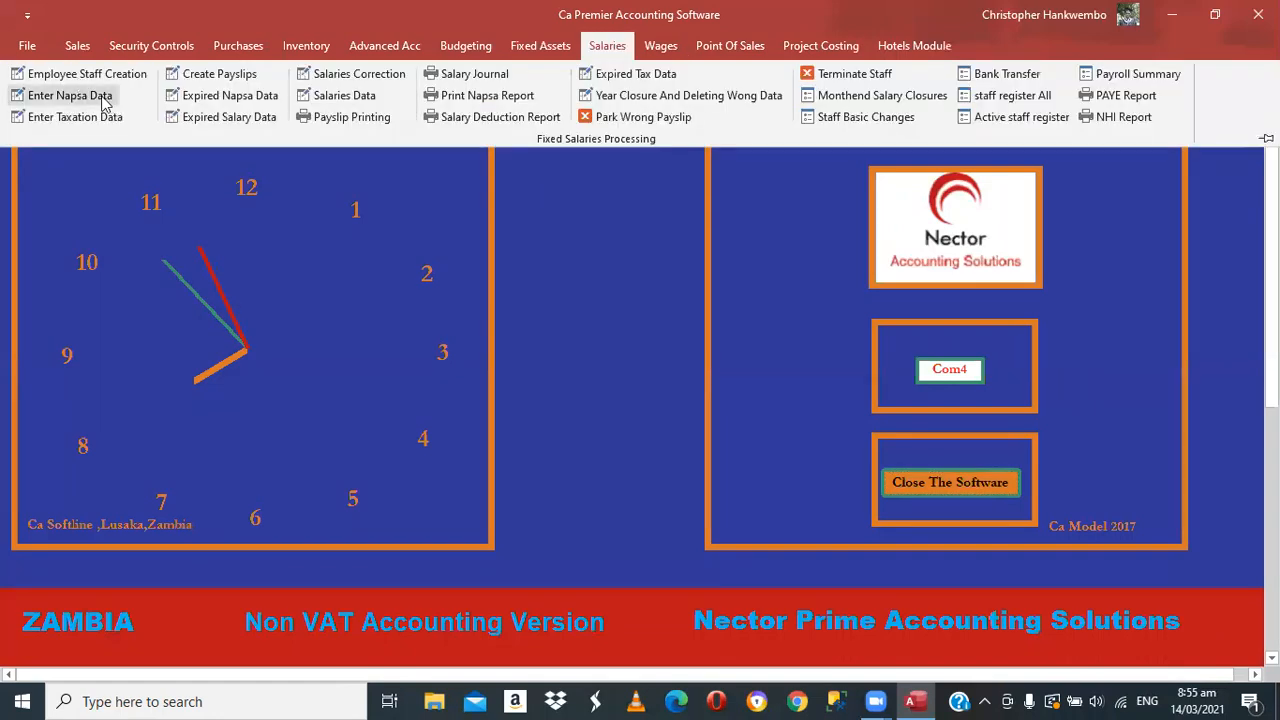
click(103, 98)
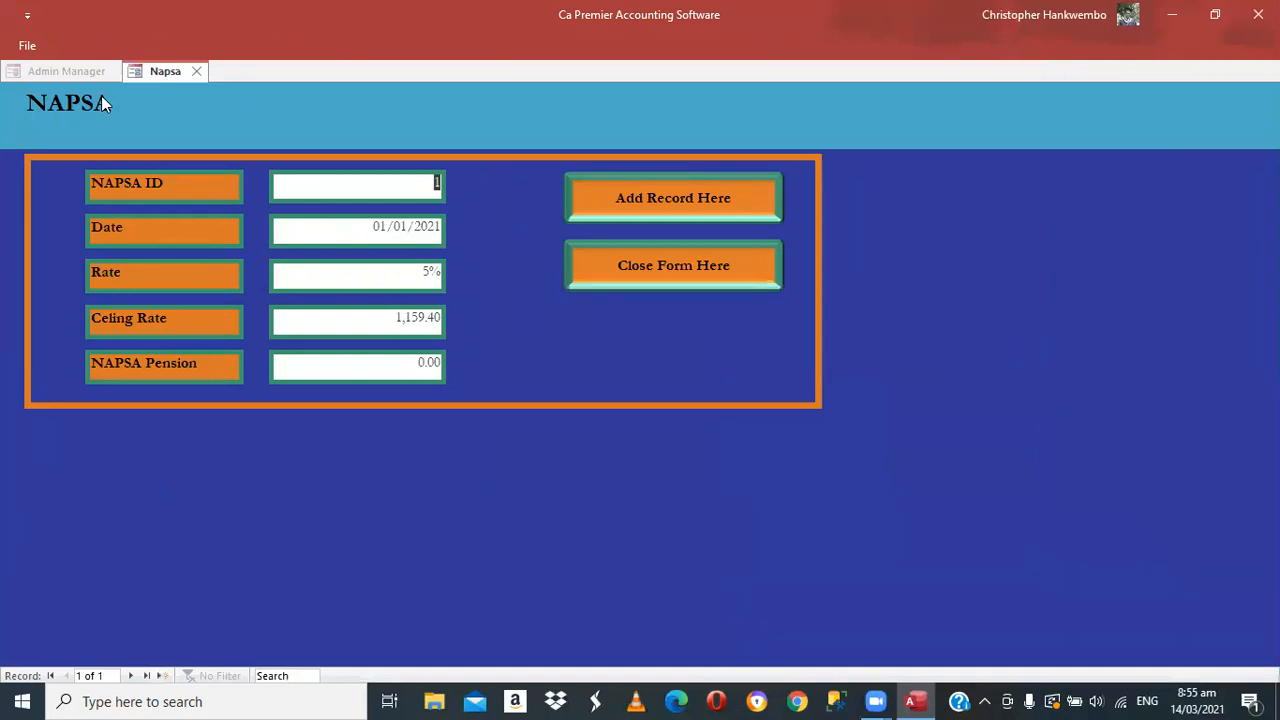
click(650, 265)
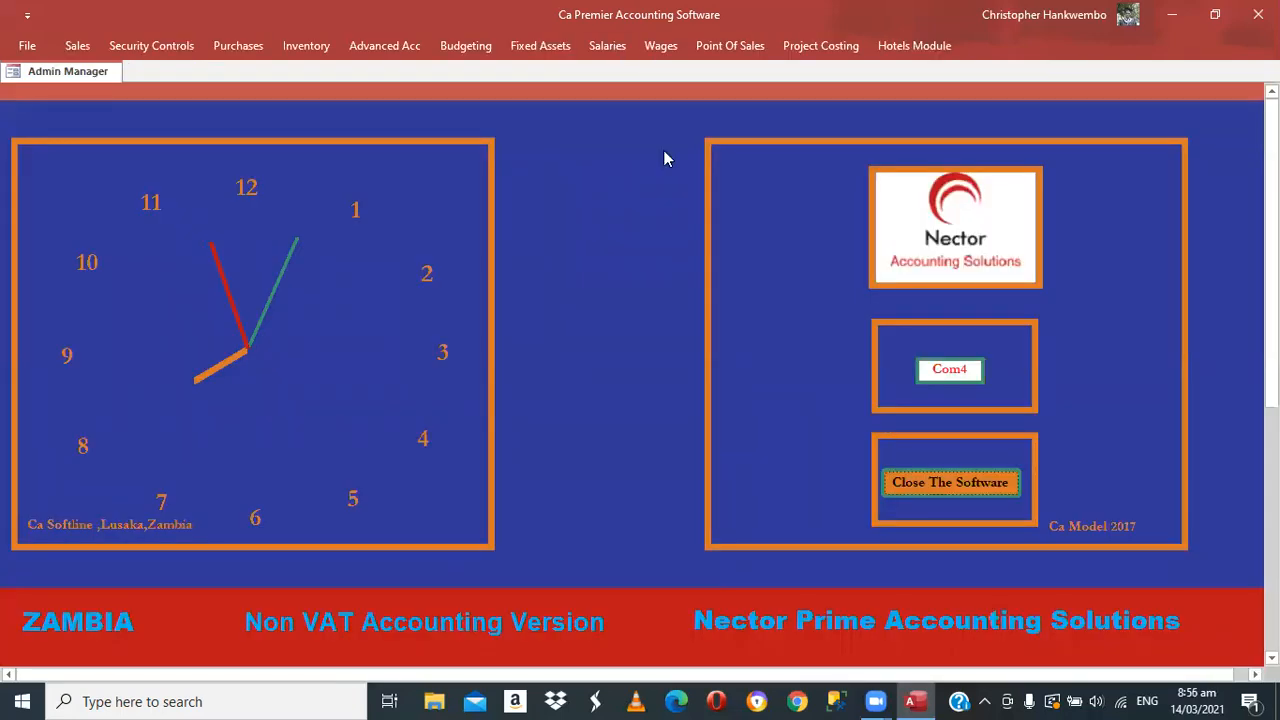
click(607, 46)
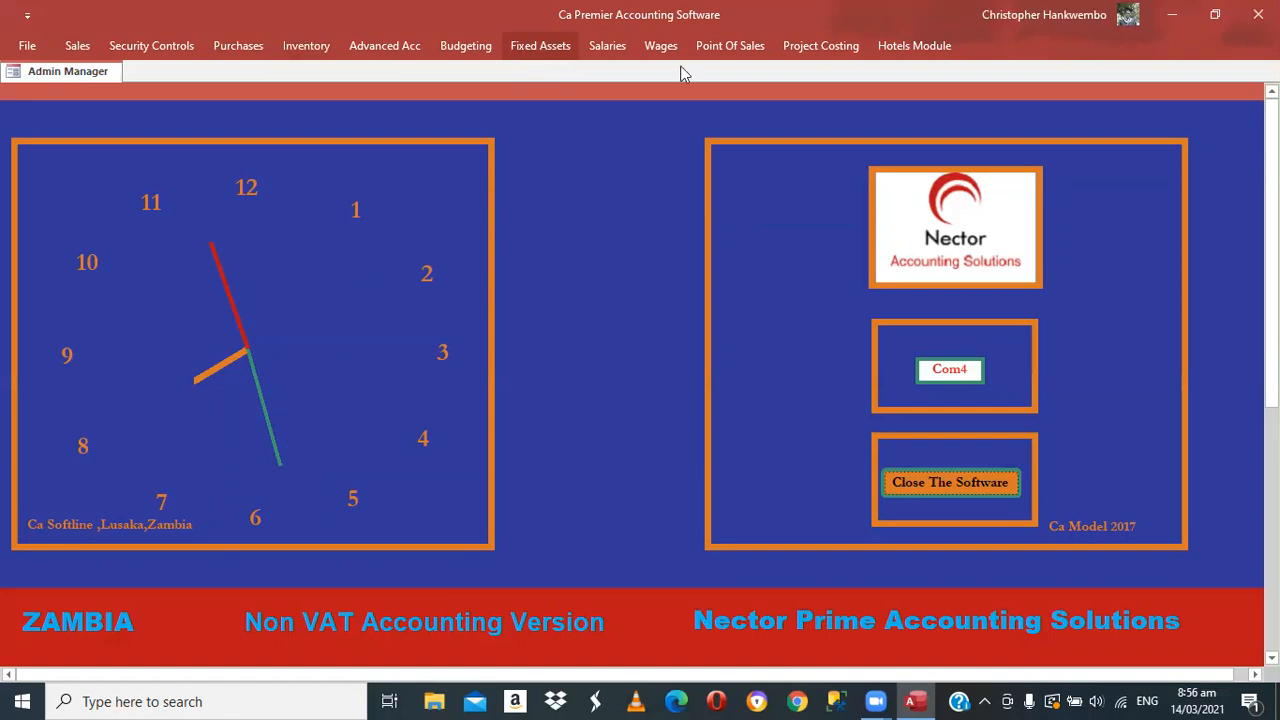
Open Create Payslips and roll the payroll over for 31 January 2021
click(604, 46)
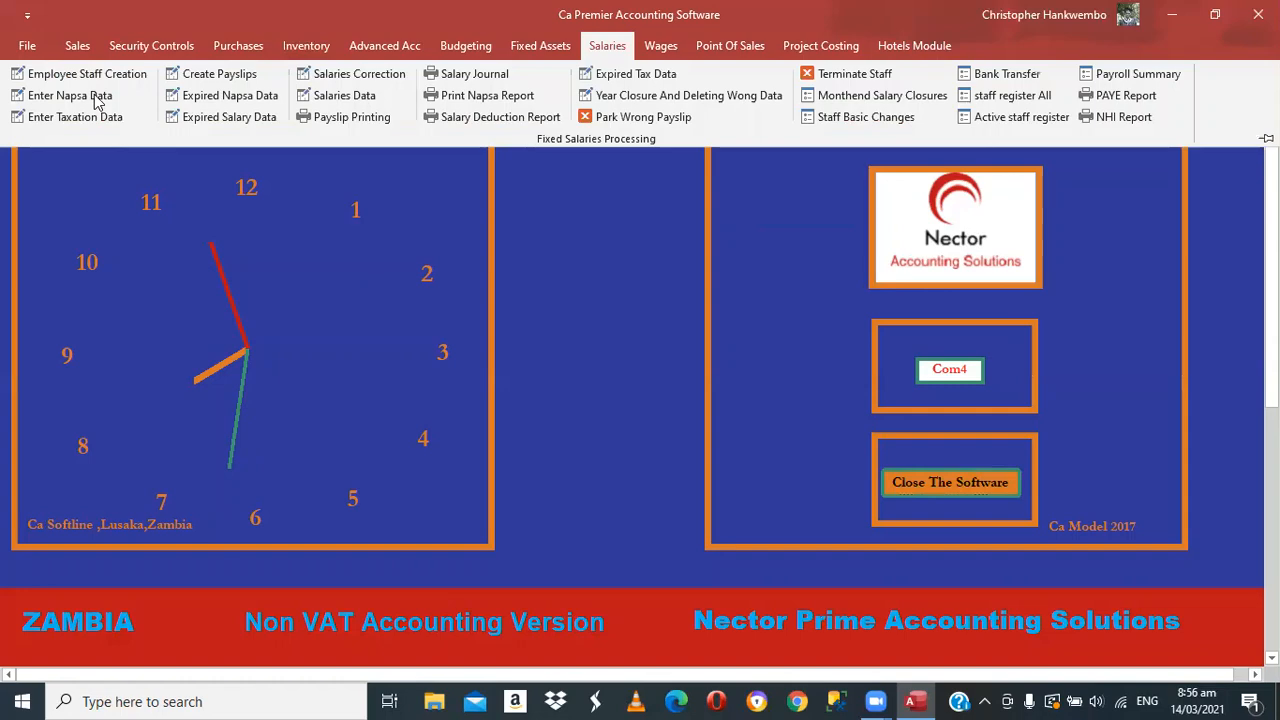
click(221, 72)
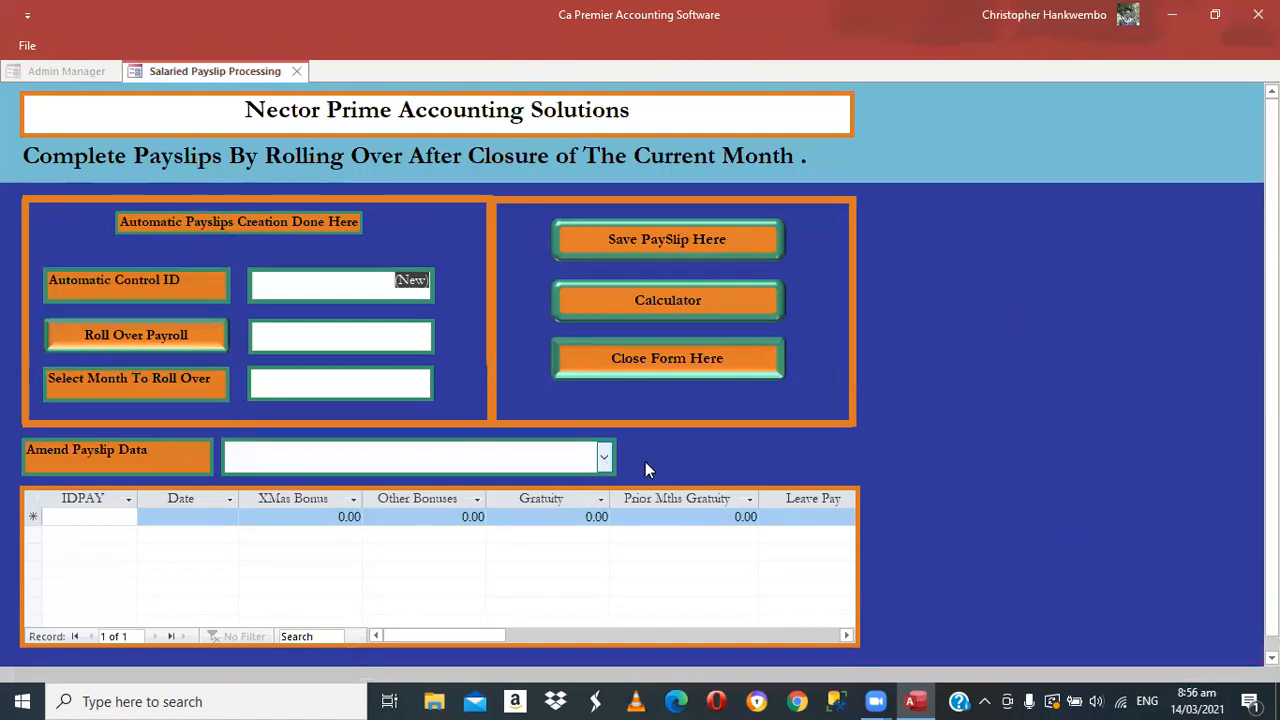
click(604, 457)
click(660, 452)
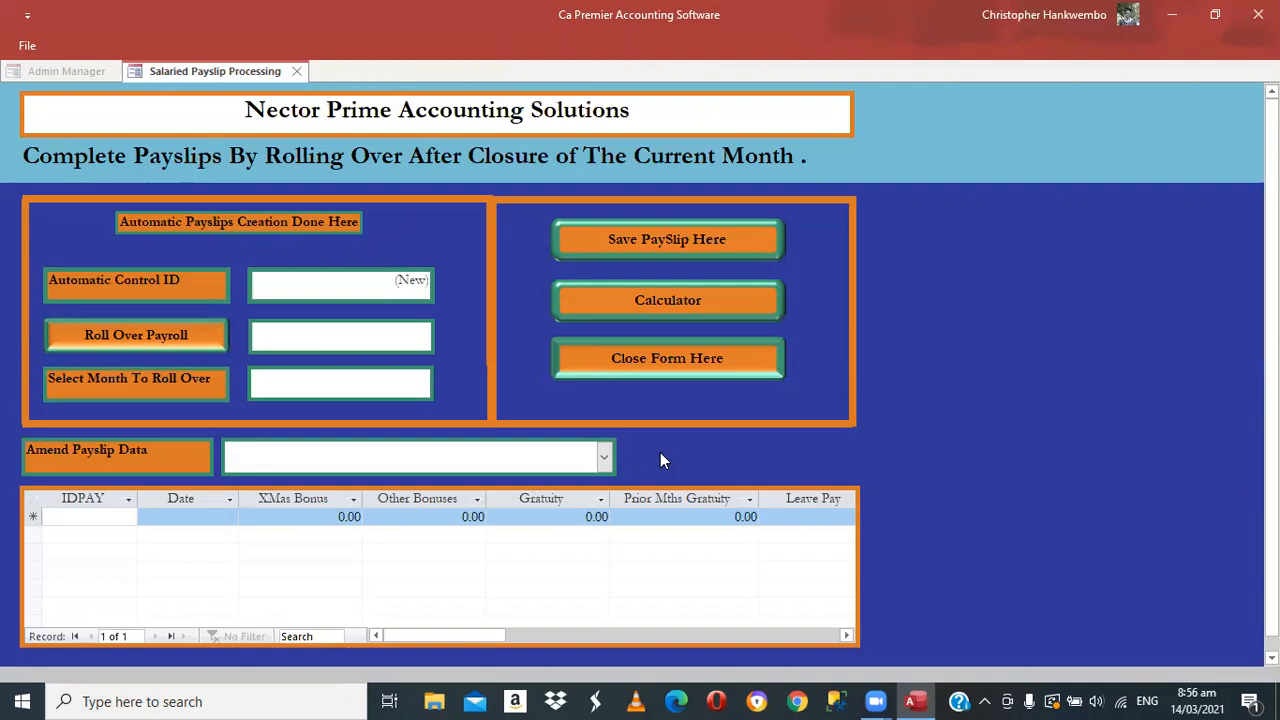
click(408, 382)
click(444, 378)
click(285, 393)
click(285, 393)
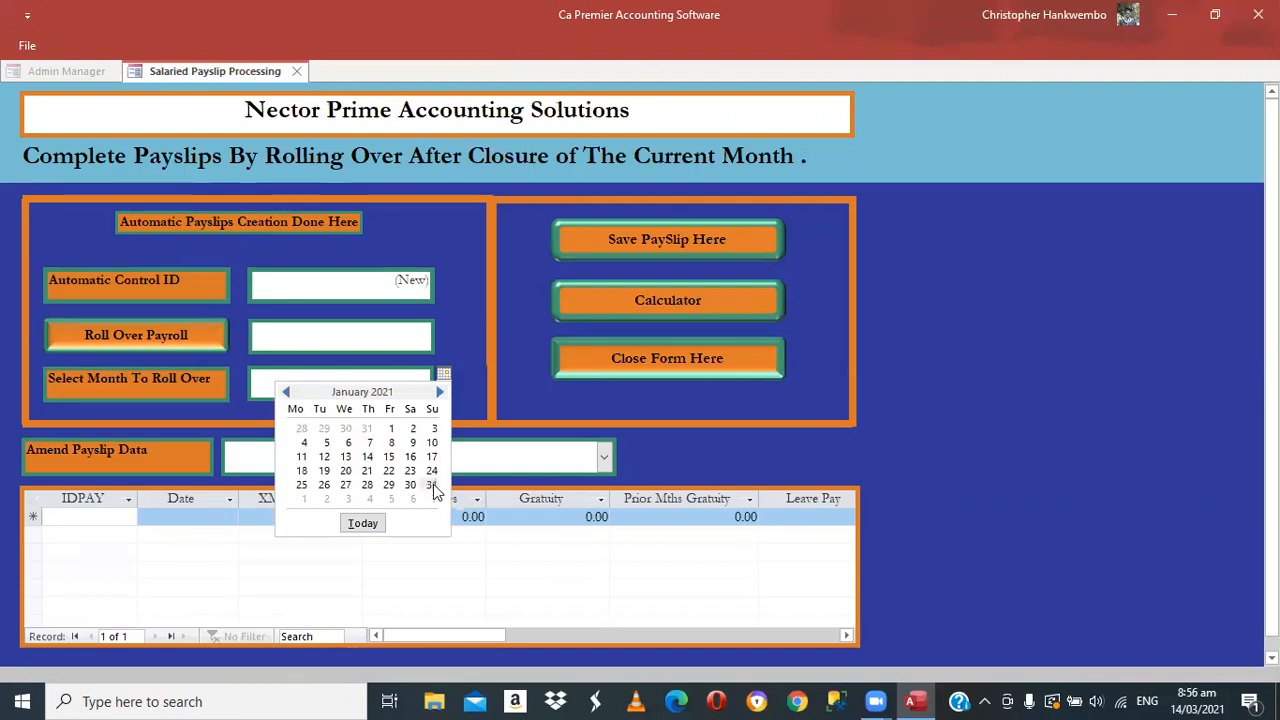
click(432, 485)
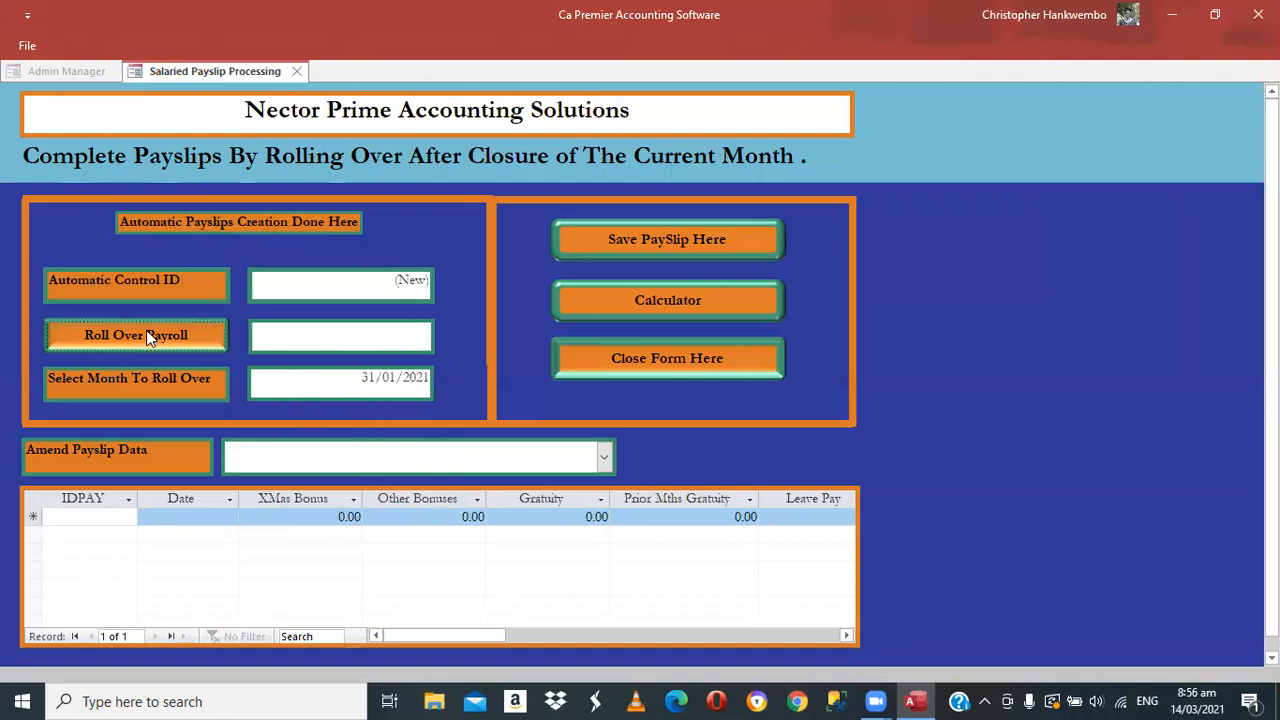
click(146, 336)
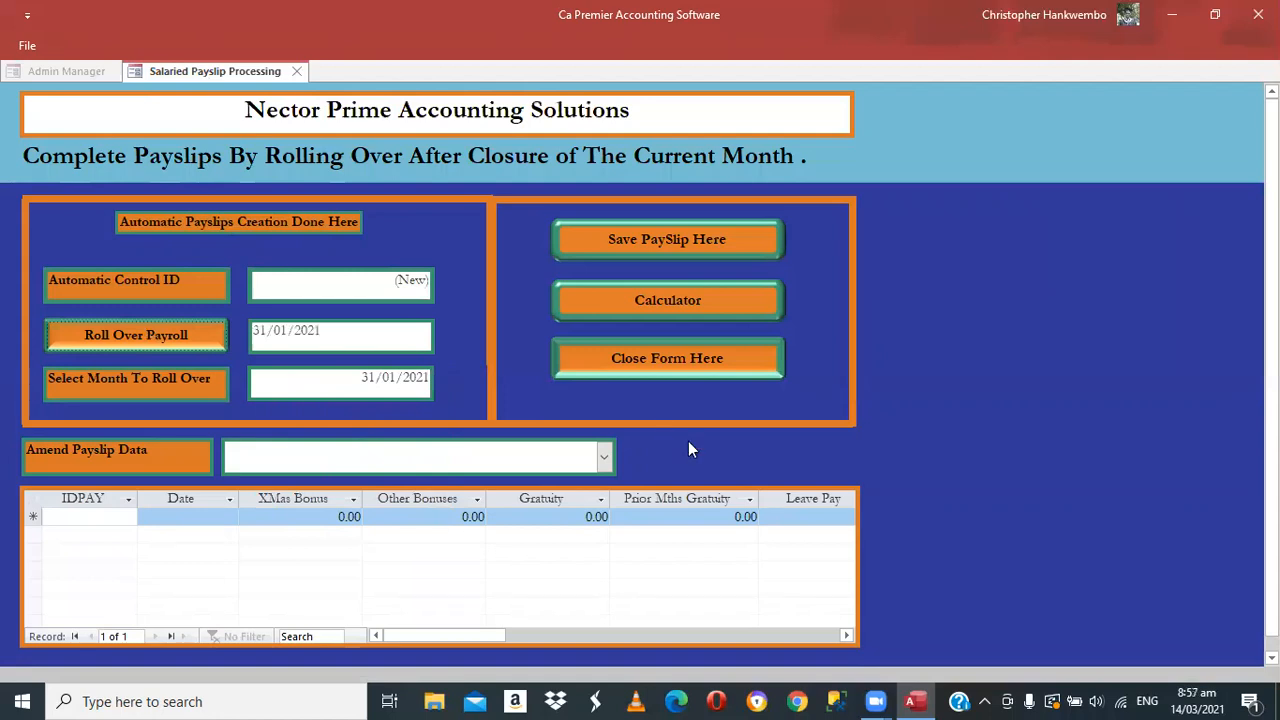
Load the employee's January payslip, set Staff Loans to 5,000.00 and save it
click(606, 458)
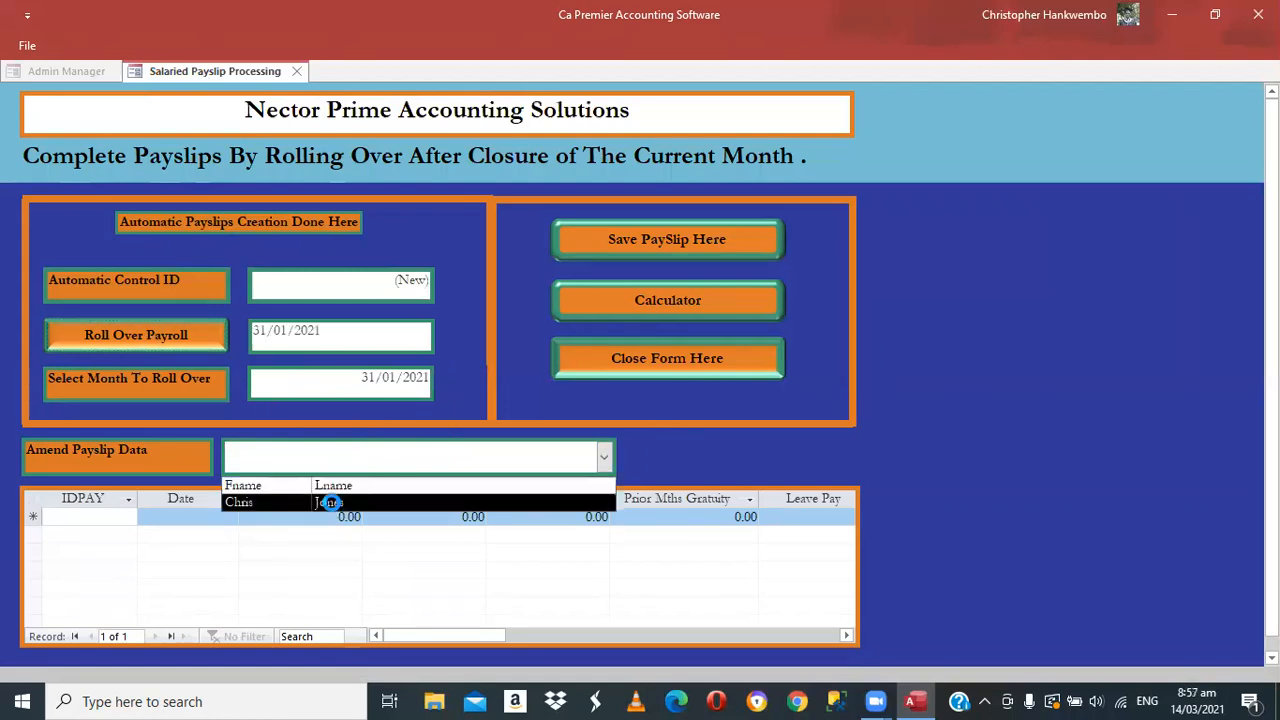
click(330, 502)
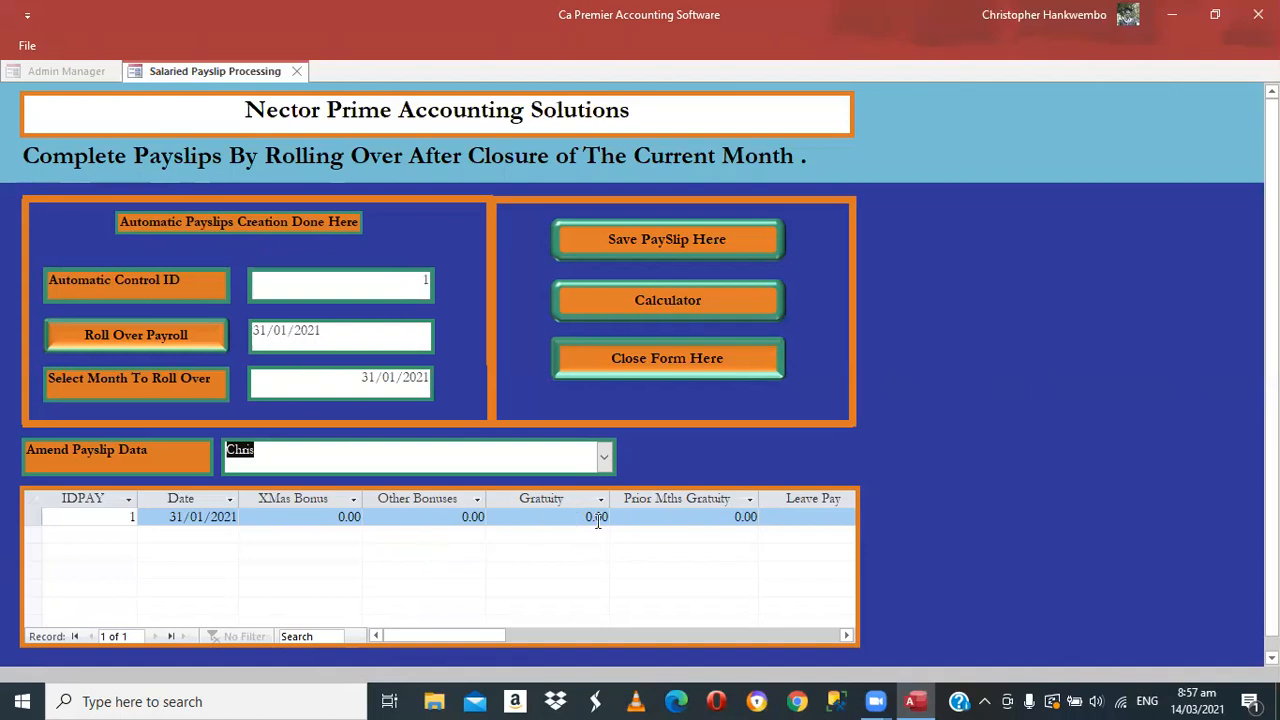
click(846, 637)
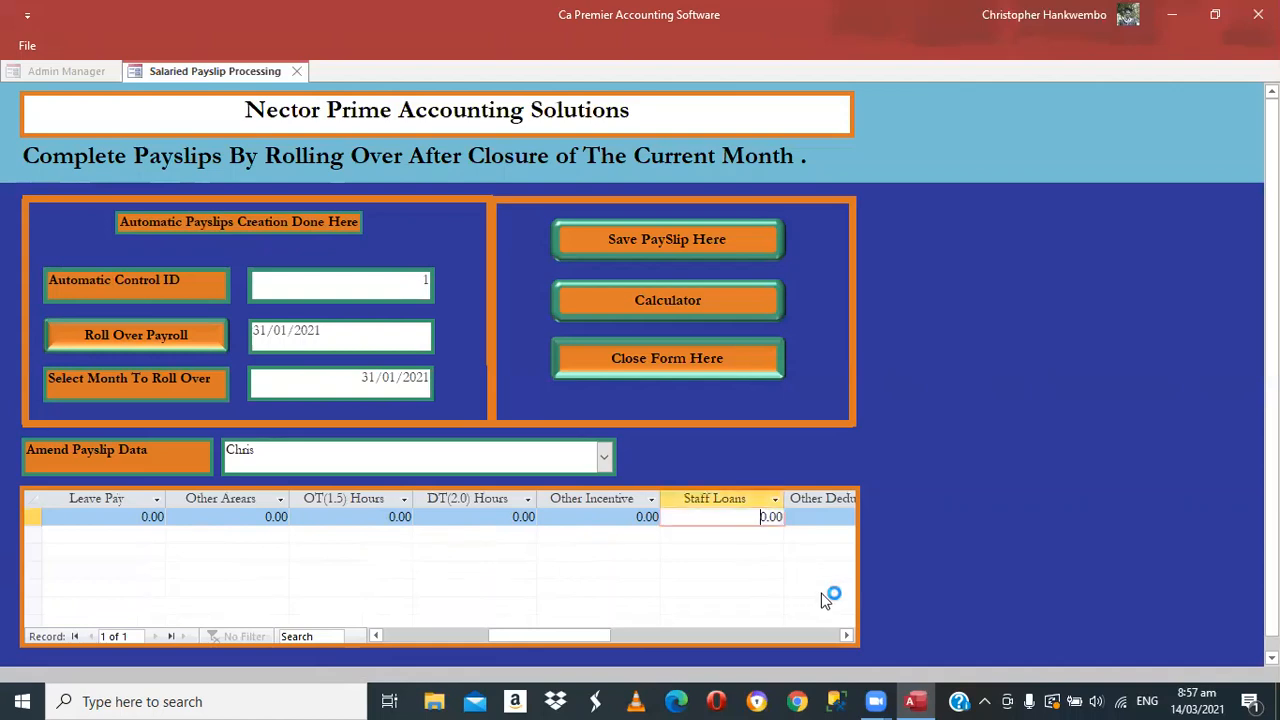
key(Delete)
key(Delete)
key(Delete)
key(Delete)
text(5000)
key(Tab)
click(668, 240)
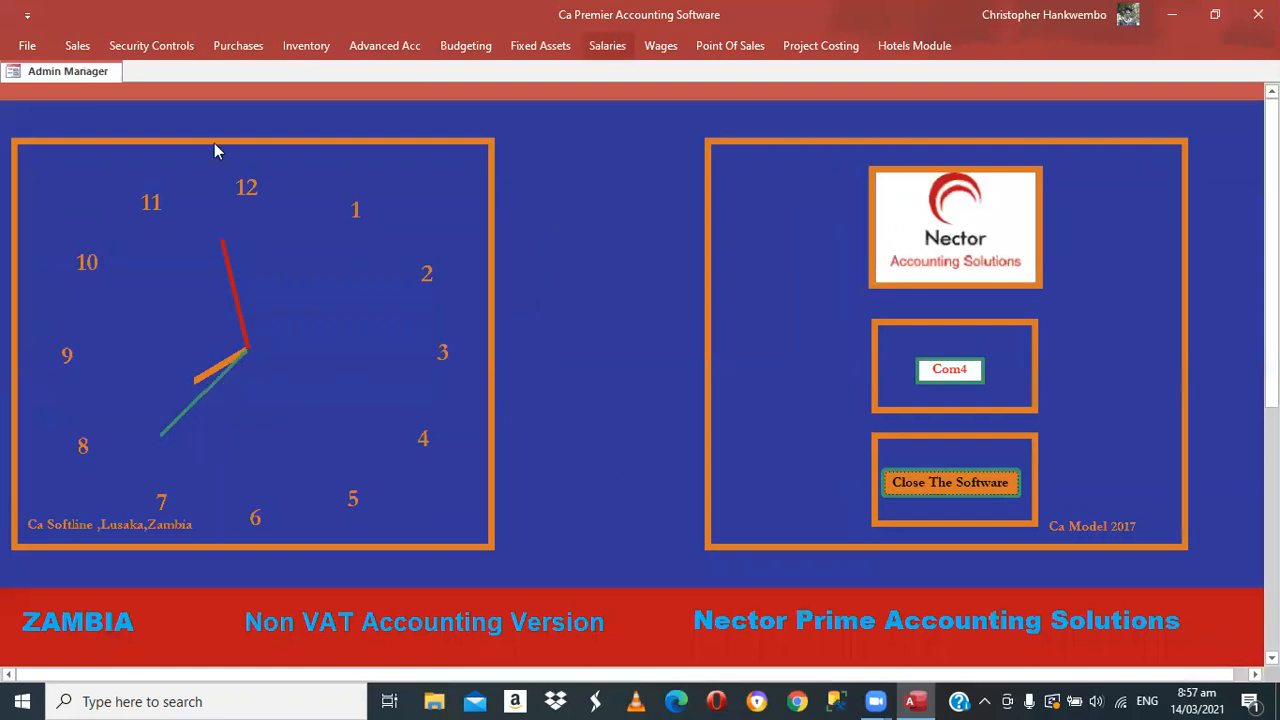
Open the payslip printing form and set dates 01/01/2021 to 31/01/2021
click(607, 46)
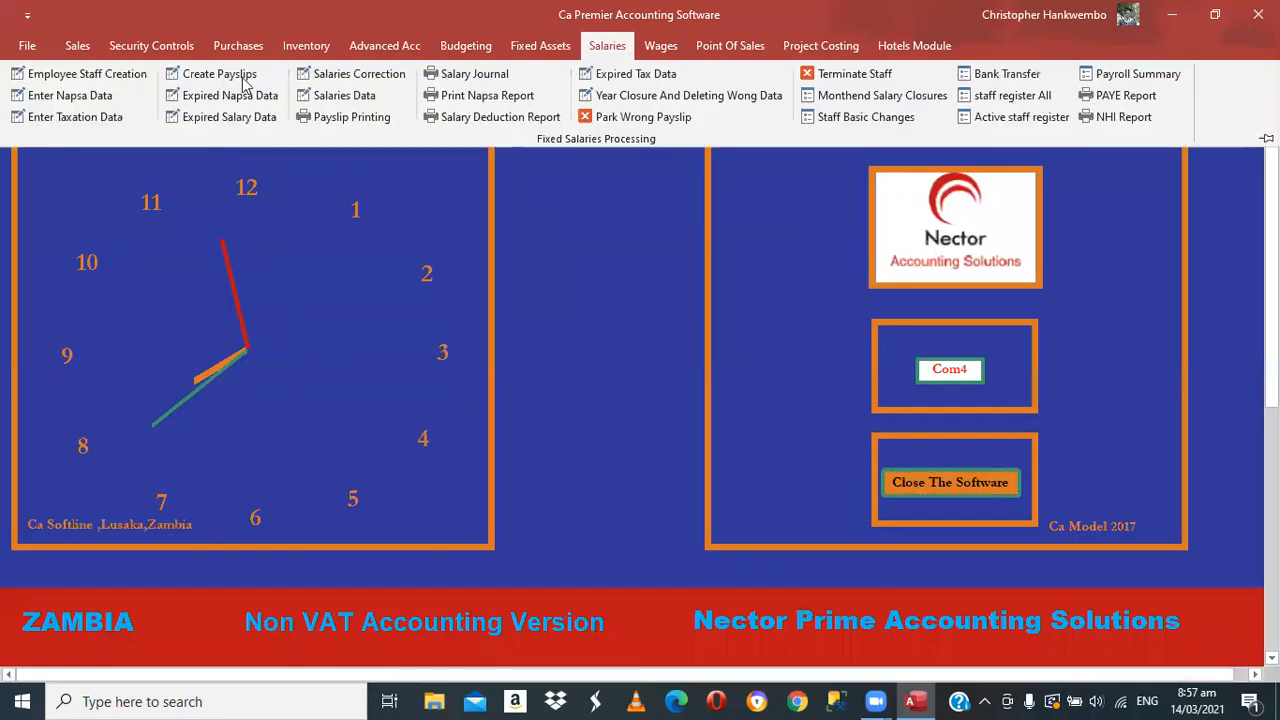
click(349, 118)
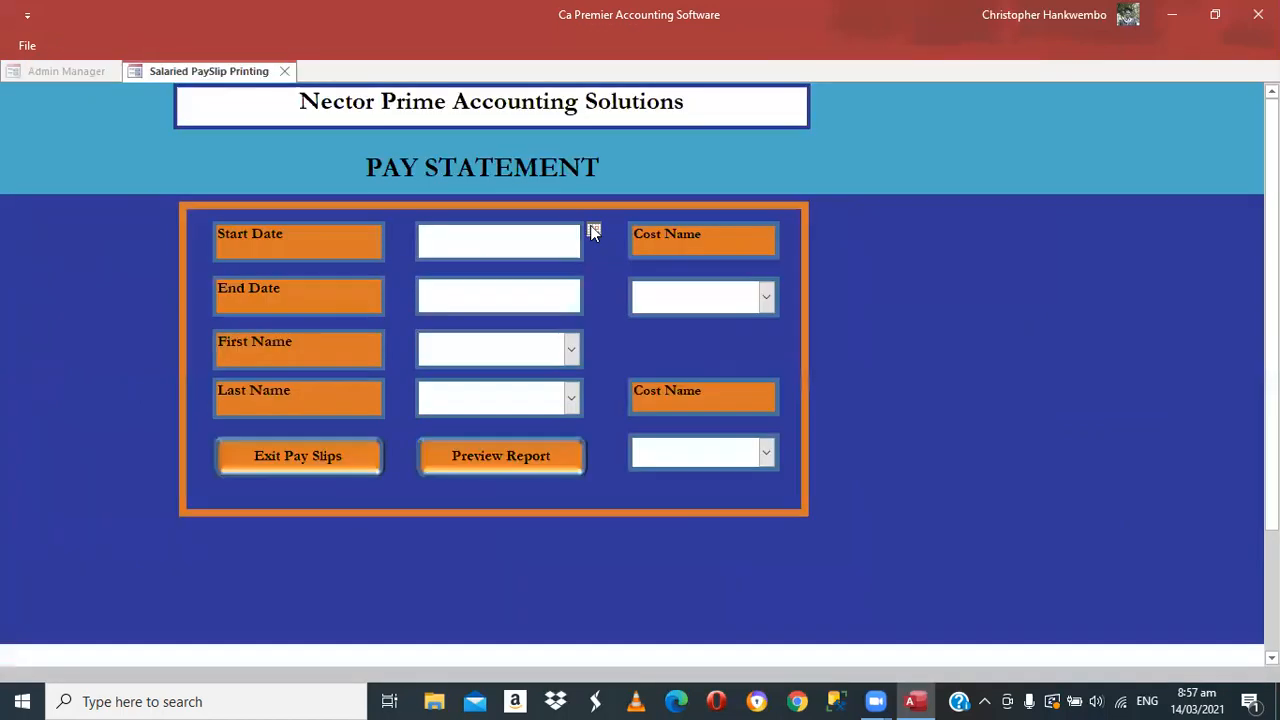
click(593, 231)
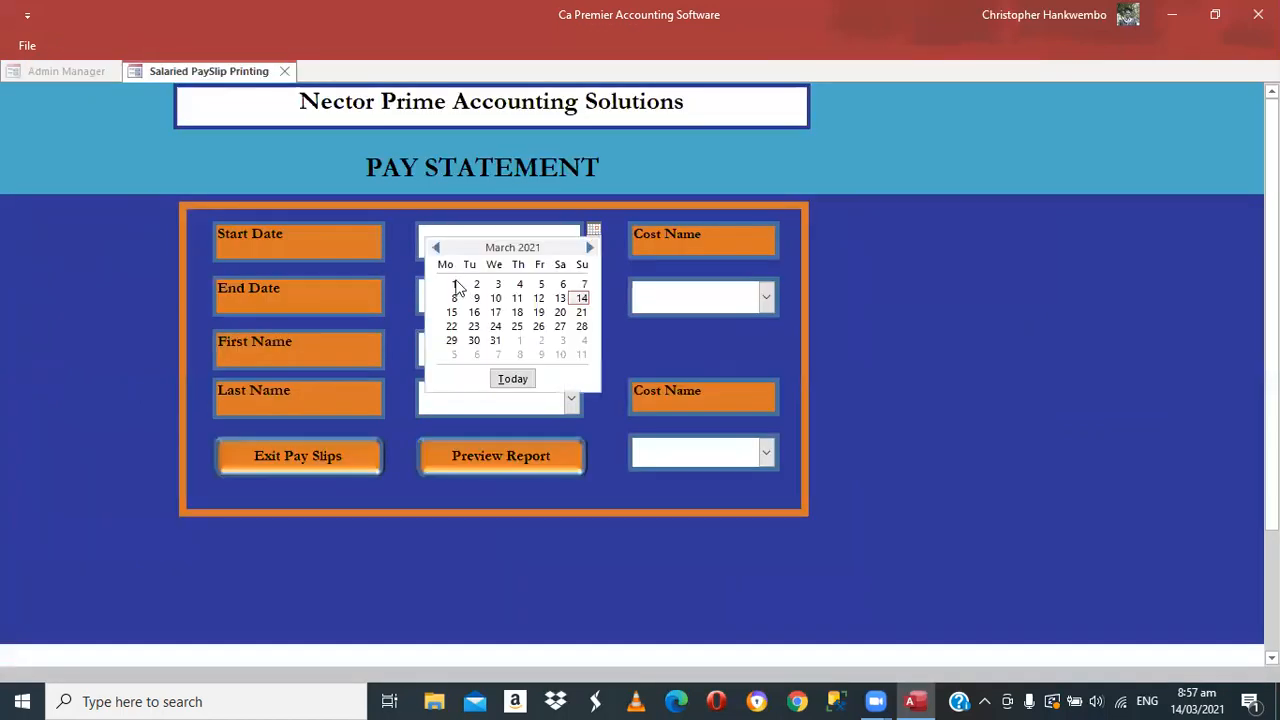
click(454, 284)
click(435, 246)
click(435, 246)
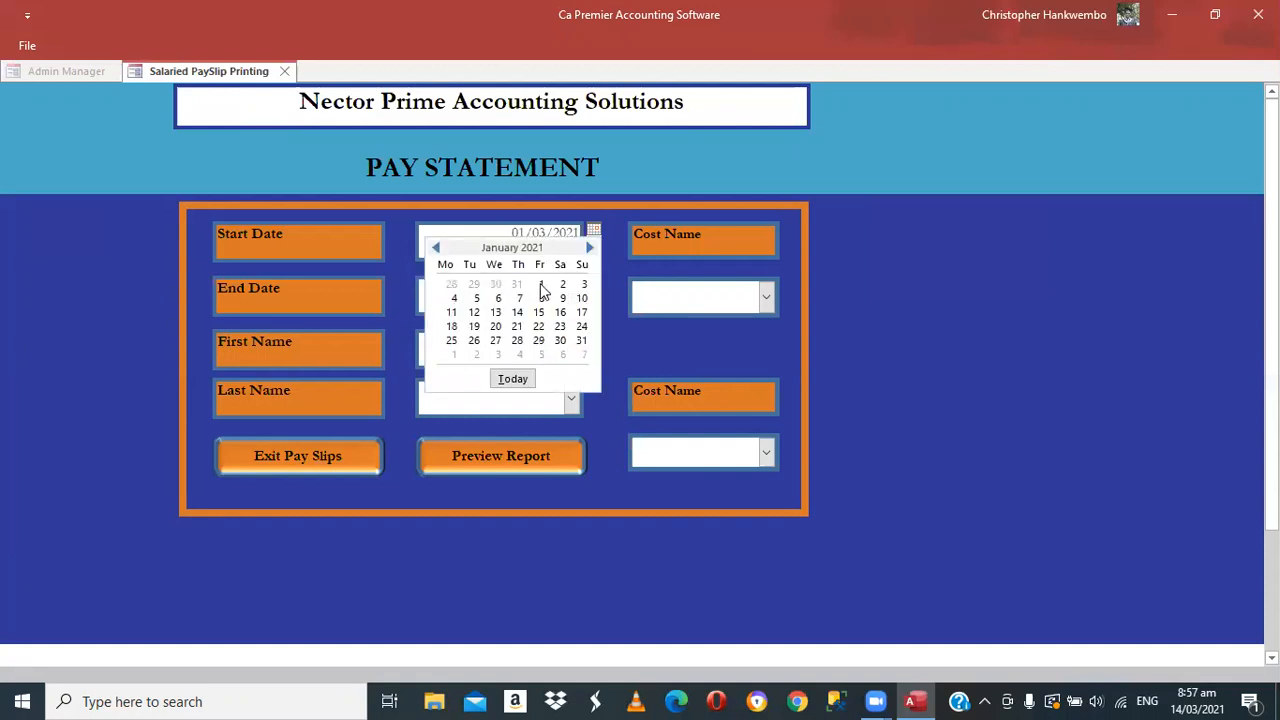
click(539, 285)
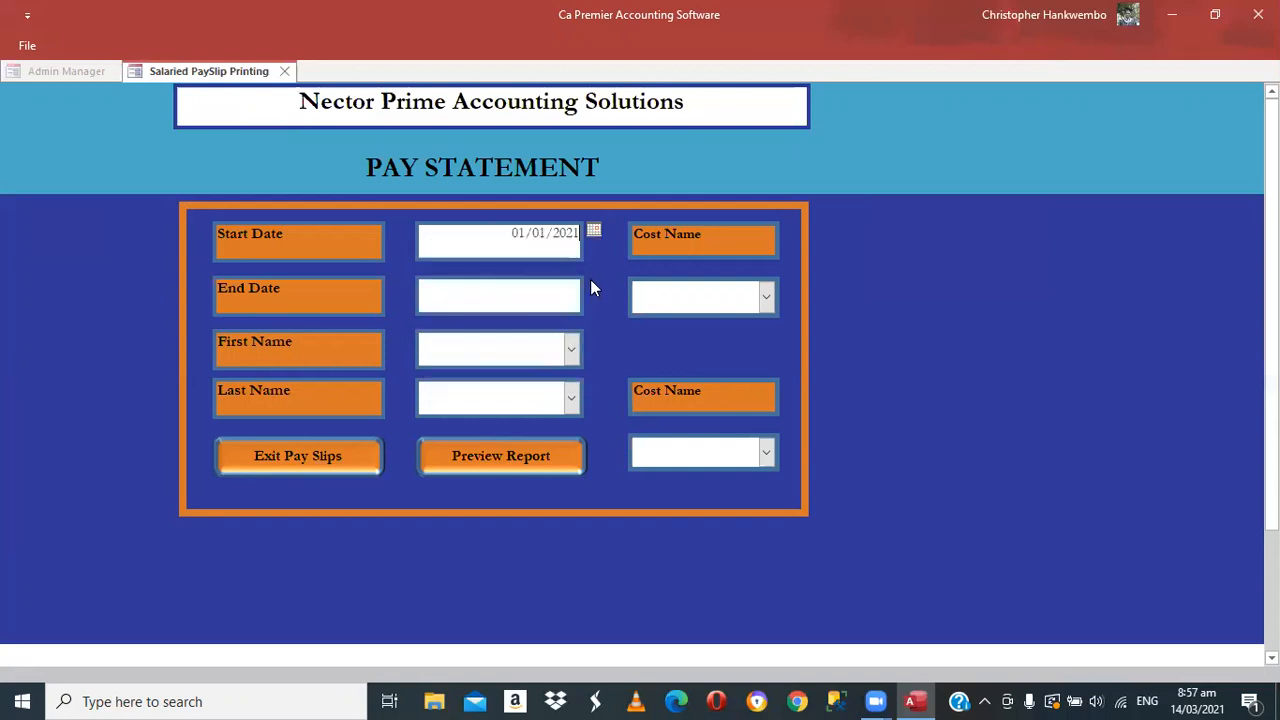
key(Tab)
click(591, 281)
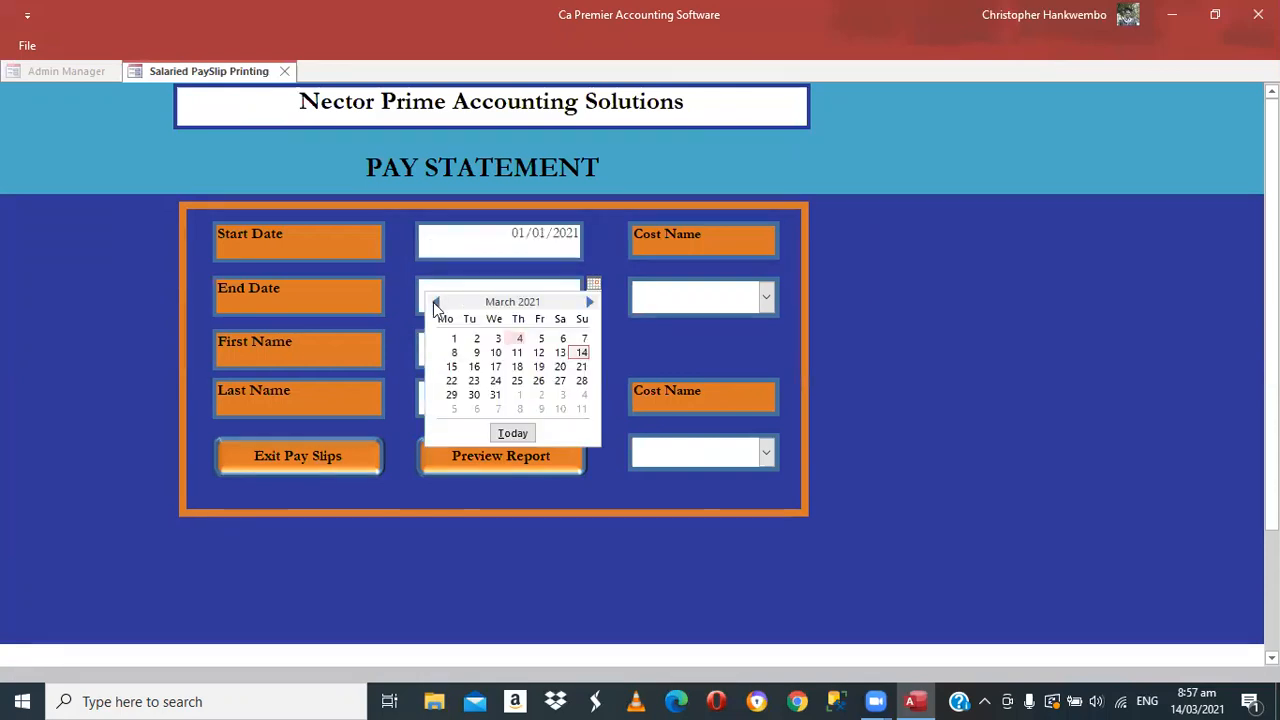
click(435, 302)
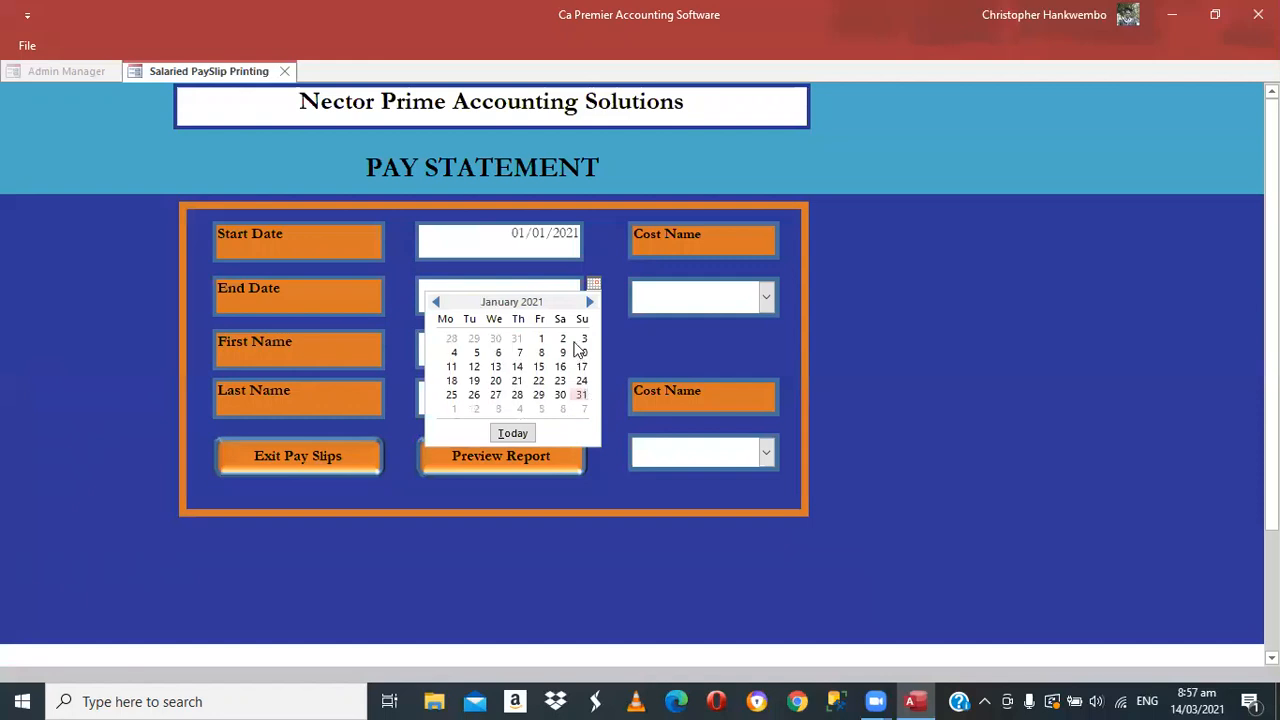
click(581, 395)
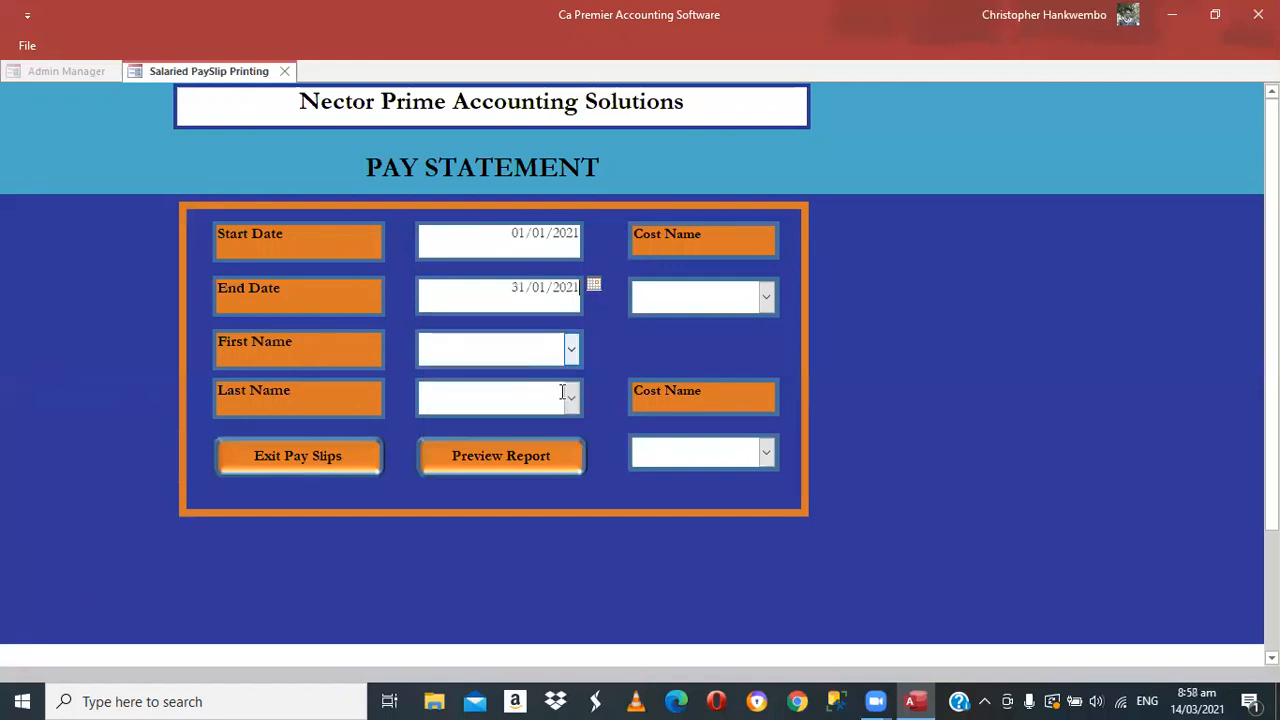
Pick the employee's names, cost names Accounts Dept and Mechanic Dept, and preview the report
key(Tab)
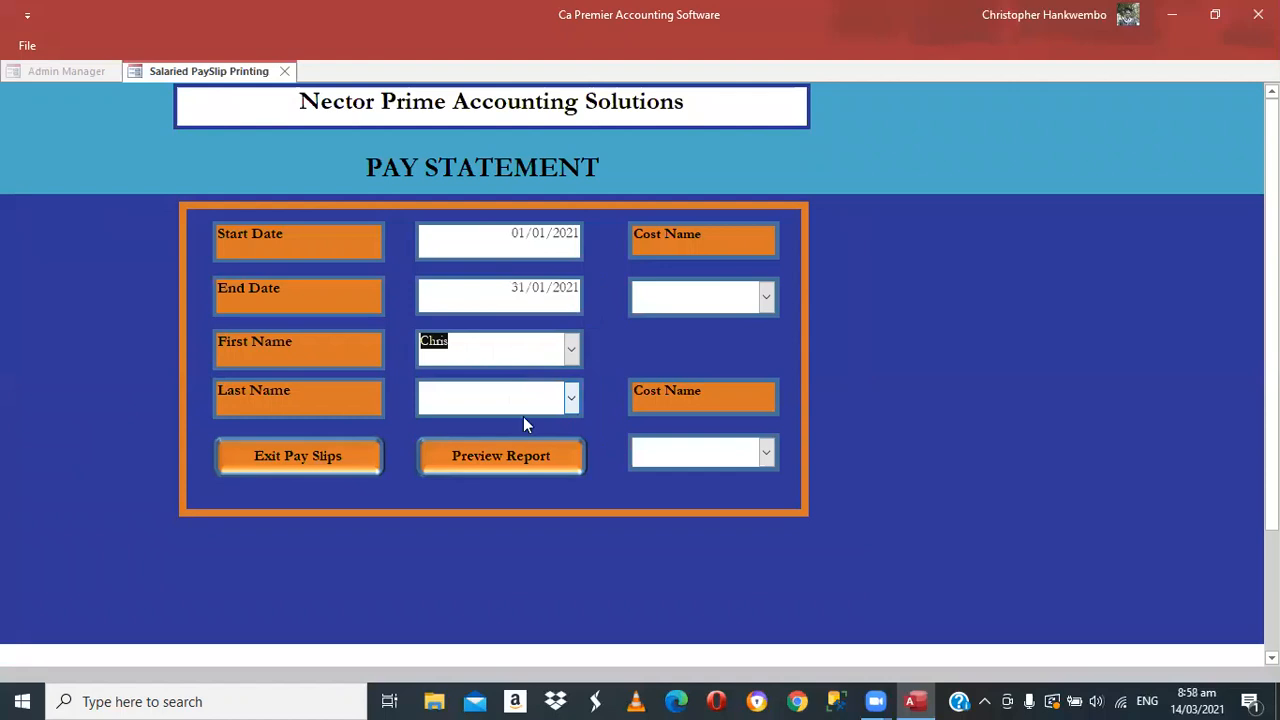
click(523, 412)
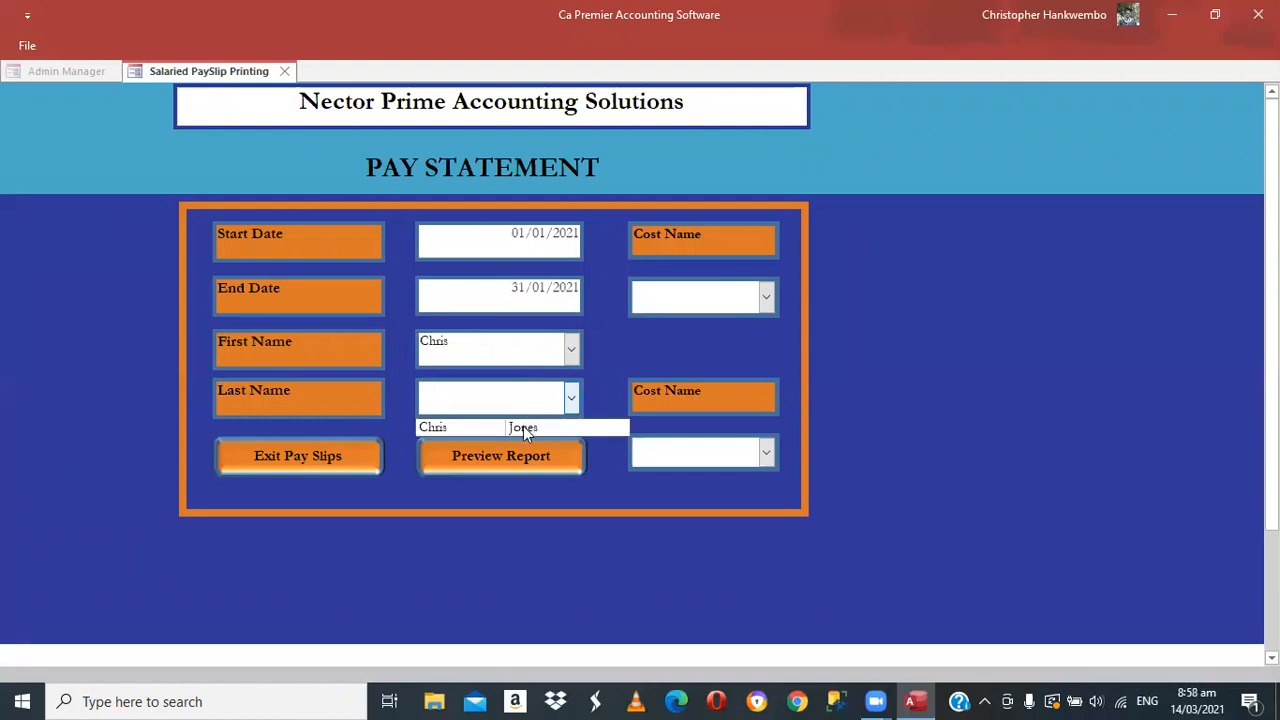
click(767, 298)
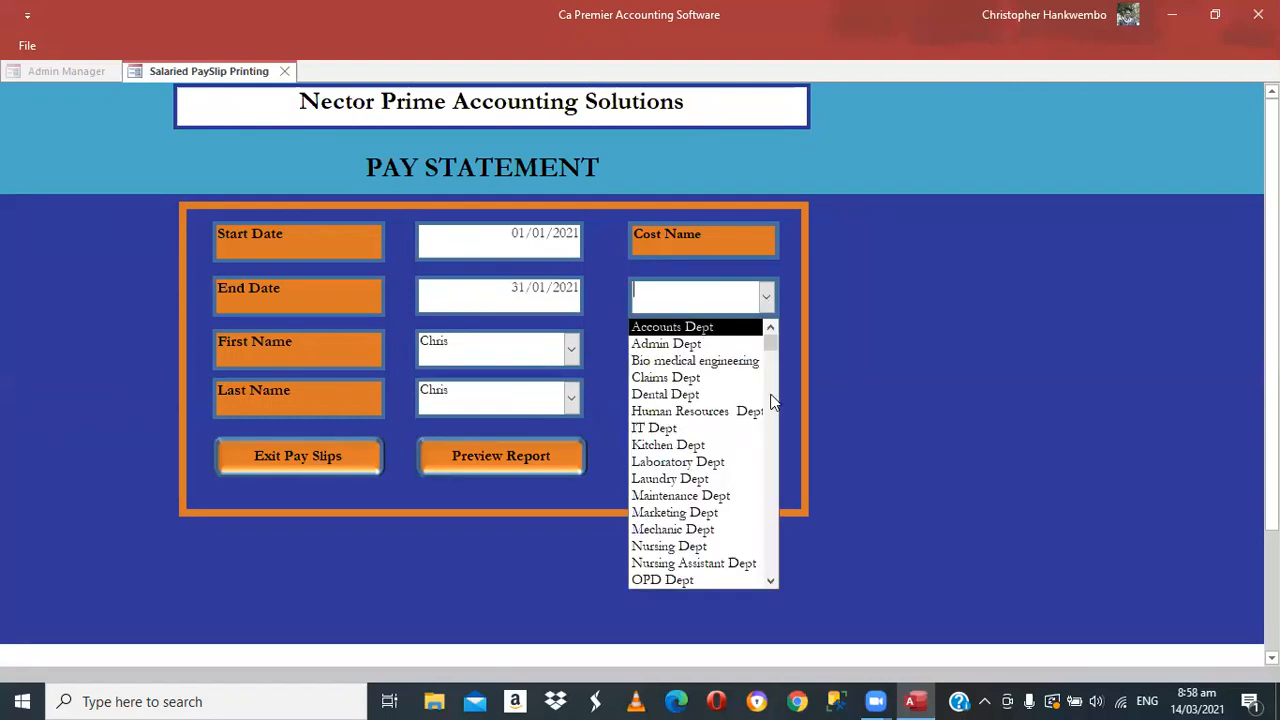
click(705, 328)
click(768, 452)
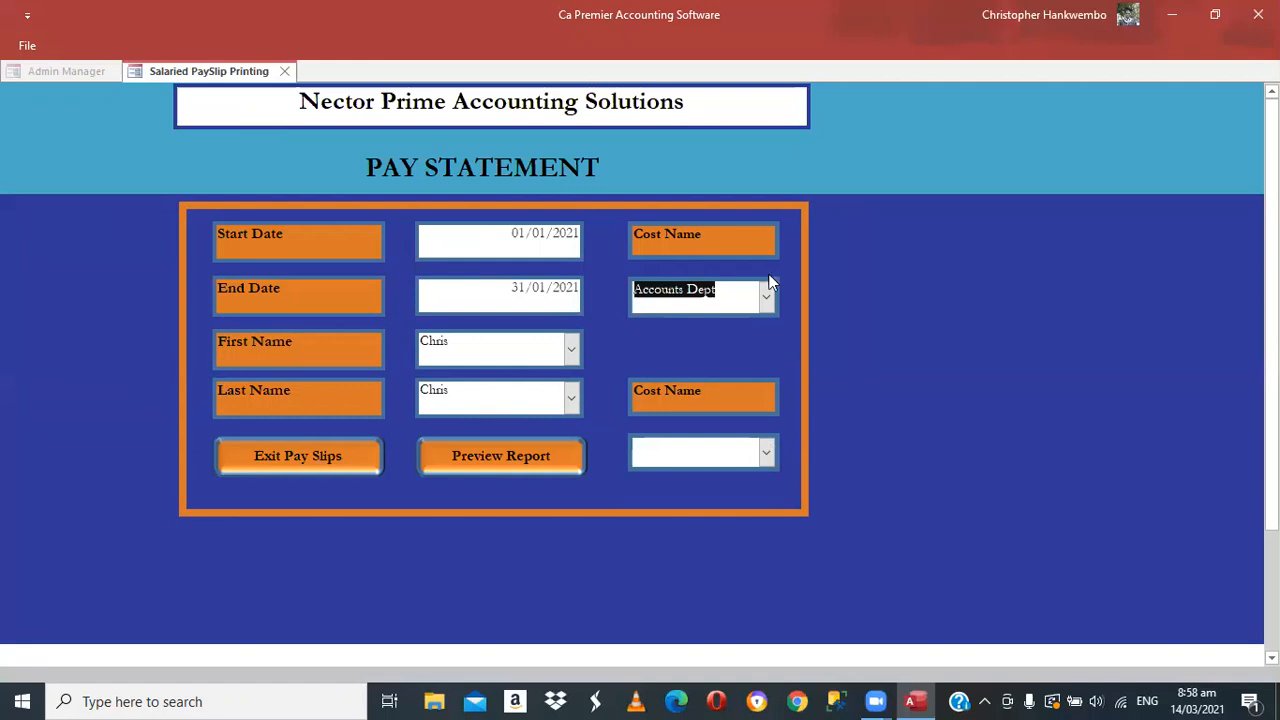
drag(772, 195, 764, 324)
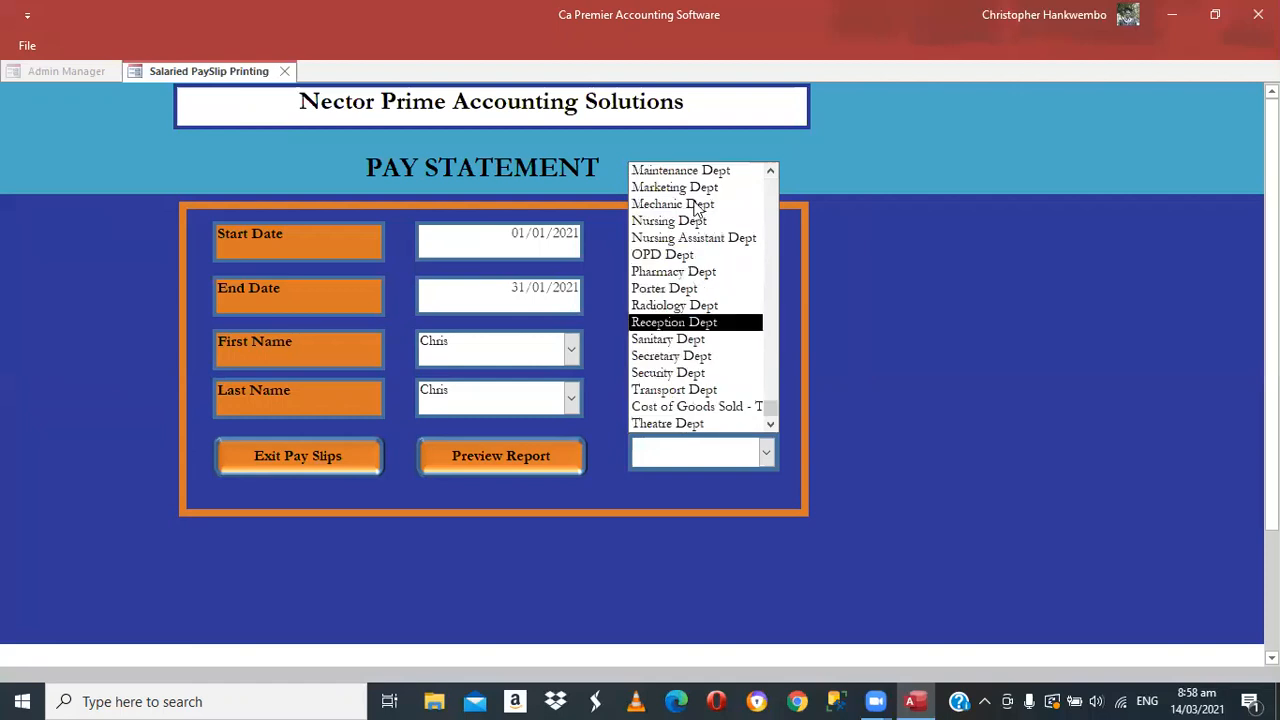
click(697, 207)
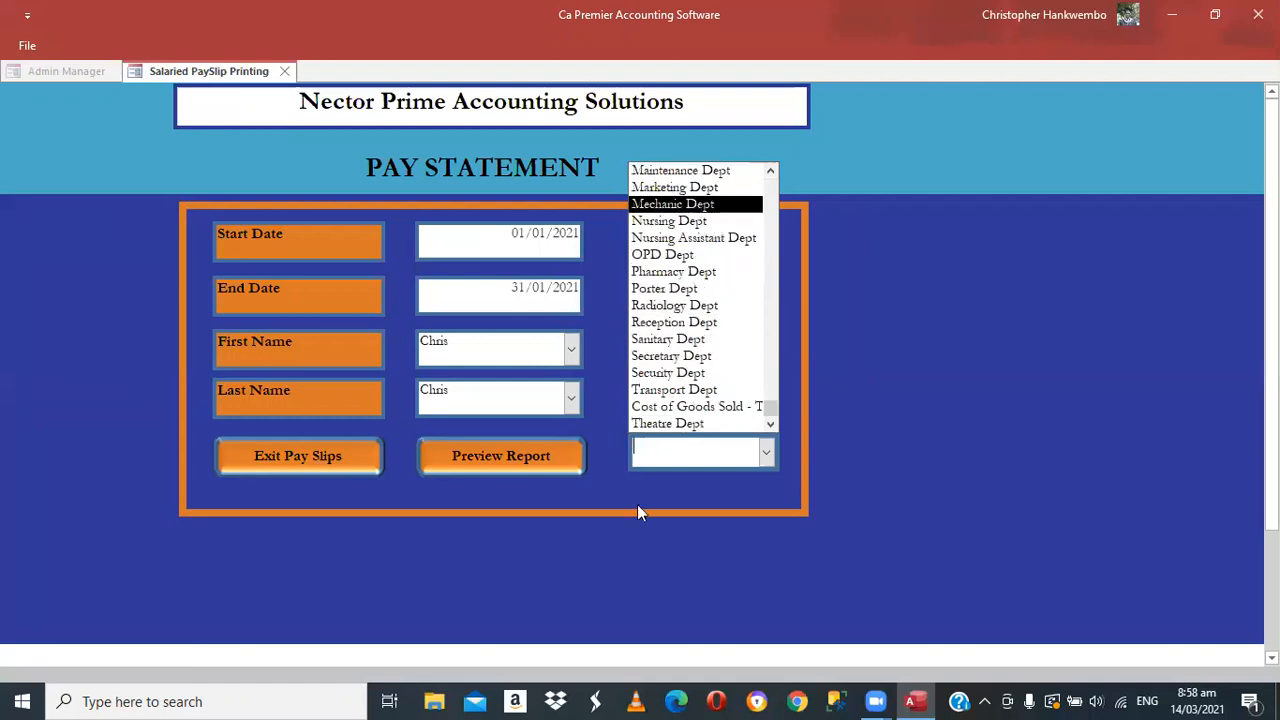
click(493, 458)
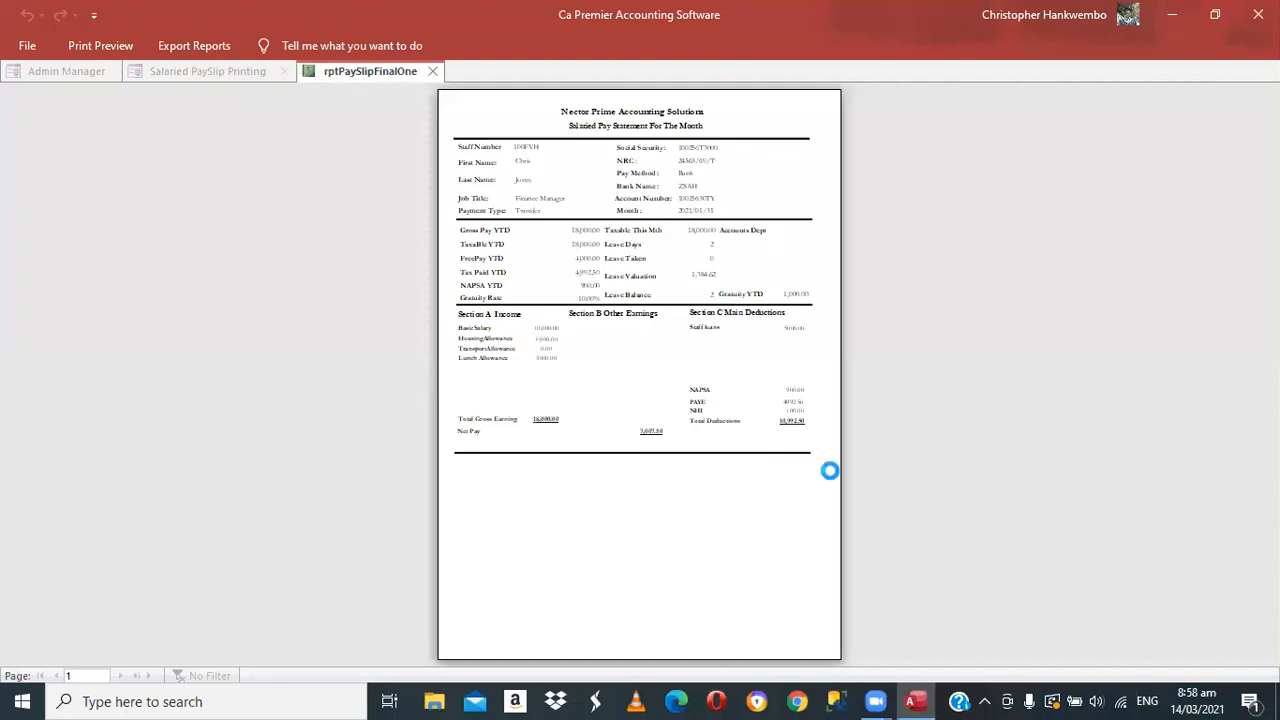
Zoom into the rptPaySlipFinalOne preview to read gross 18,000.00, deductions 10,992.50 and net pay 7,007.50
click(829, 471)
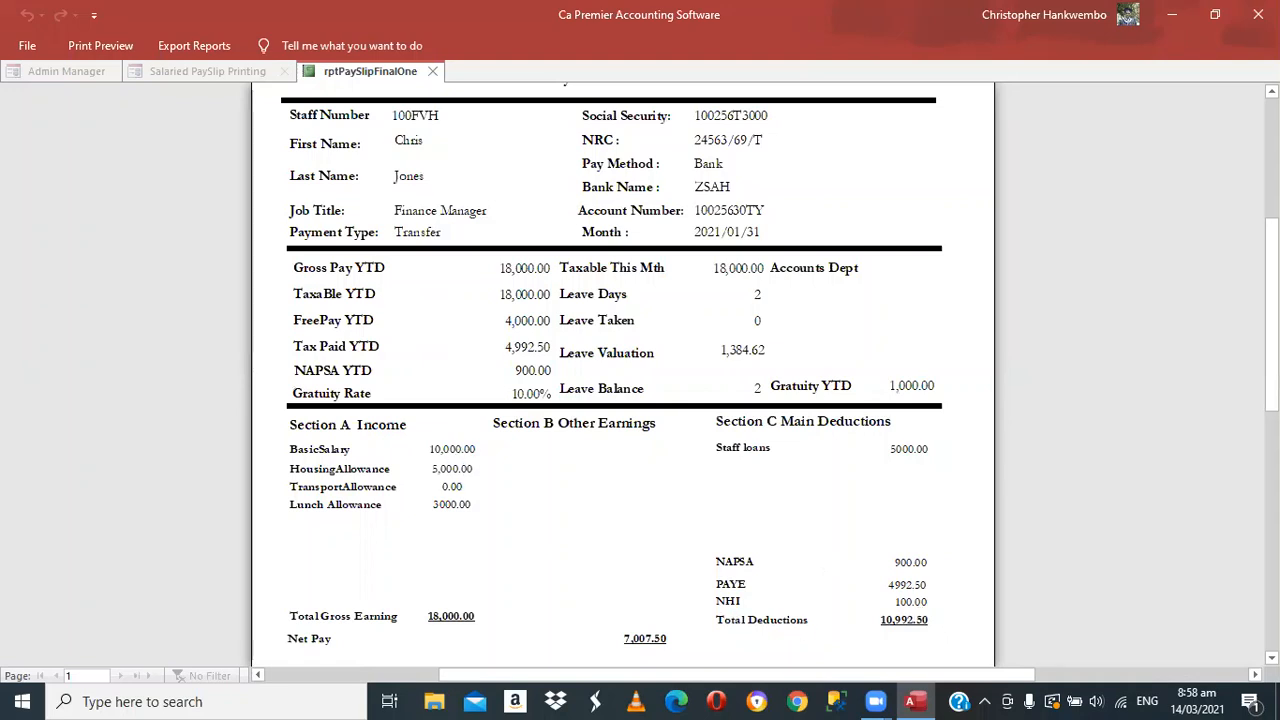
scroll(640, 373, down, 1)
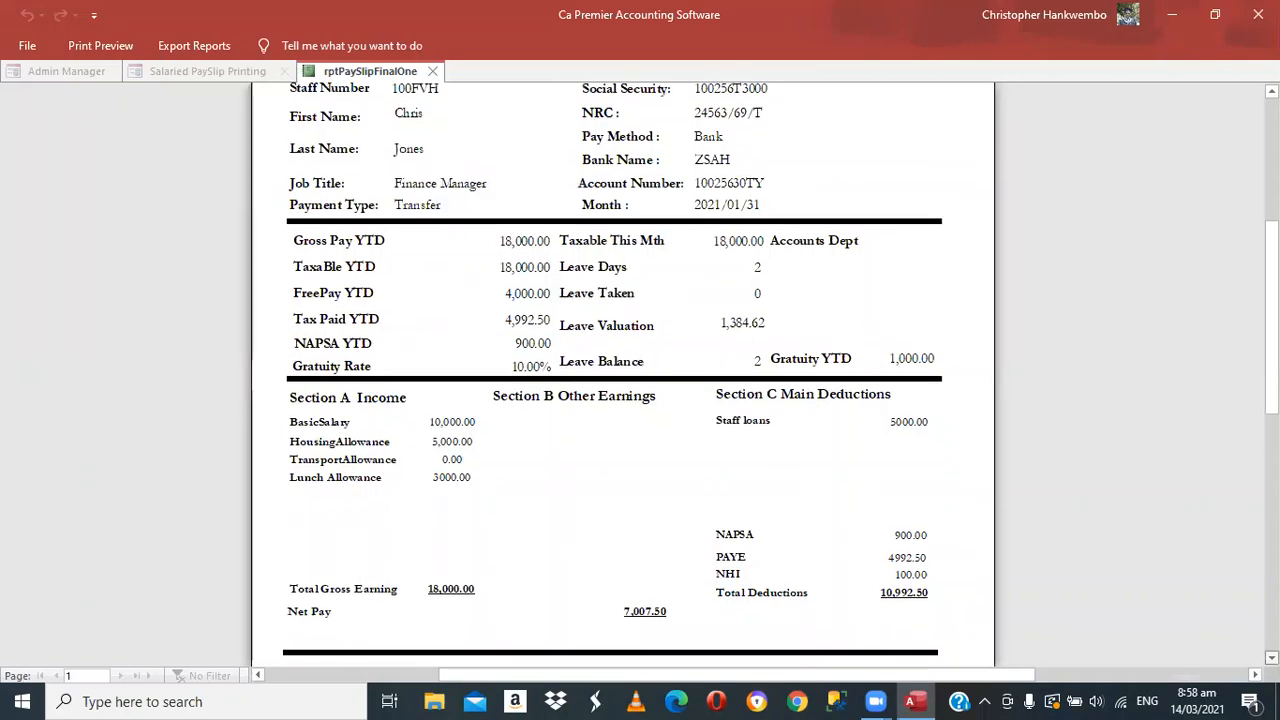
scroll(640, 373, down, 3)
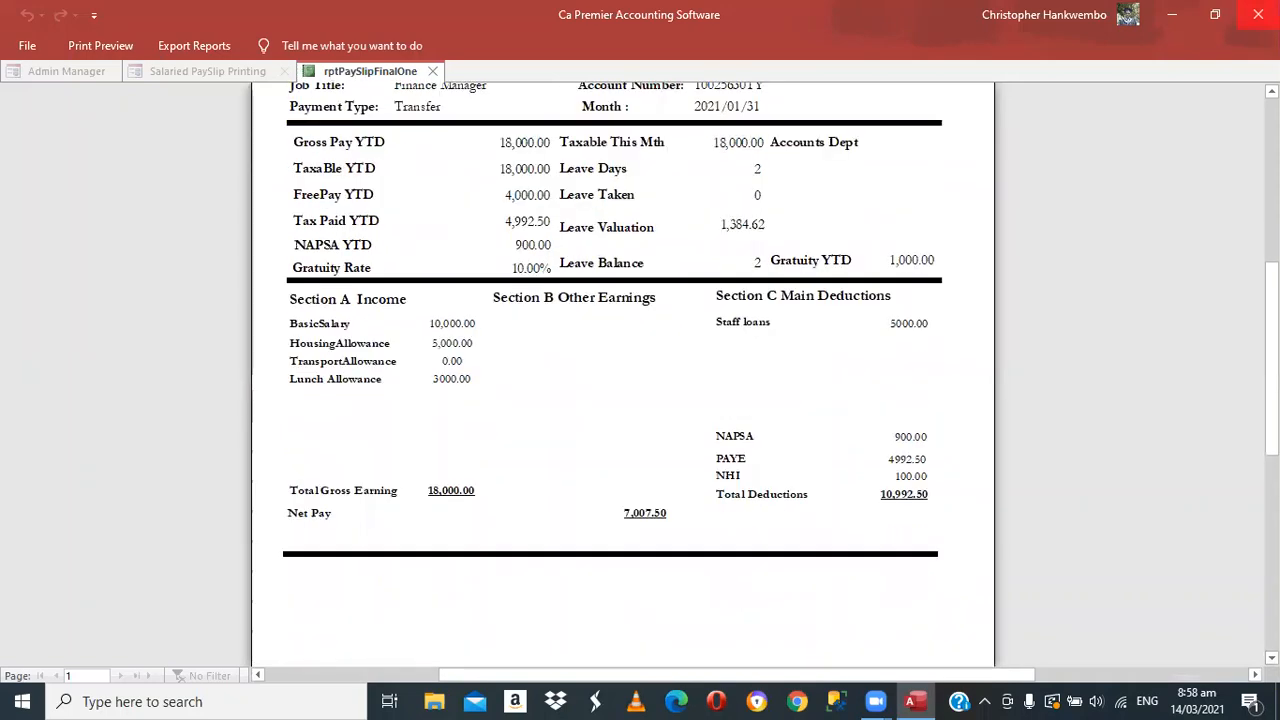
scroll(900, 400, up, 6)
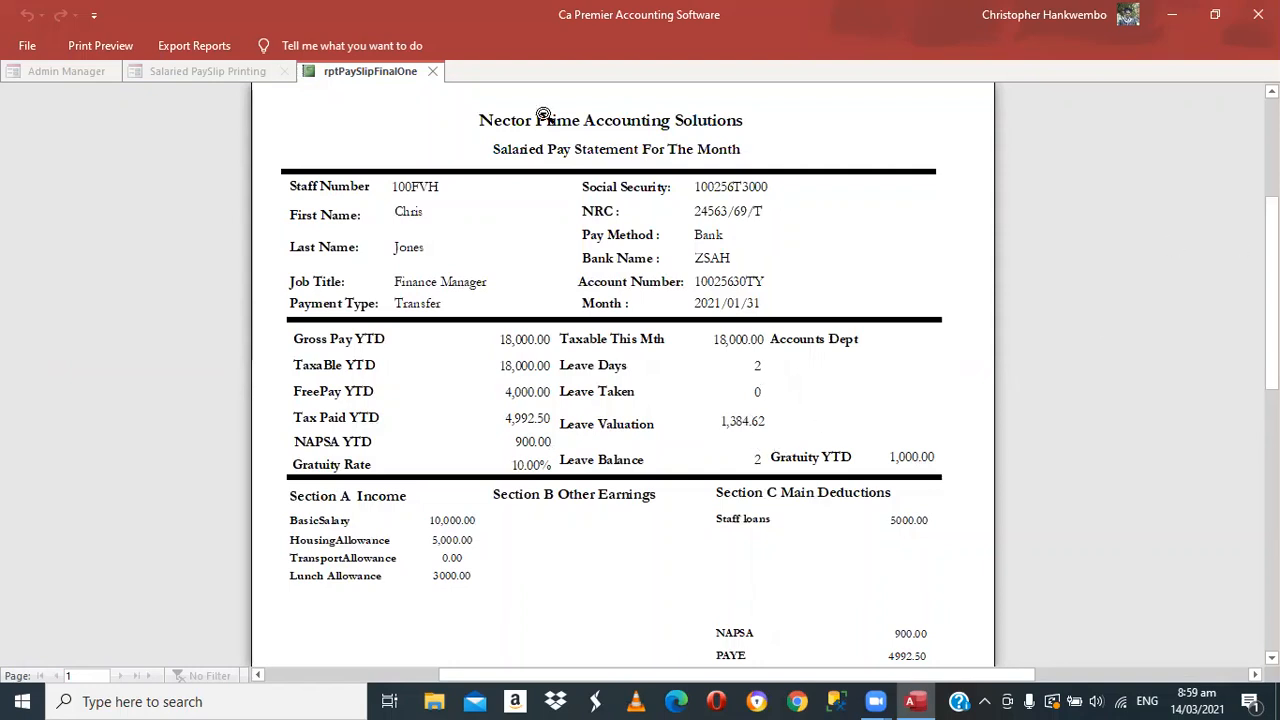
Close the pay statement preview and open the NHI Report form from the Salaries tab
click(434, 72)
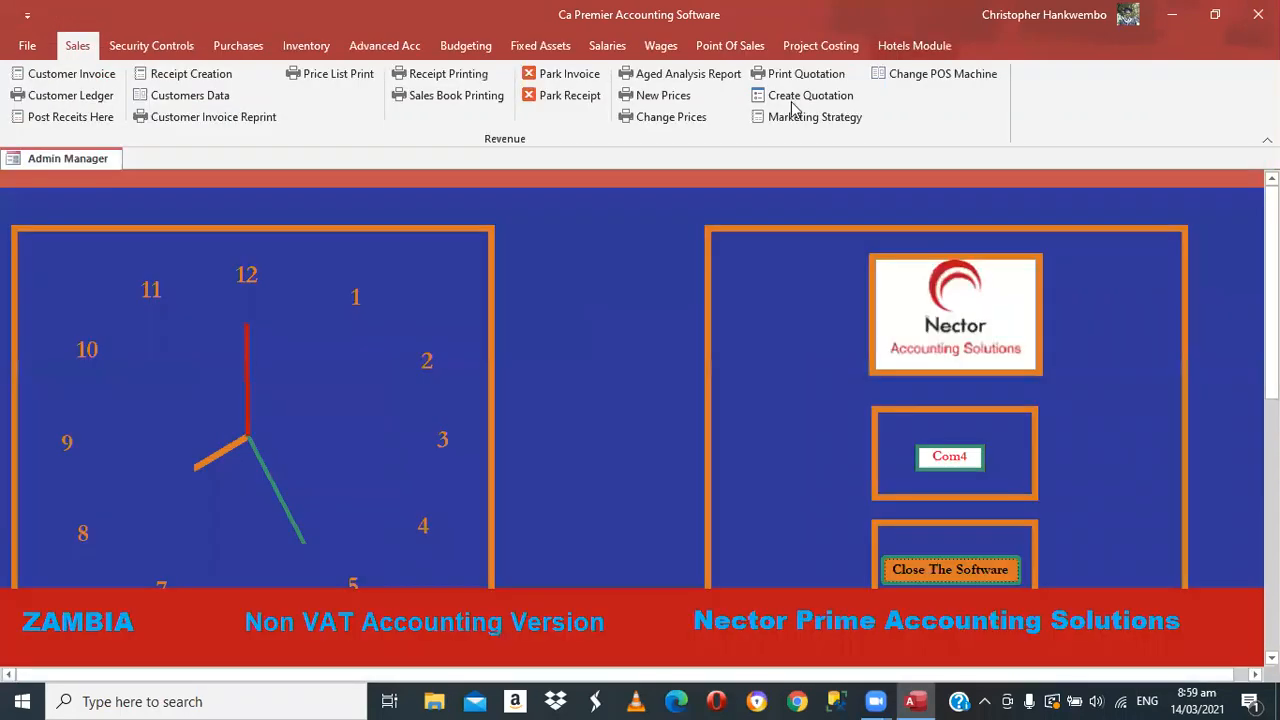
click(795, 98)
click(612, 46)
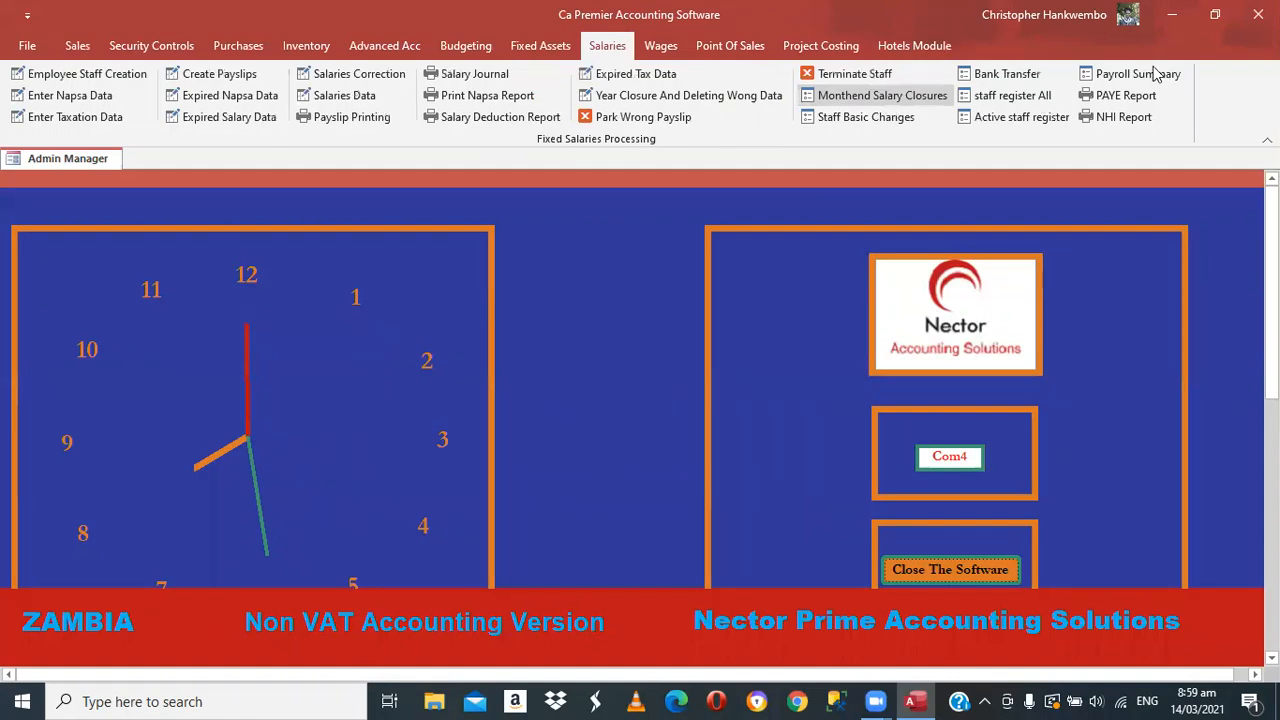
click(1120, 117)
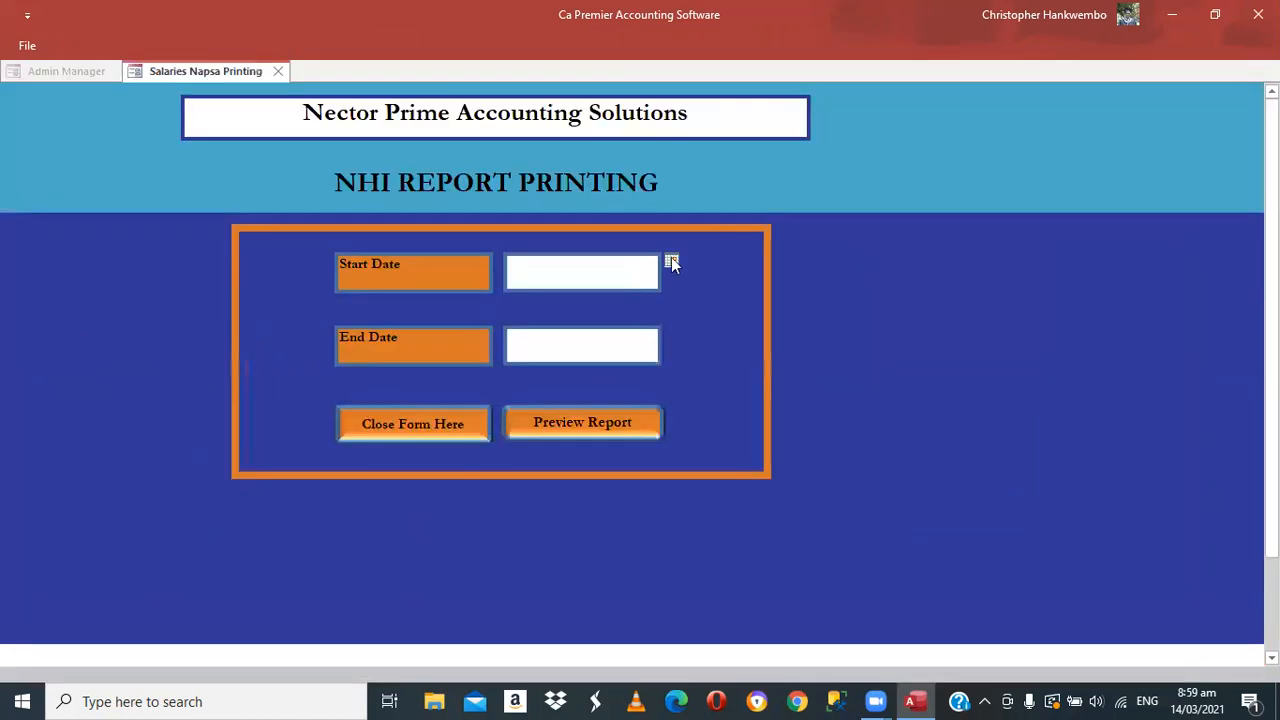
Set the NHI report start date to 01/01/2021 with the date picker
click(671, 261)
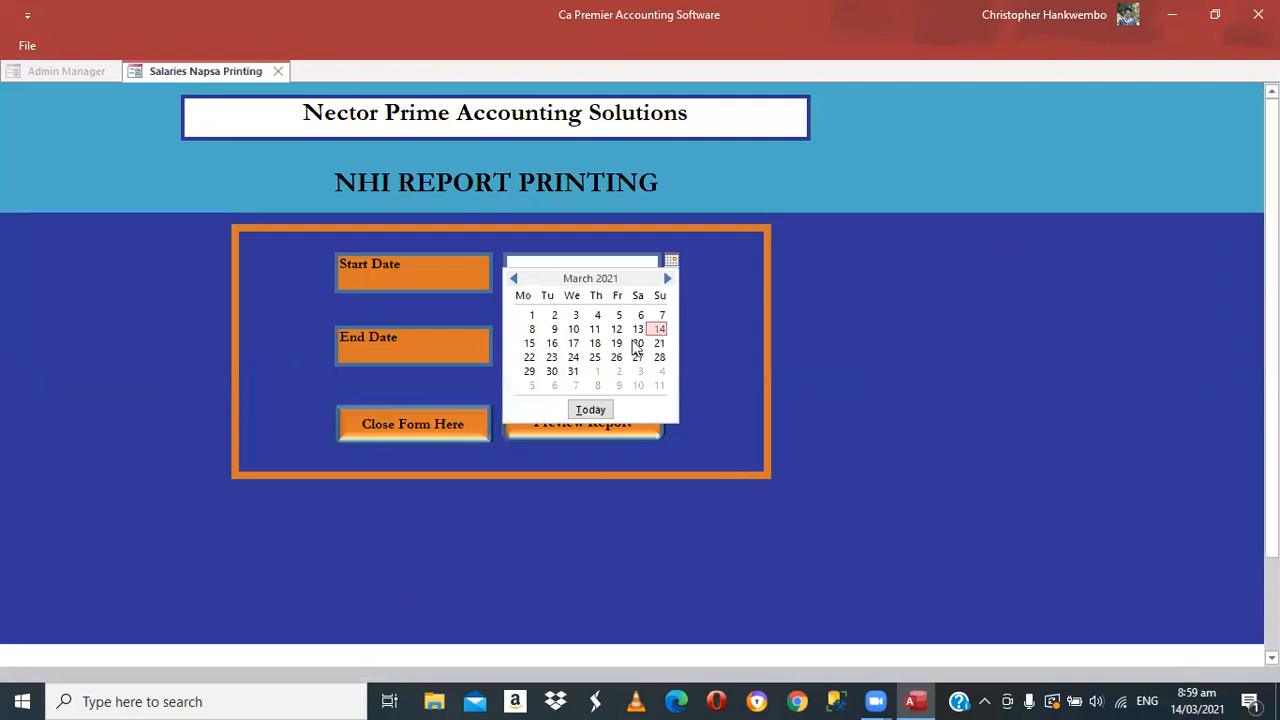
click(660, 331)
click(671, 261)
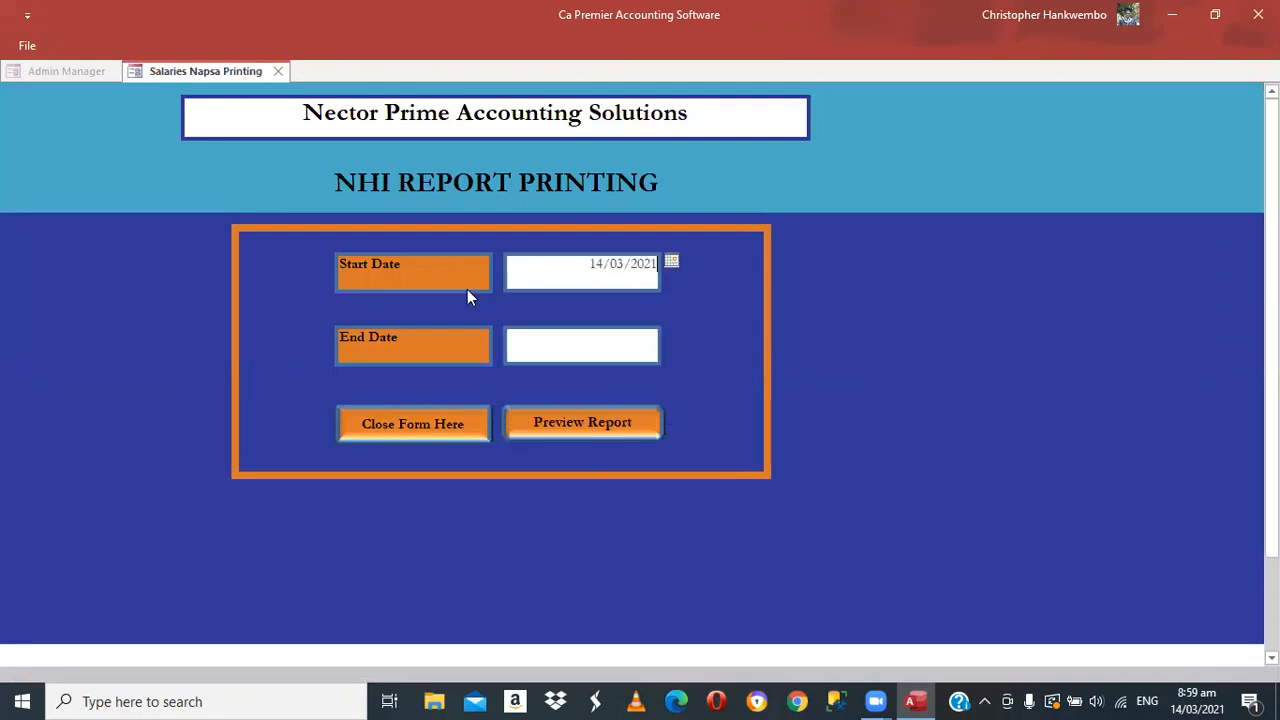
click(514, 280)
click(514, 280)
click(514, 280)
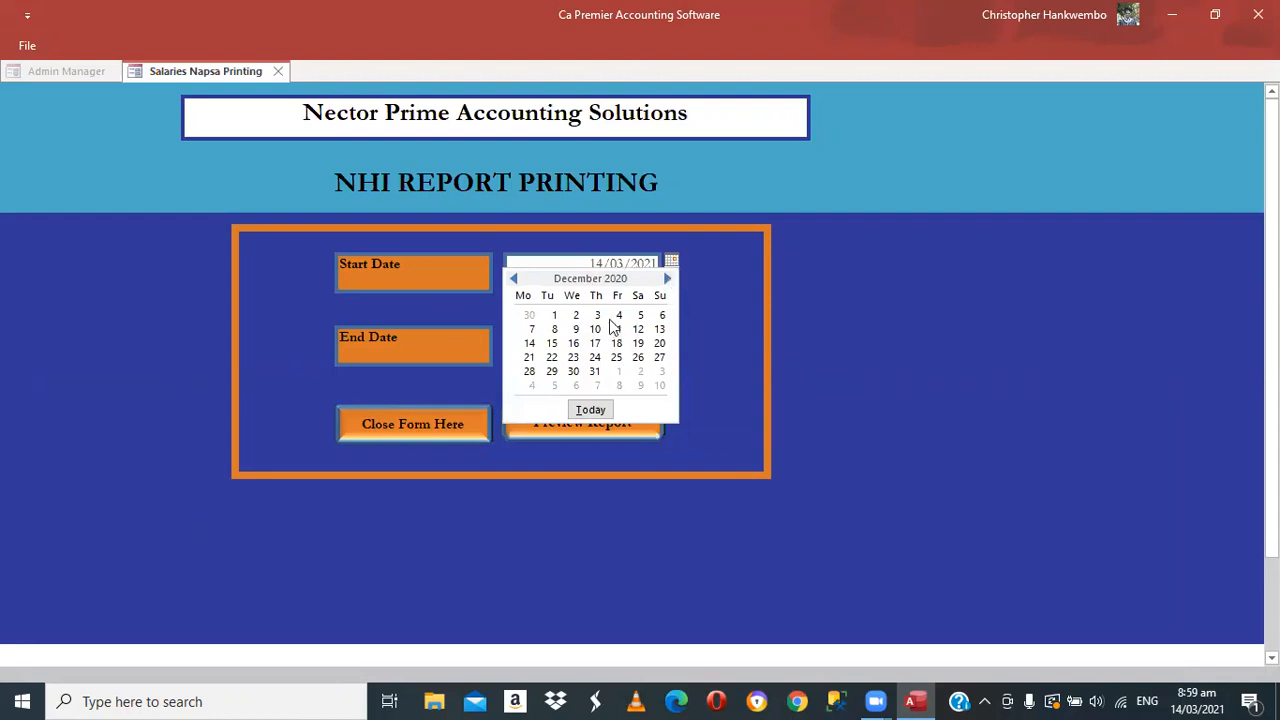
scroll(617, 332, down, 1)
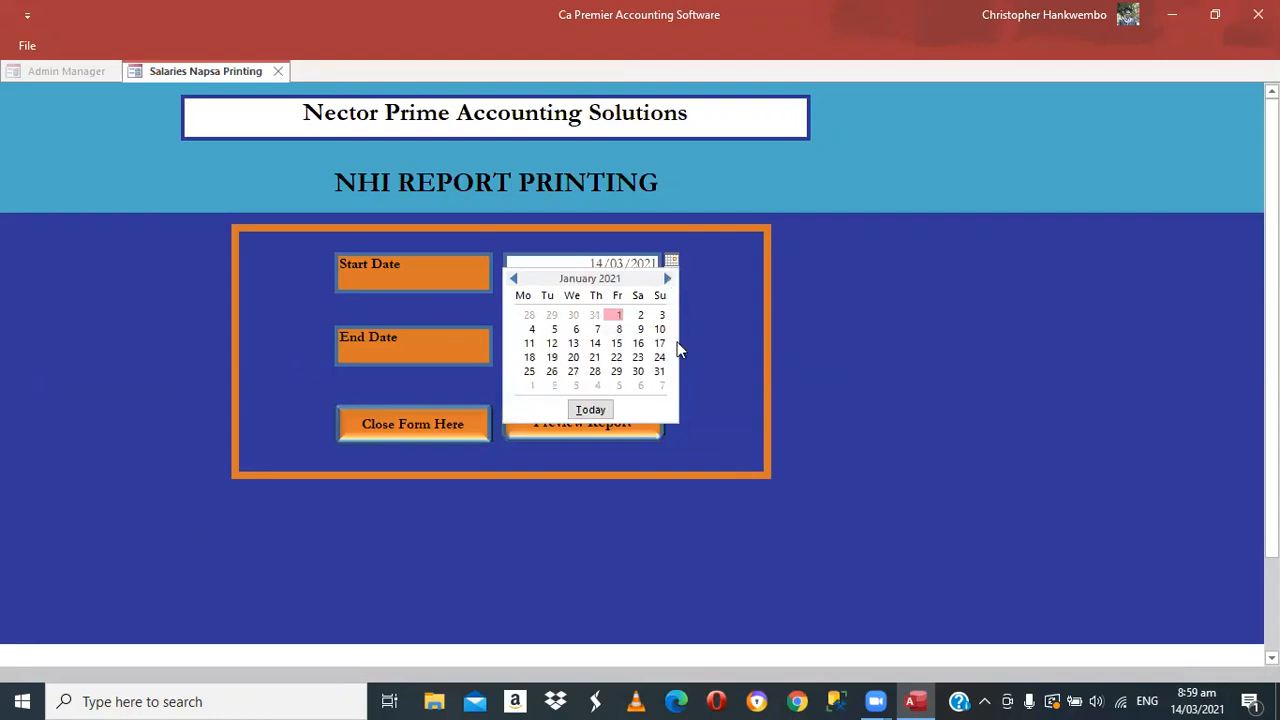
click(619, 315)
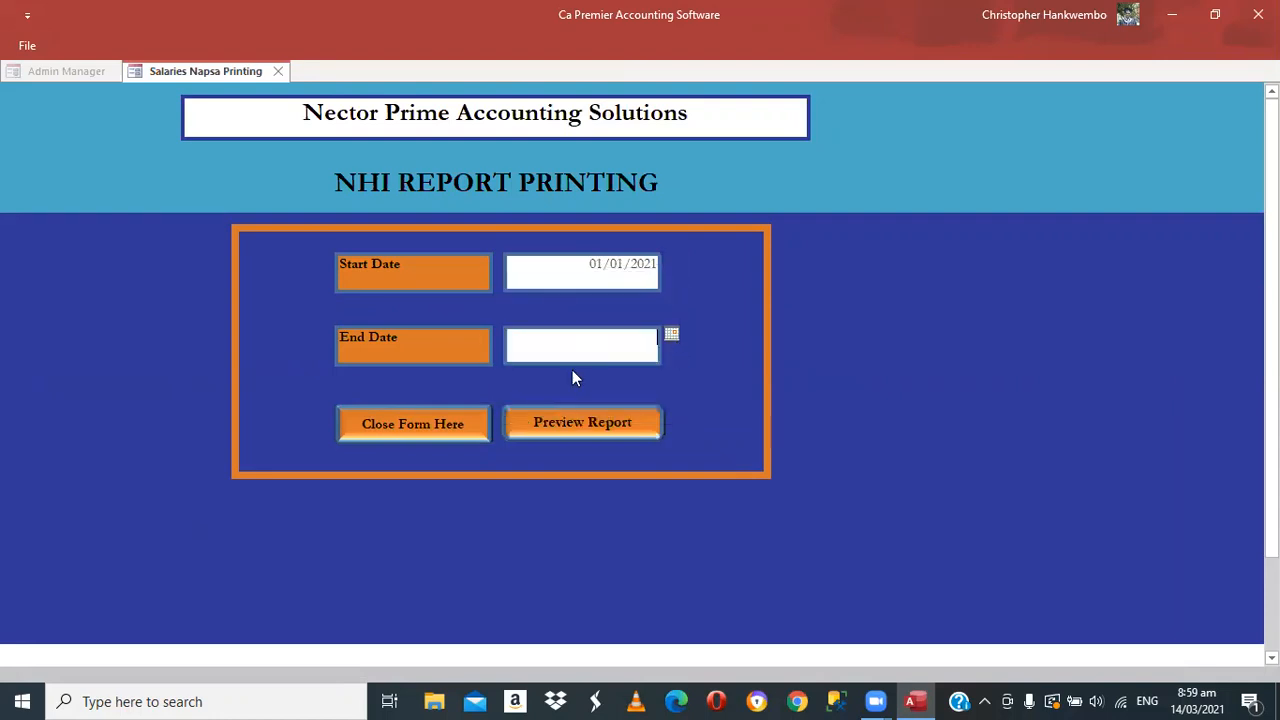
Pick 31 January 2021 as the NHI report end date
key(alt+Down)
click(513, 352)
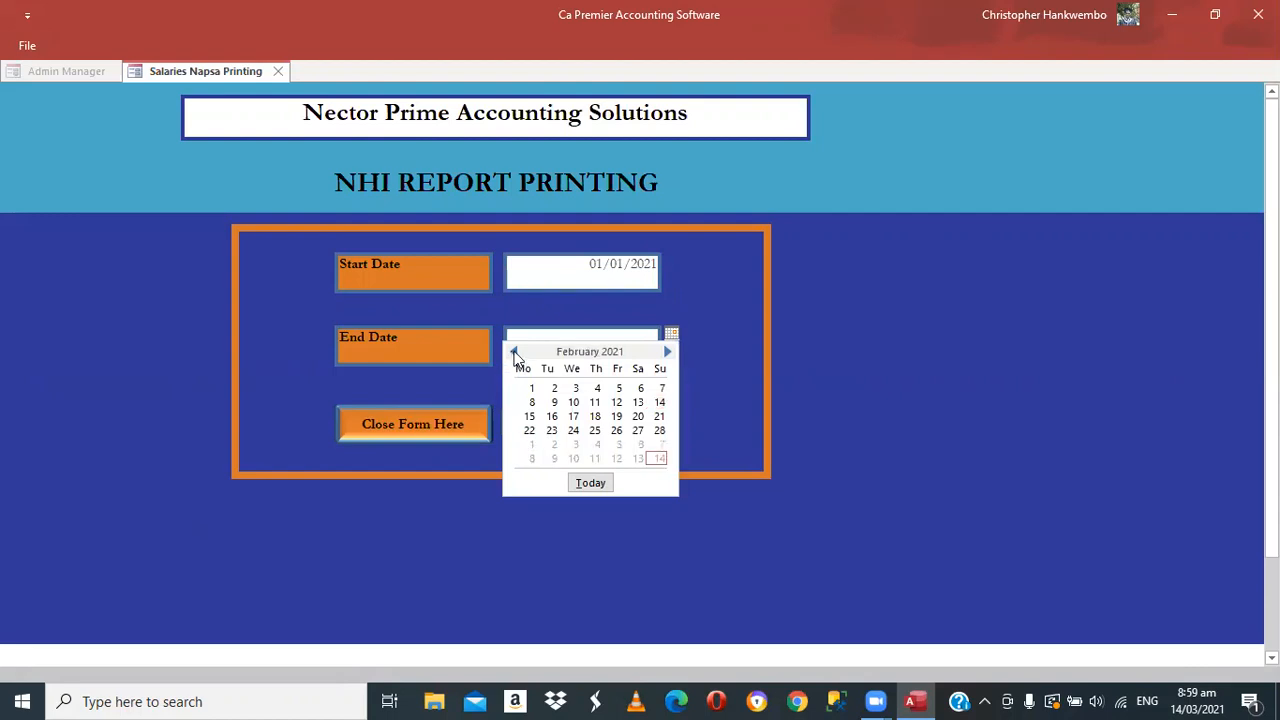
scroll(637, 450, up, 1)
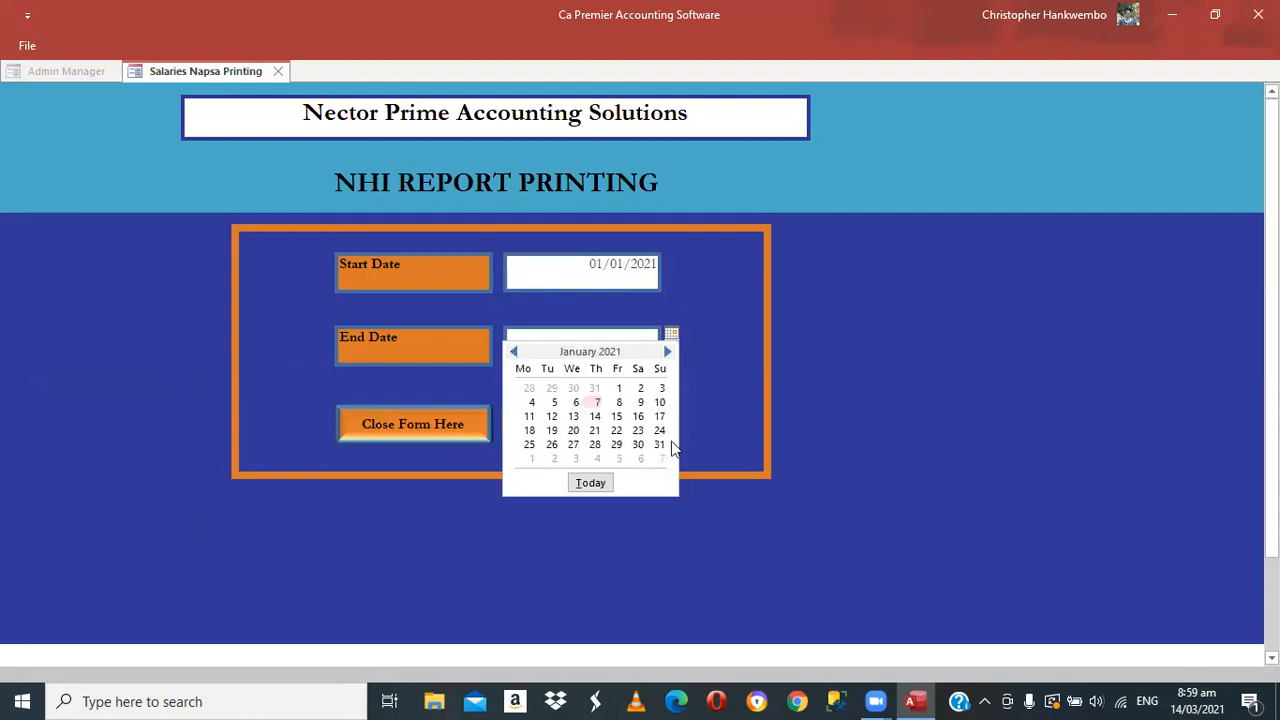
click(660, 444)
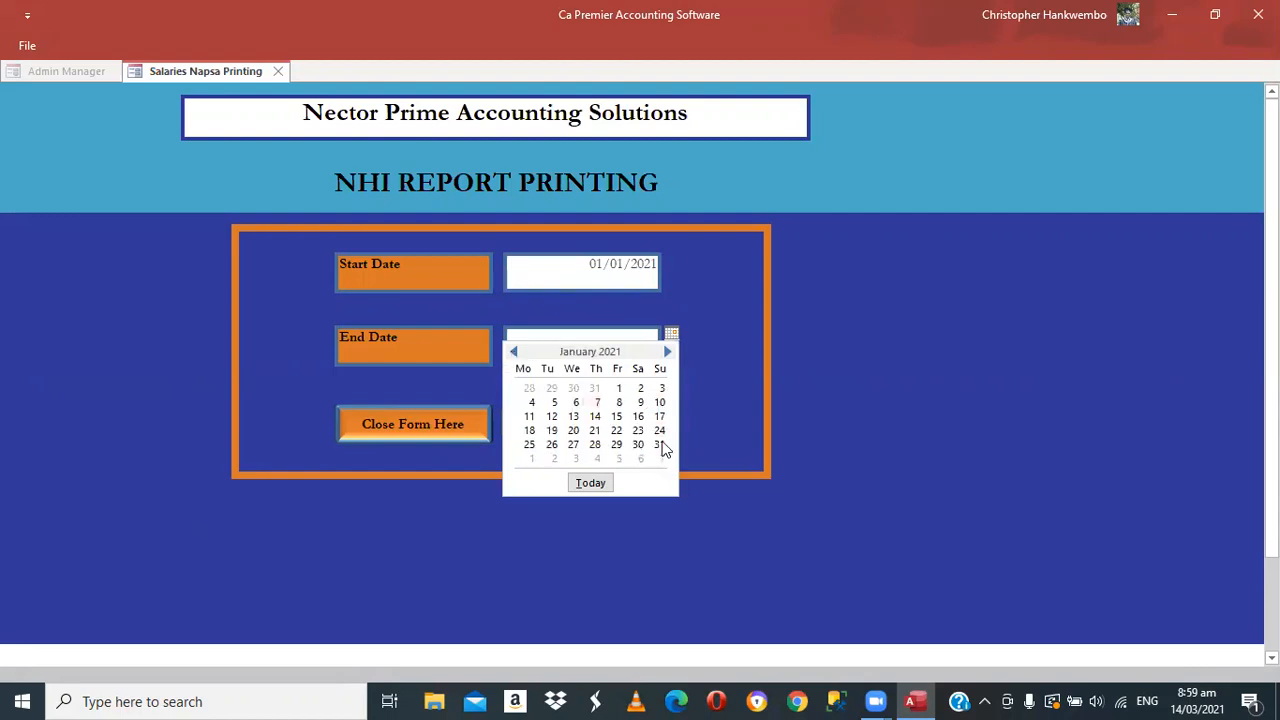
Preview and zoom into the January 2021 NHI report (total 200.00), then return to the Salaries tab
click(579, 422)
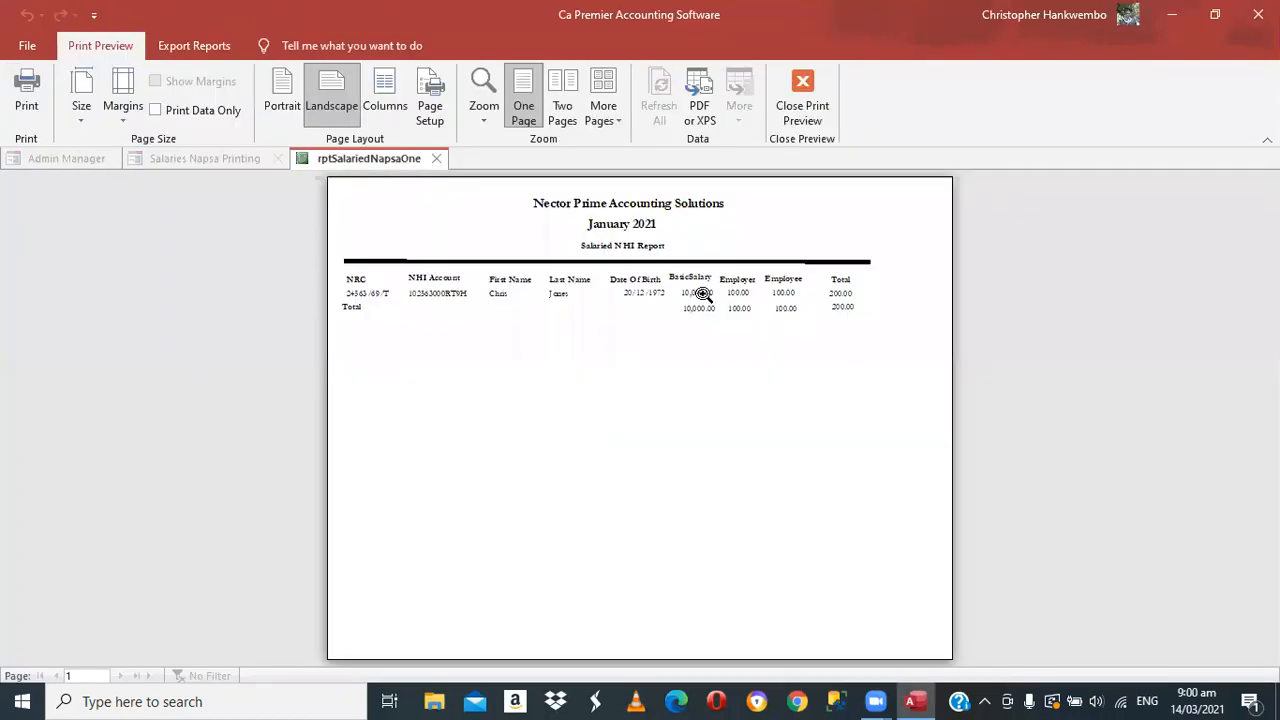
click(837, 447)
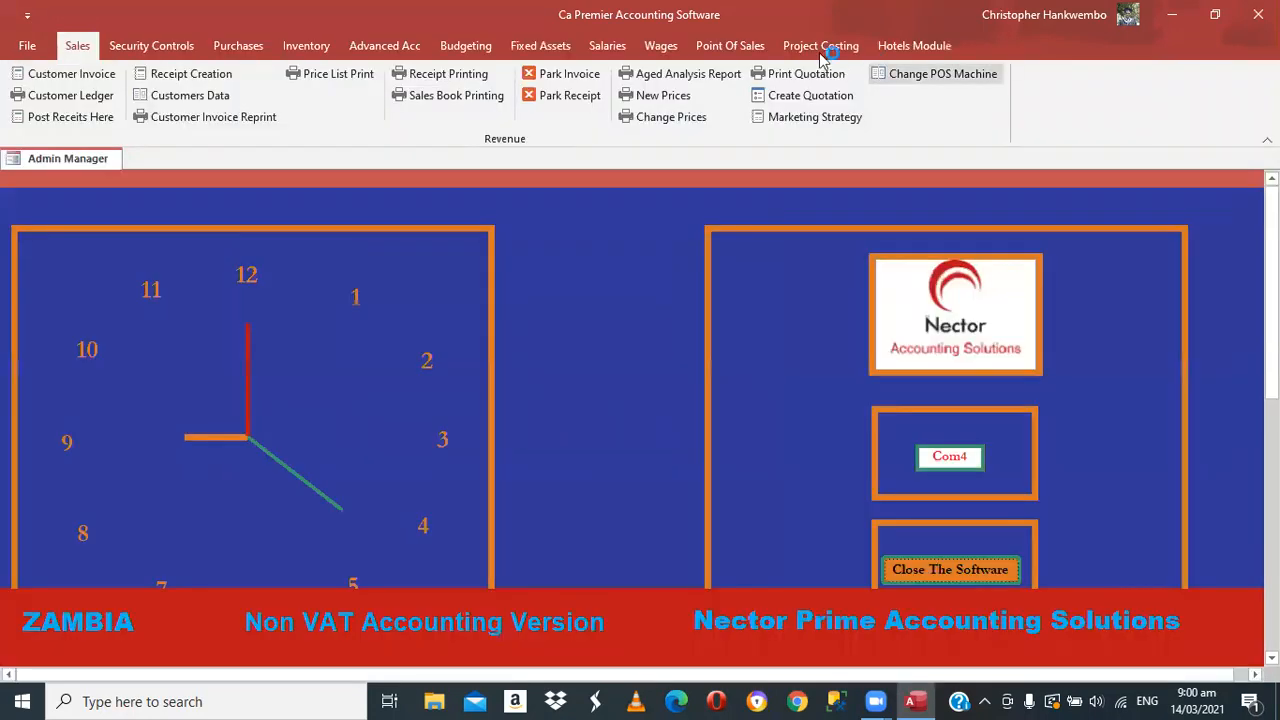
click(596, 49)
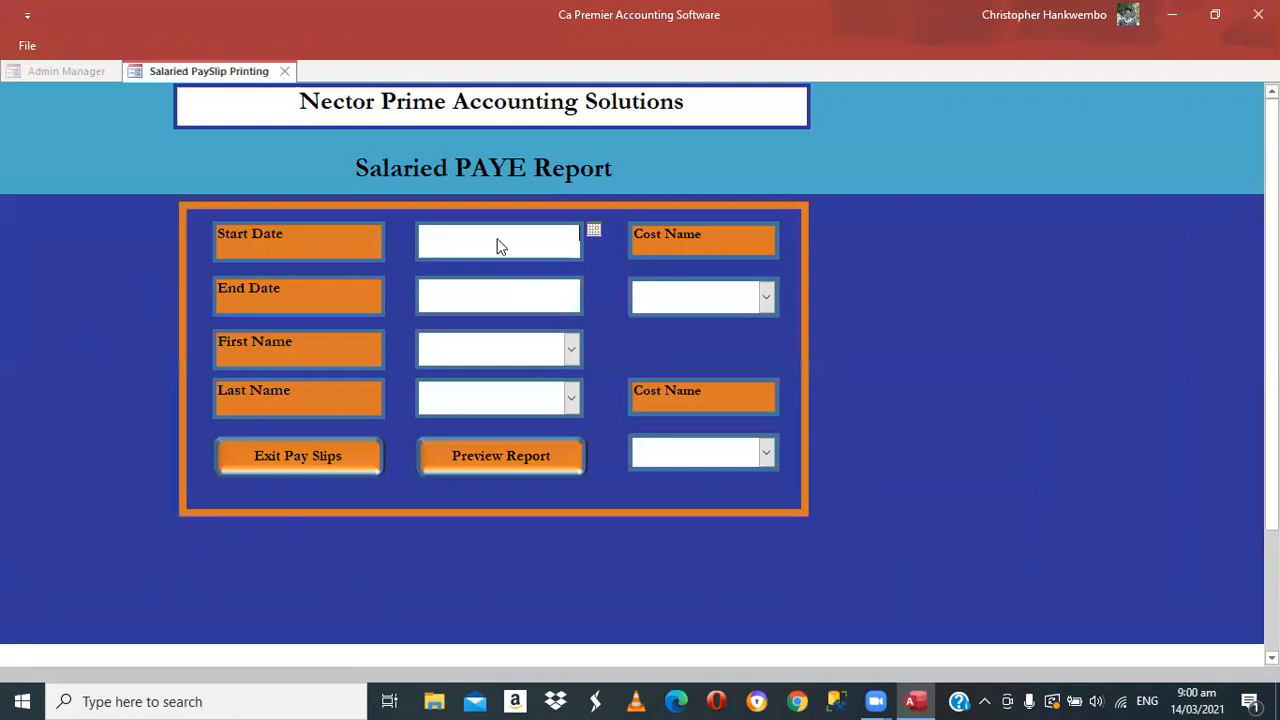
Set the PAYE report dates to 01/01/2021 through 31/01/2021
click(434, 250)
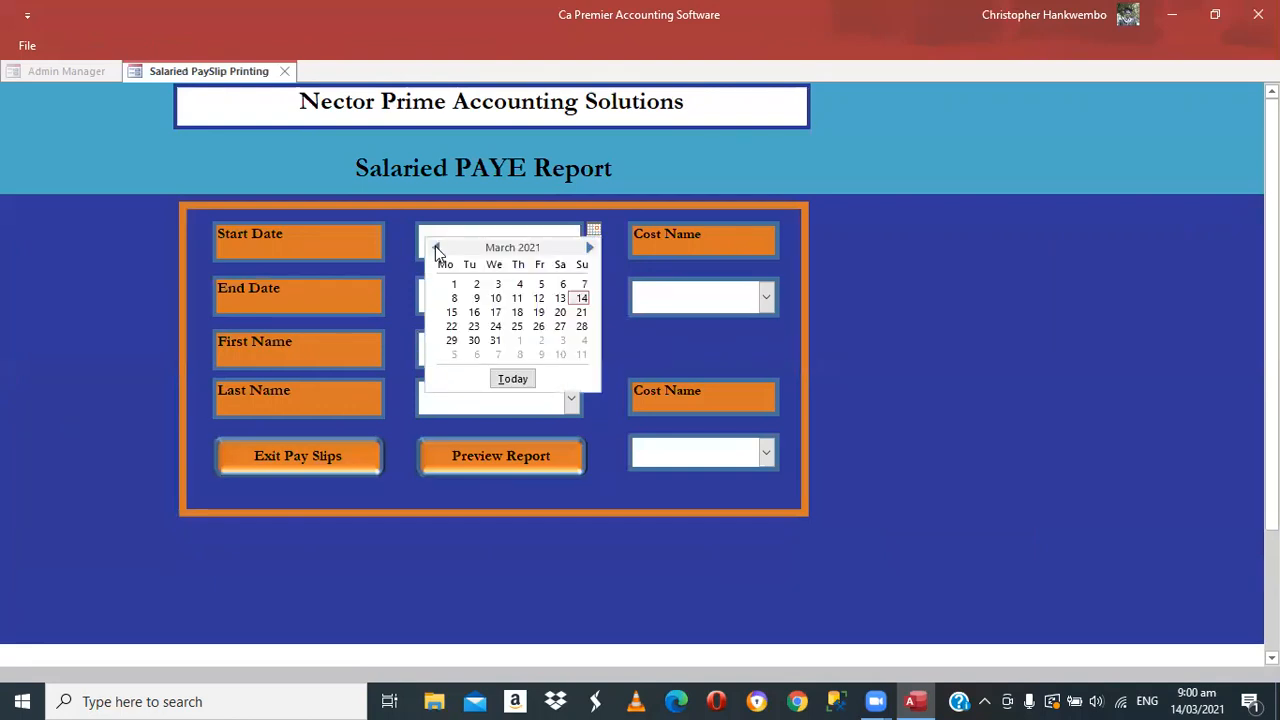
click(435, 247)
click(435, 247)
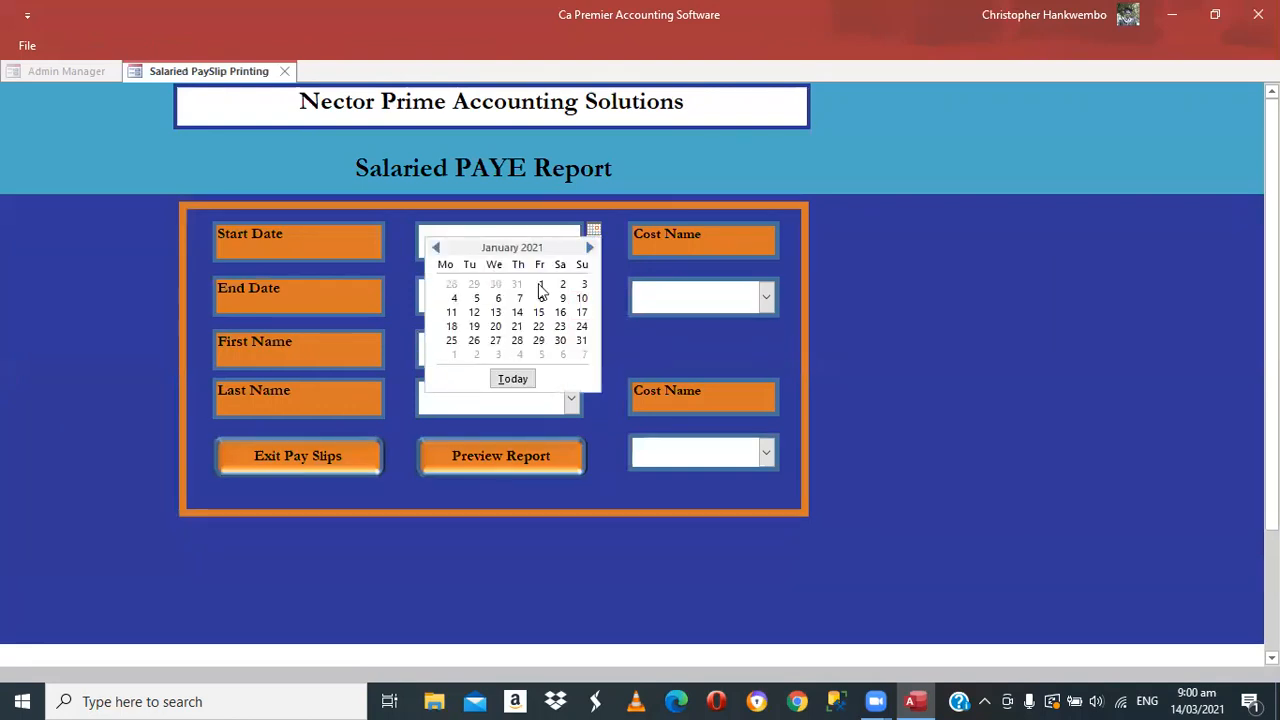
click(540, 286)
click(563, 297)
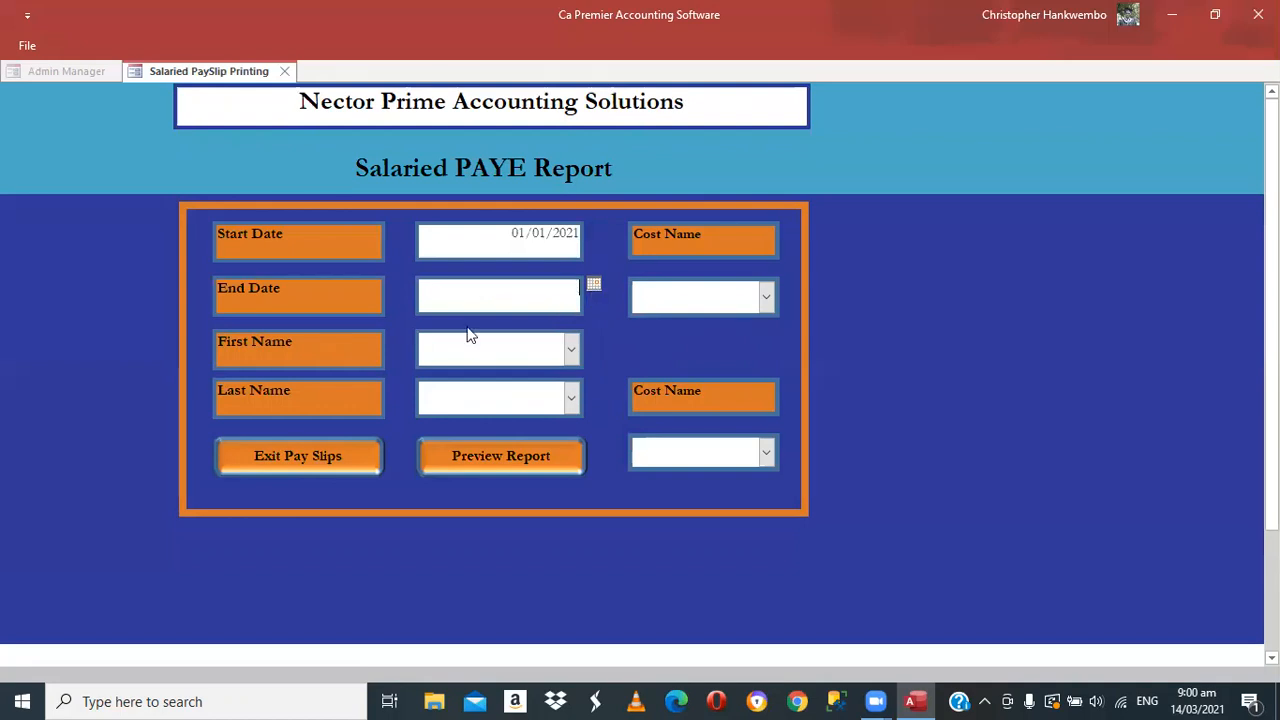
click(431, 299)
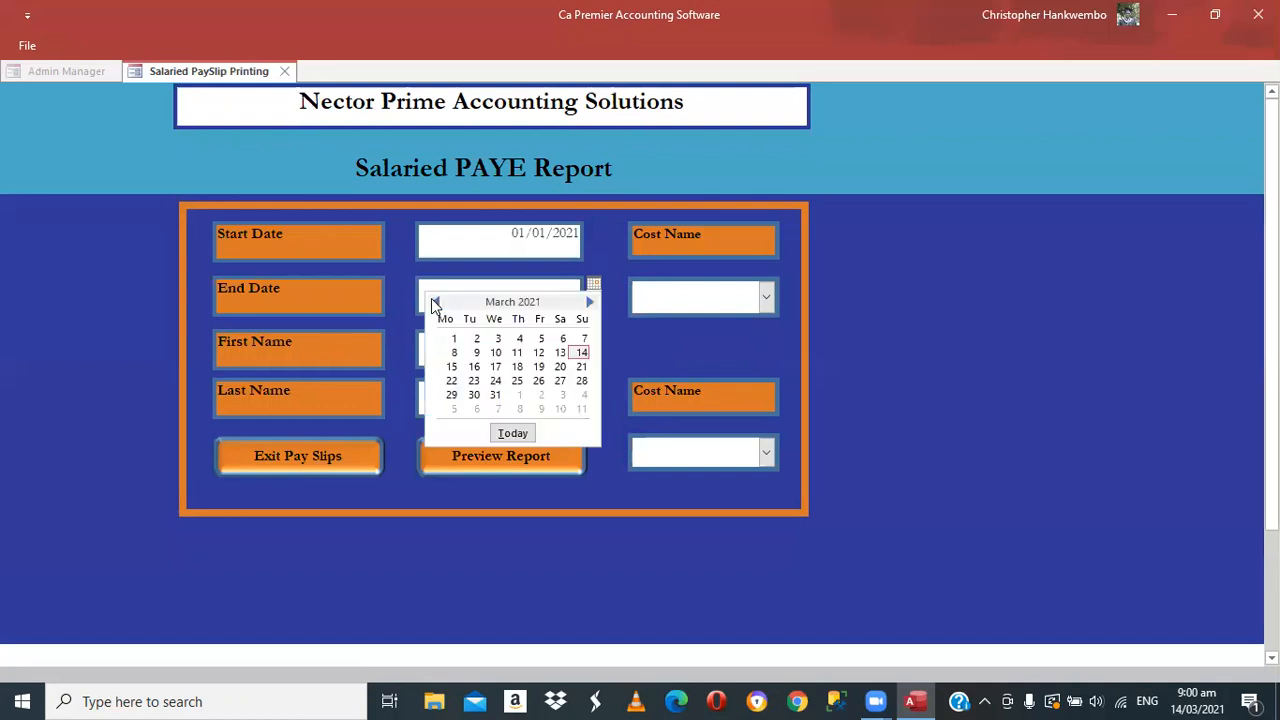
double_click(431, 298)
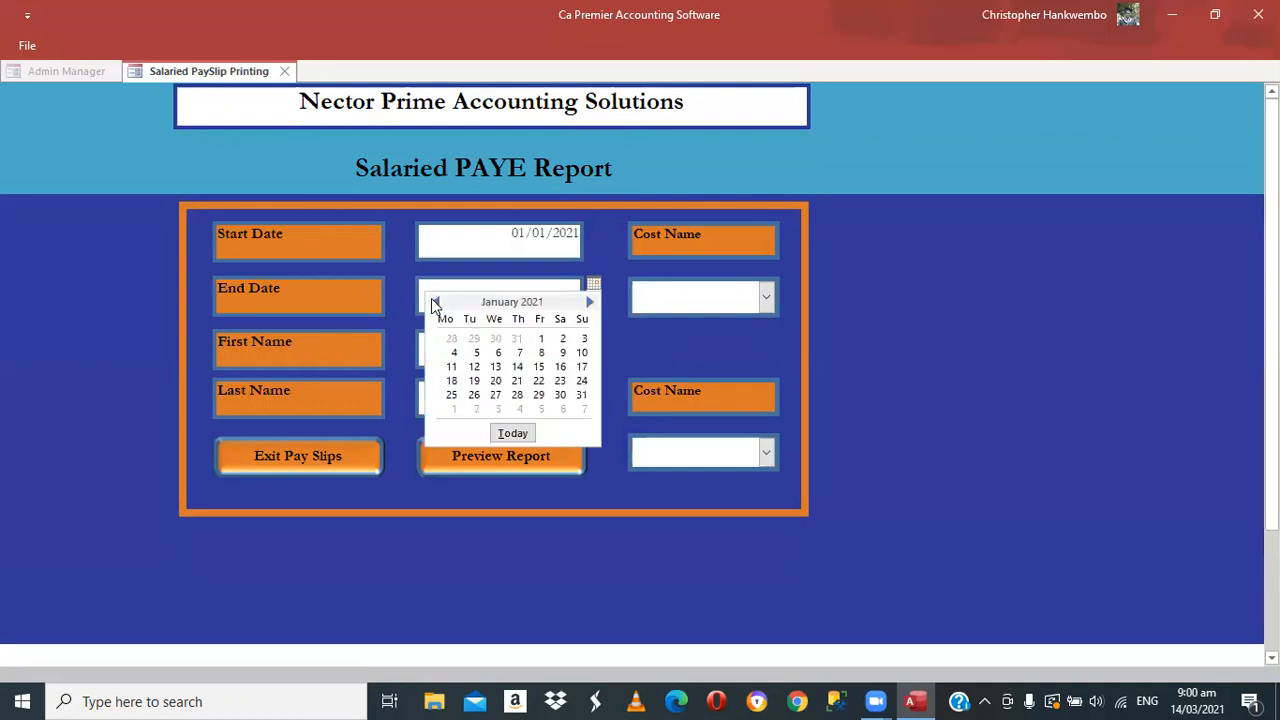
click(581, 395)
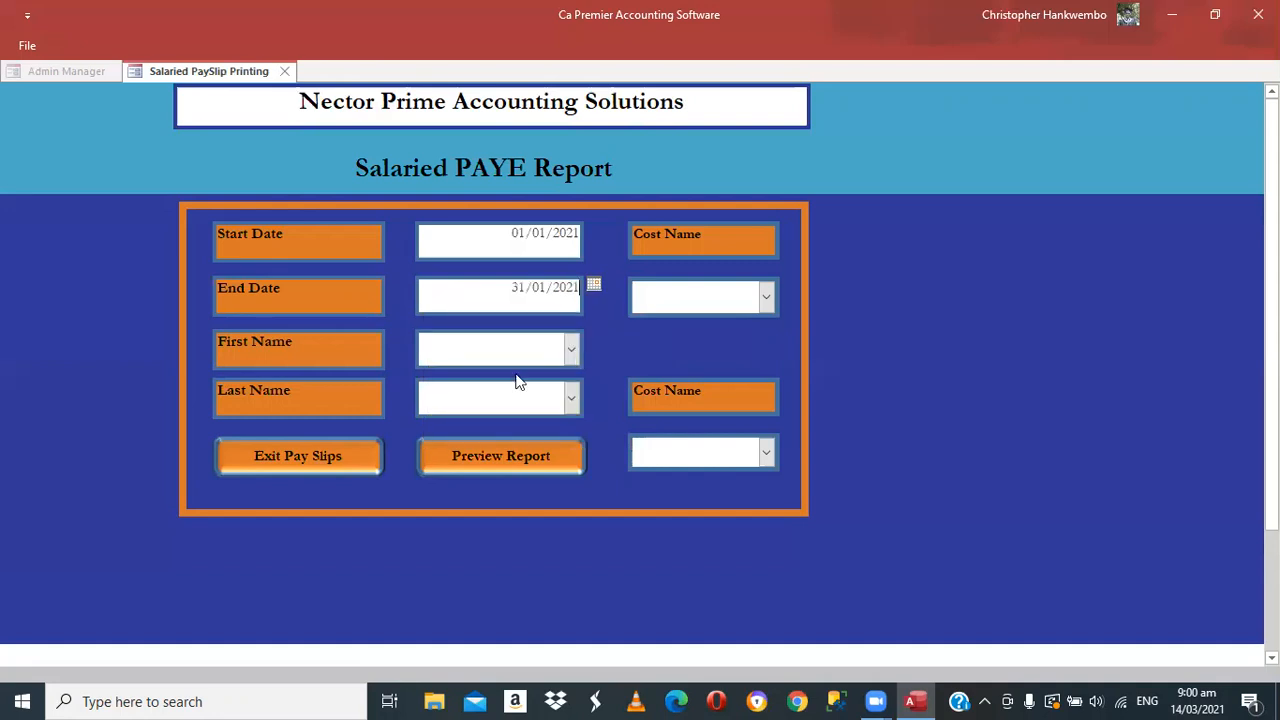
Choose the employee's first and last names and cost names Accounts Dept and Human Resources Dept
click(571, 348)
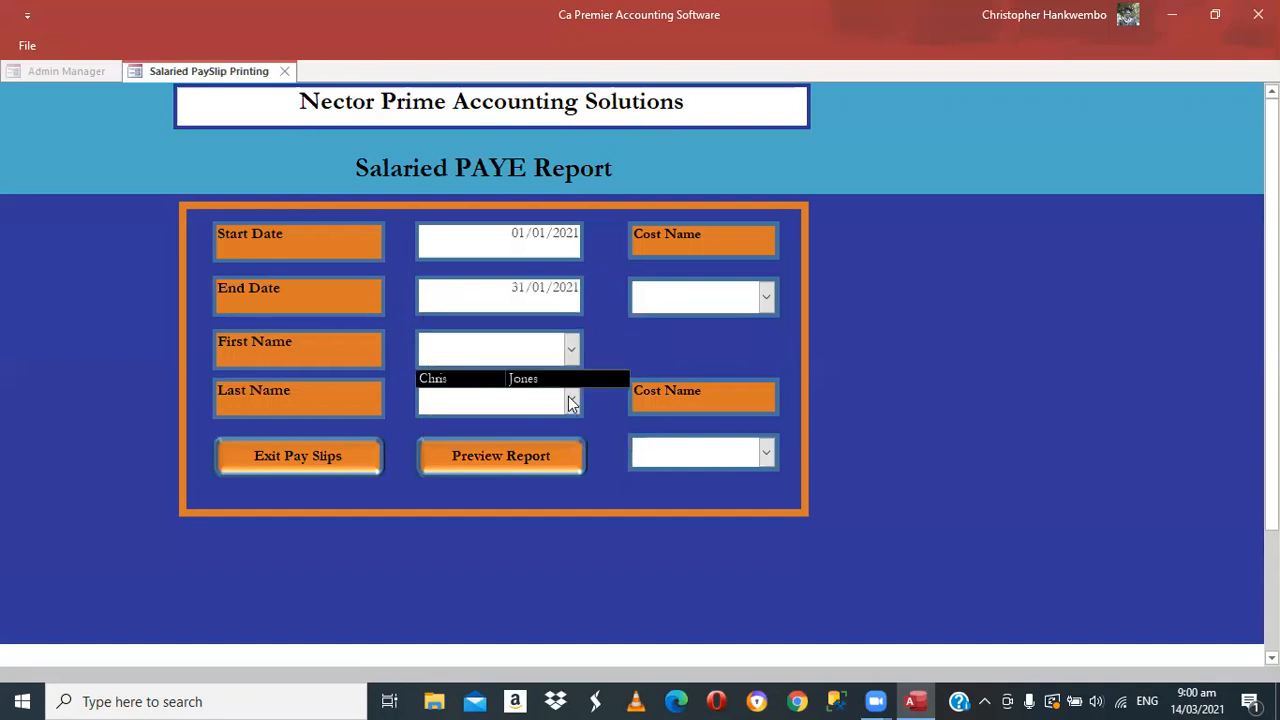
click(435, 375)
click(528, 410)
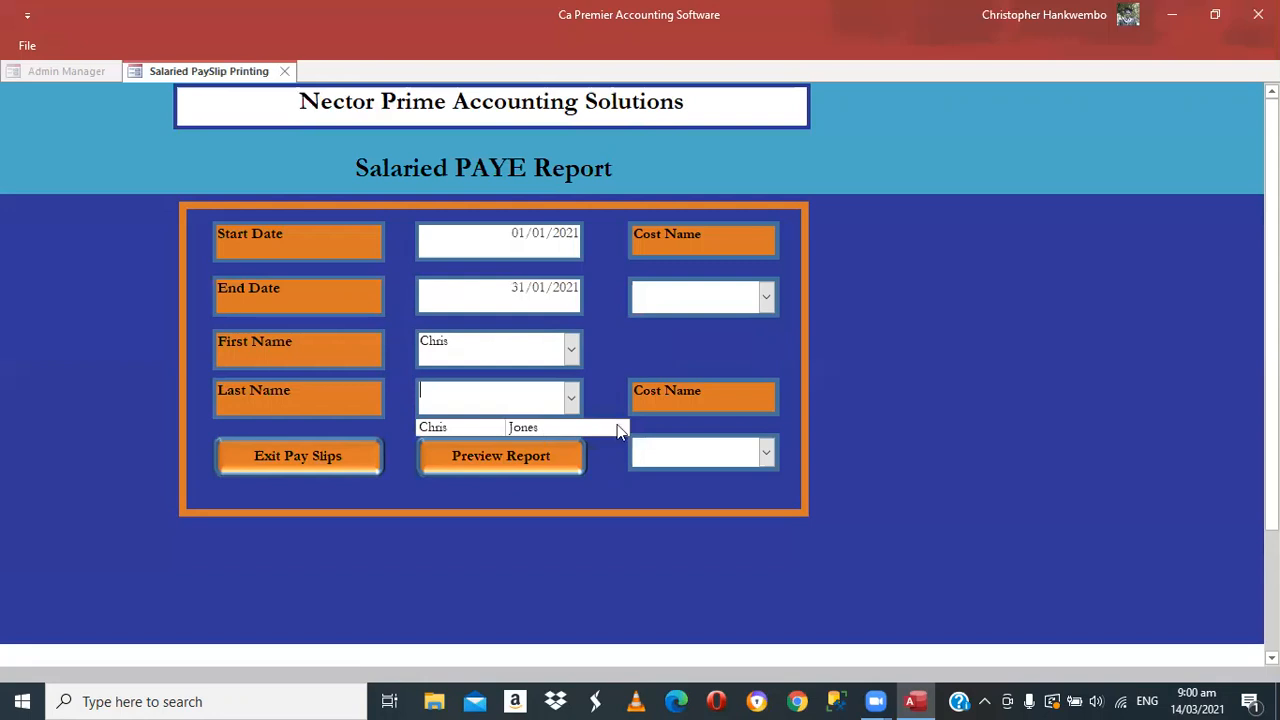
click(768, 300)
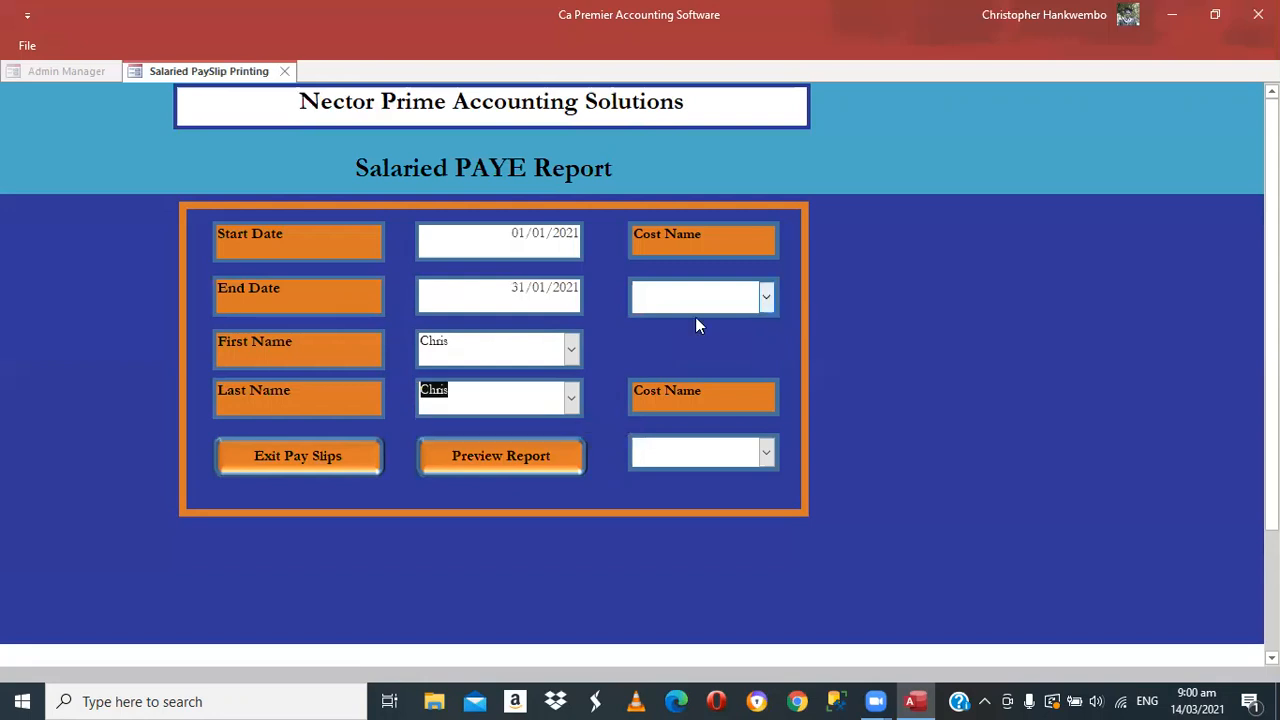
click(695, 326)
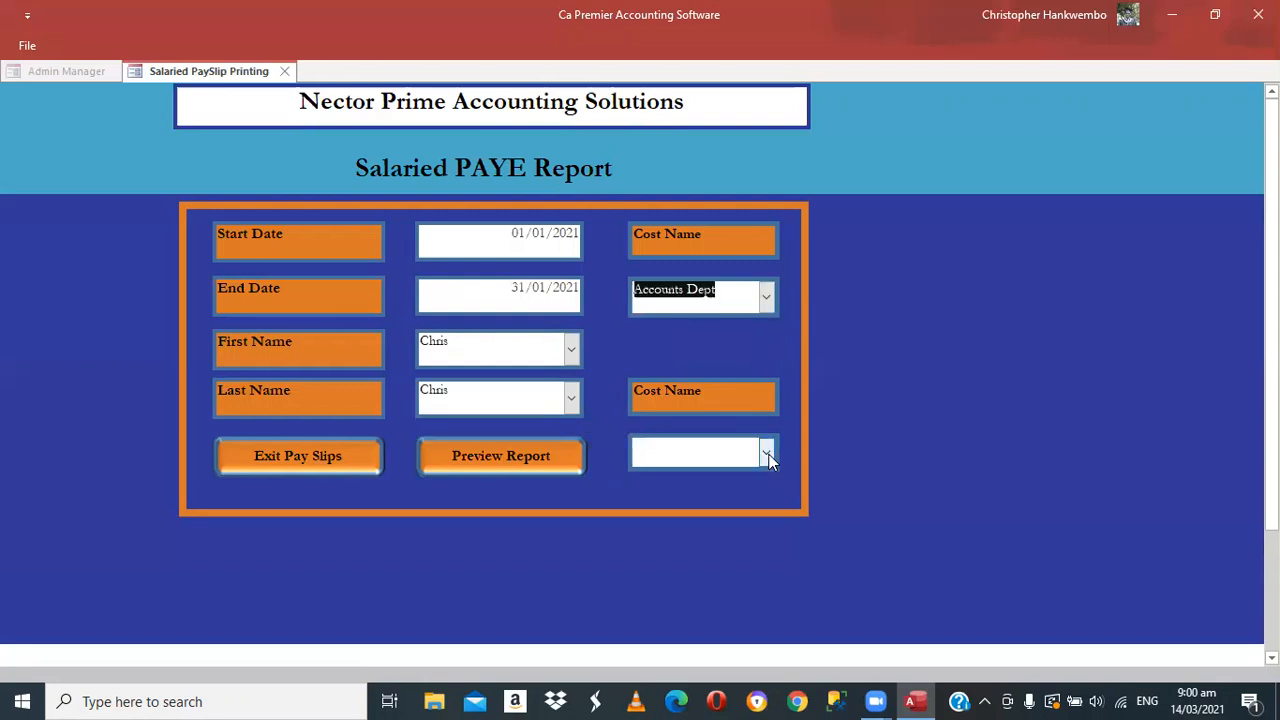
click(767, 455)
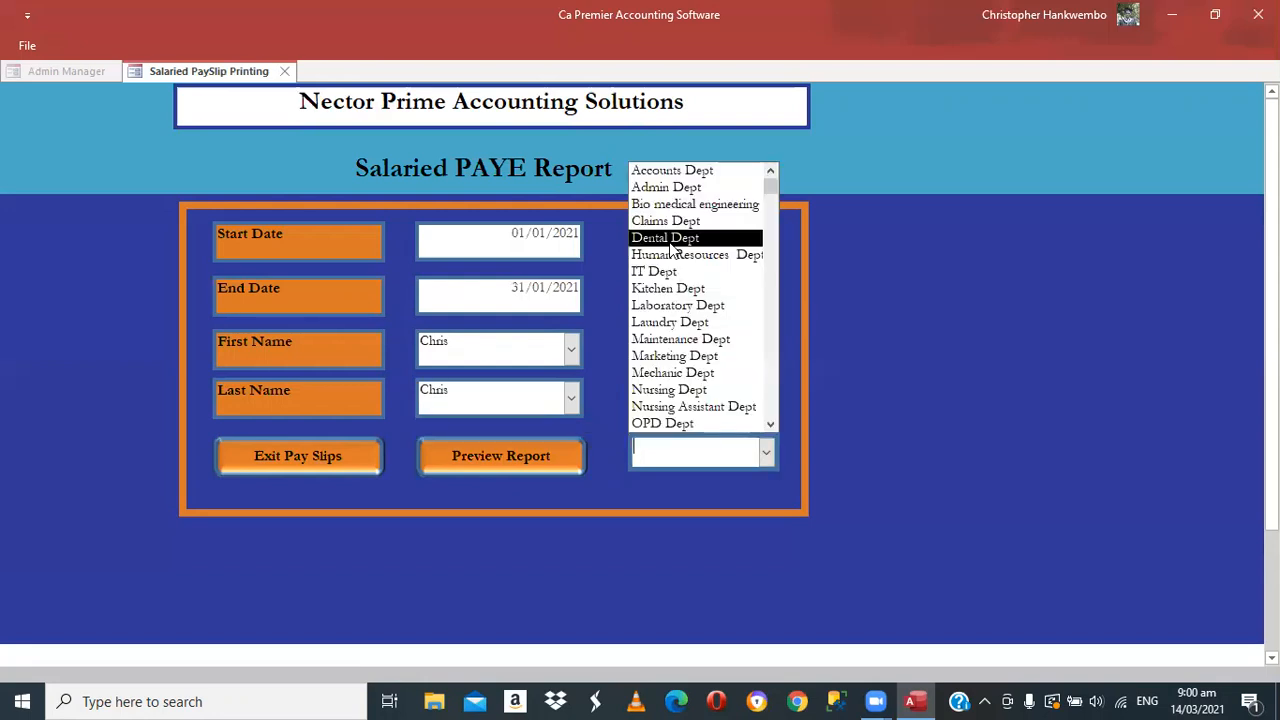
click(506, 459)
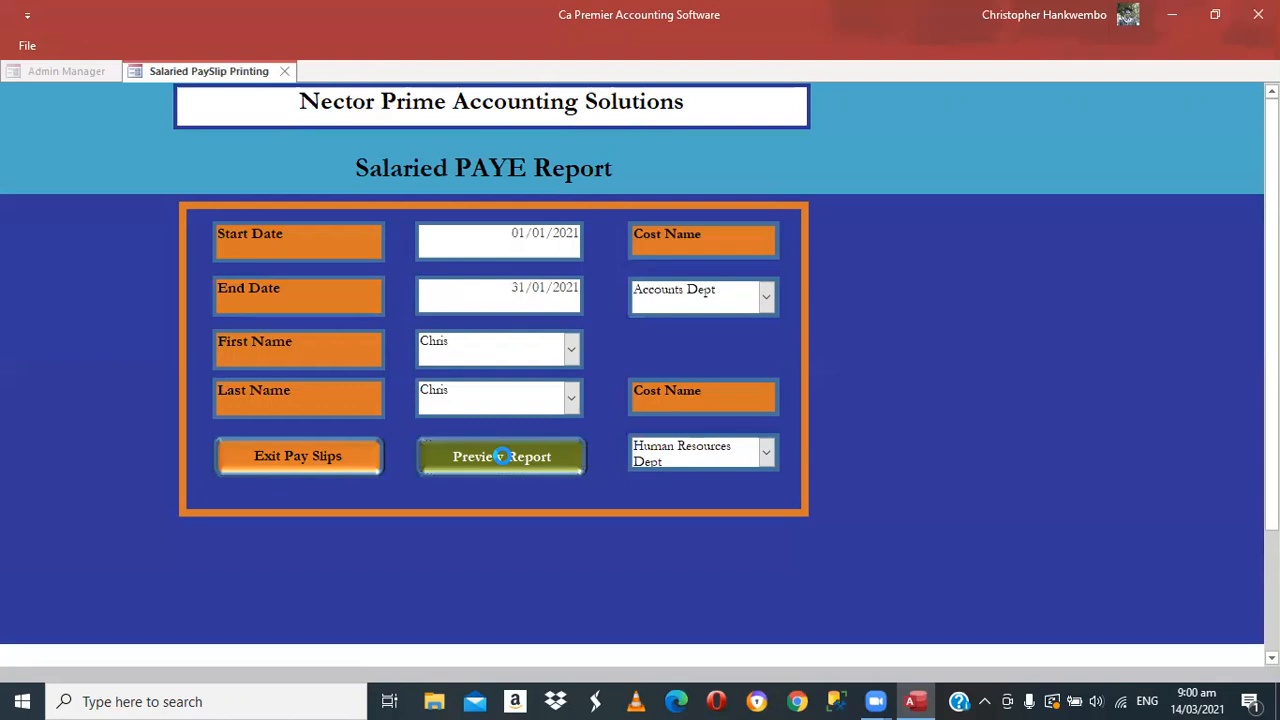
Preview and zoom the Salaried PAYE report (gross 18,000.00, PAYE 4,992.50), check export options, return to Print Preview
click(501, 456)
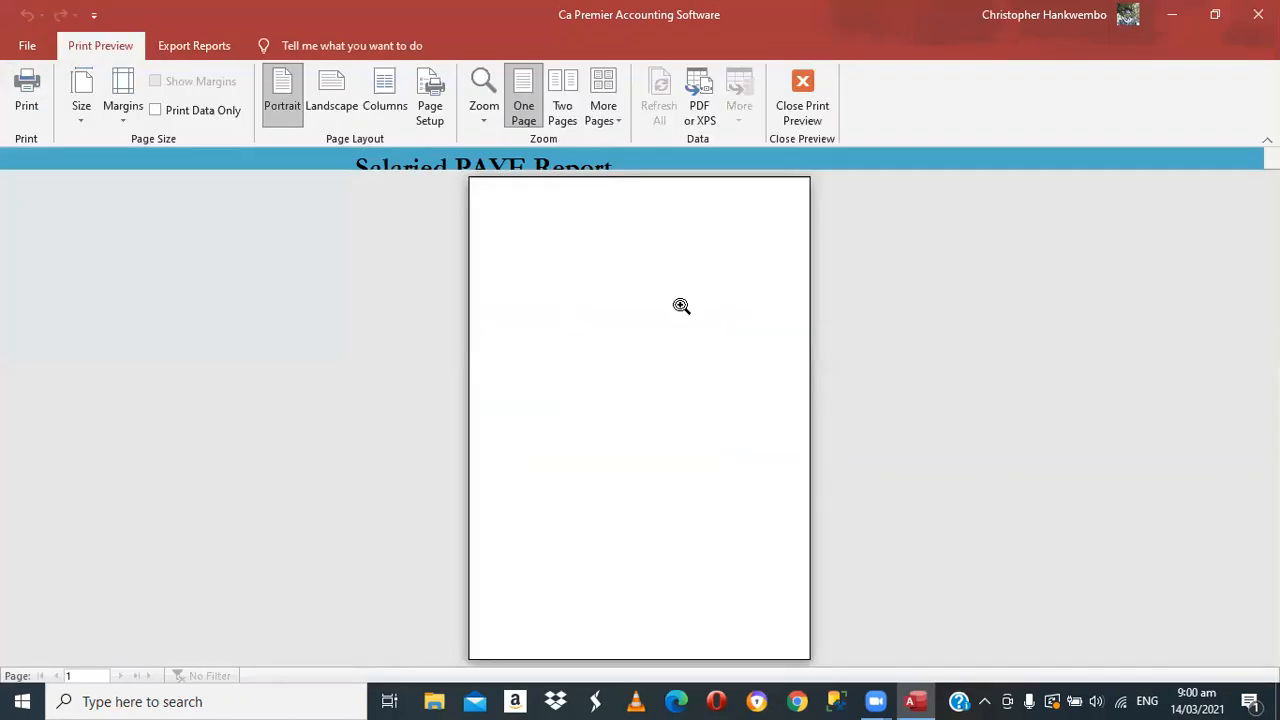
click(807, 392)
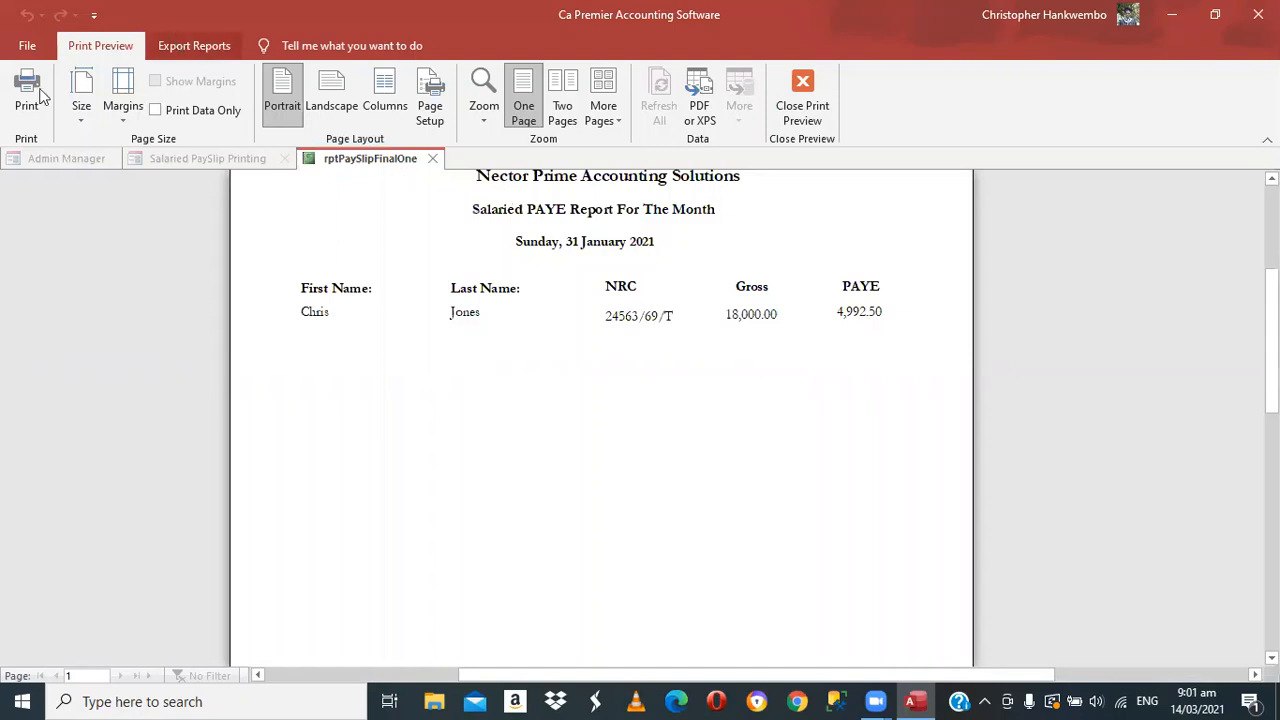
click(203, 52)
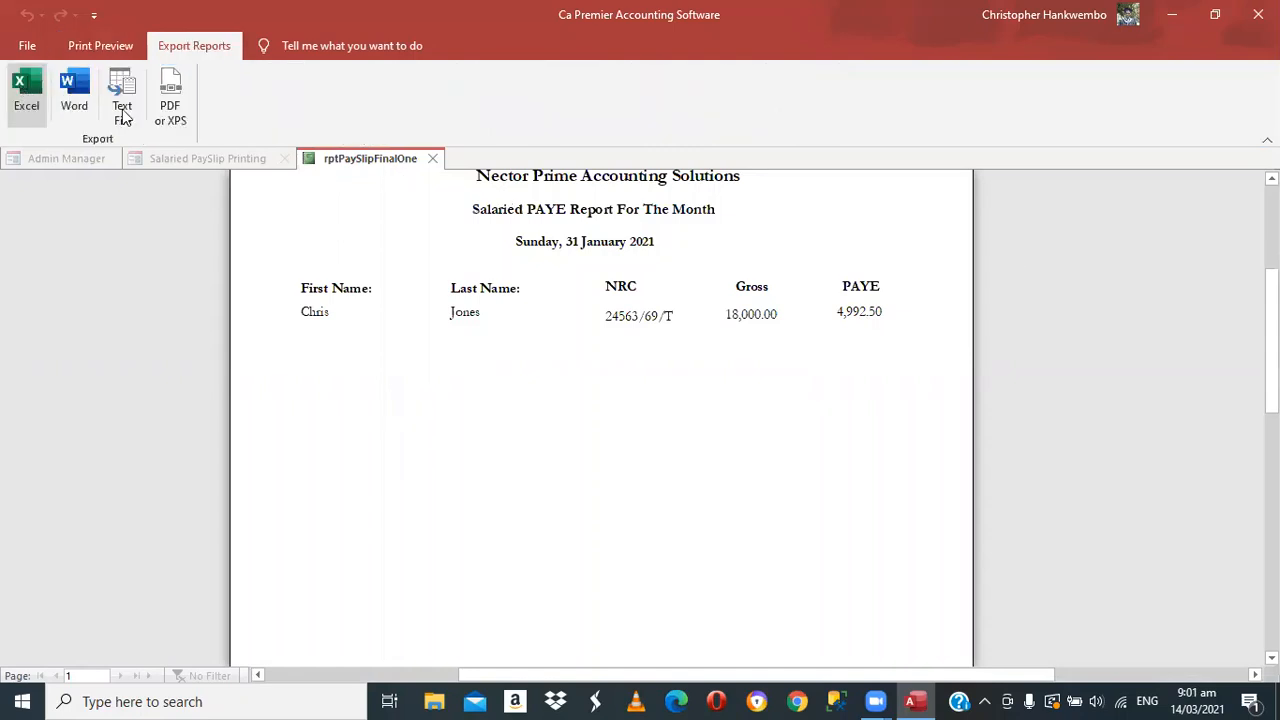
click(170, 100)
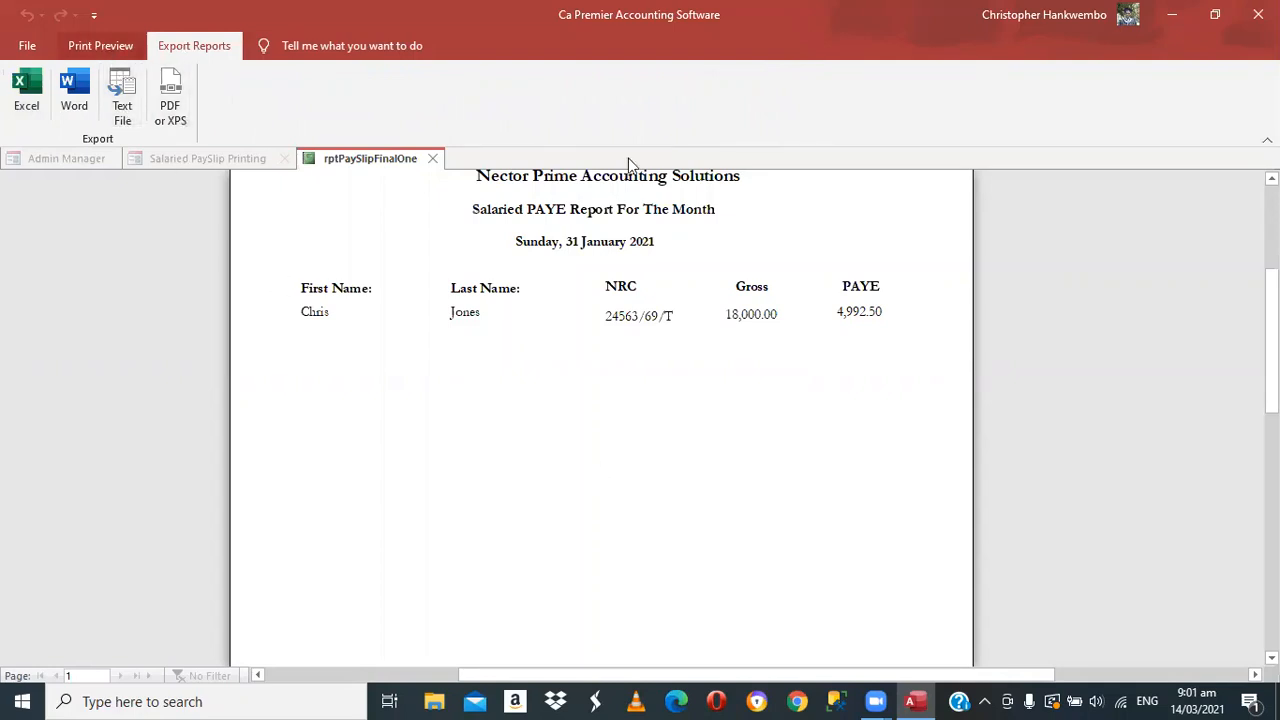
click(100, 45)
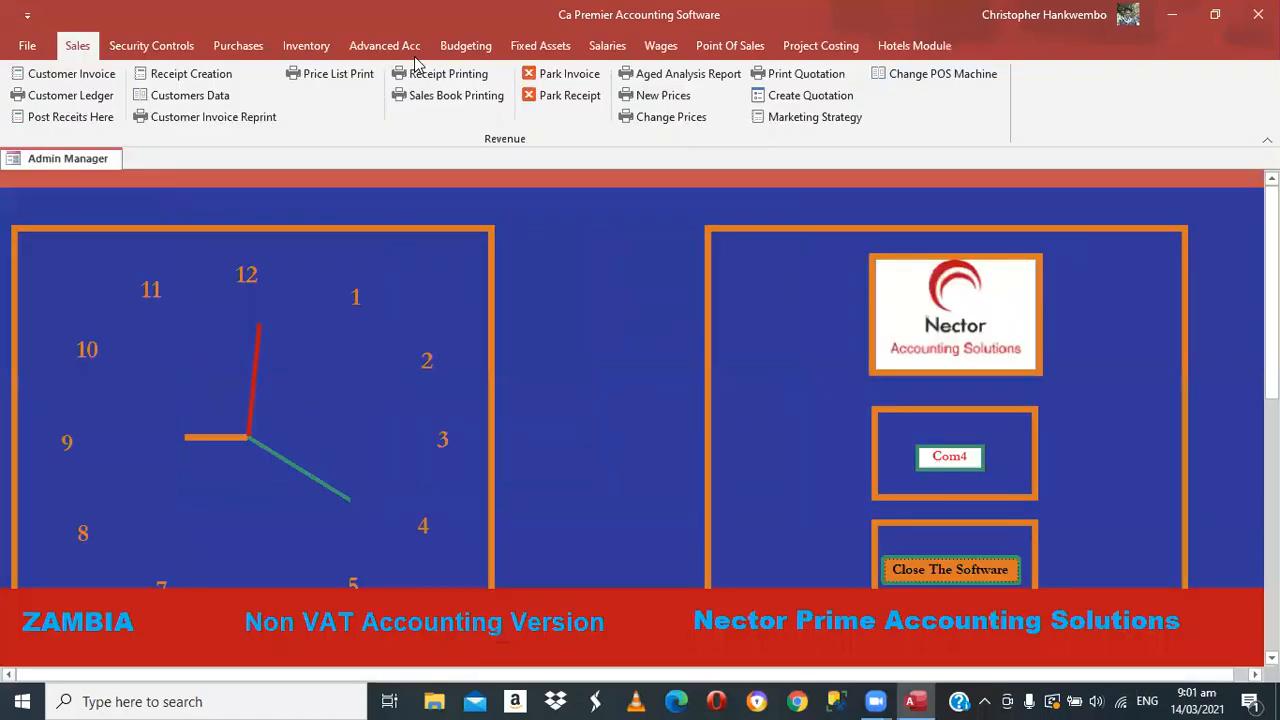
Open the Napsa report printing form and set its start date to 01/01/2021
click(621, 55)
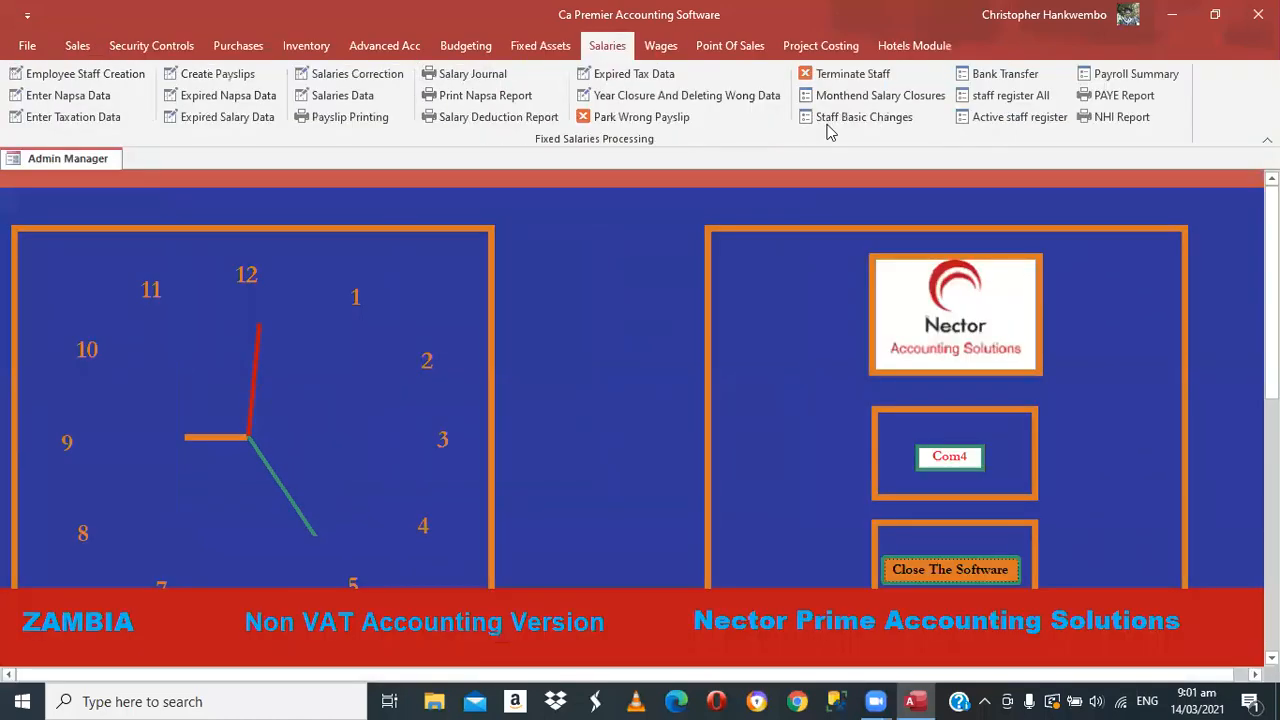
click(492, 103)
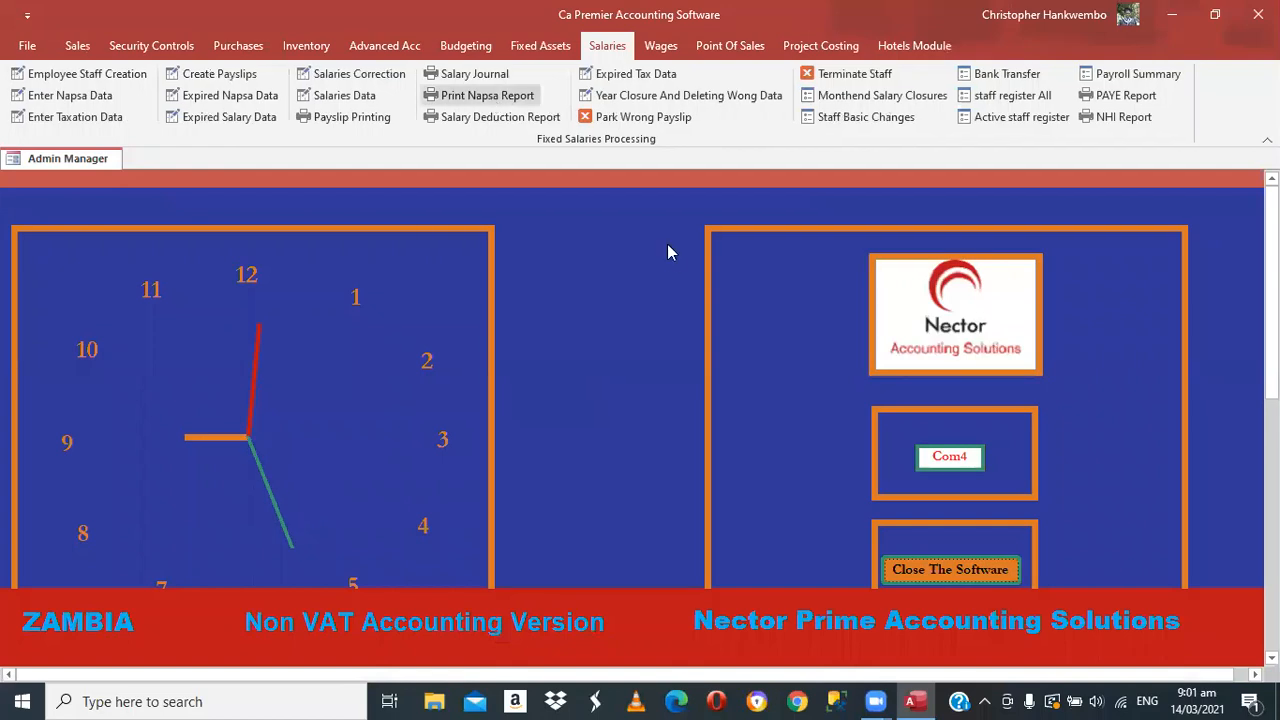
click(671, 261)
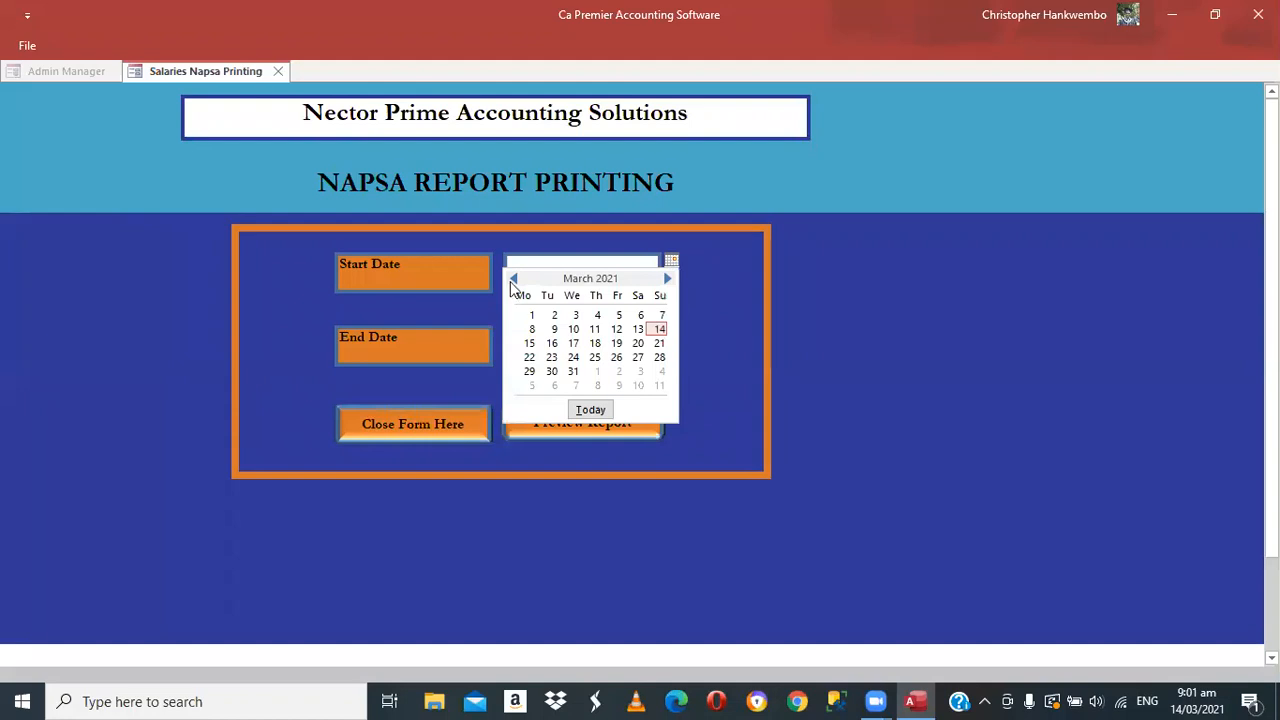
click(510, 279)
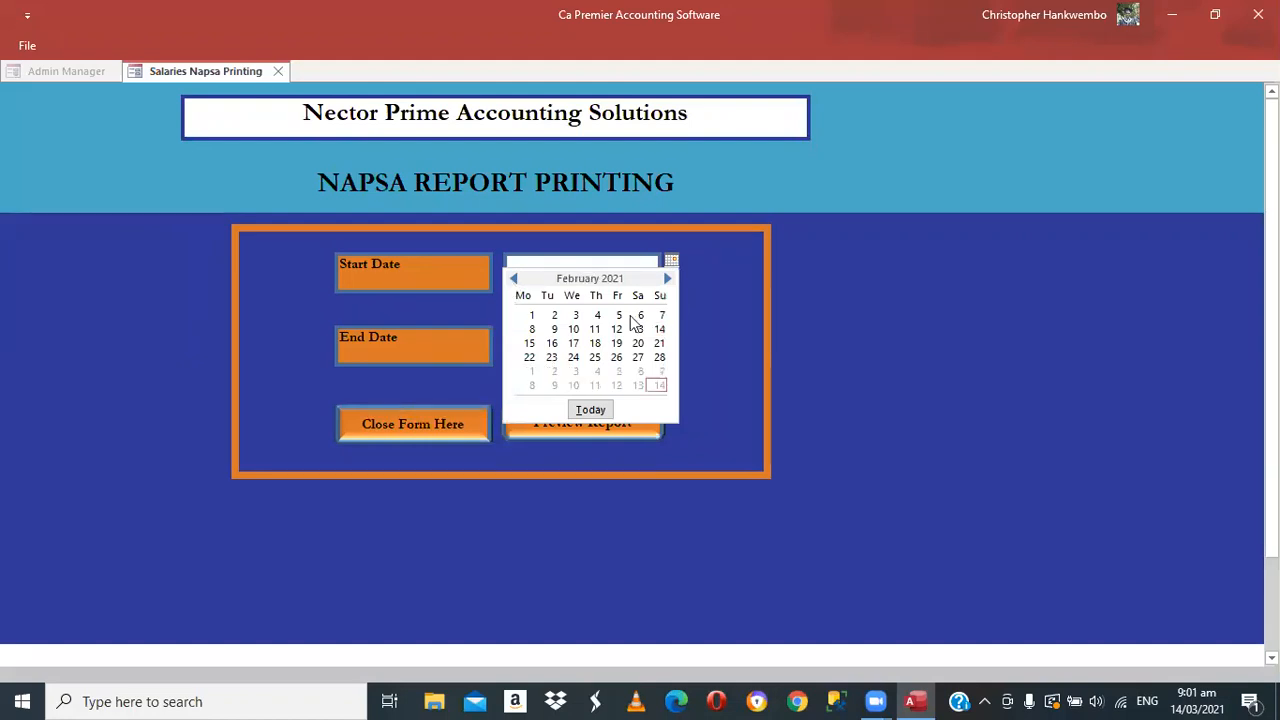
click(510, 279)
click(619, 316)
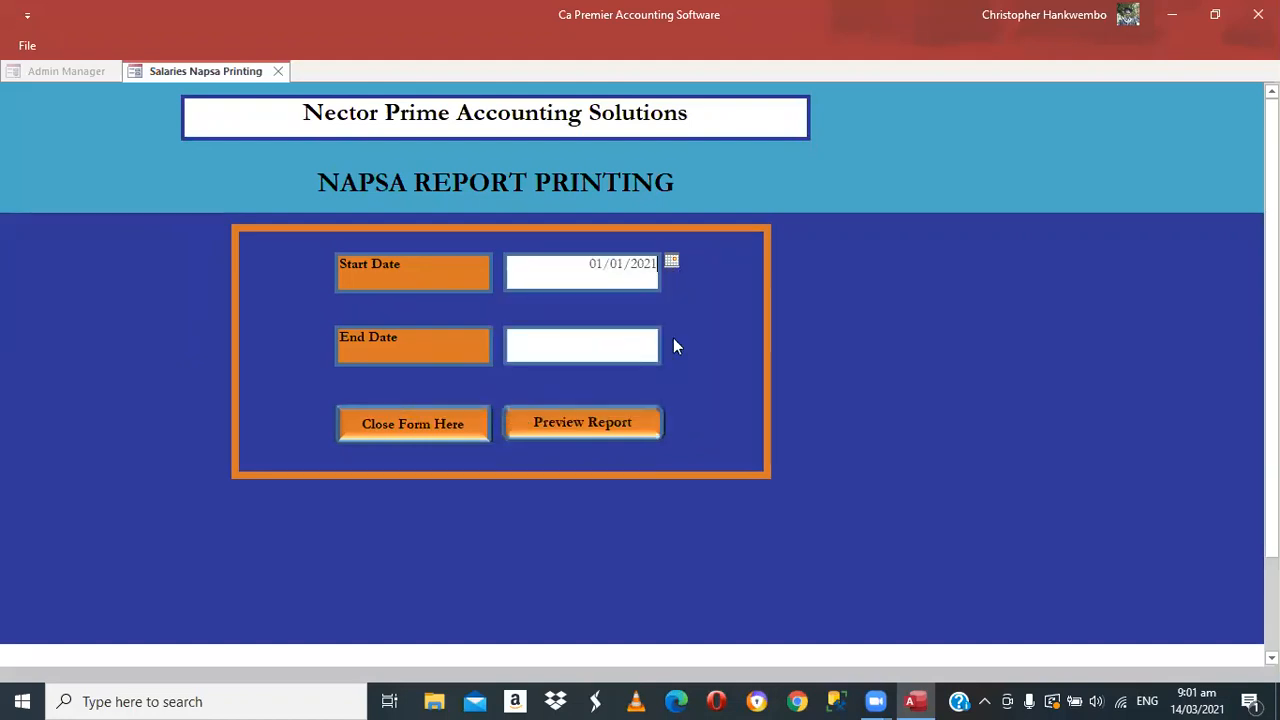
Step the end-date calendar back to January 2021
click(522, 358)
click(512, 351)
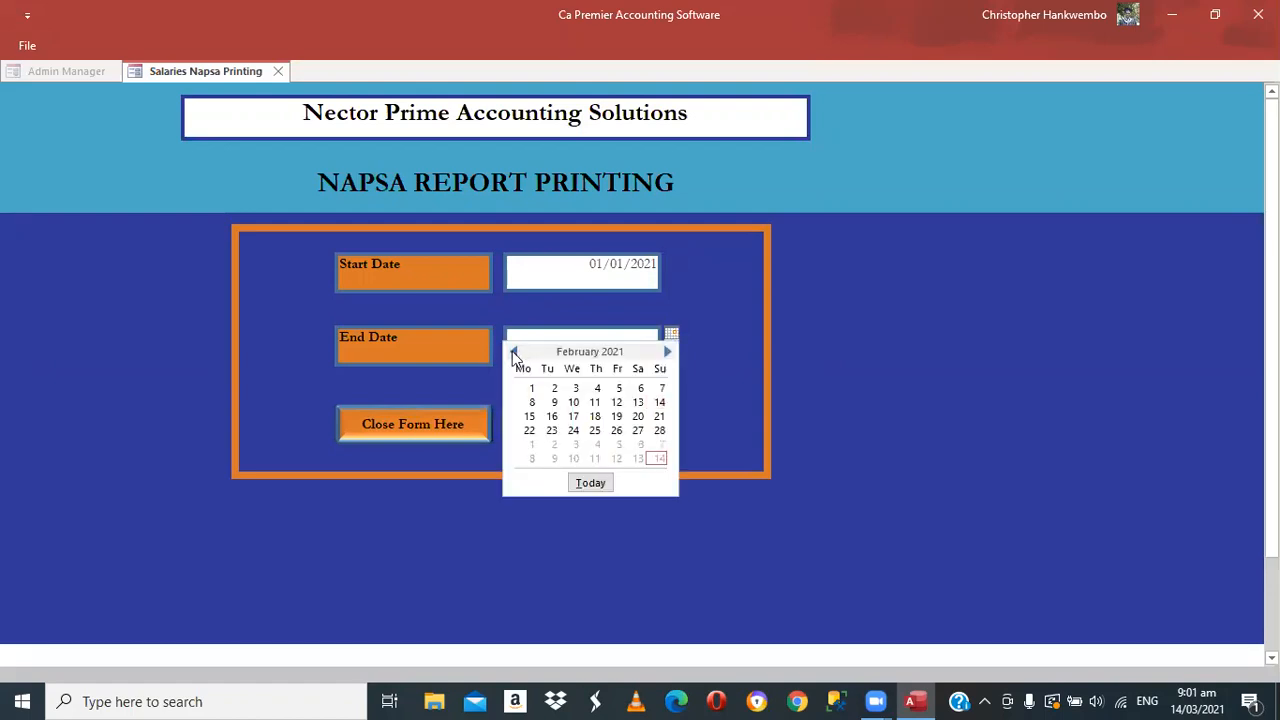
click(512, 351)
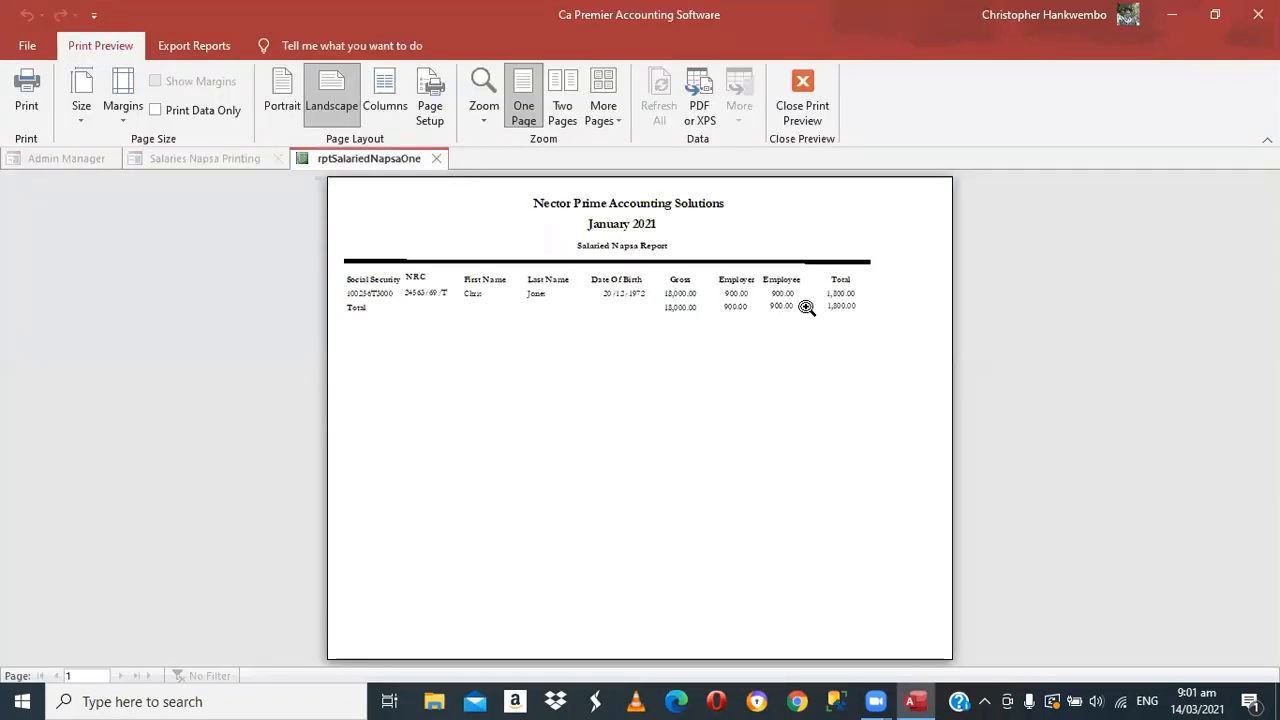
Zoom into the January 2021 Napsa report (total 1,800.00), then close the preview and its printing form
click(791, 487)
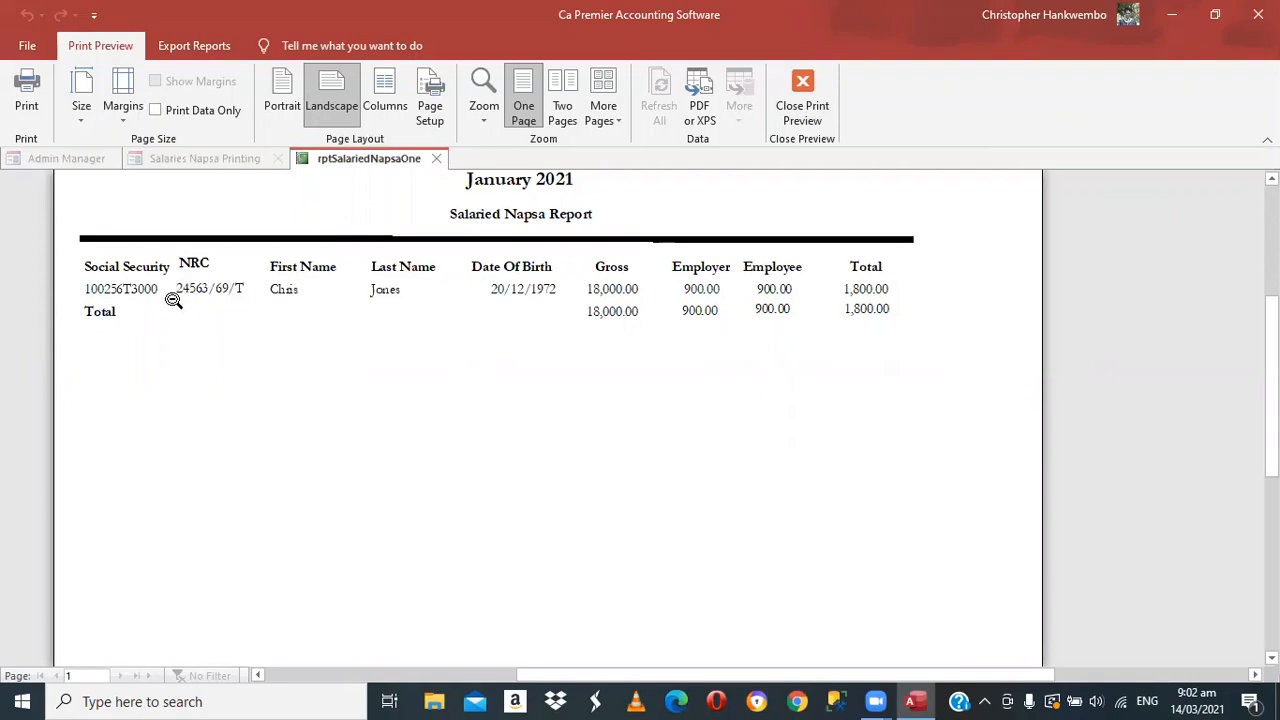
click(786, 108)
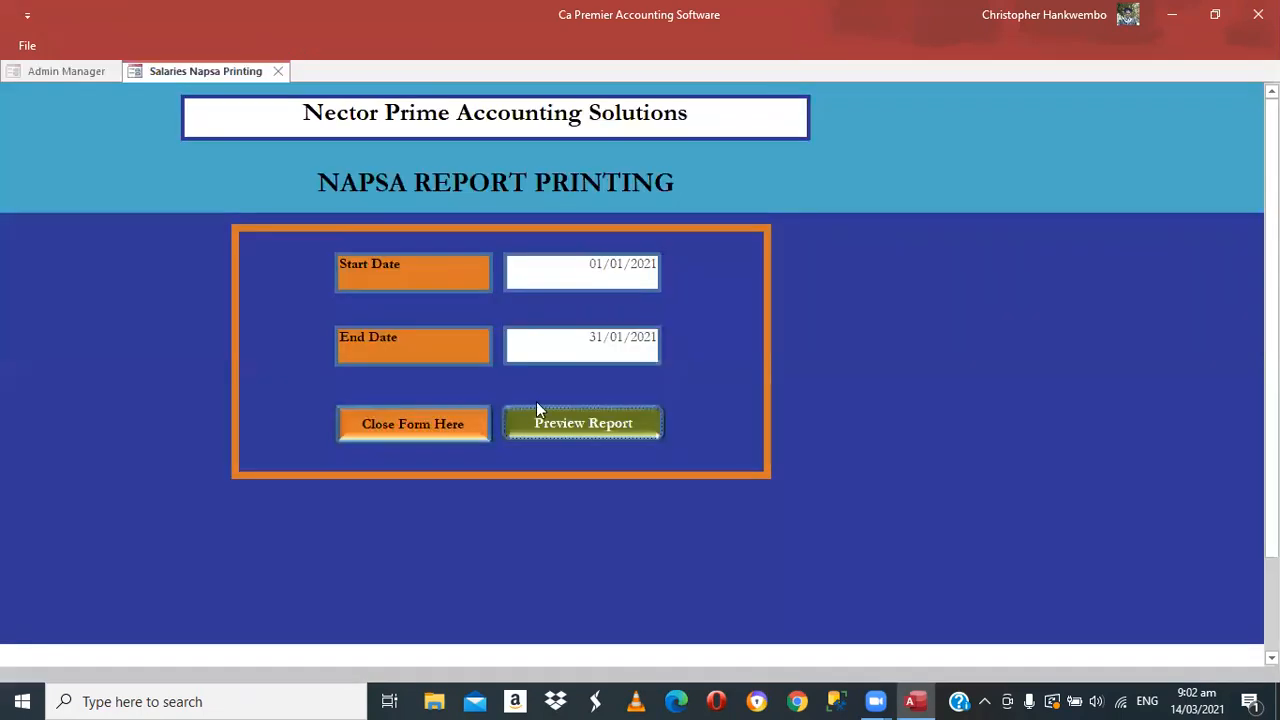
click(386, 423)
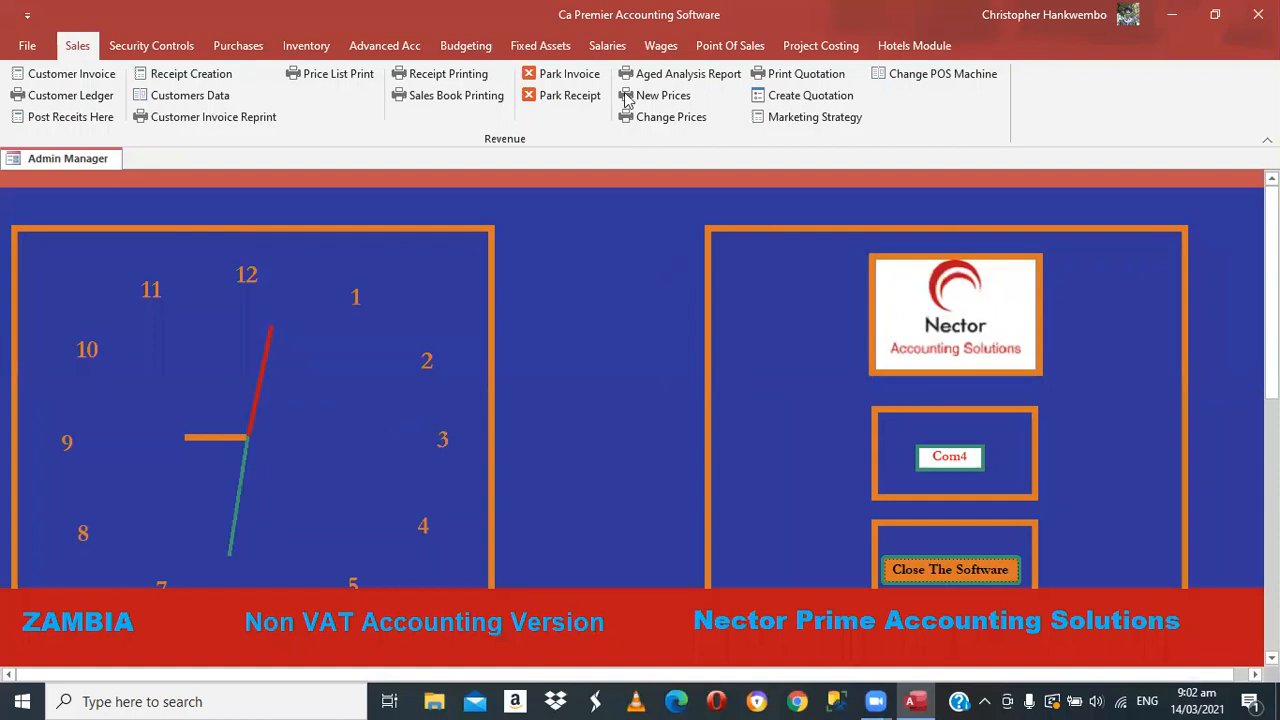
Open the month-end salary closures form and set dates 01/01/2021 to 31/01/2021
click(610, 47)
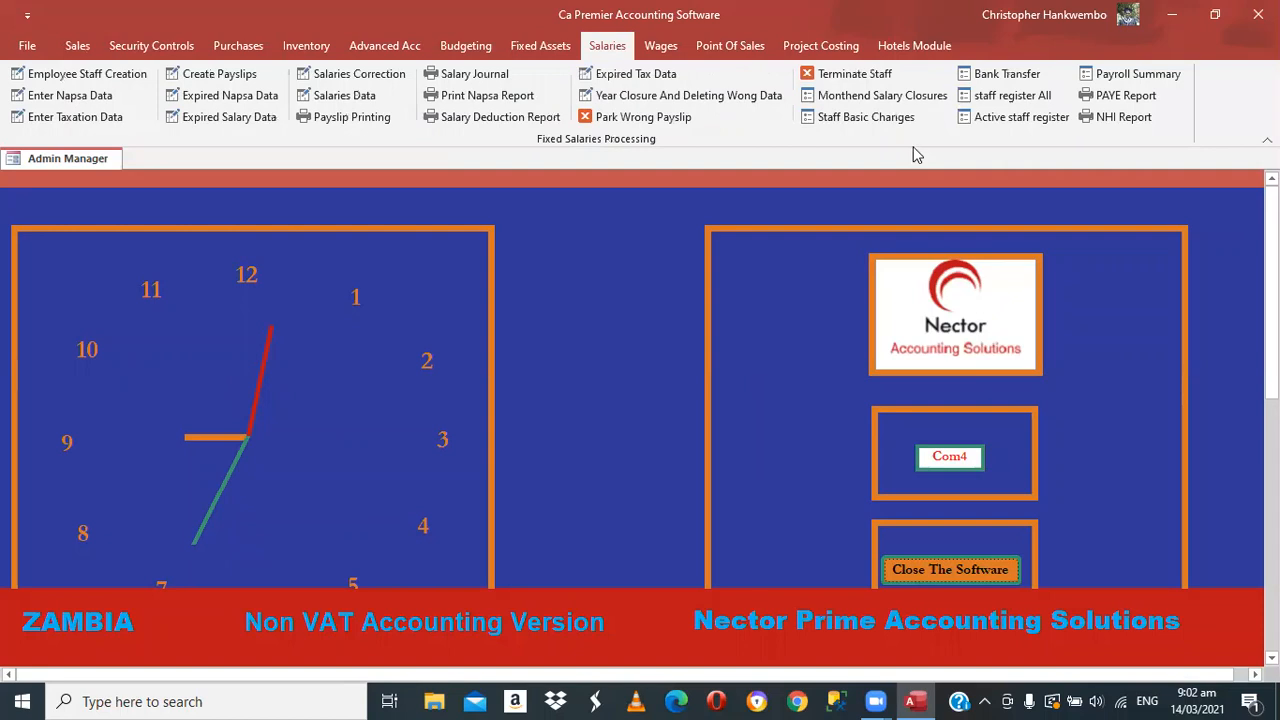
click(893, 106)
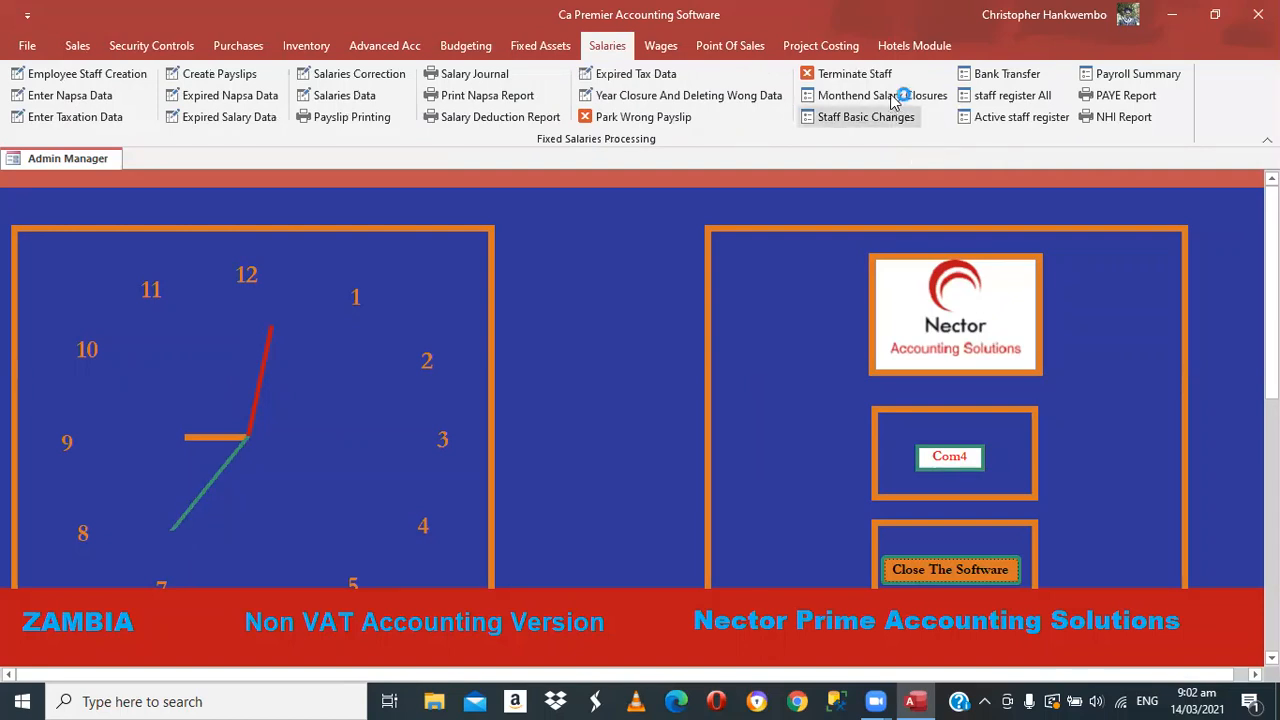
click(893, 96)
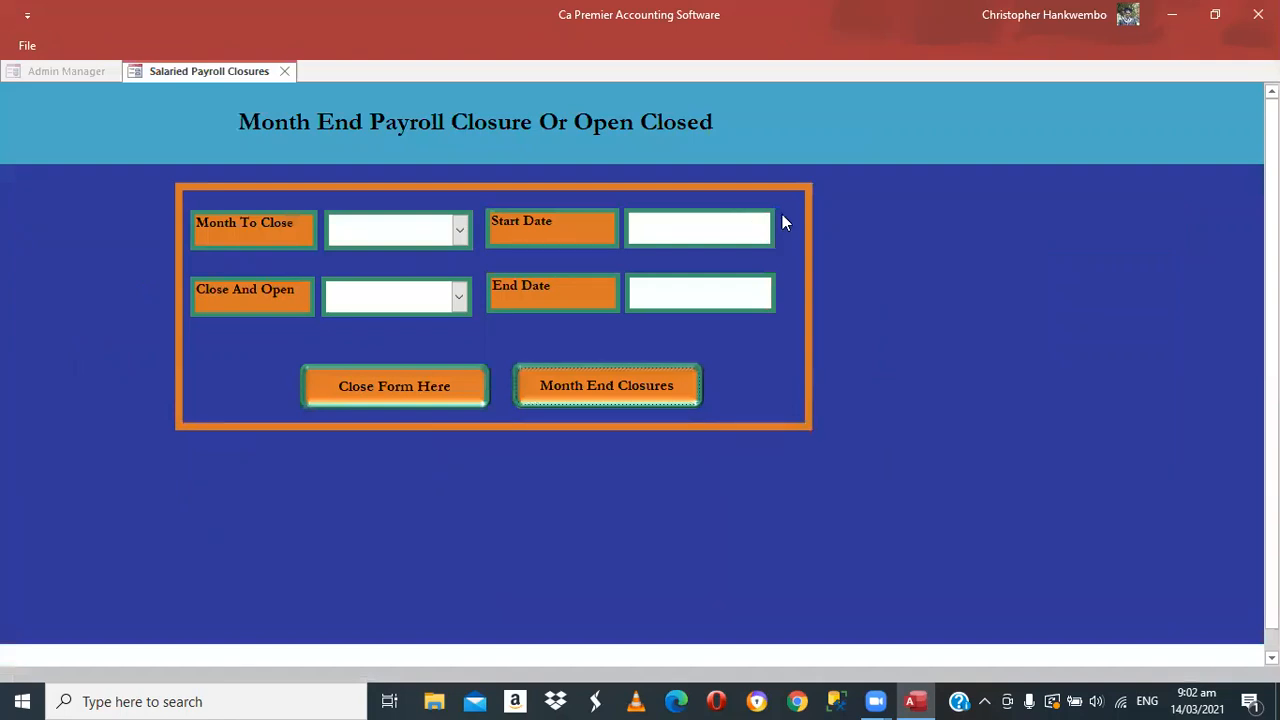
click(785, 217)
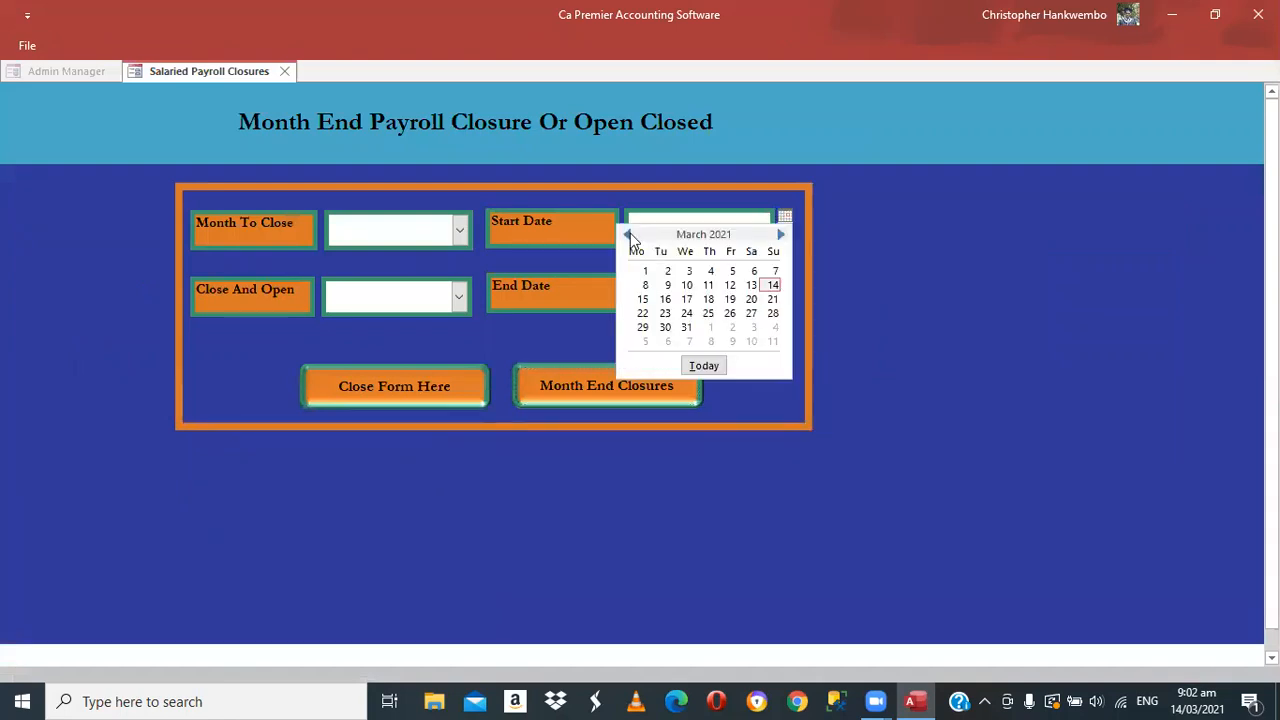
click(630, 234)
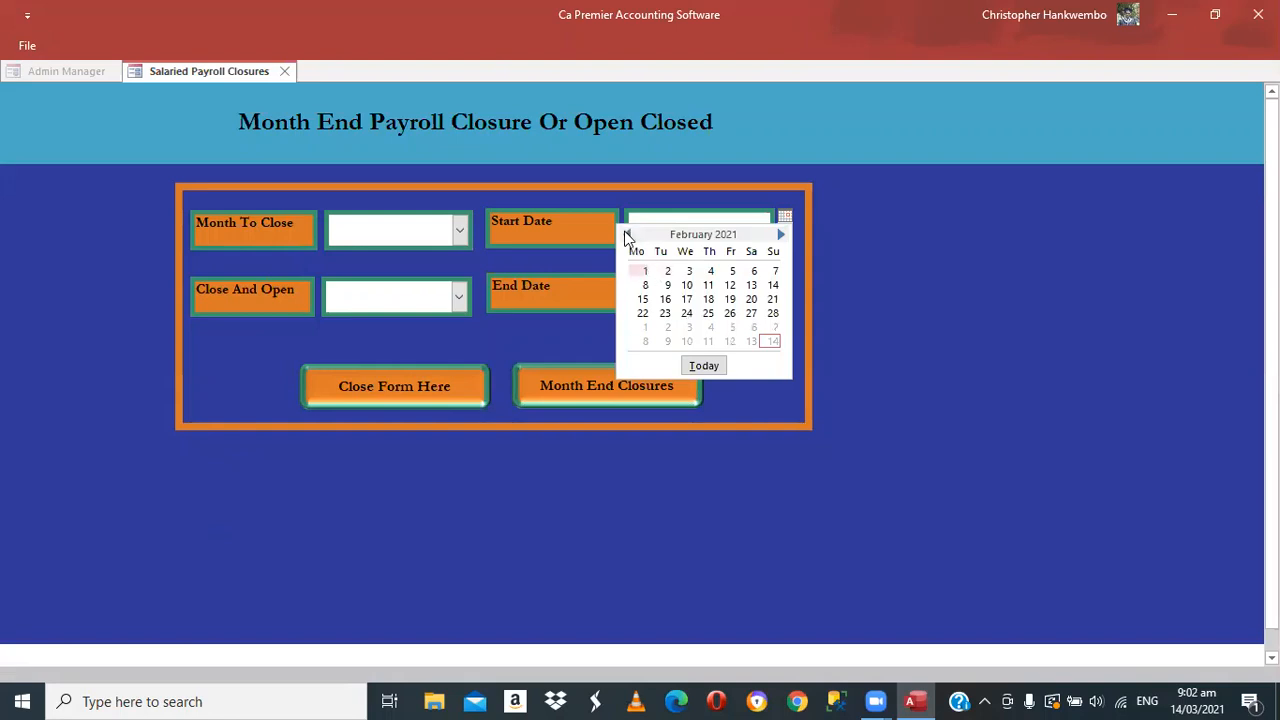
scroll(700, 272, up, 1)
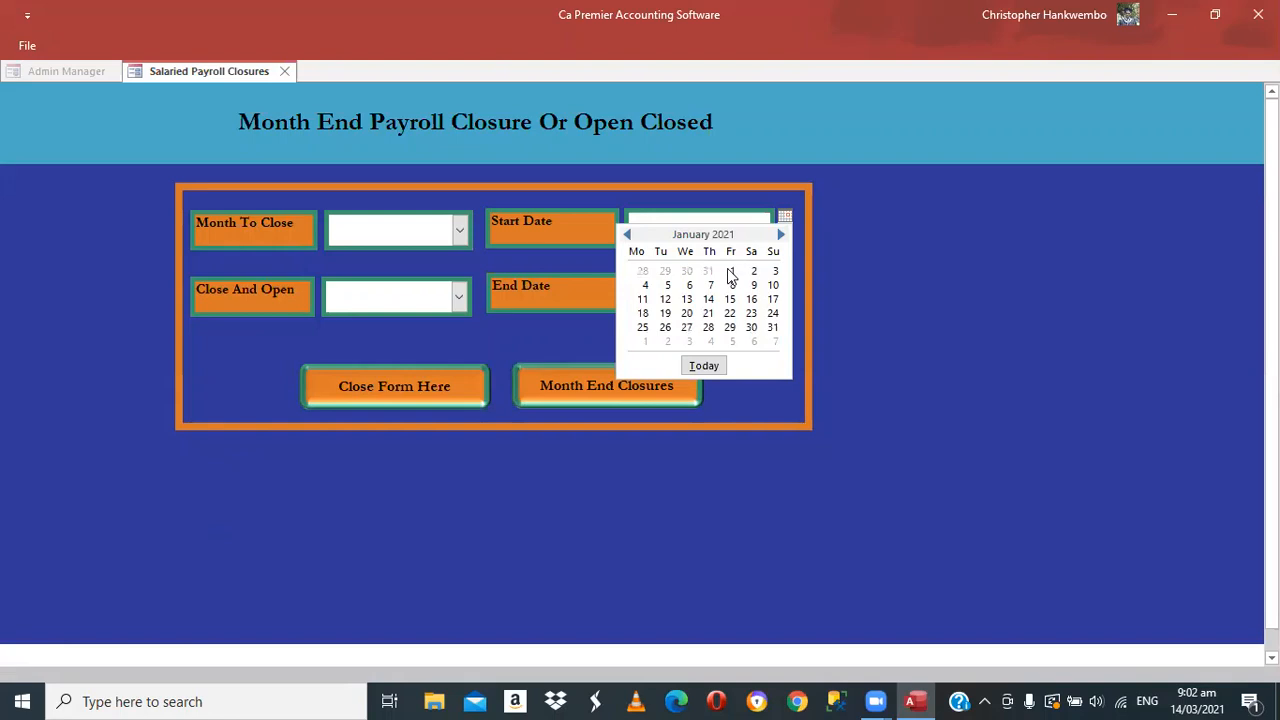
click(784, 284)
click(785, 283)
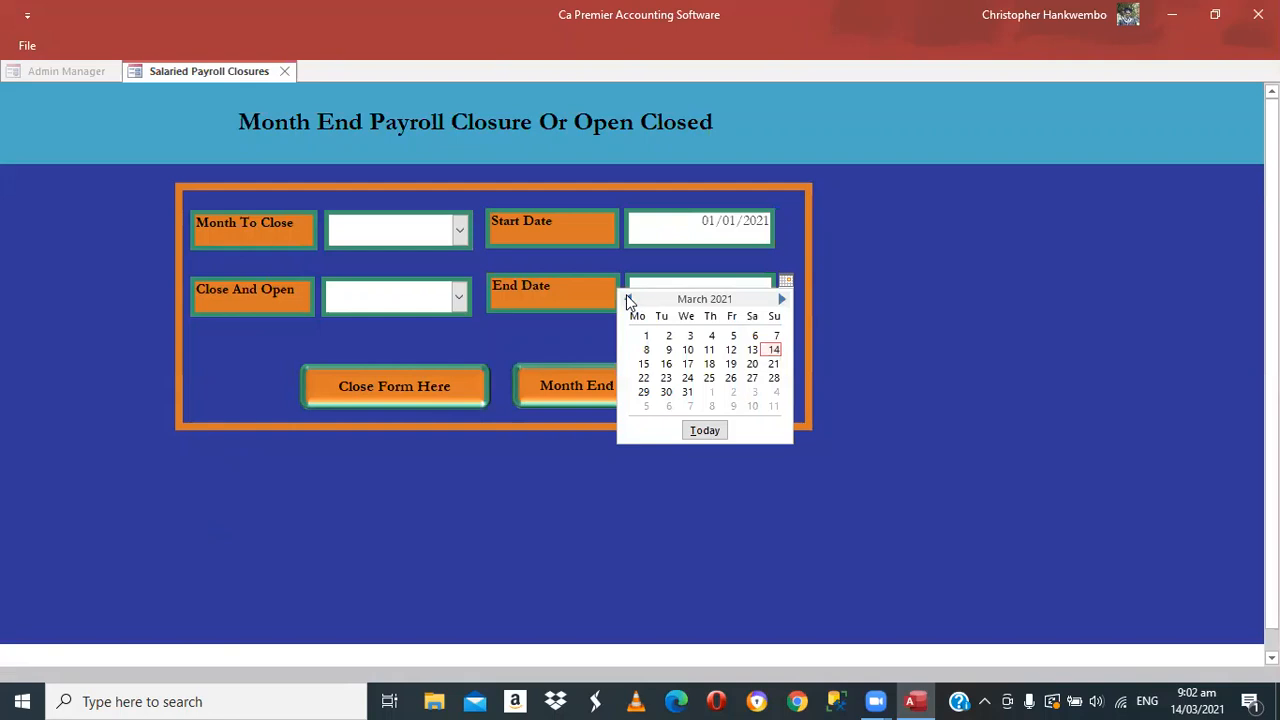
click(628, 299)
click(628, 299)
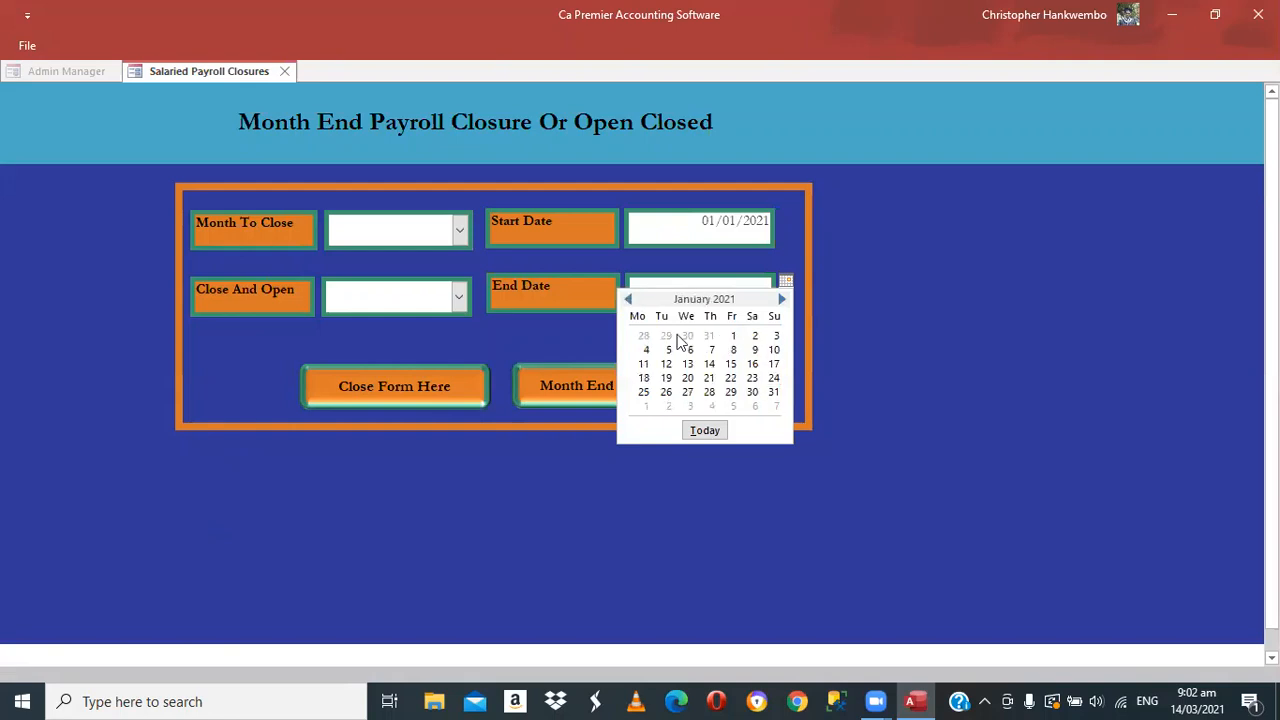
click(774, 393)
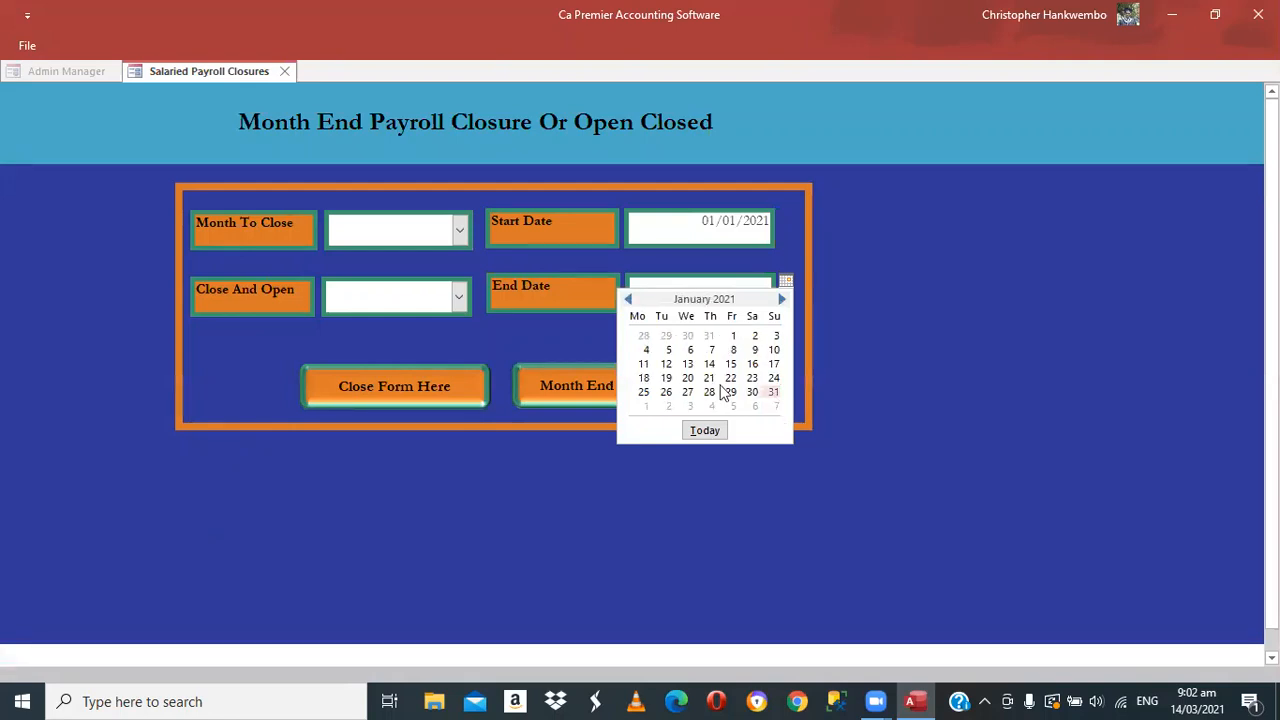
Choose 2 (close) and run the month-end closure, acknowledge success, and close the form
key(F4)
click(430, 341)
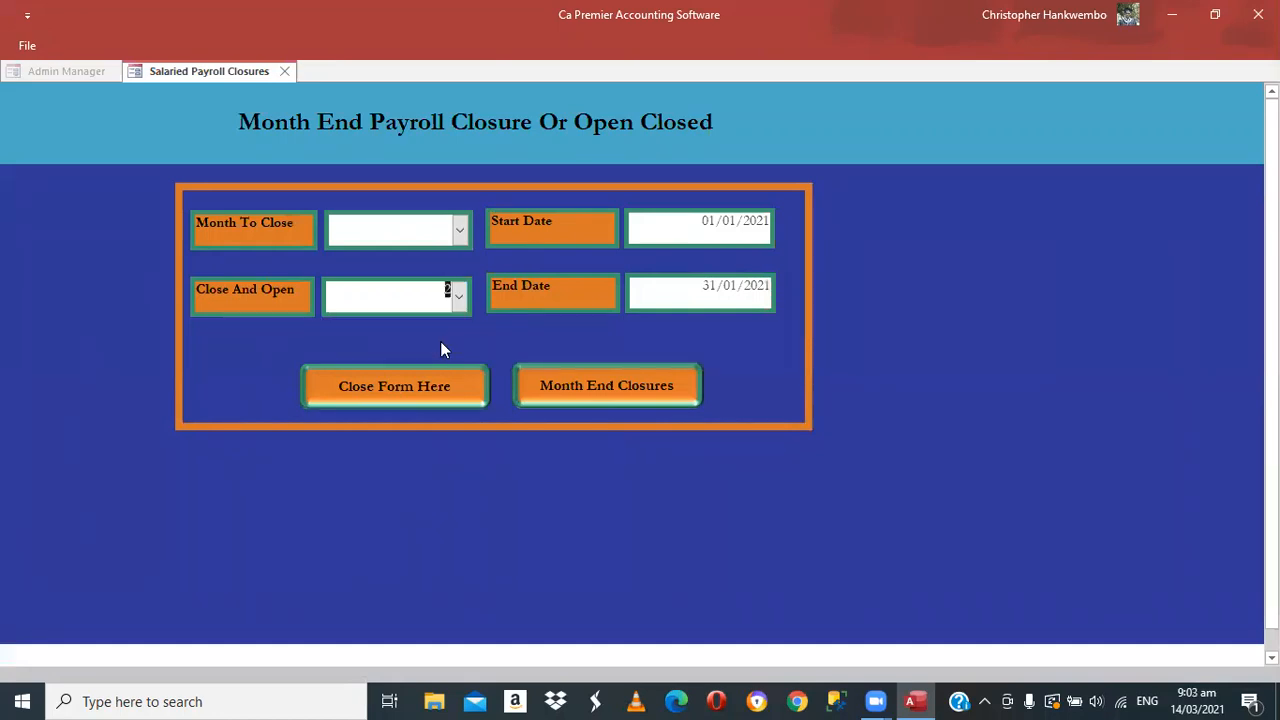
click(613, 392)
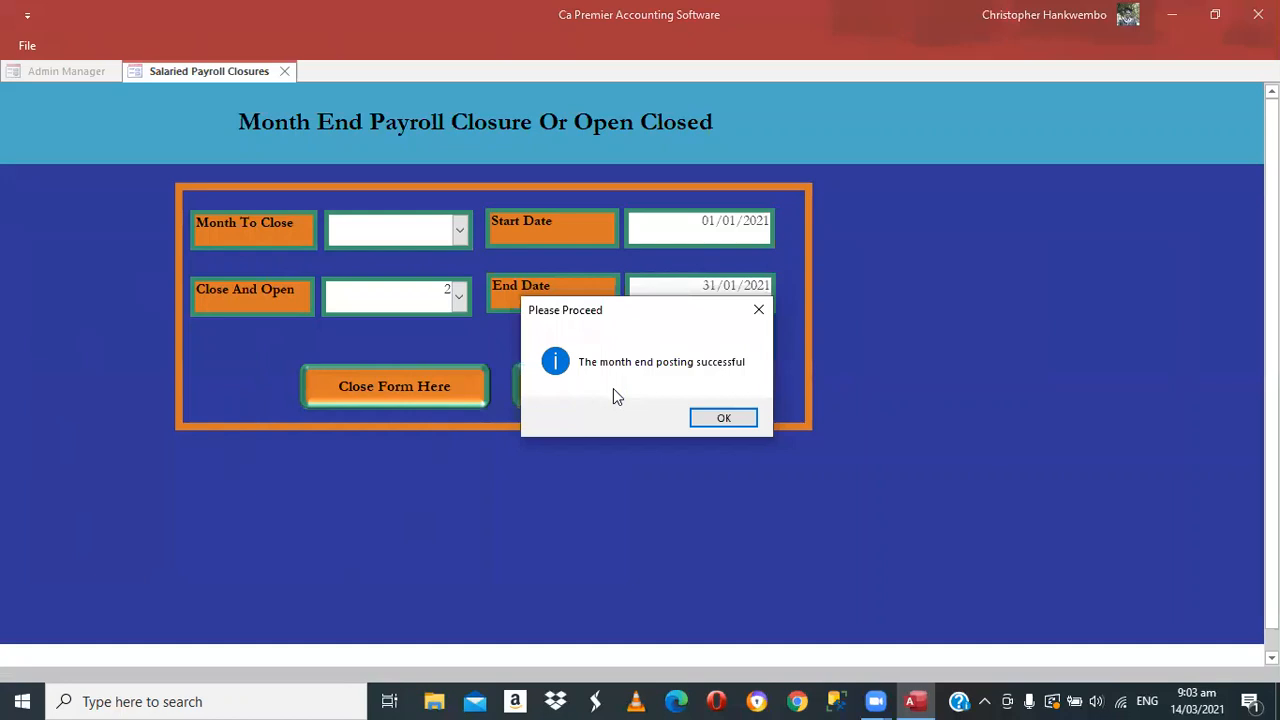
key(Return)
click(388, 392)
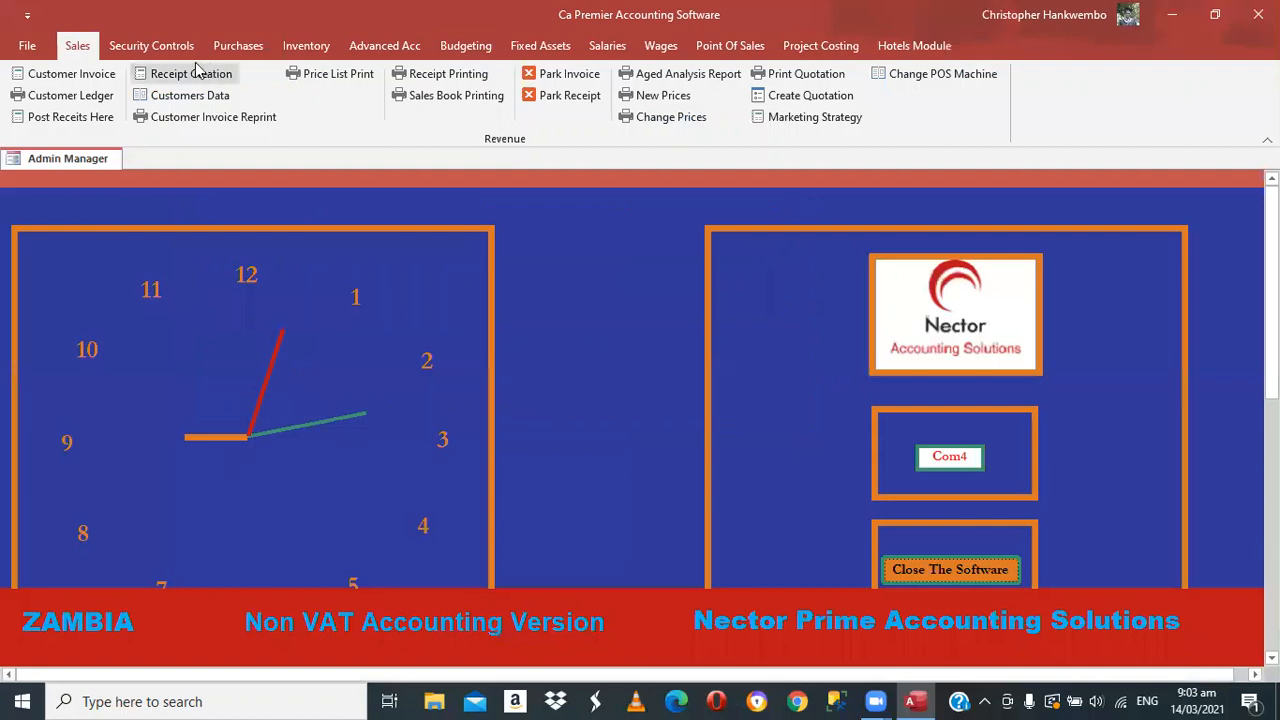
Open Create Payslips and roll salaried payroll over to 28/02/2021
click(613, 50)
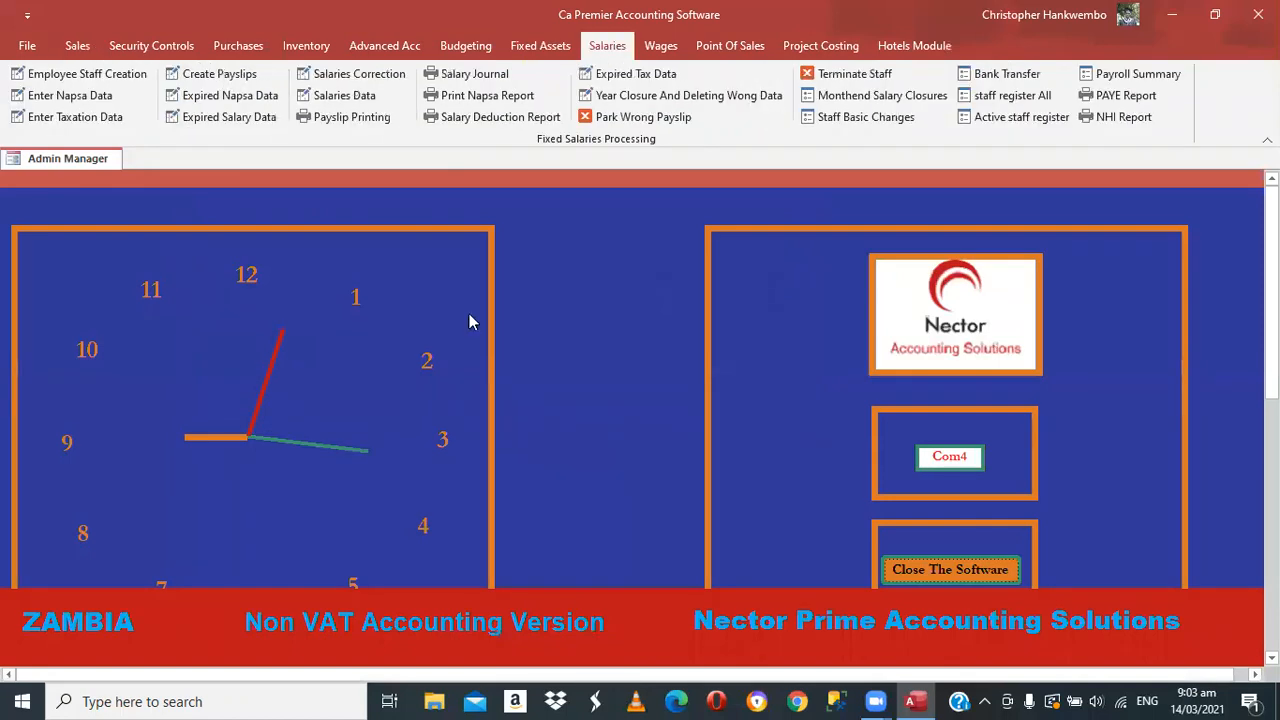
click(219, 74)
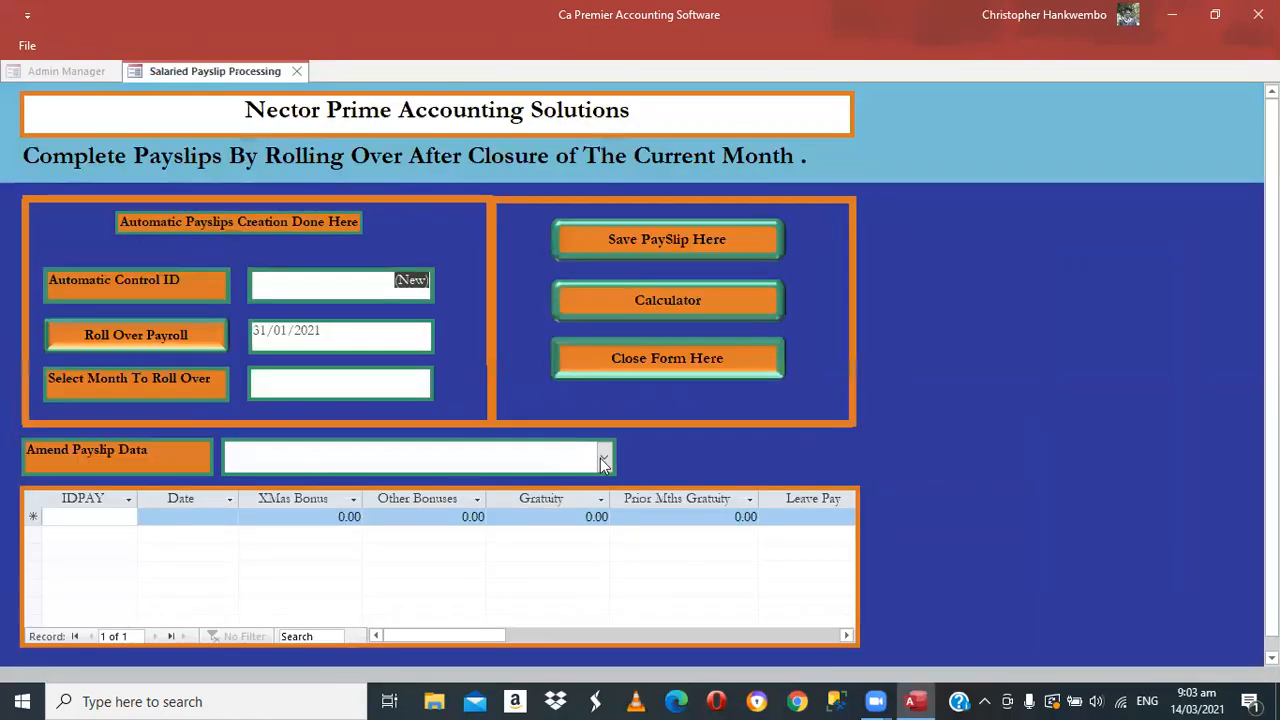
click(603, 461)
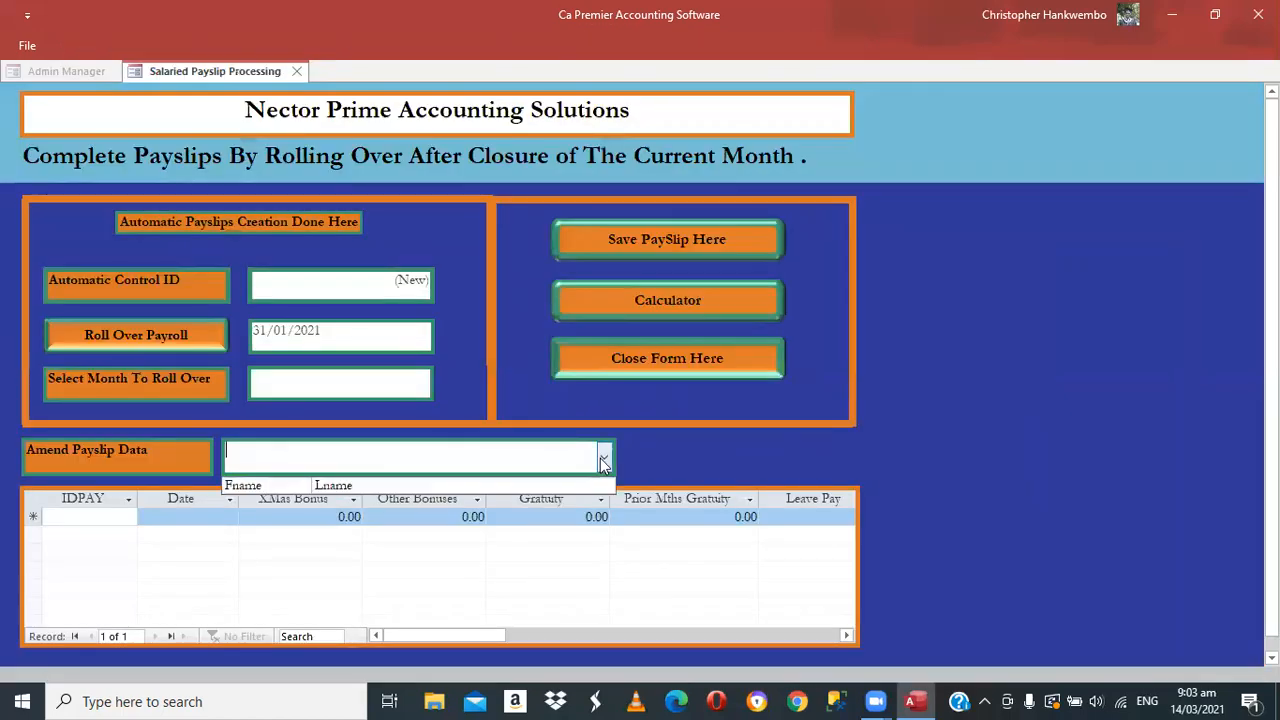
click(356, 386)
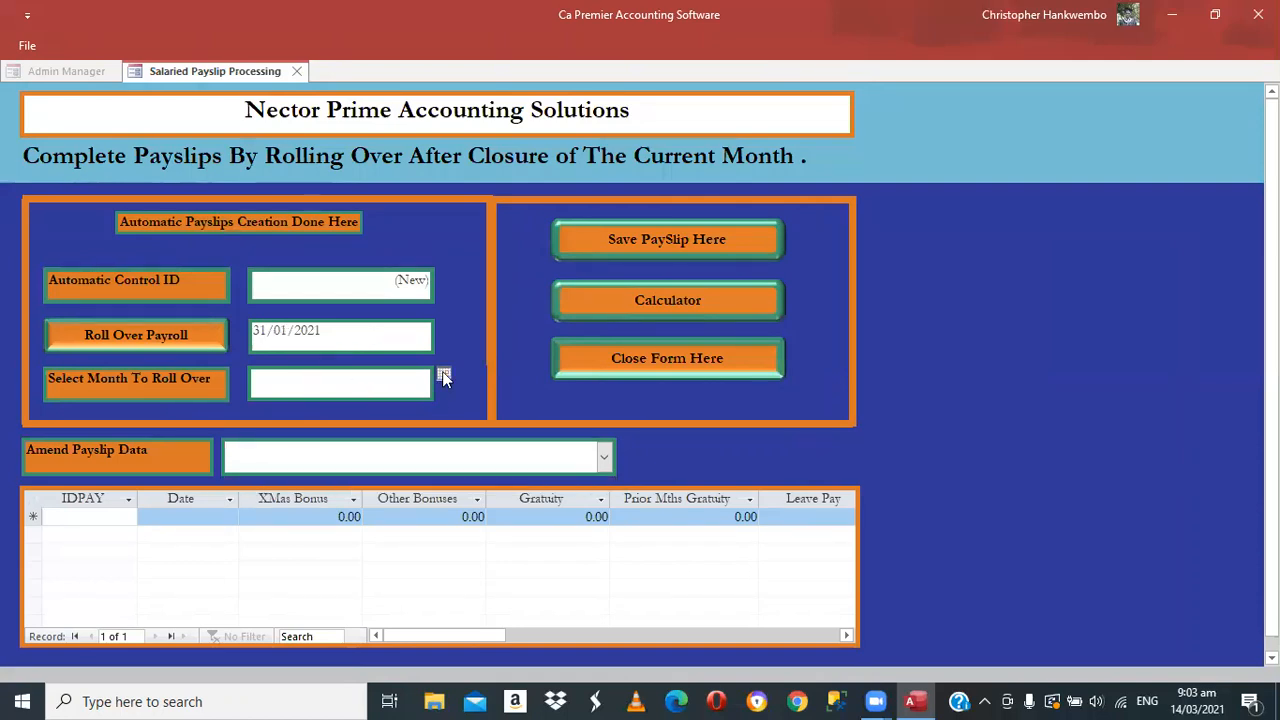
click(443, 375)
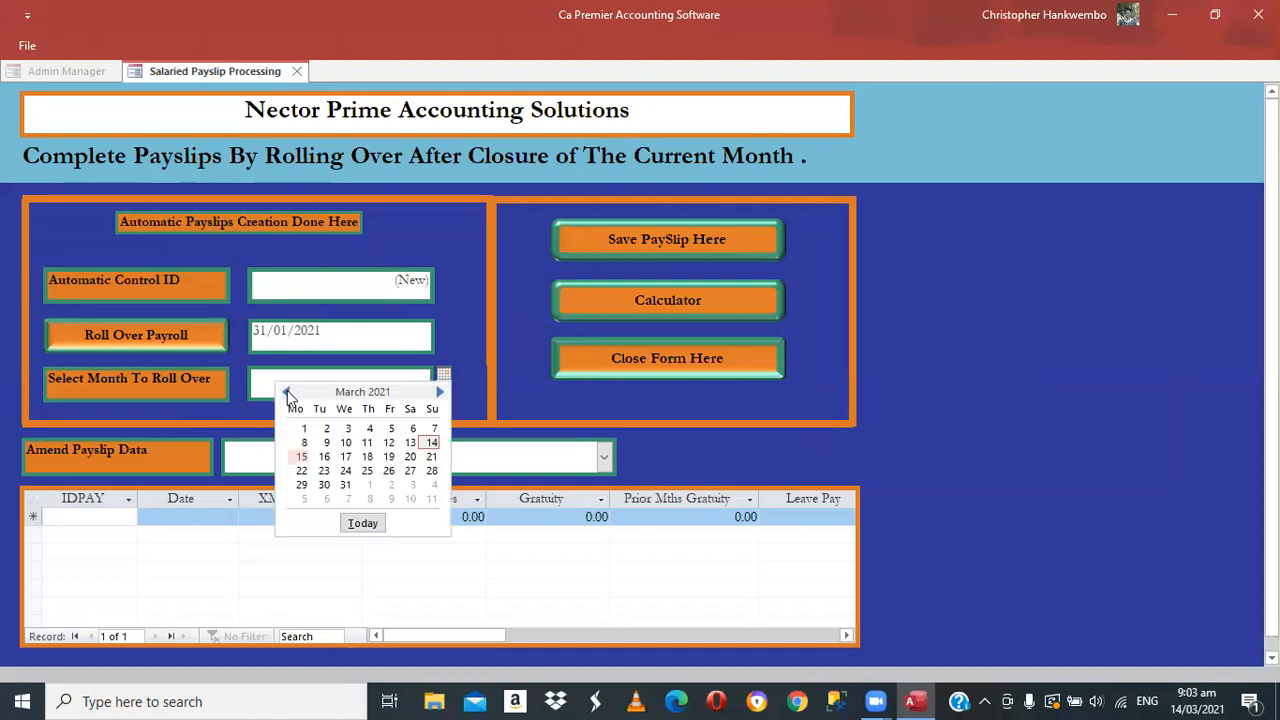
click(285, 392)
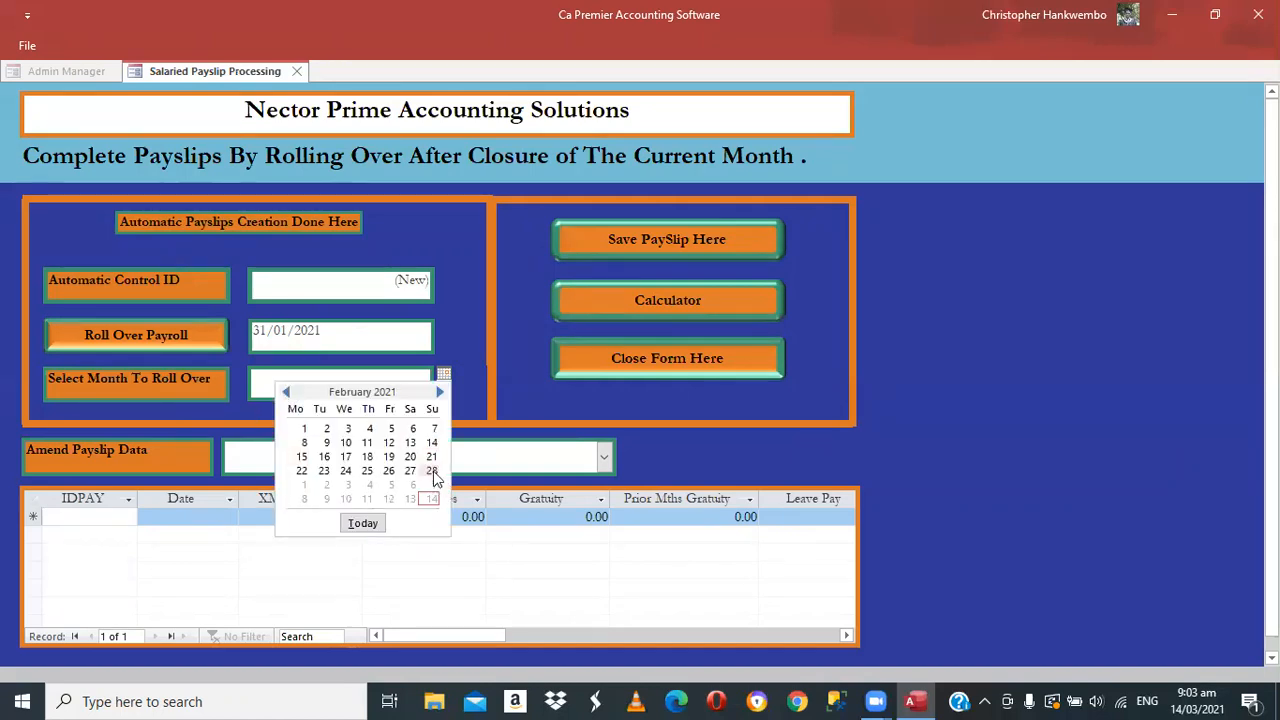
click(133, 339)
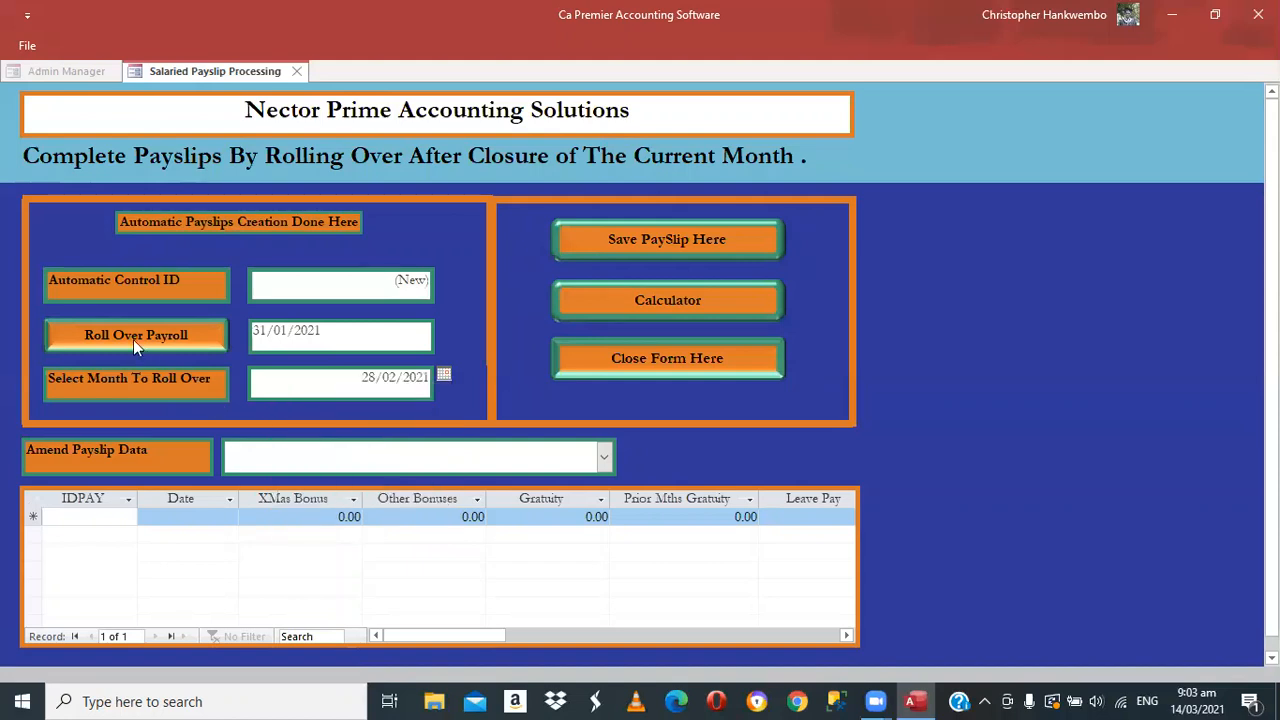
Load the employee's February payslip (ID 2) from the Amend Payslip Data list
click(604, 456)
click(686, 542)
click(606, 458)
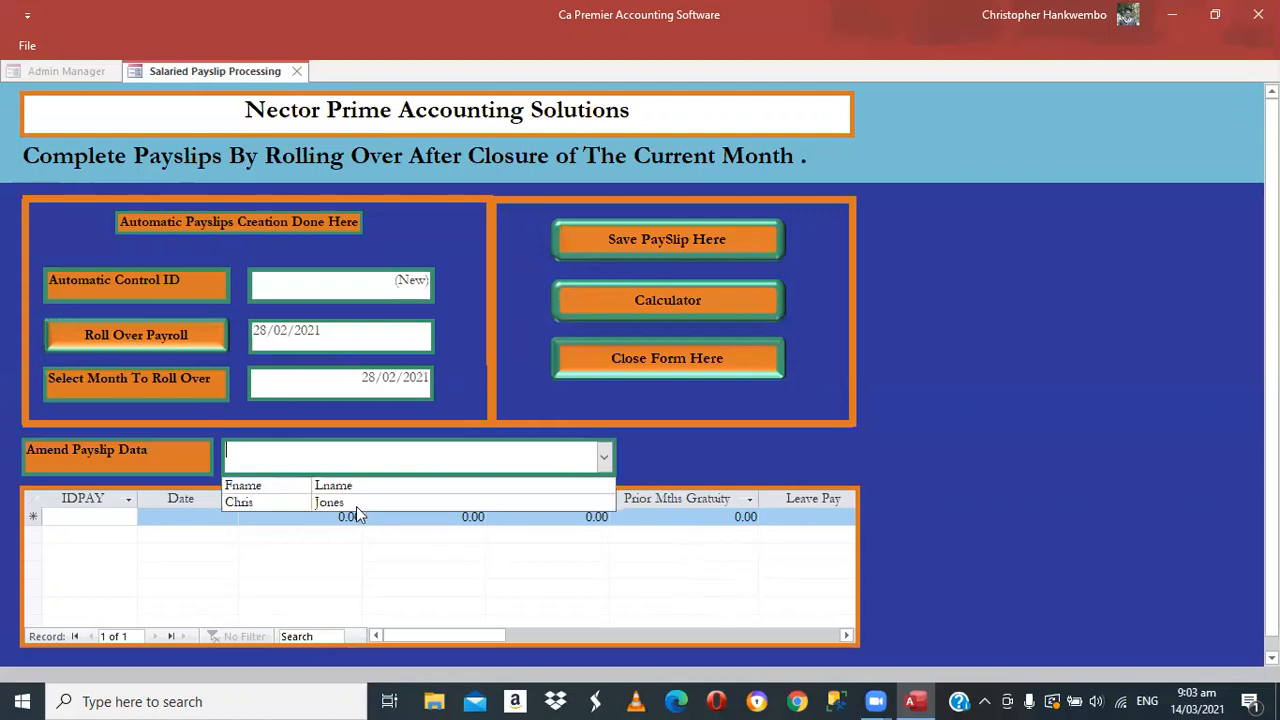
click(356, 506)
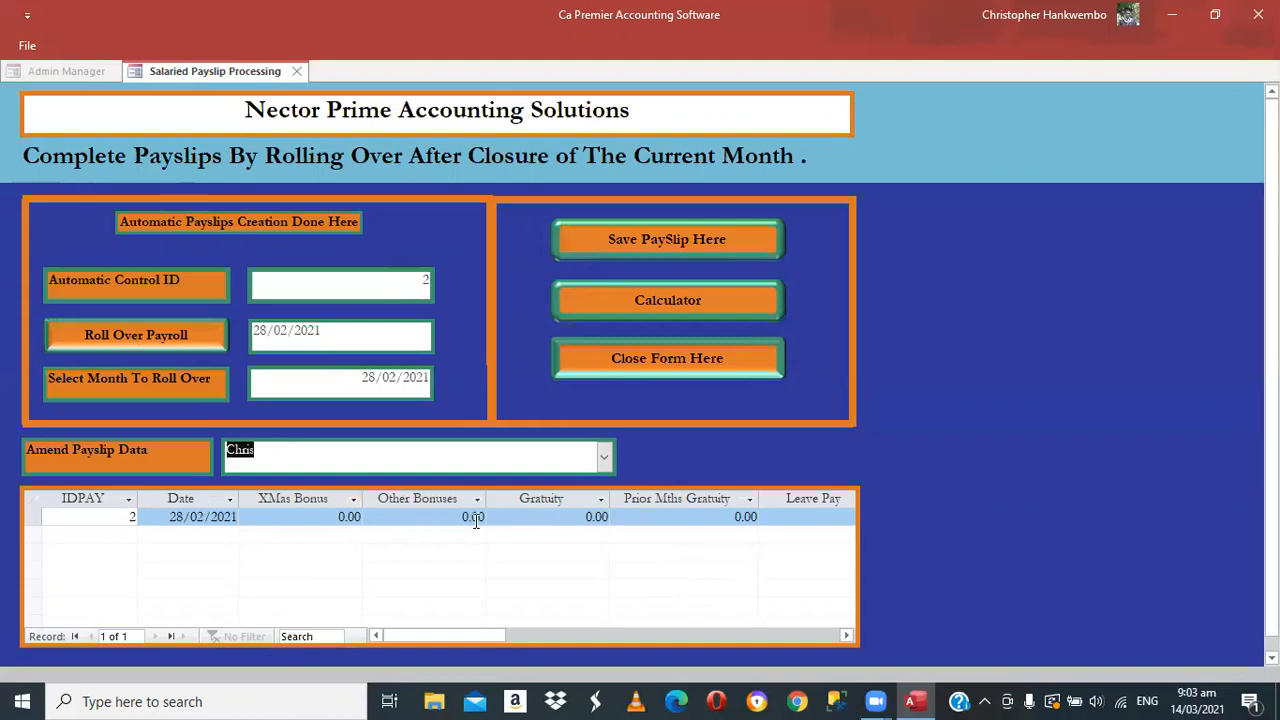
click(847, 636)
Enter 5 OT(1.5) hours and 20 DT(2.0) hours on the February payslip
click(847, 636)
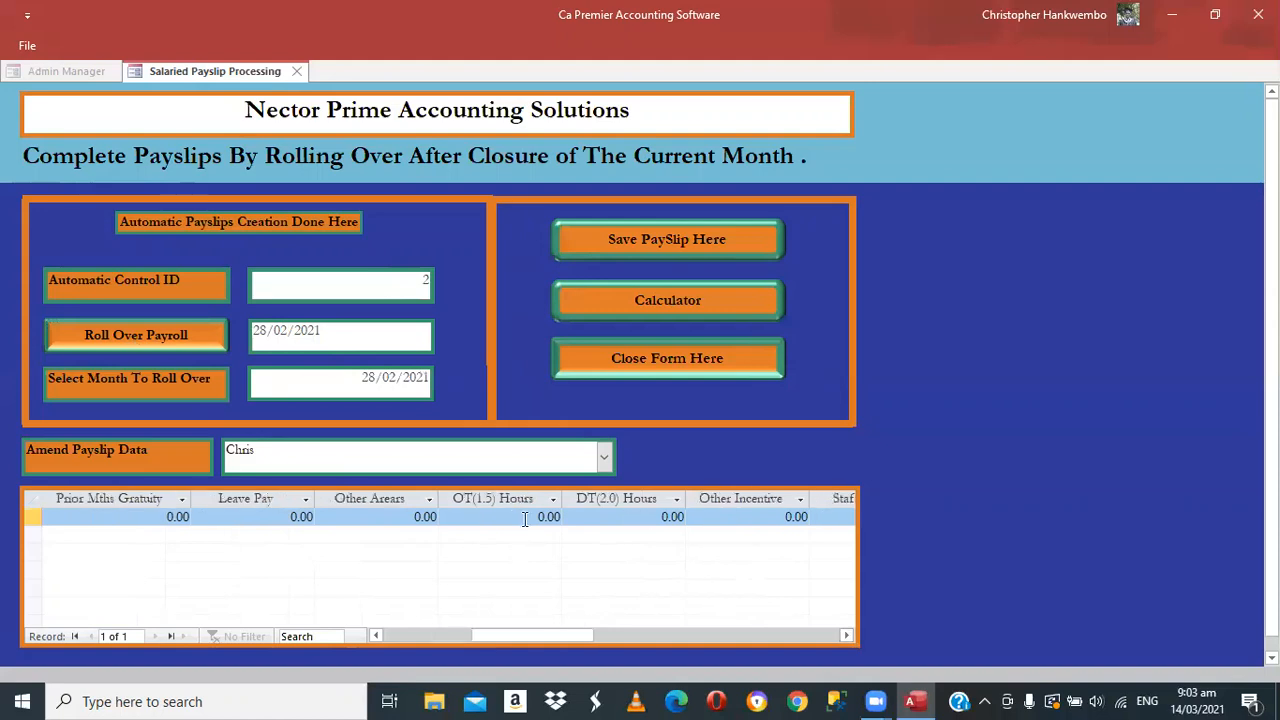
click(524, 518)
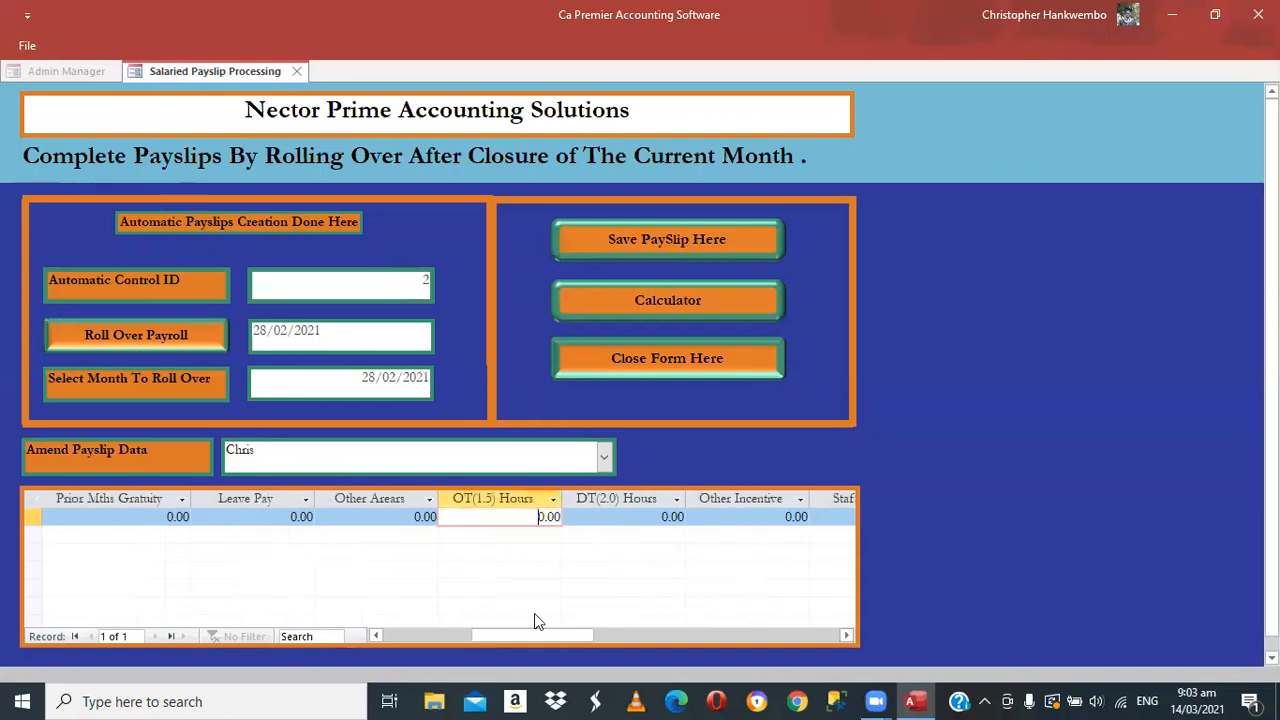
key(Delete)
key(Delete)
key(Delete)
key(Delete)
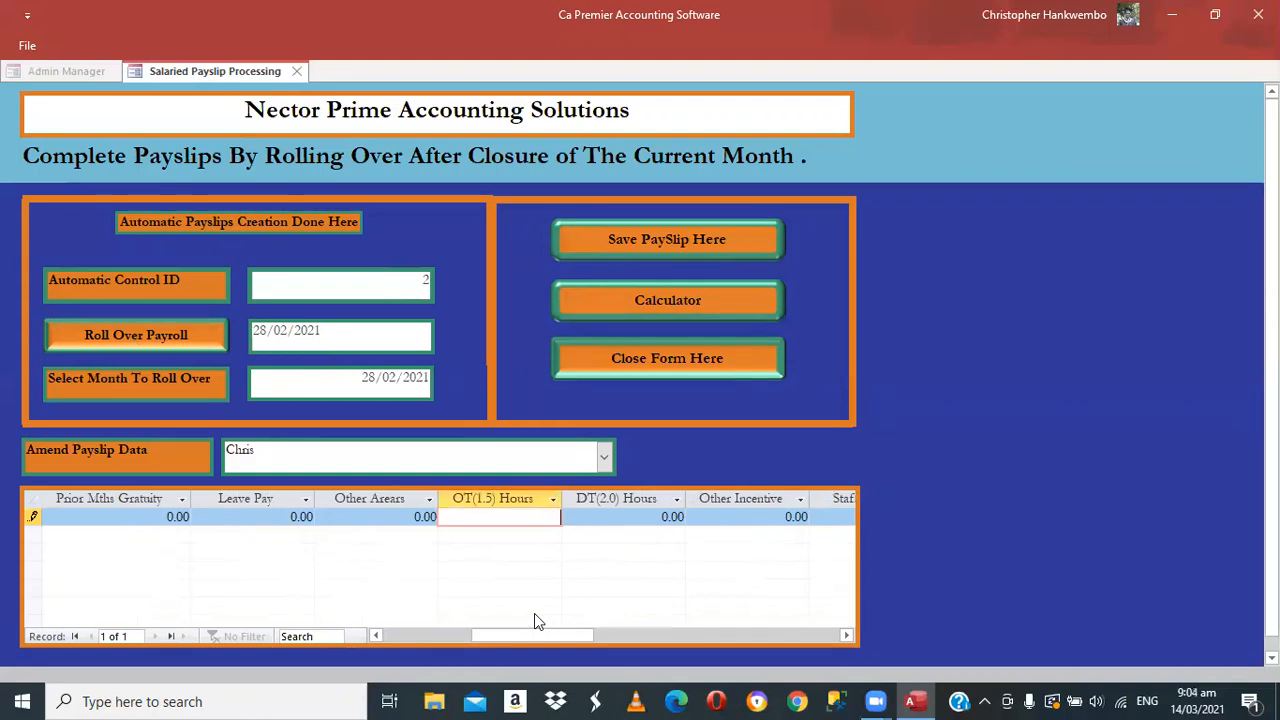
text(5)
key(Tab)
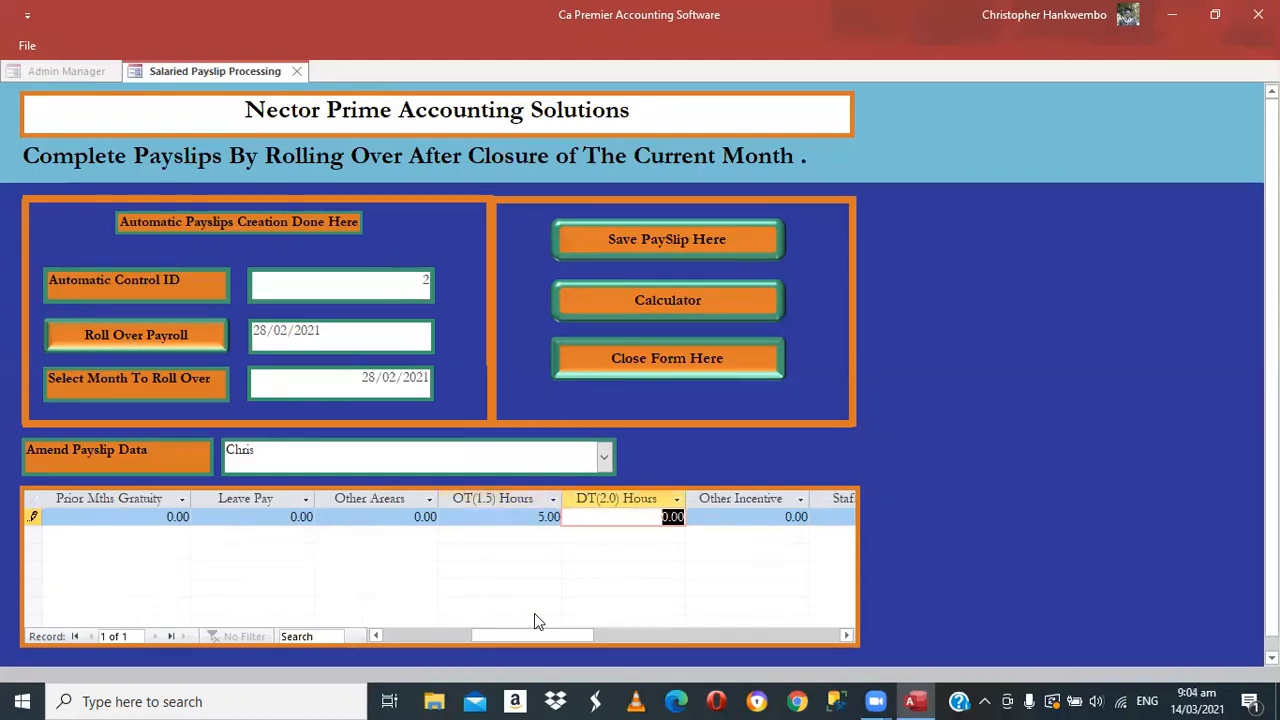
text(20)
key(Tab)
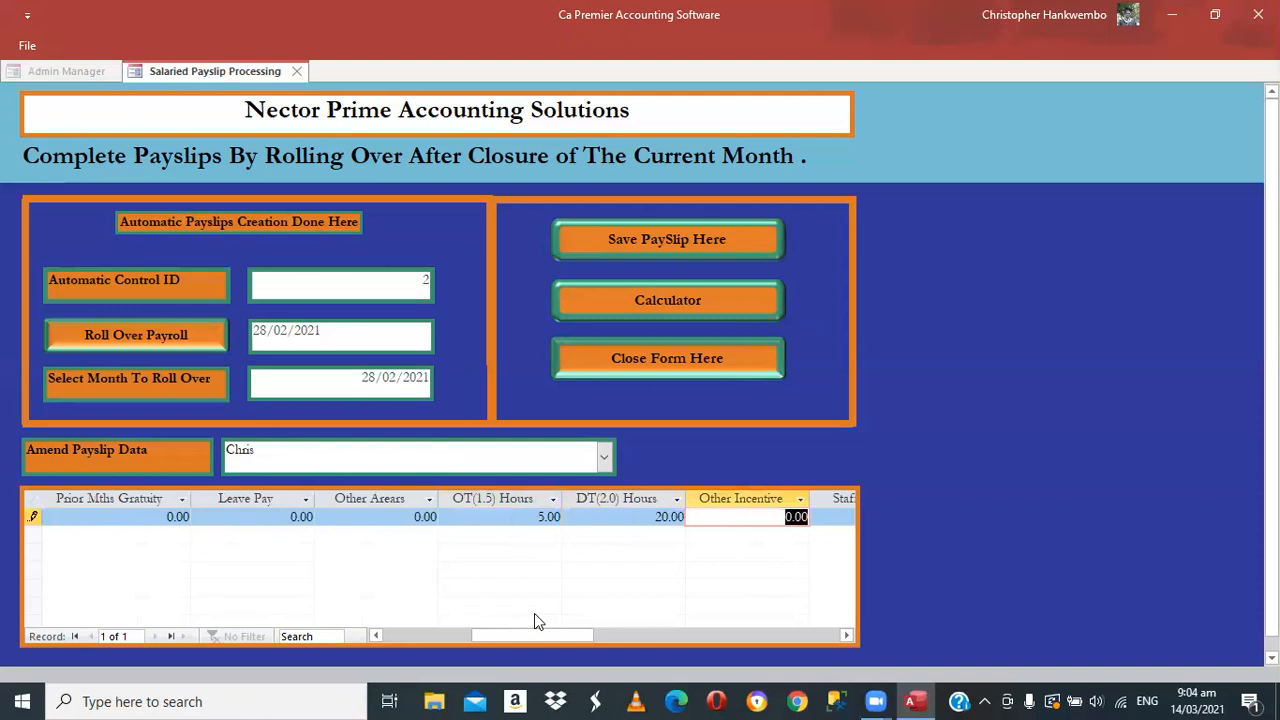
Scroll the datasheet back to the IDPAY column and save the amended payslip
click(851, 637)
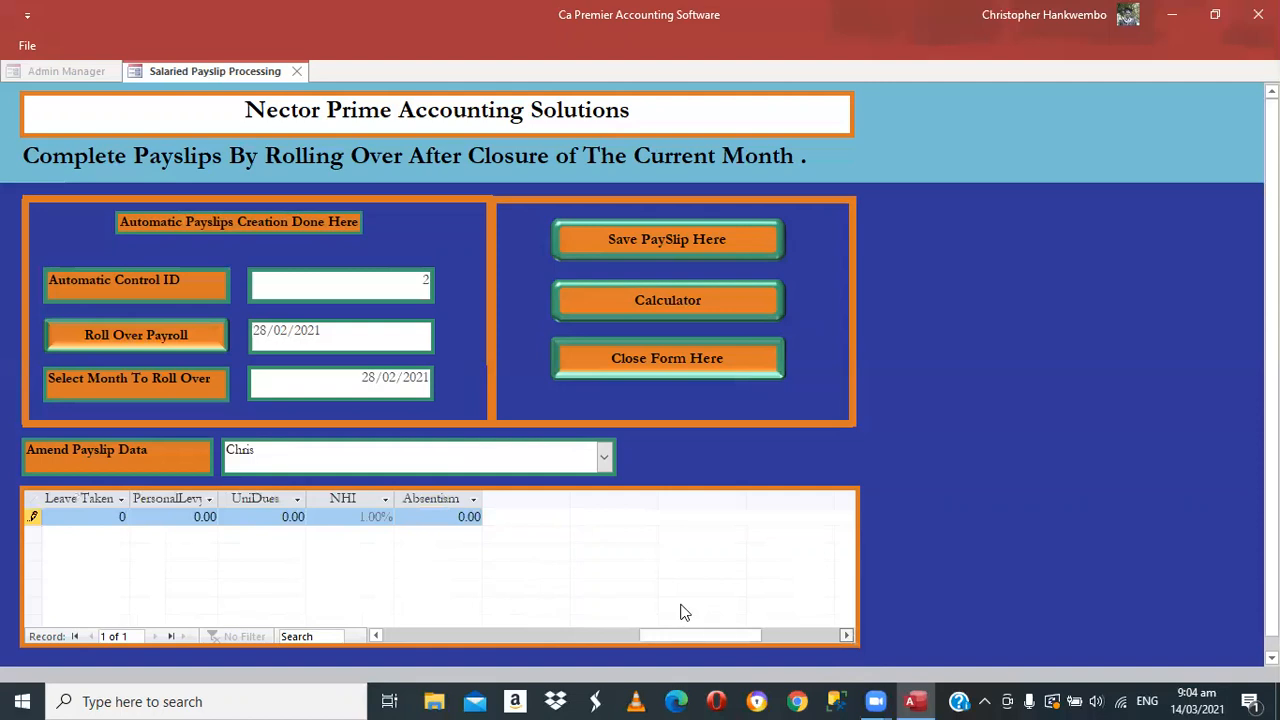
drag(681, 605, 679, 605)
click(375, 637)
scroll(597, 537, left, 1)
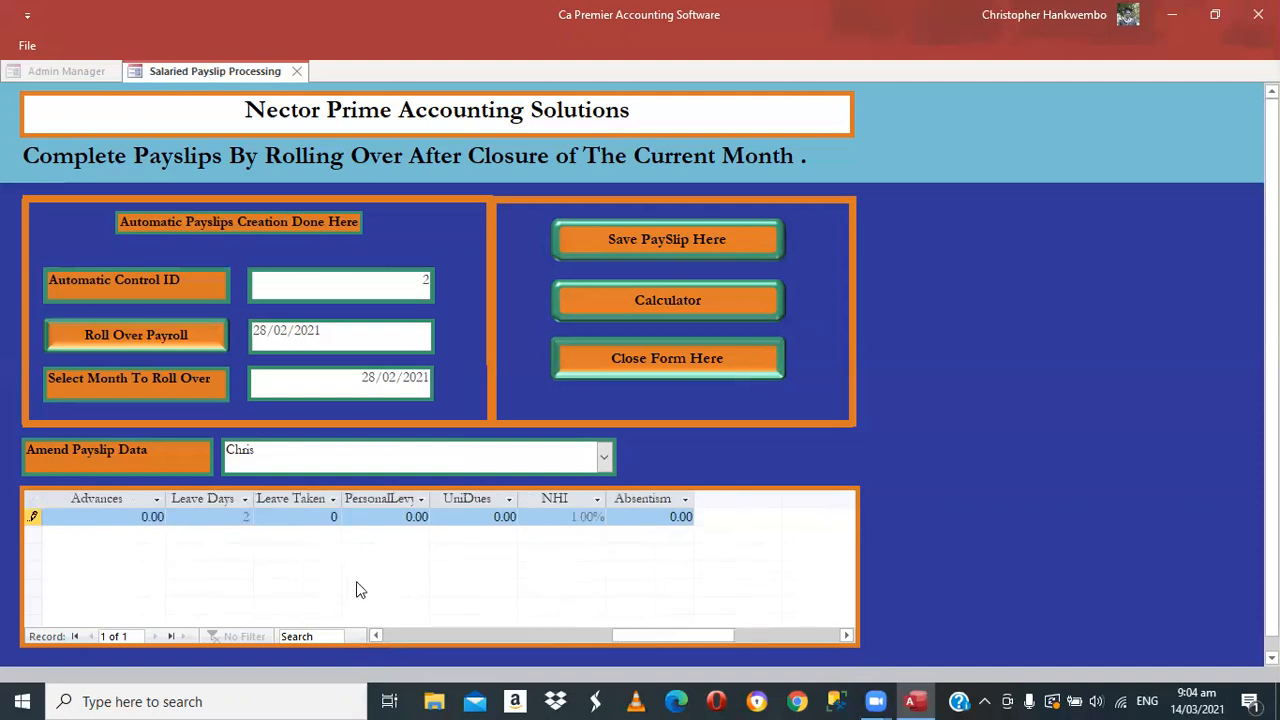
click(380, 635)
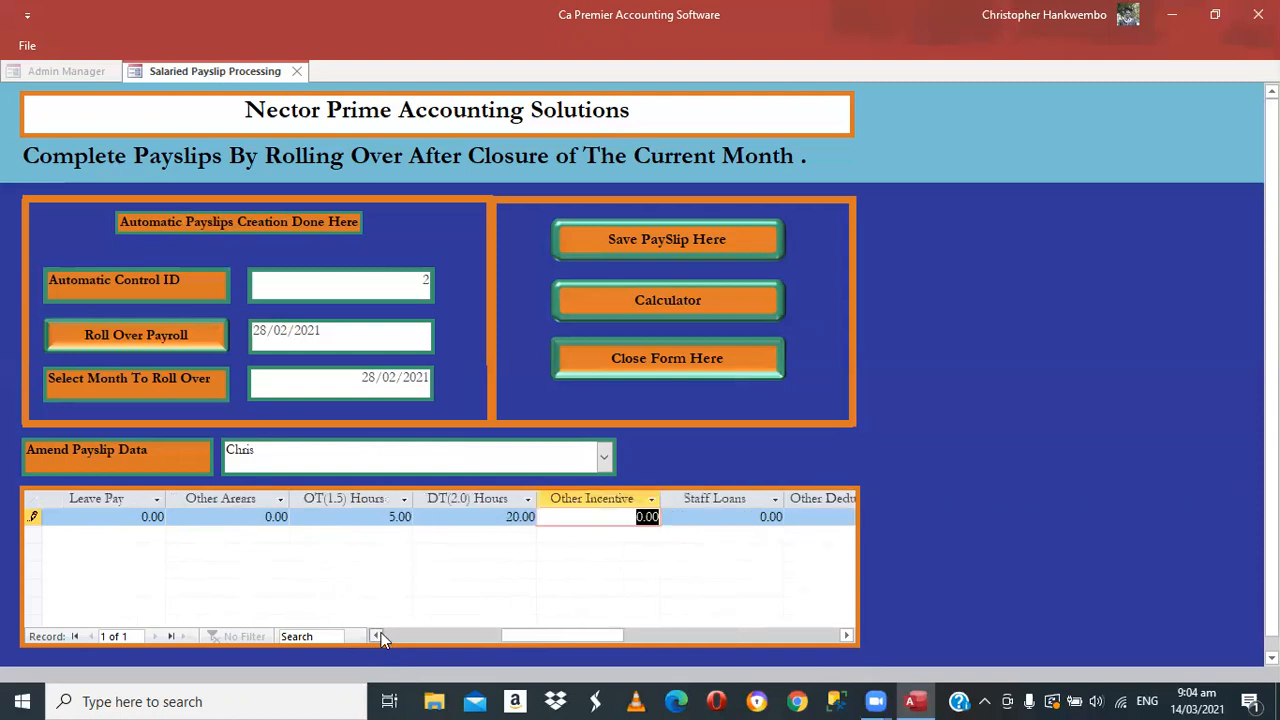
click(377, 635)
click(378, 635)
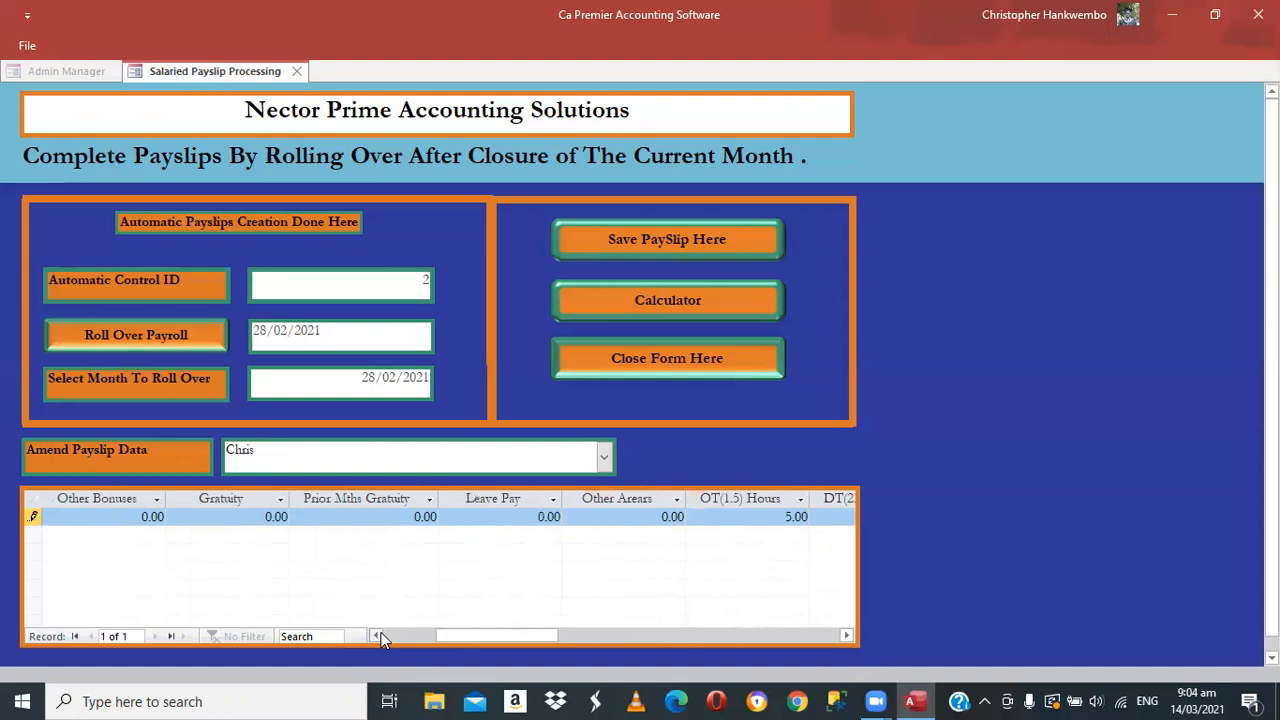
click(378, 635)
click(378, 635)
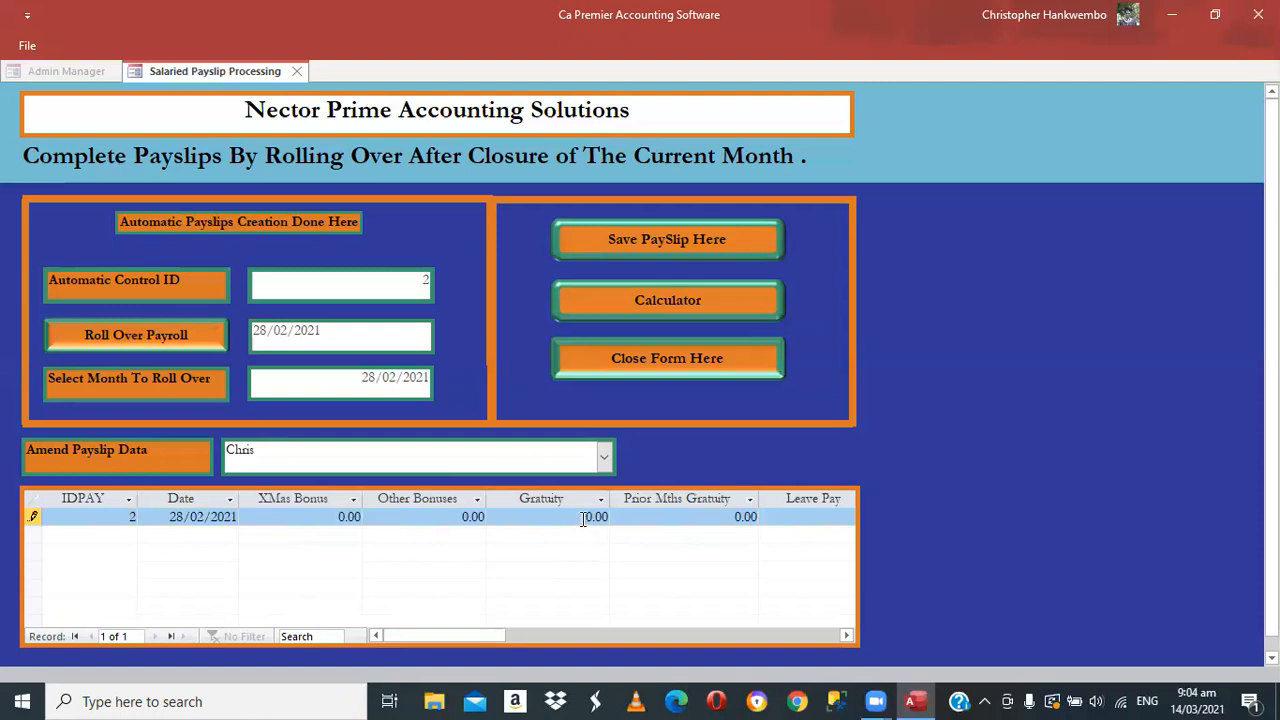
click(617, 242)
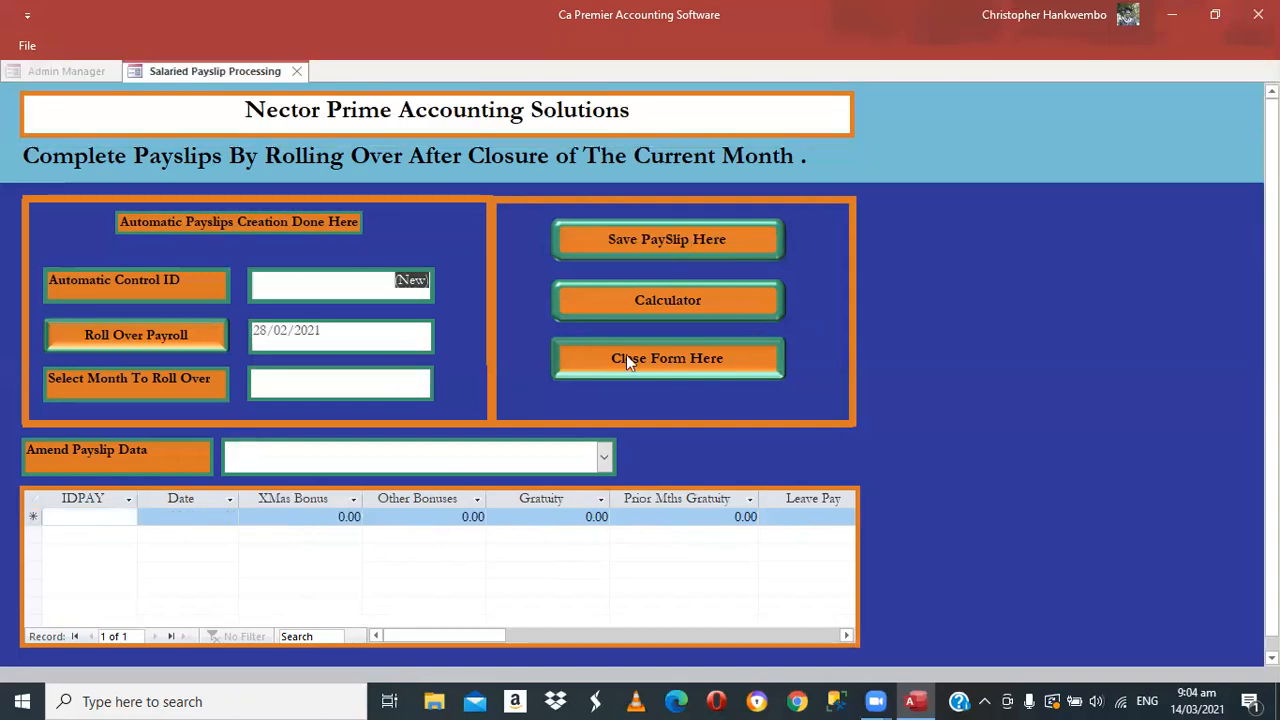
Close the payslip rollover form and open Payslip Printing from the Salaries commands
click(627, 361)
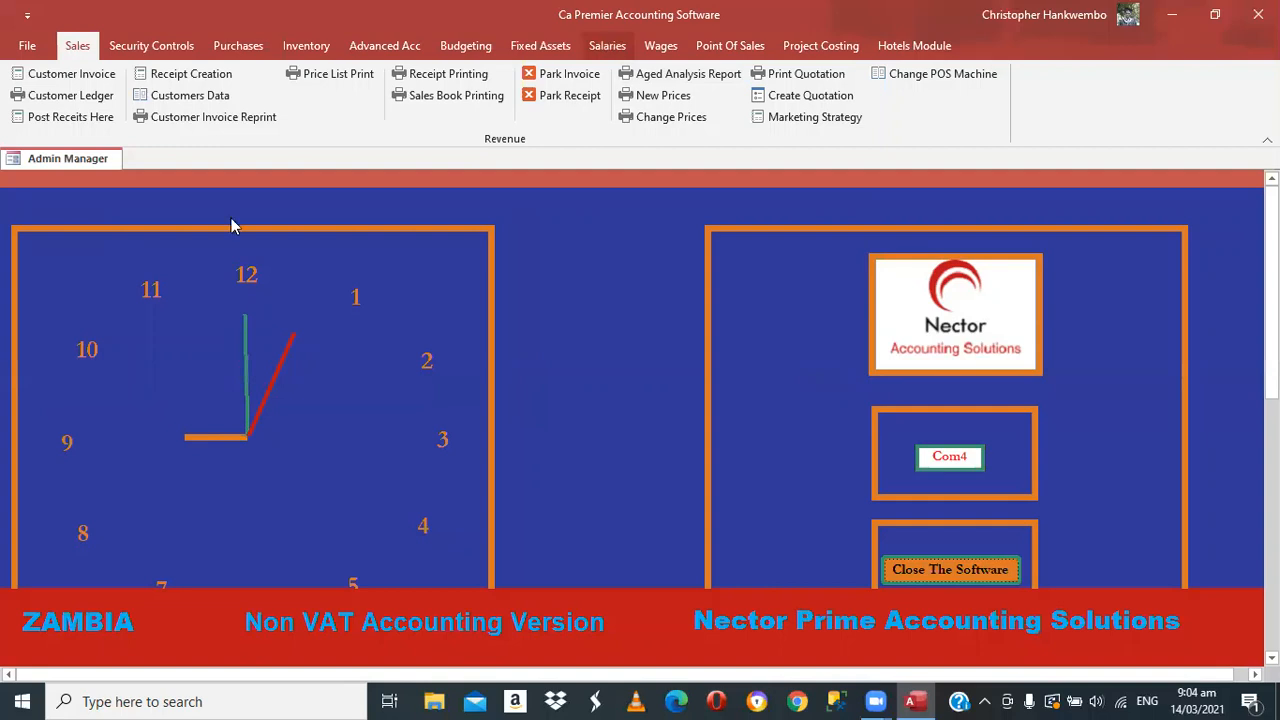
click(607, 45)
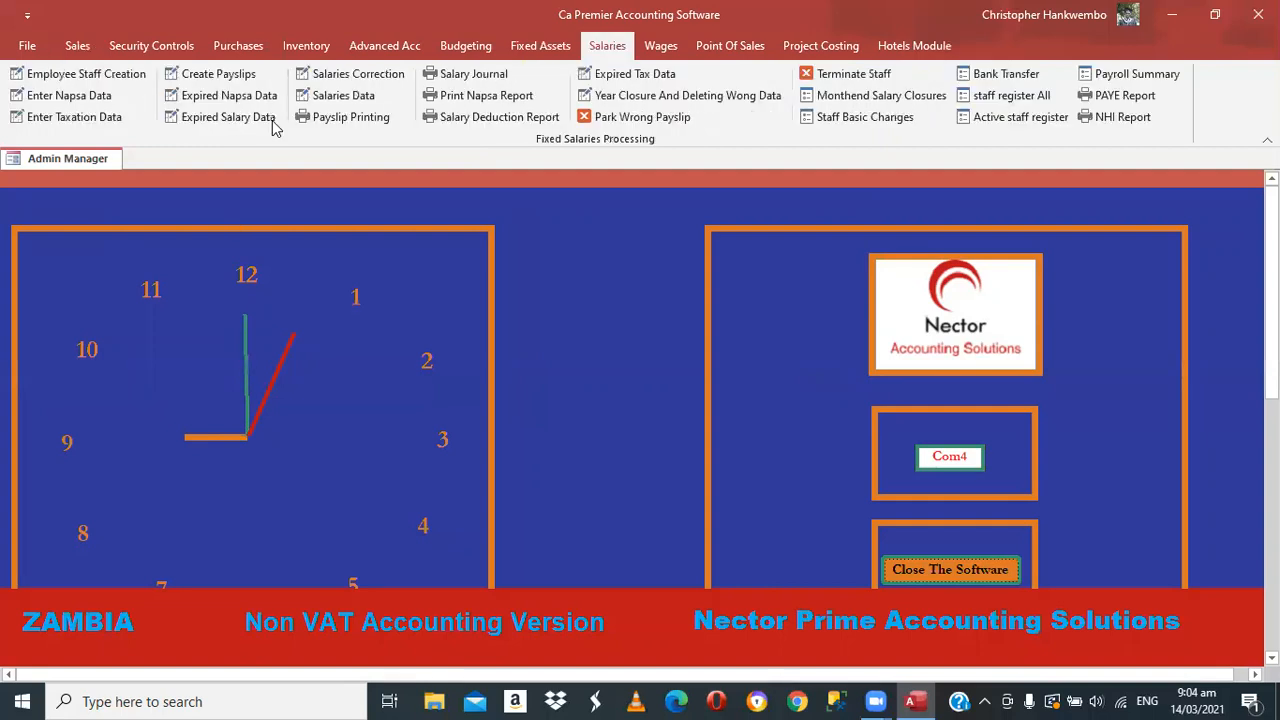
click(341, 116)
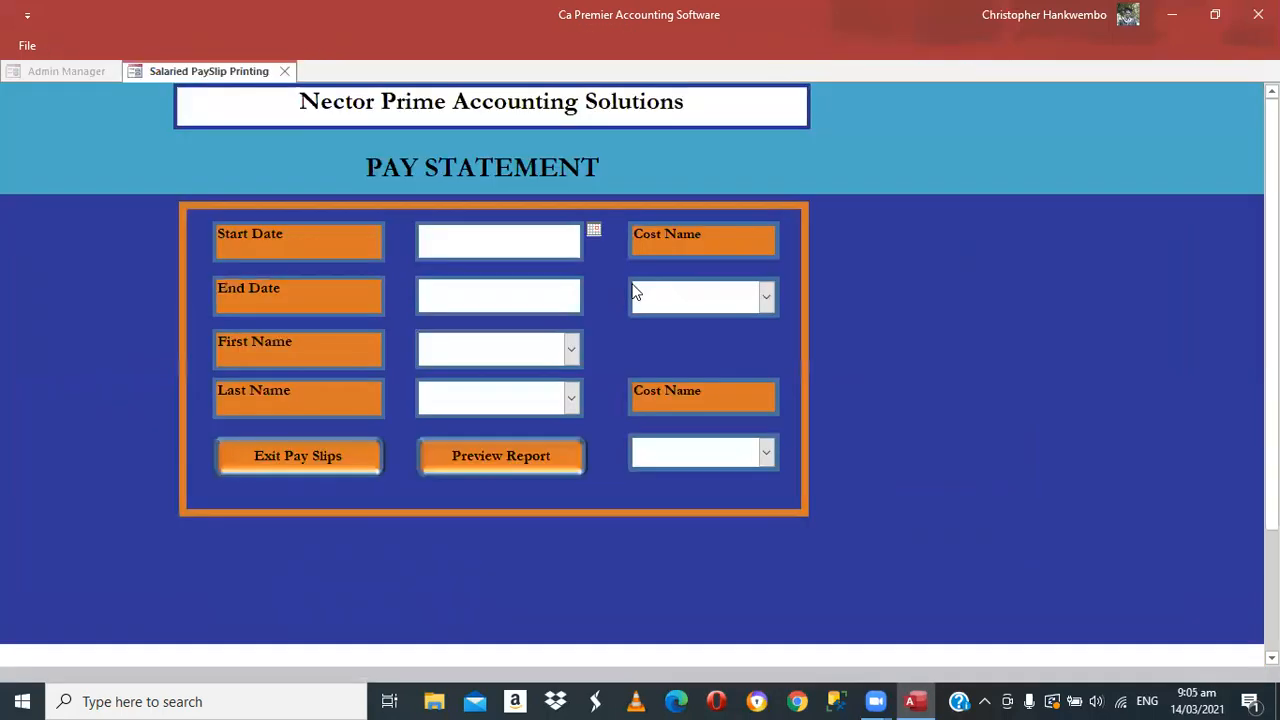
Set the pay statement period from 01/02/2021 to 28/02/2021
click(563, 244)
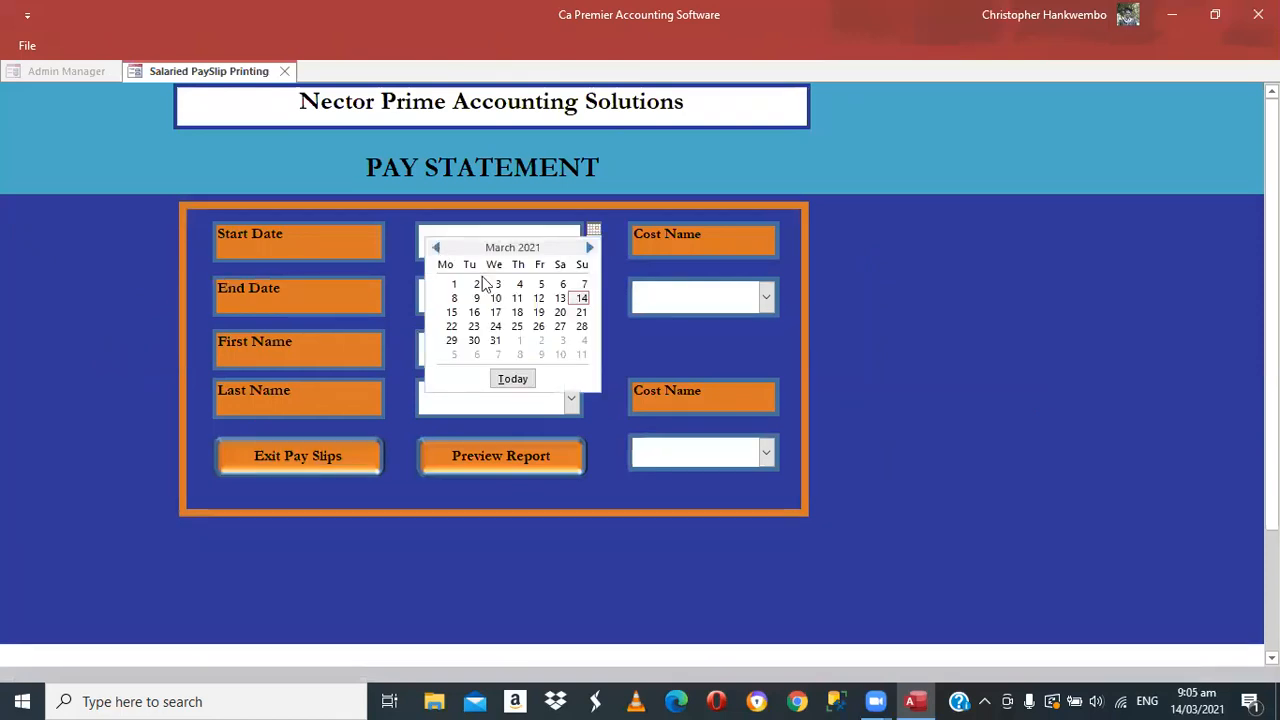
scroll(470, 287, up, 1)
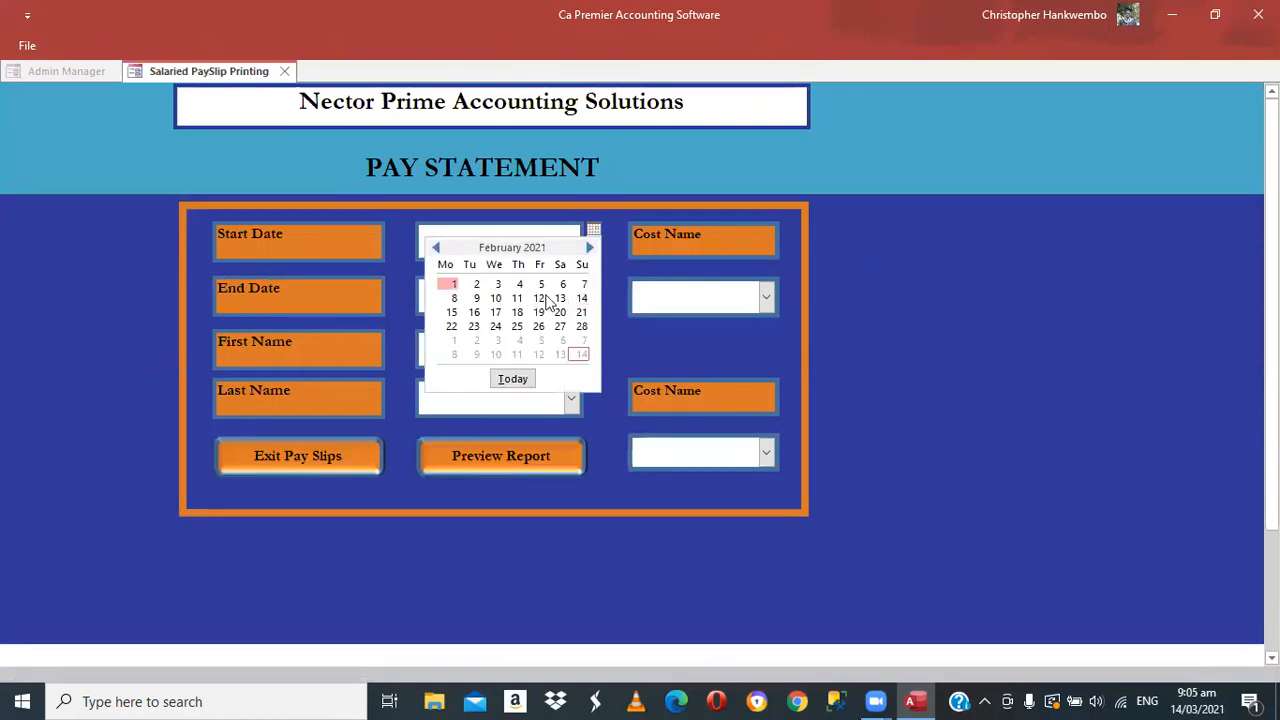
key(Return)
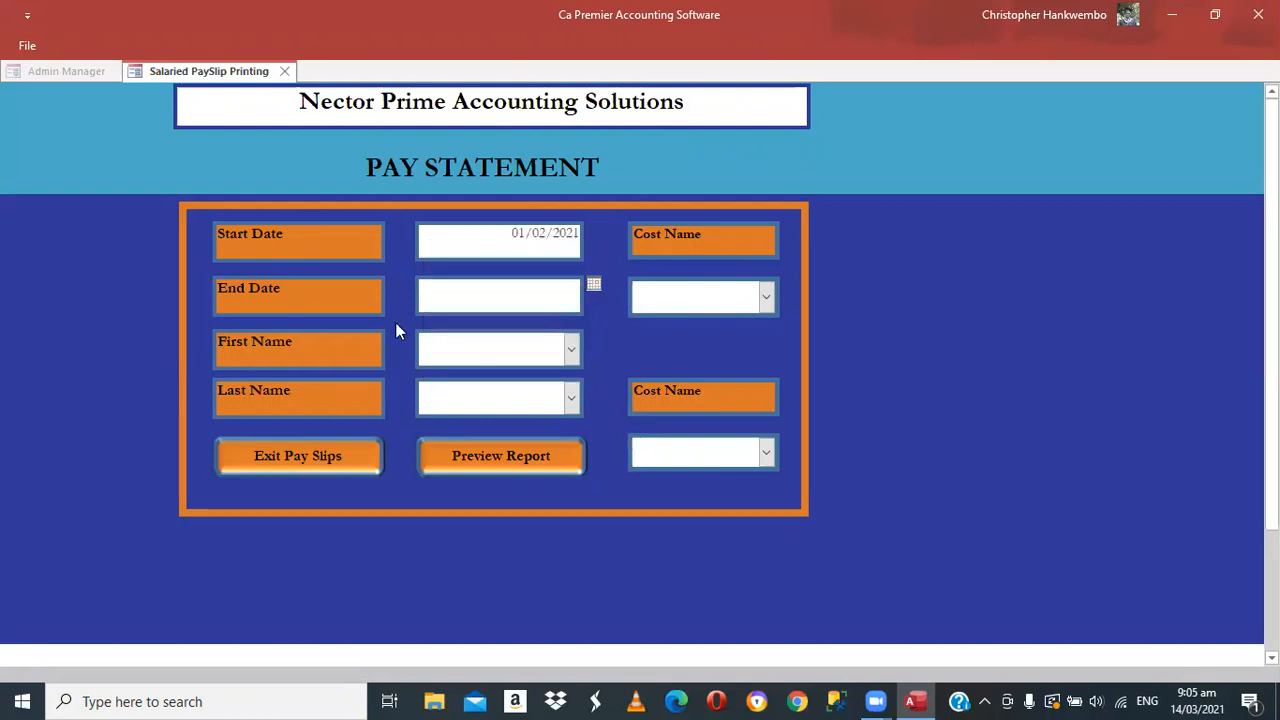
key(alt+Down)
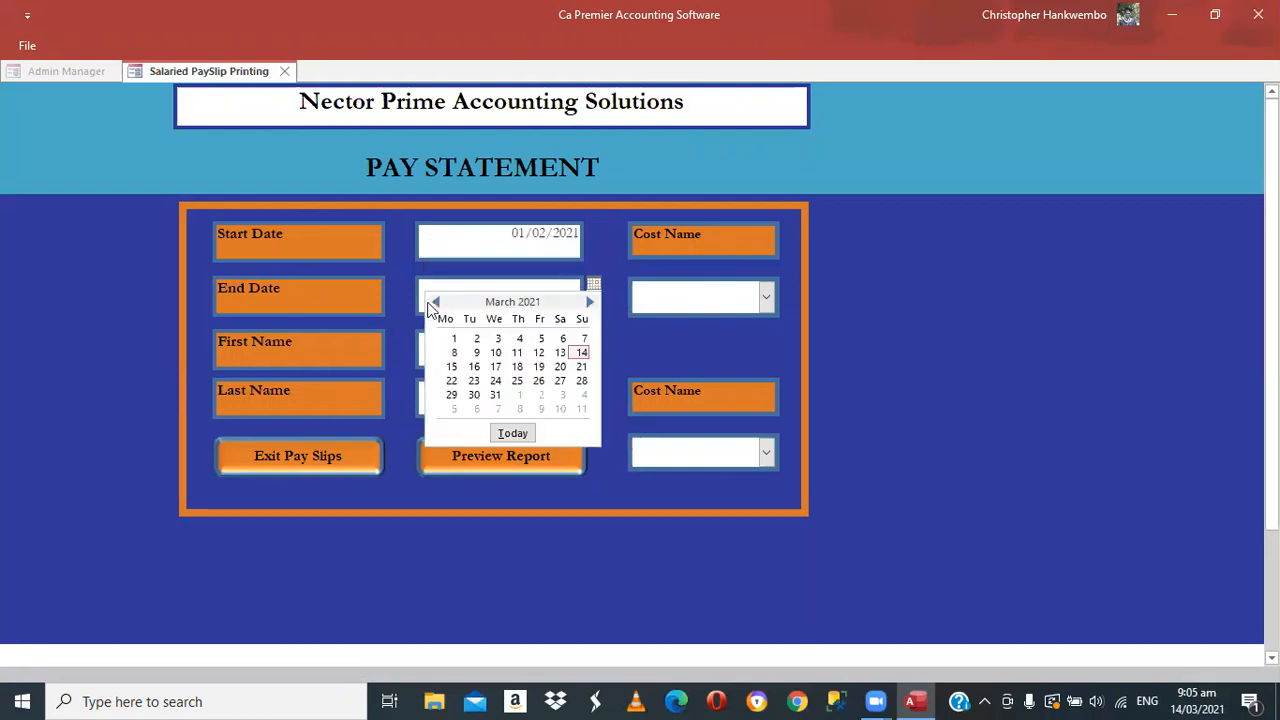
click(434, 302)
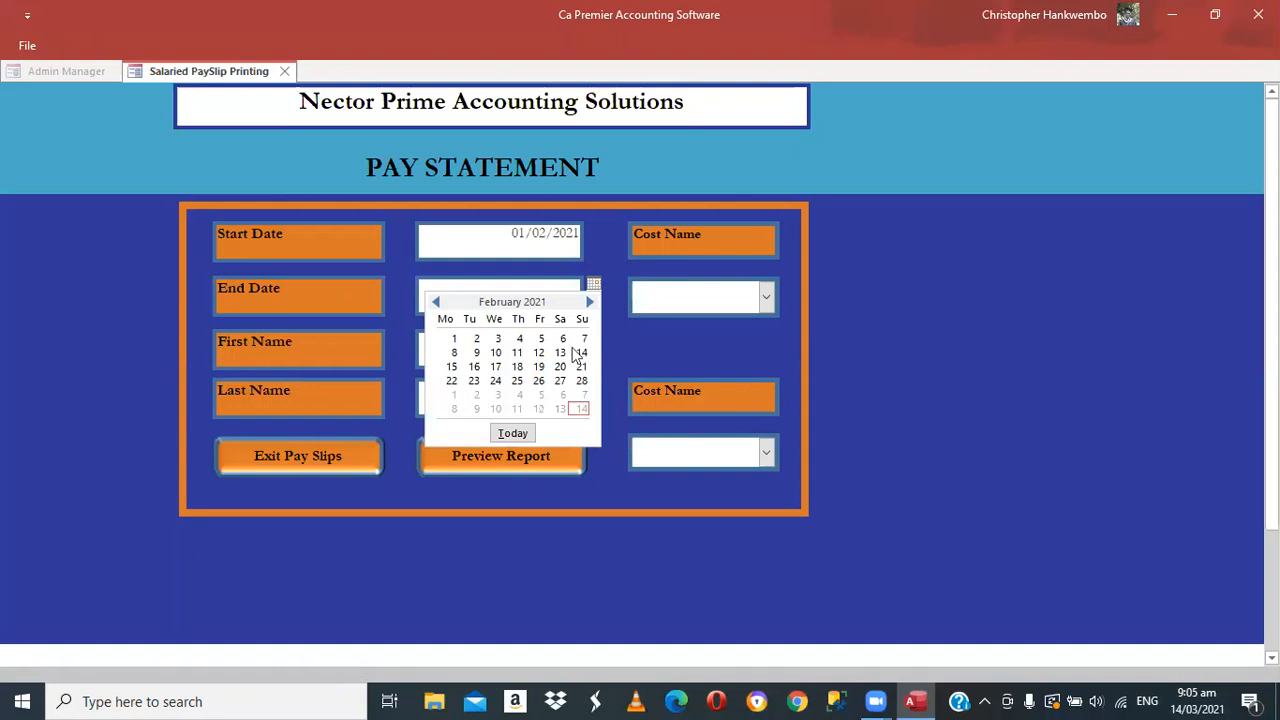
key(Return)
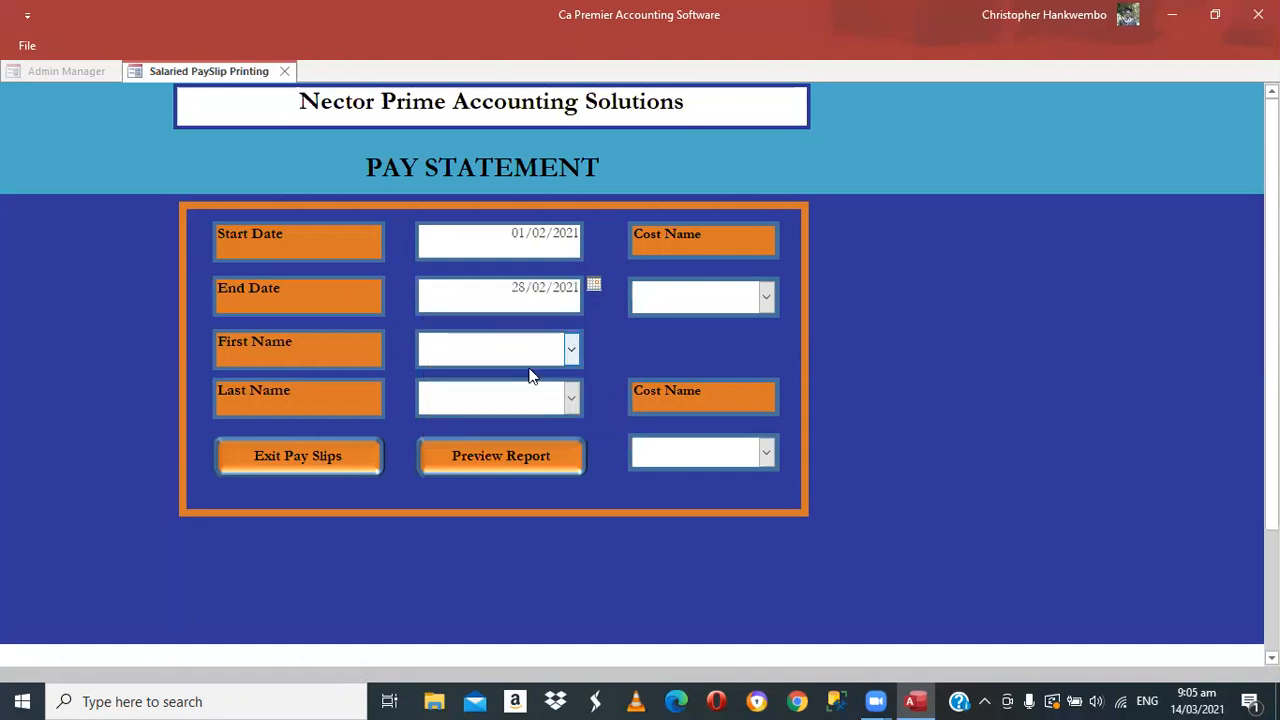
Select the employee's first and last name
key(alt+Down)
click(560, 379)
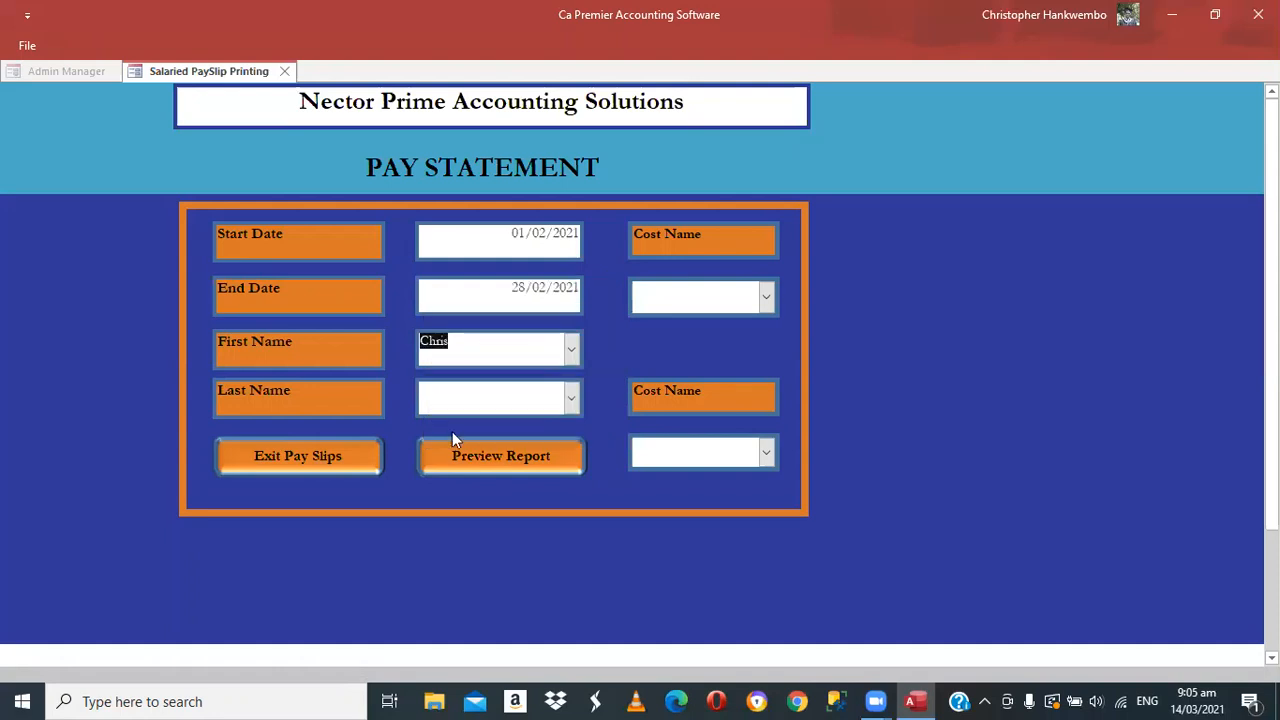
key(Tab)
key(alt+Down)
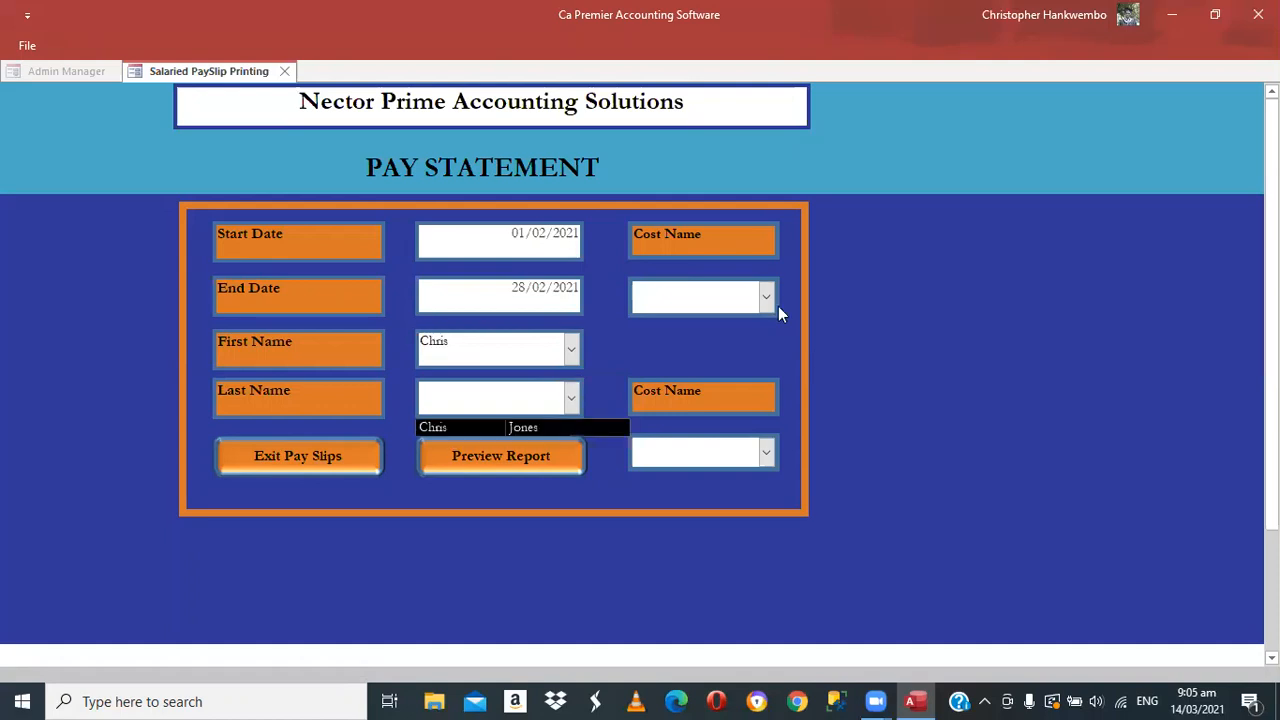
key(Return)
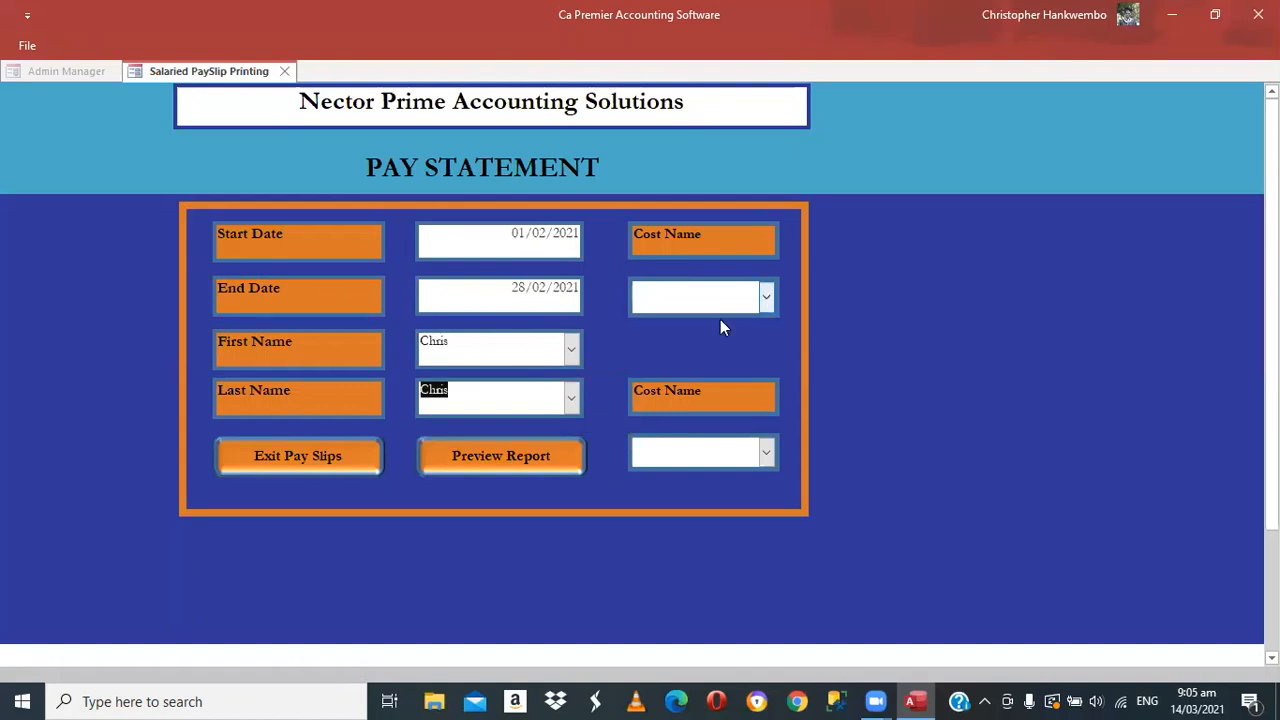
Choose Accounts Dept and Maintenance Dept as cost names and preview the report
key(Tab)
key(alt+Down)
key(Return)
key(Tab)
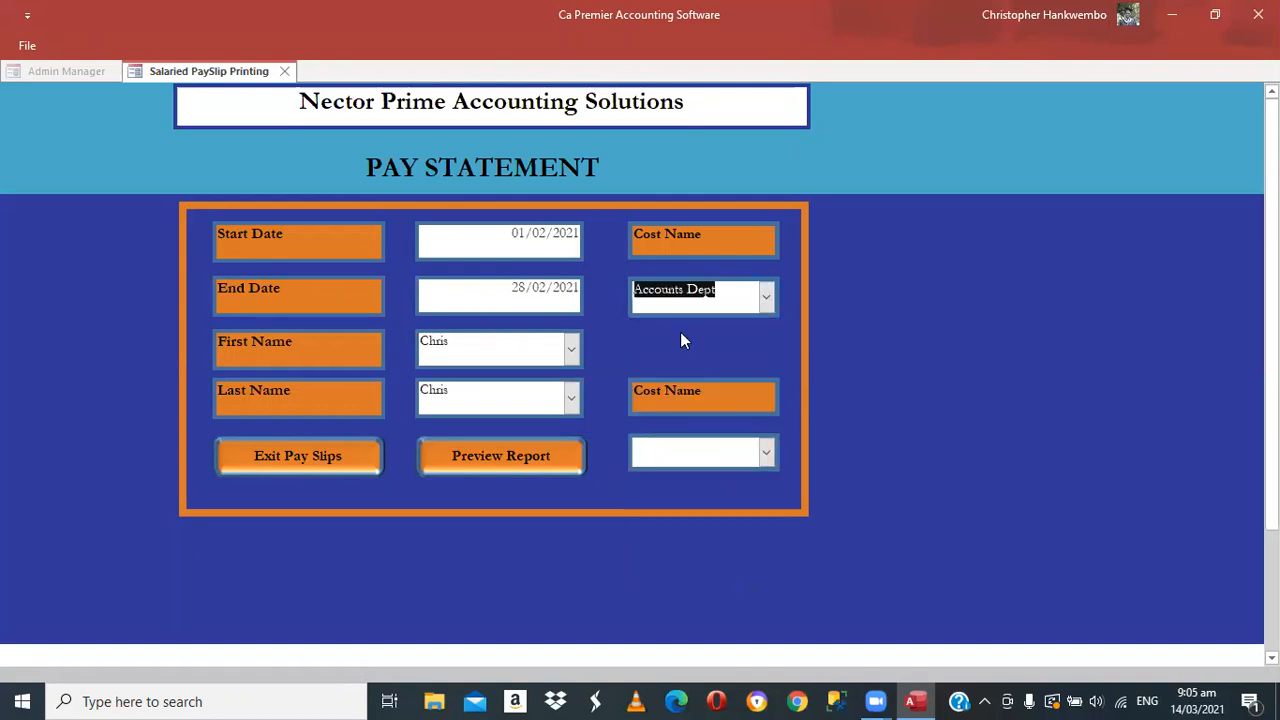
key(alt+Down)
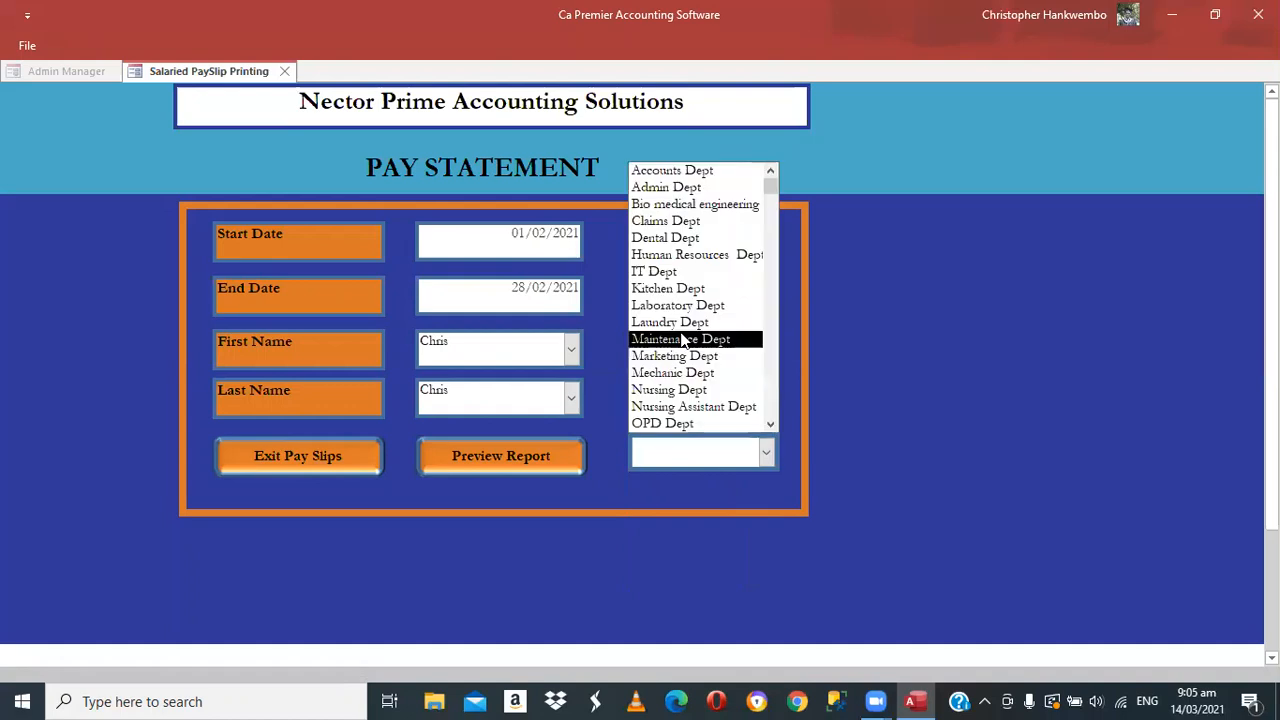
key(Return)
click(510, 457)
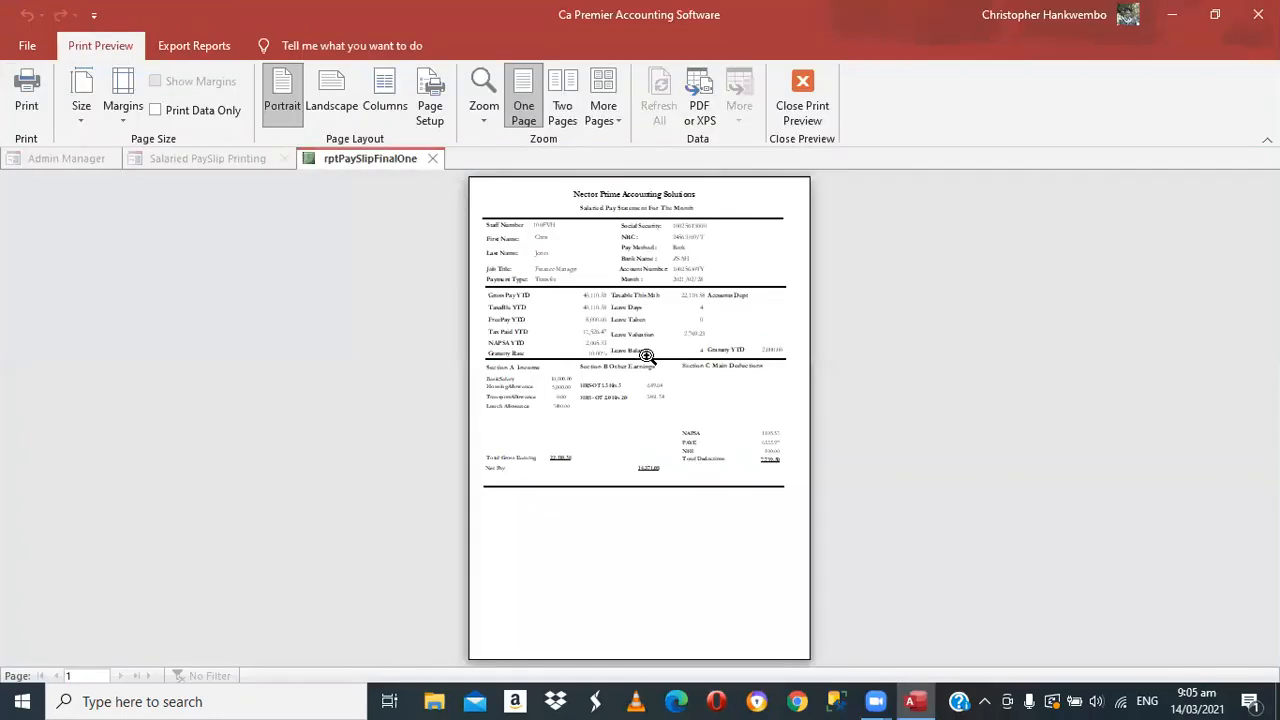
Zoom in to review the February payslip, showing gross pay YTD 40,110.58, then close the preview
click(646, 356)
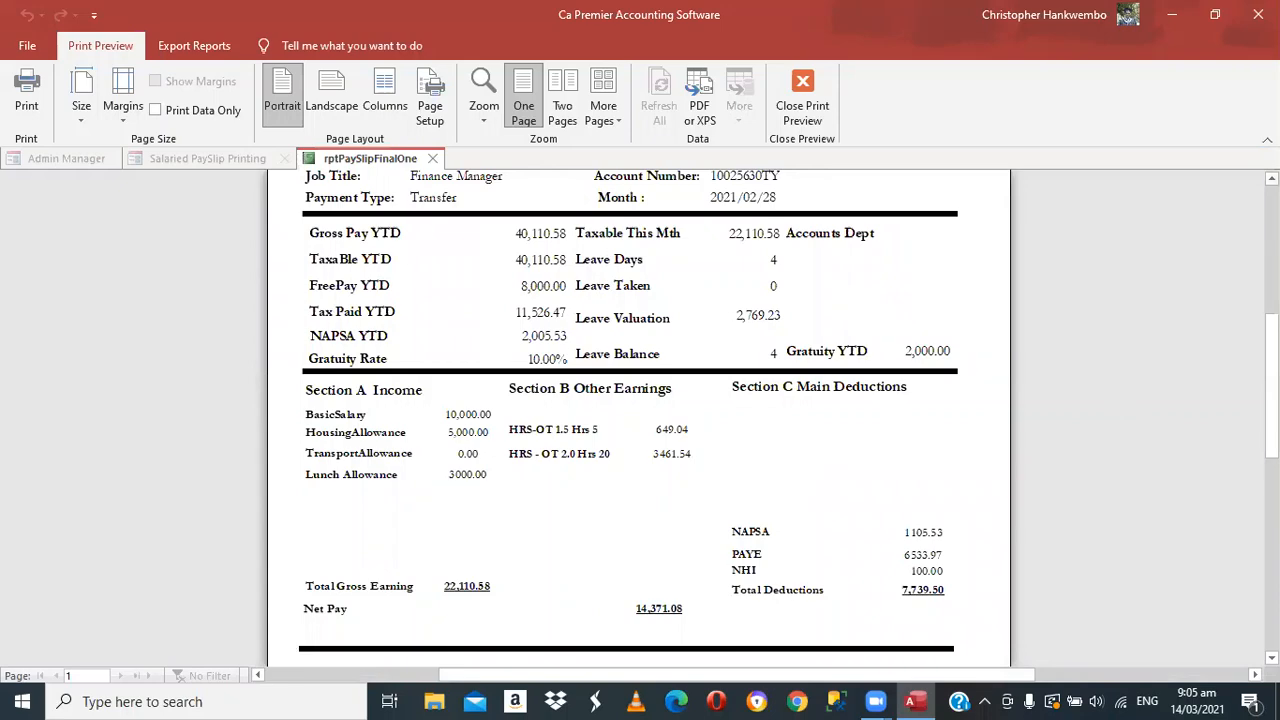
scroll(640, 415, up, 3)
scroll(640, 418, up, 2)
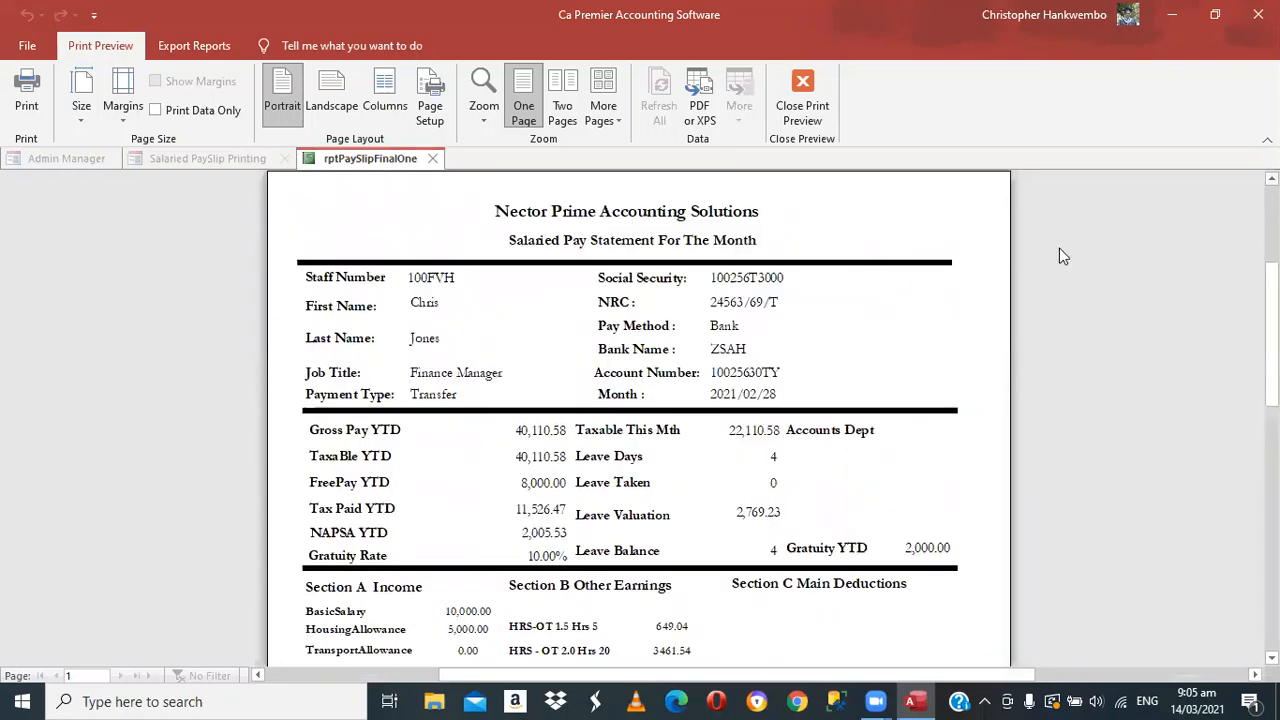
scroll(1060, 250, up, 1)
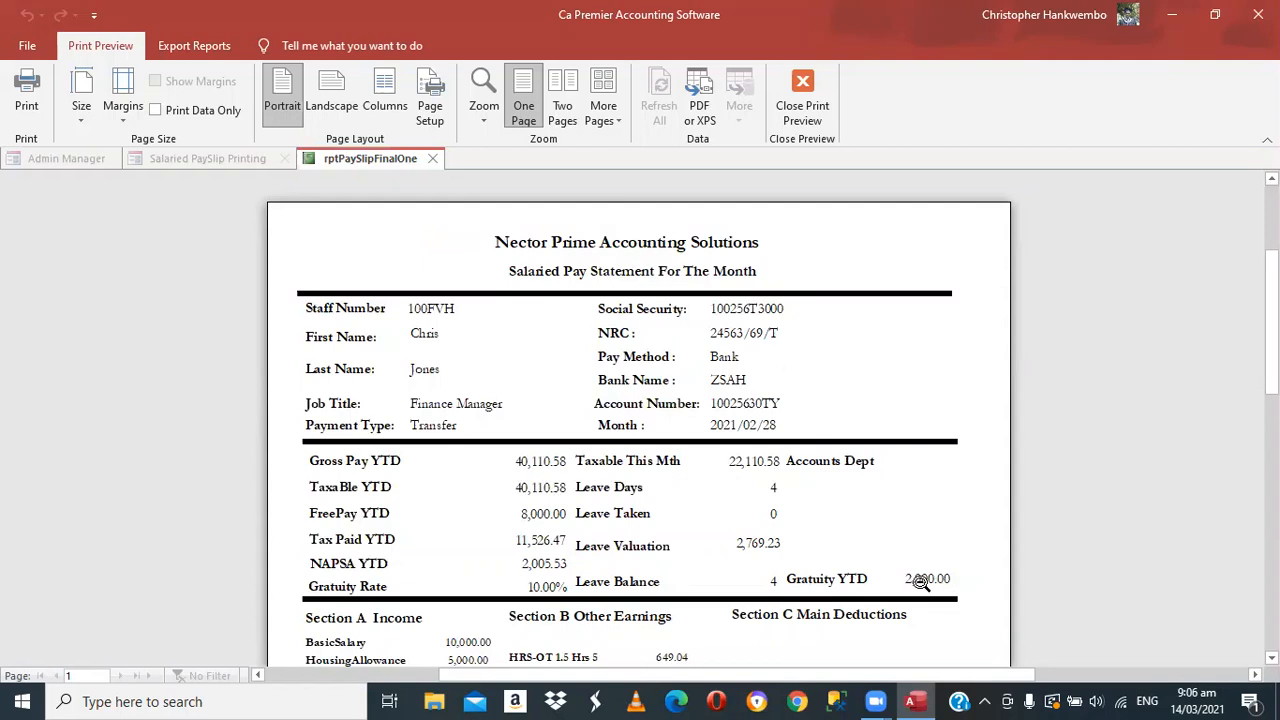
click(800, 122)
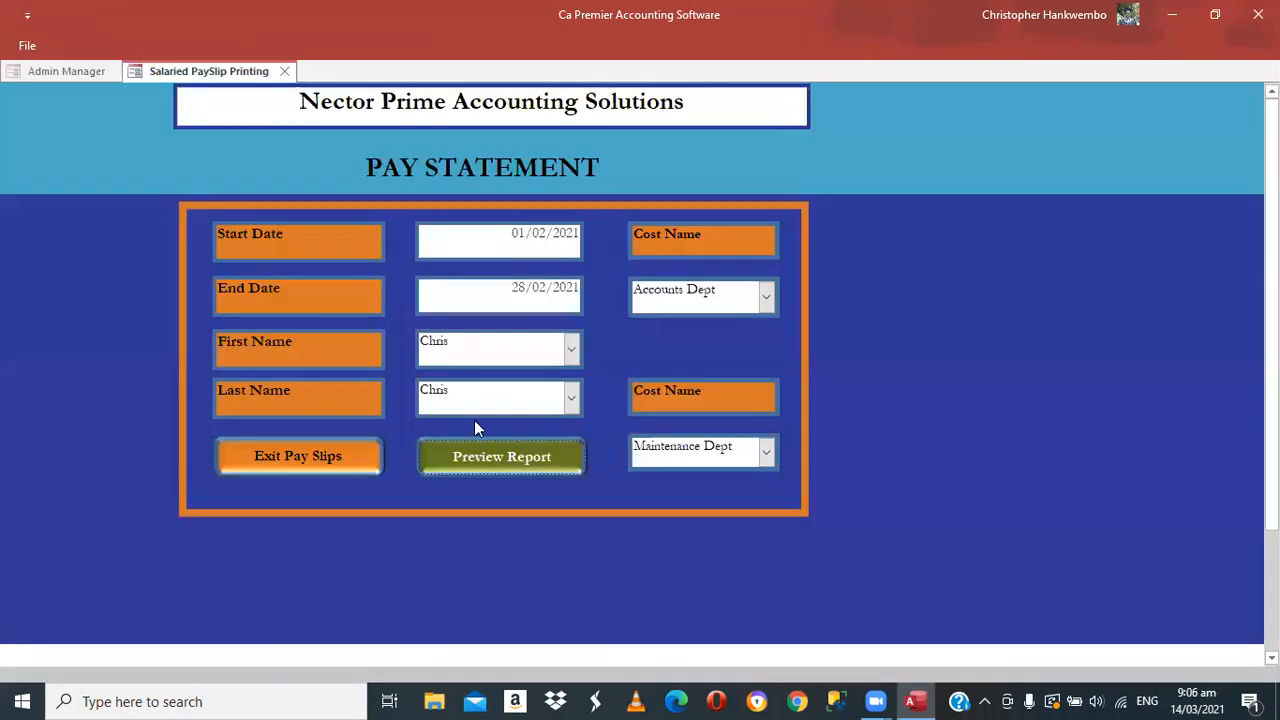
Exit Pay Slips and open the Salaries Data form from the Salaries commands
click(304, 455)
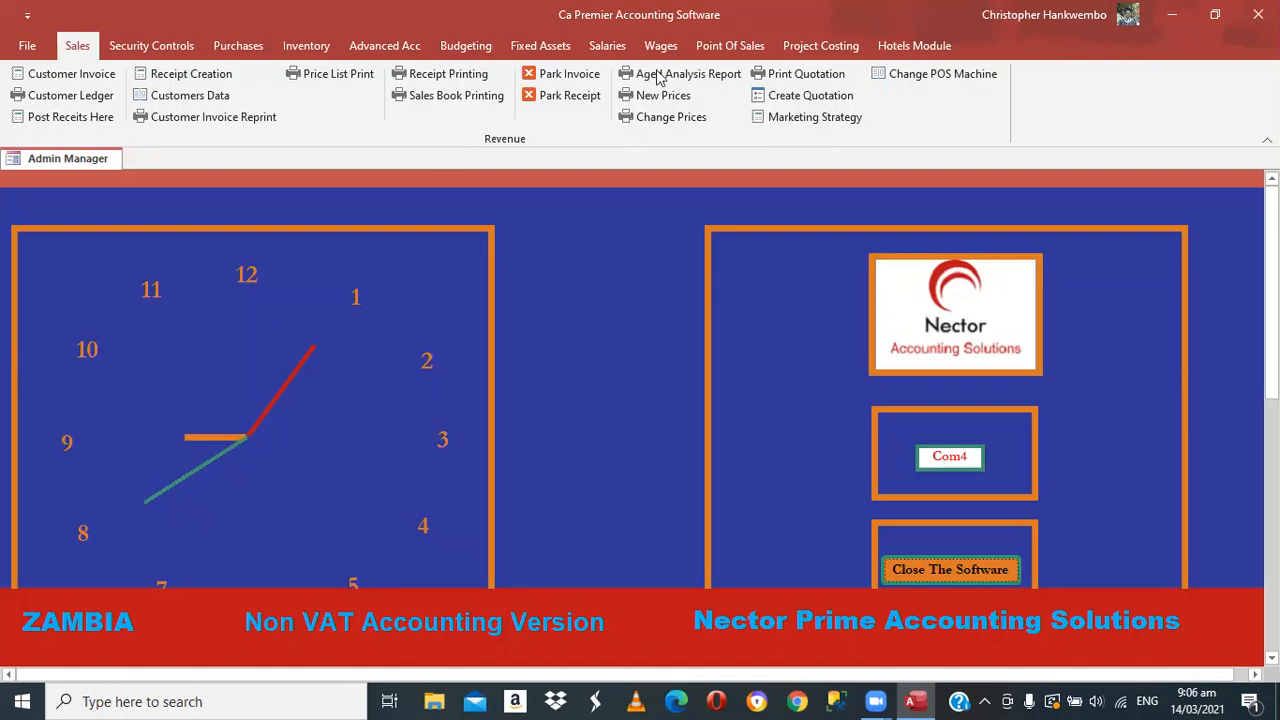
click(607, 47)
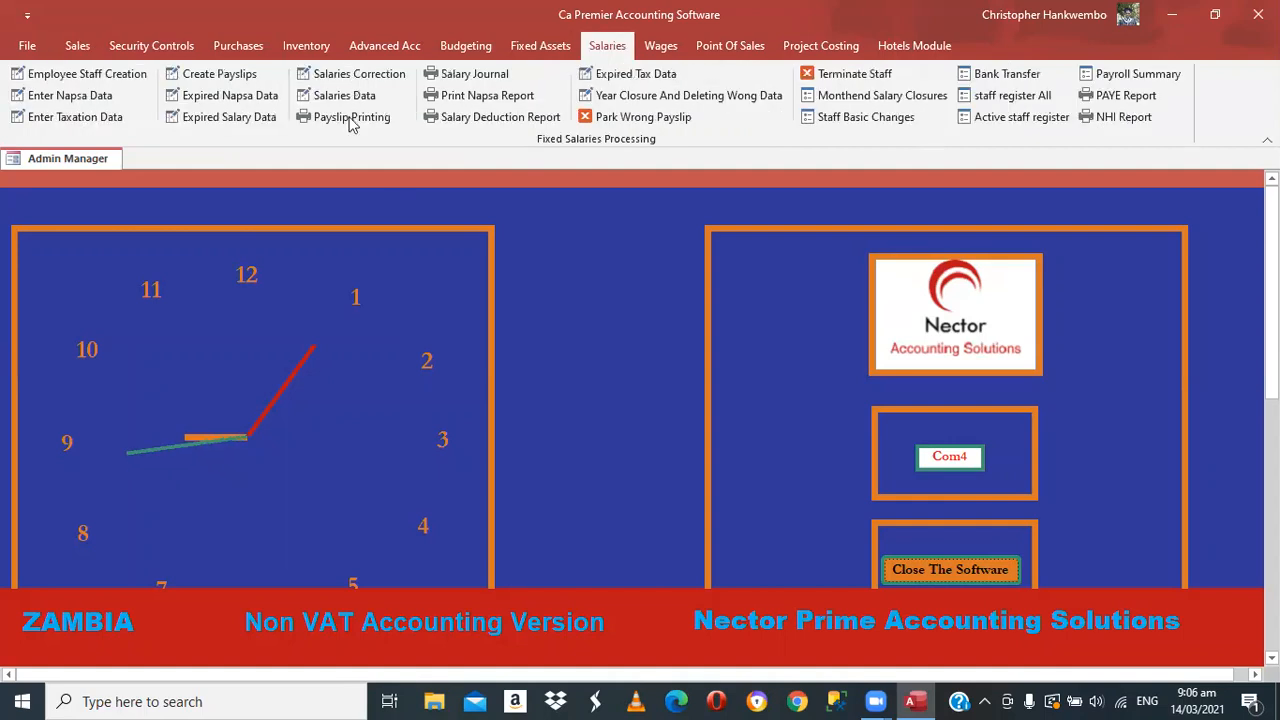
click(345, 97)
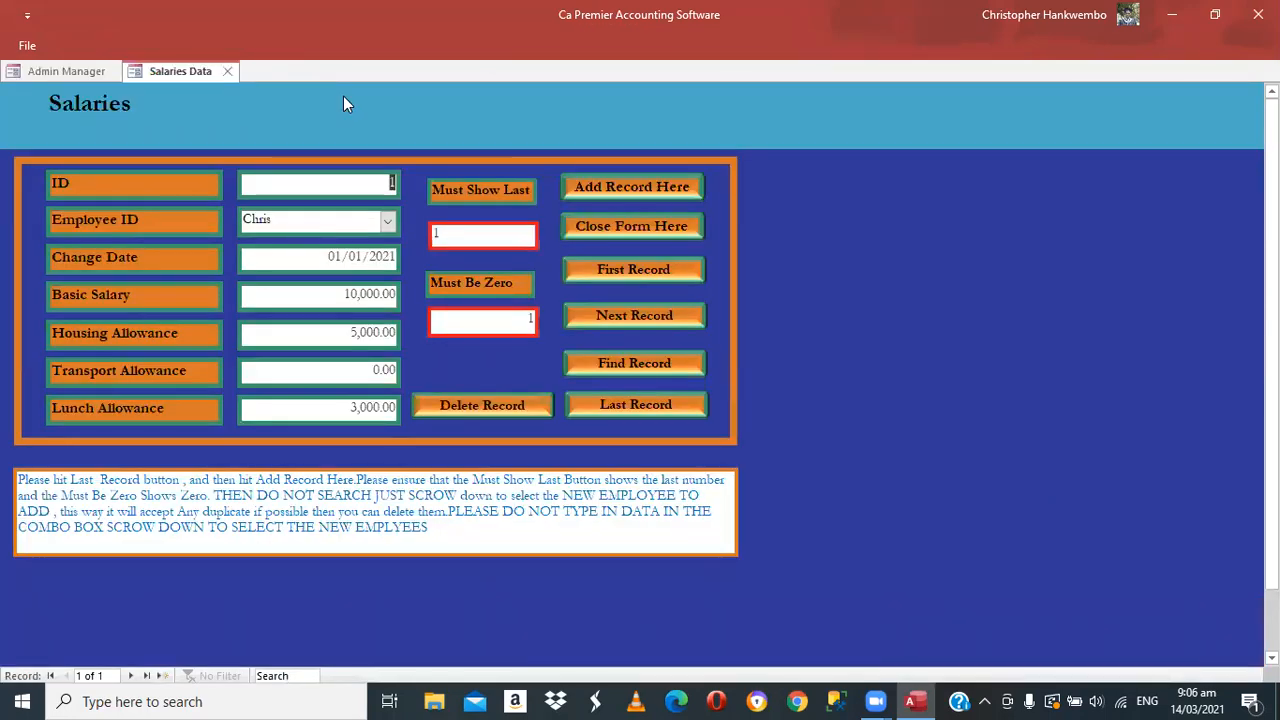
Place the cursor in the Transport Allowance field, currently 0.00
click(367, 371)
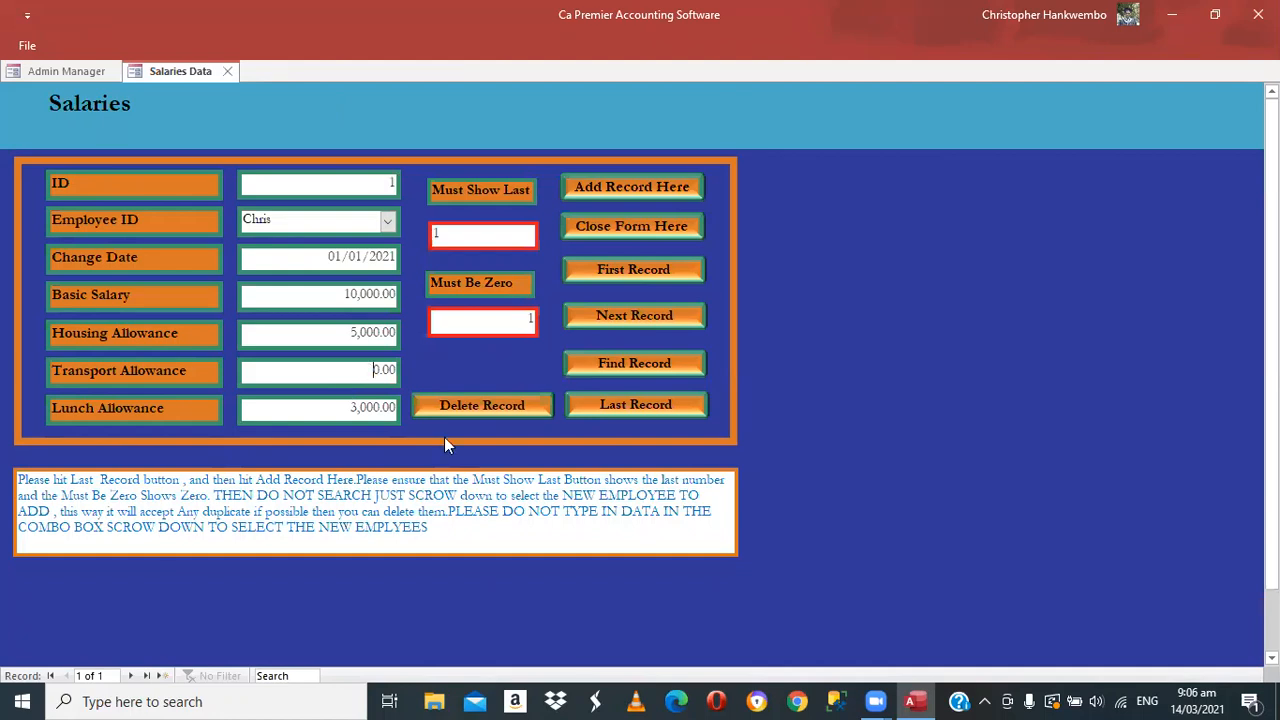
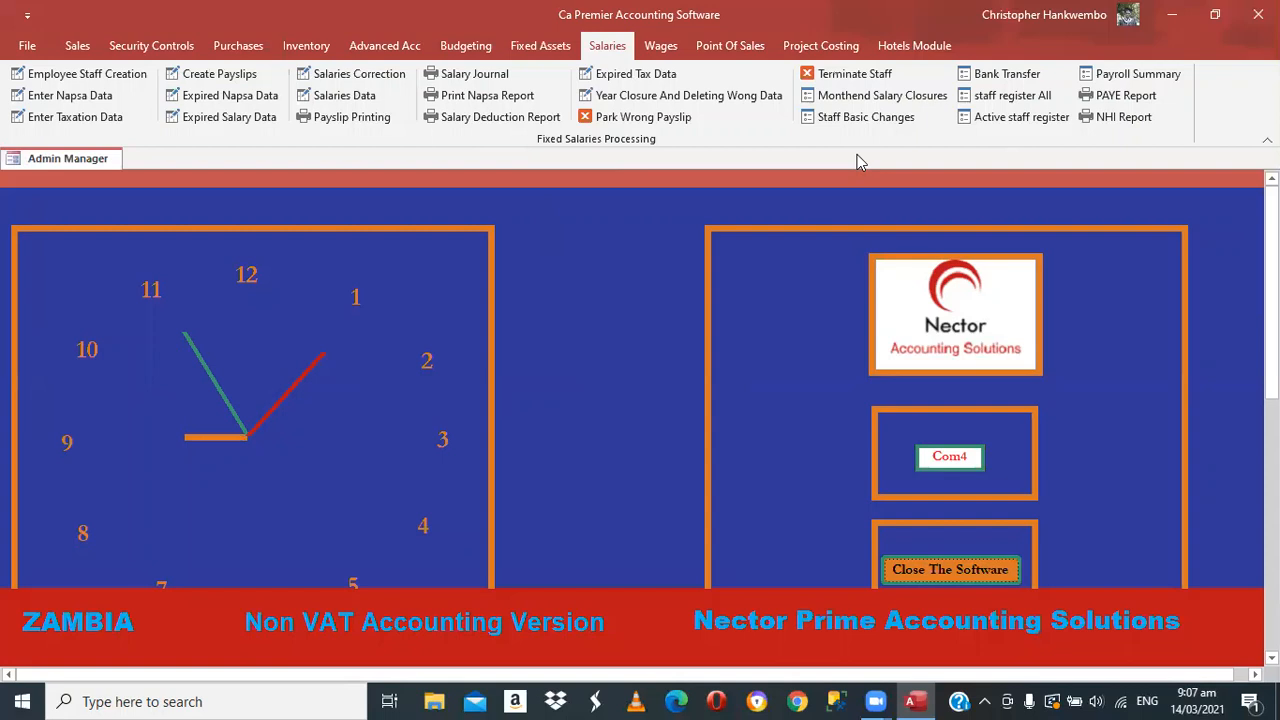
Open the Salaried Payslip Processing form with Create Payslips
click(212, 74)
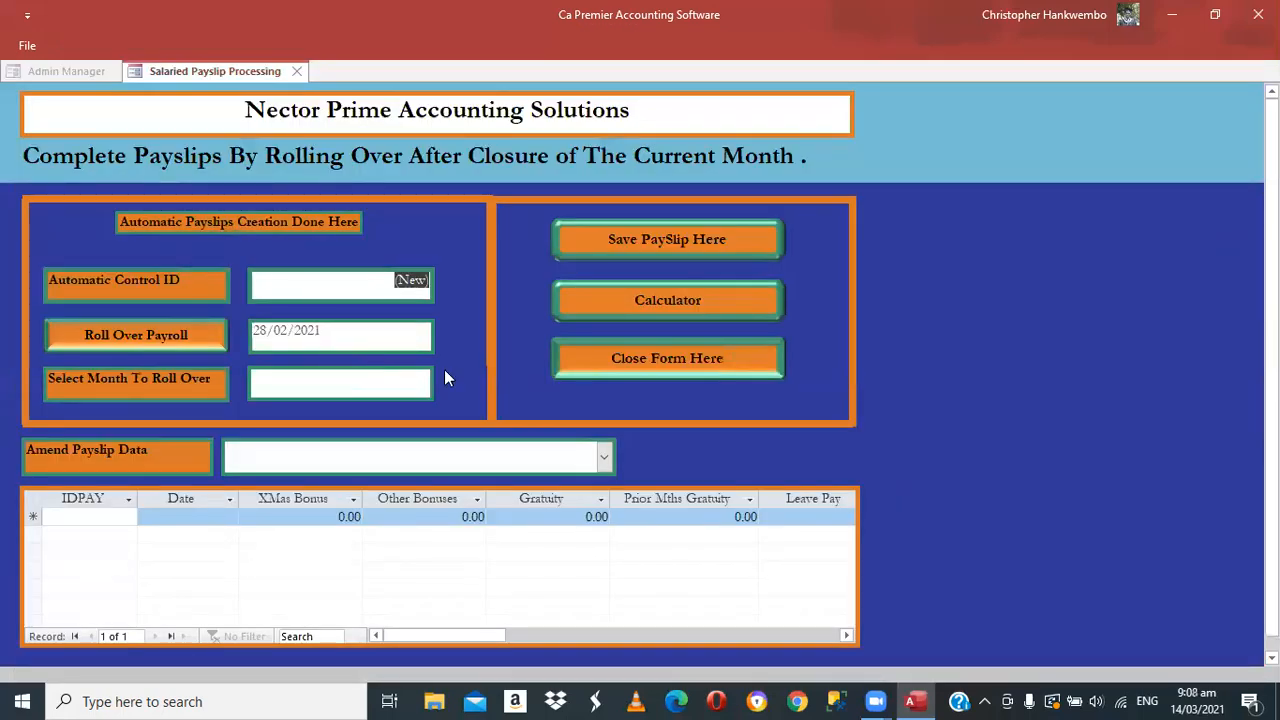
Roll the salaried payroll over to 31/03/2021
key(Tab)
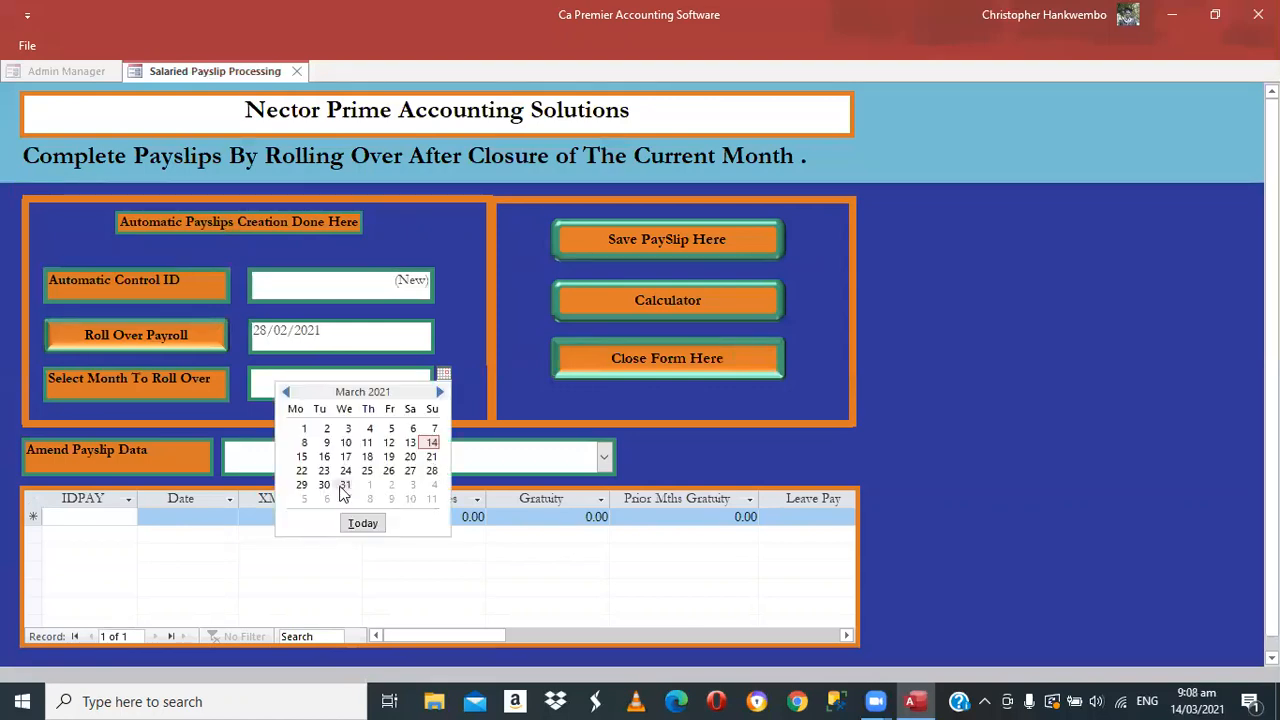
click(342, 485)
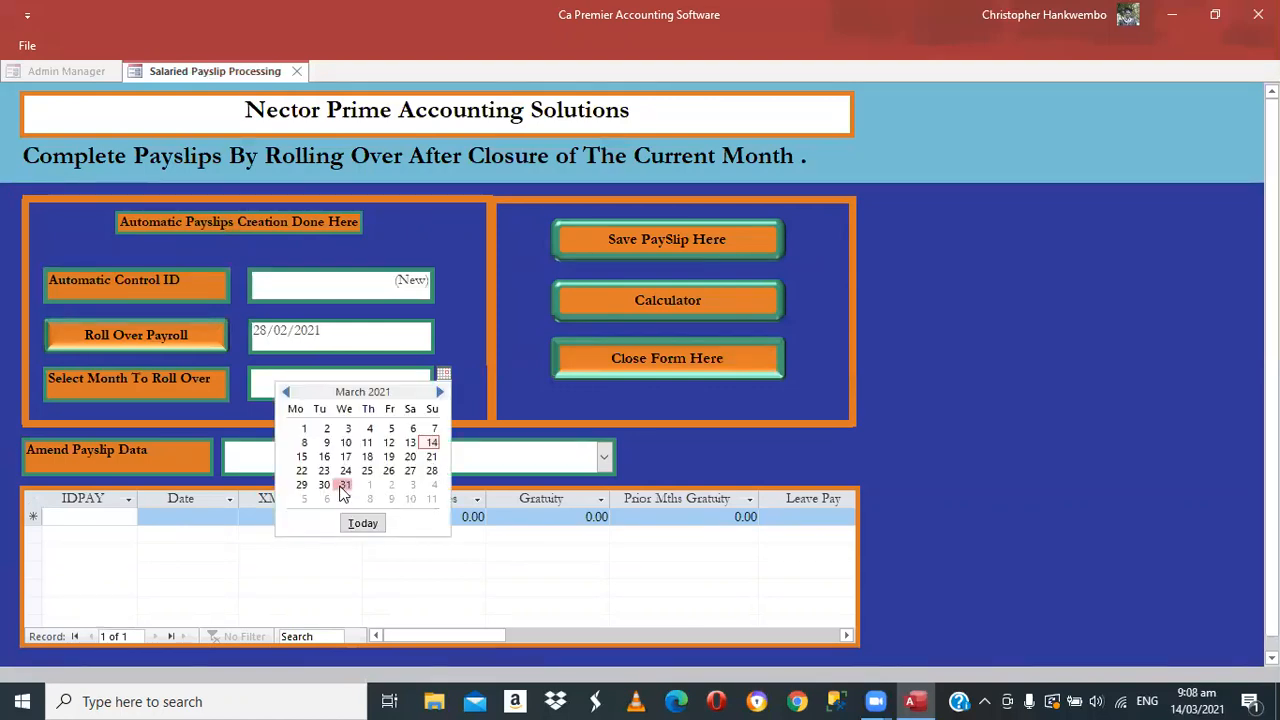
click(118, 338)
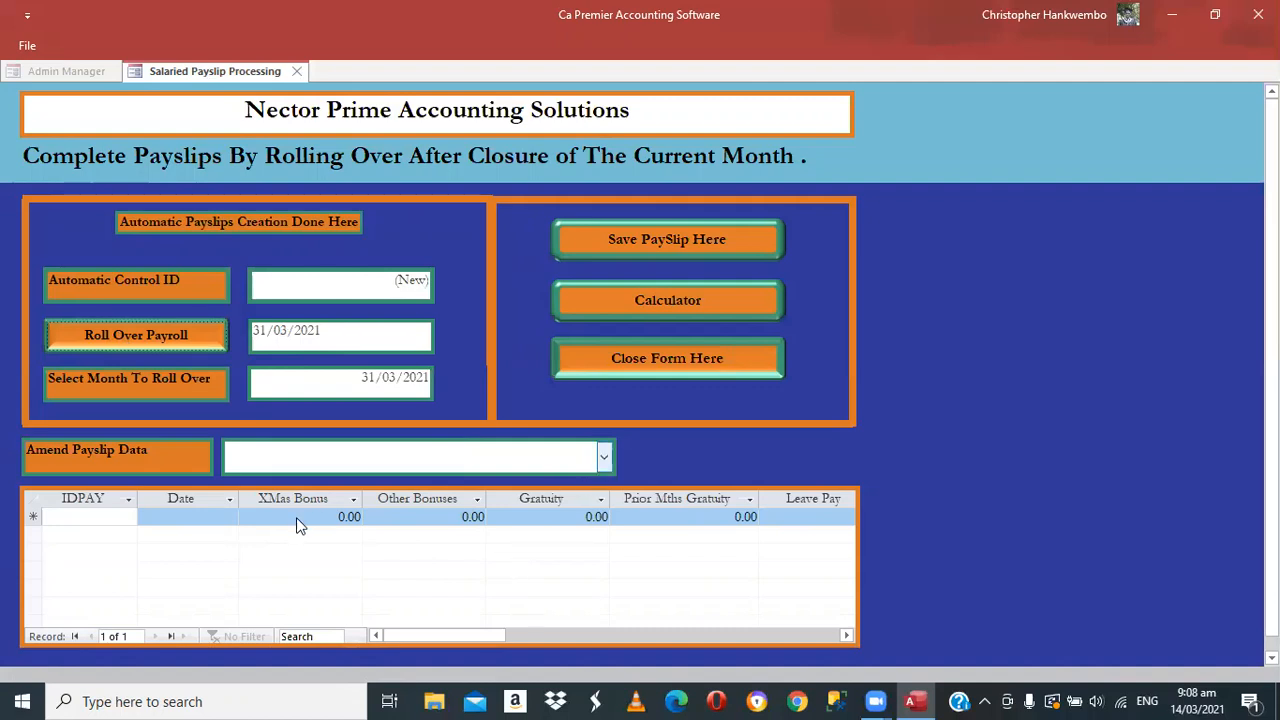
Check the Amend Payslip Data employee list without choosing anyone, then close the processing form
click(604, 457)
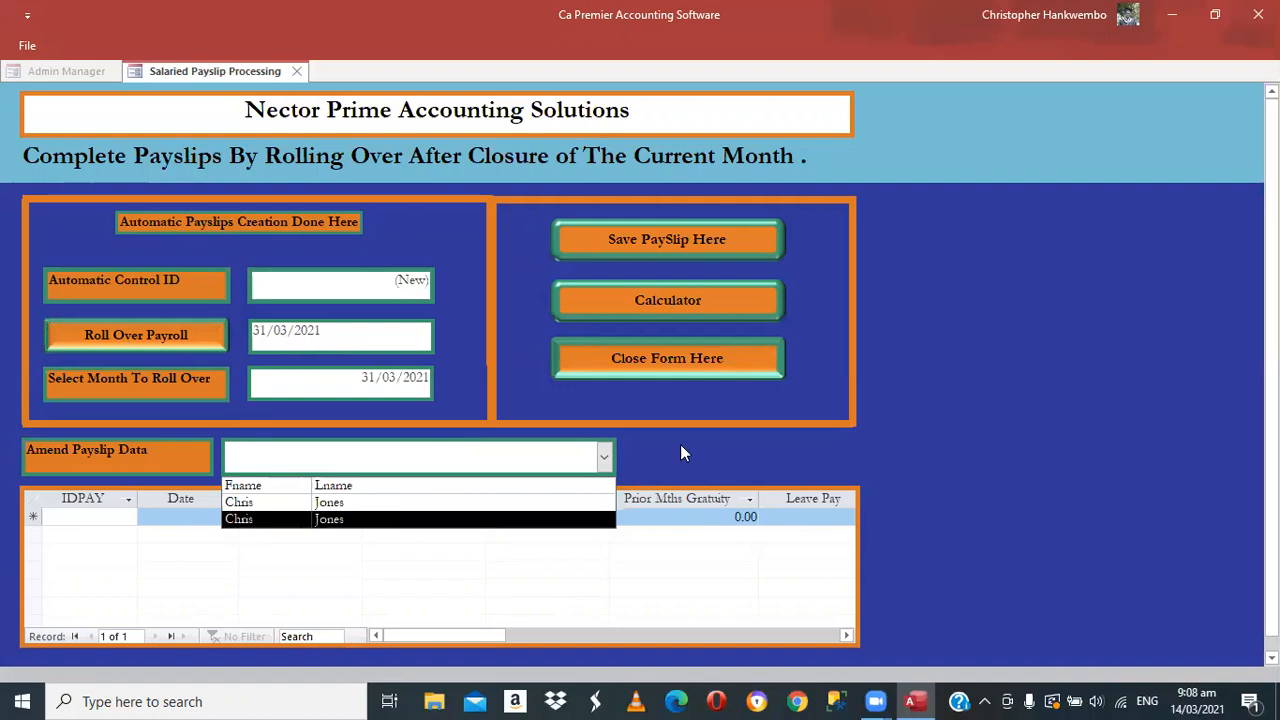
click(604, 459)
click(604, 459)
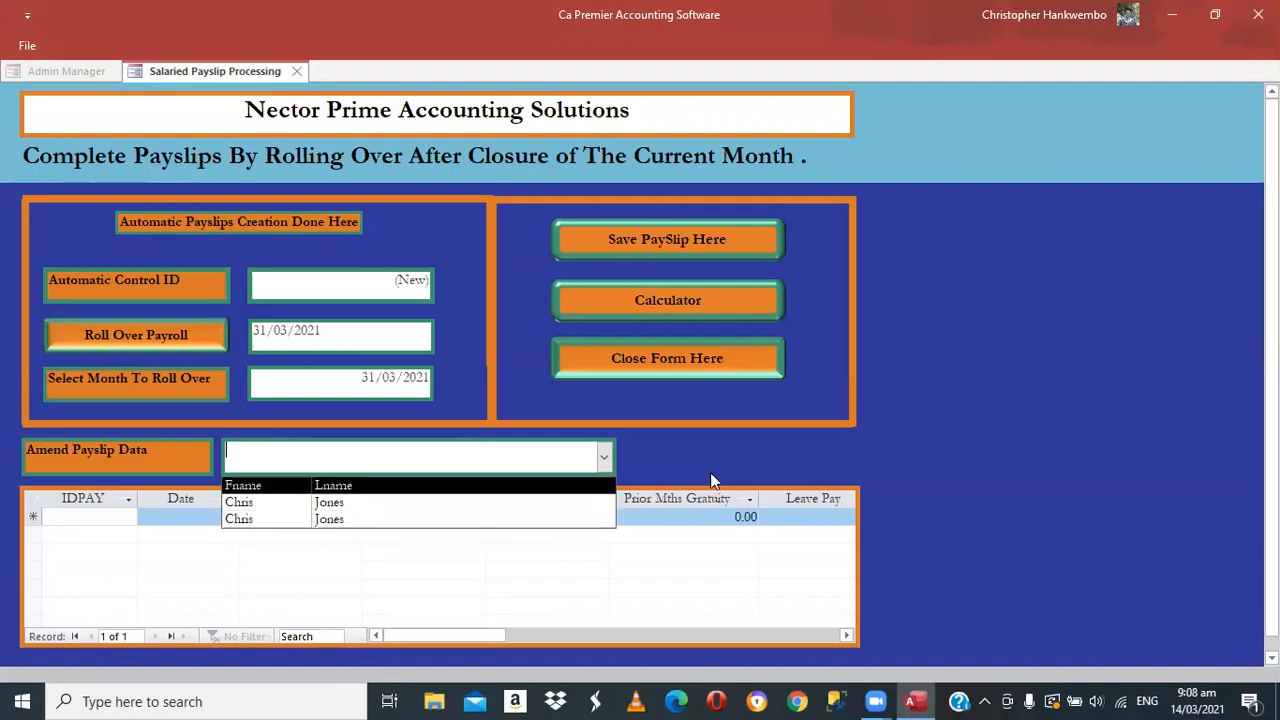
click(617, 268)
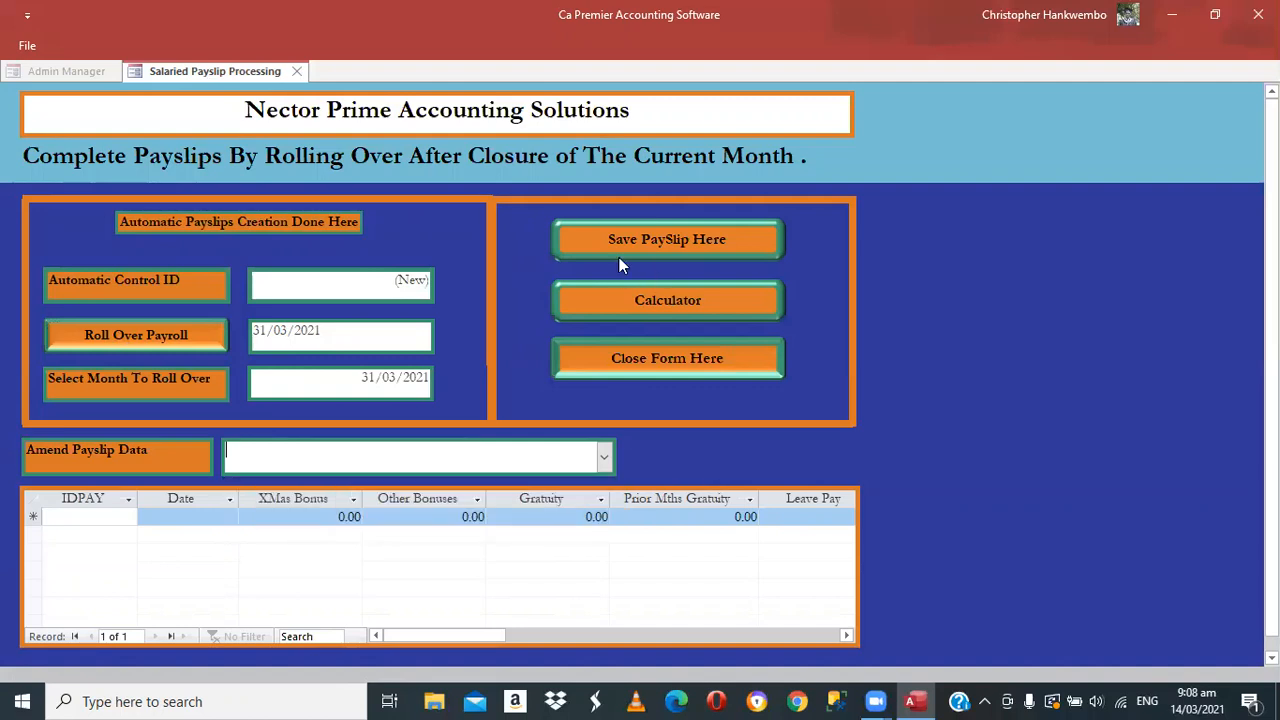
click(632, 364)
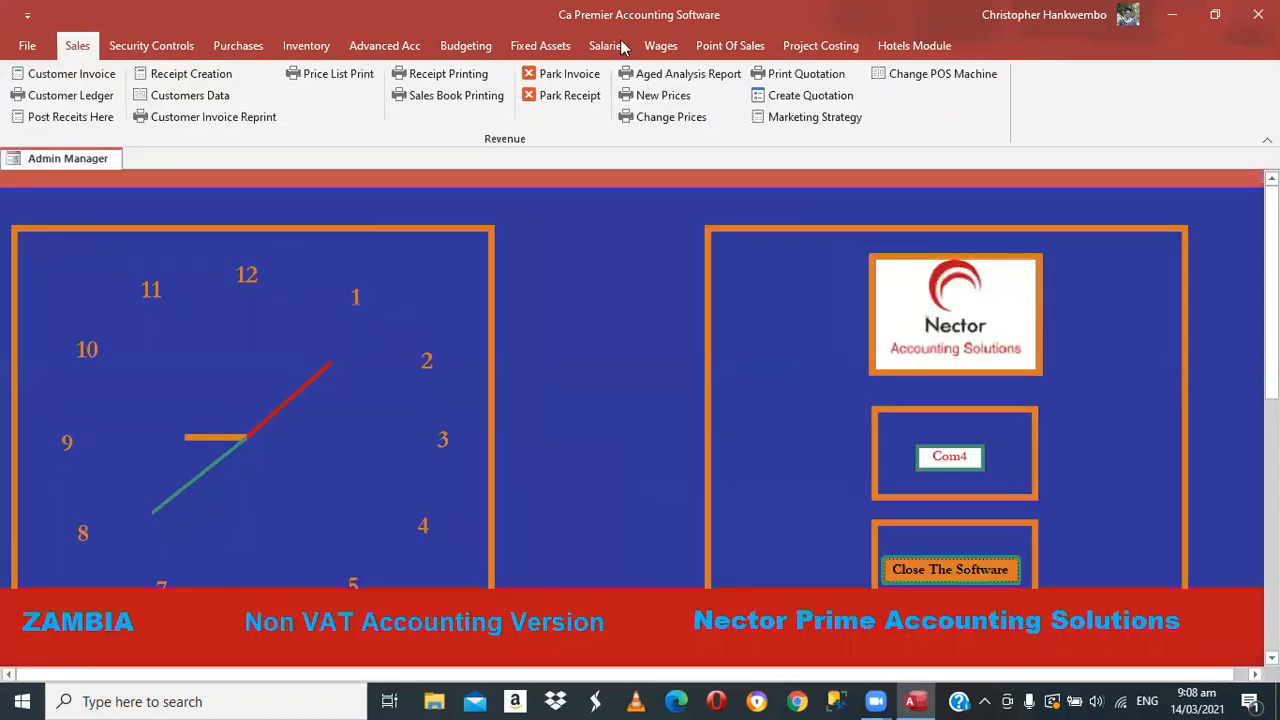
In Monthend Salary Closures, set the period 01/02/2021 to 28/02/2021
click(607, 46)
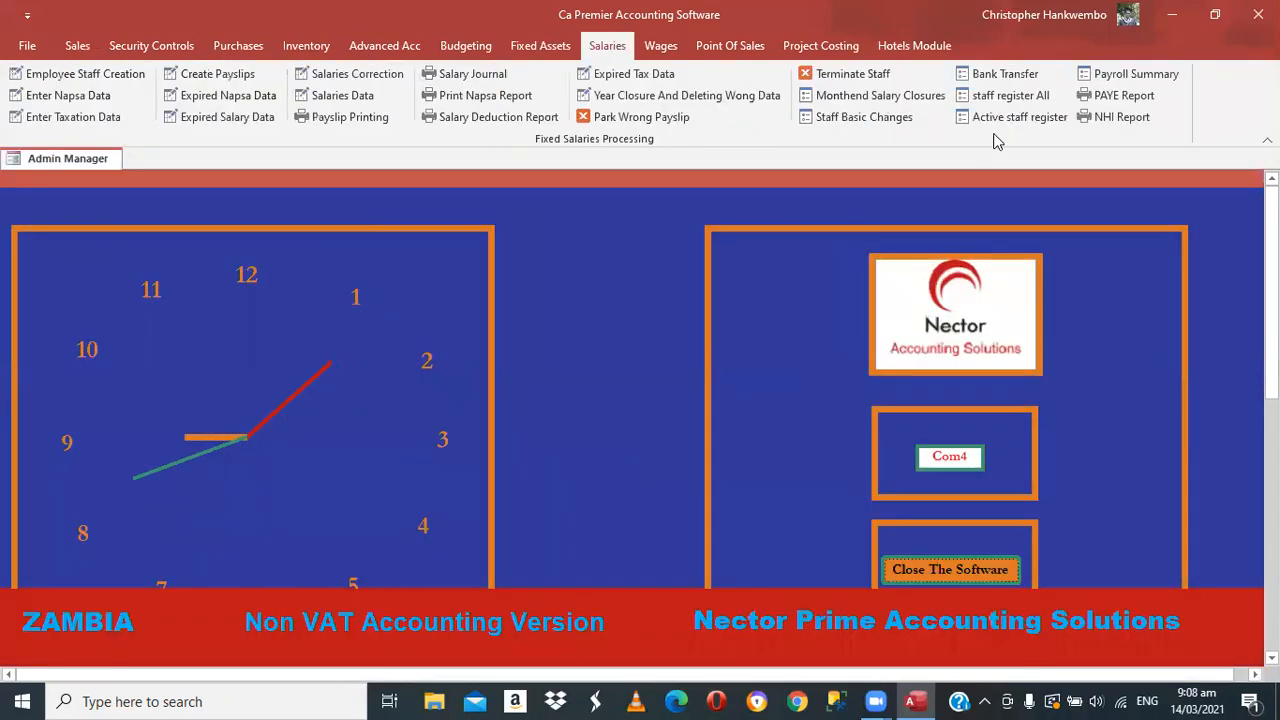
click(913, 104)
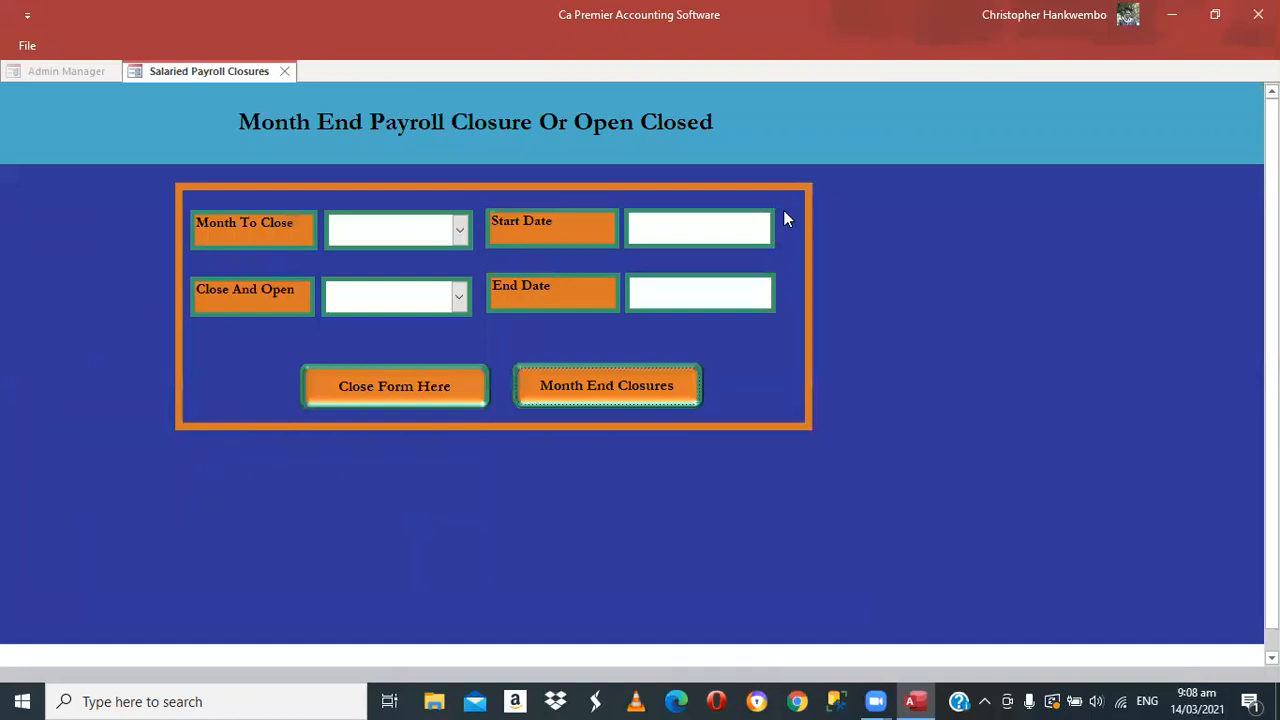
click(785, 217)
click(627, 236)
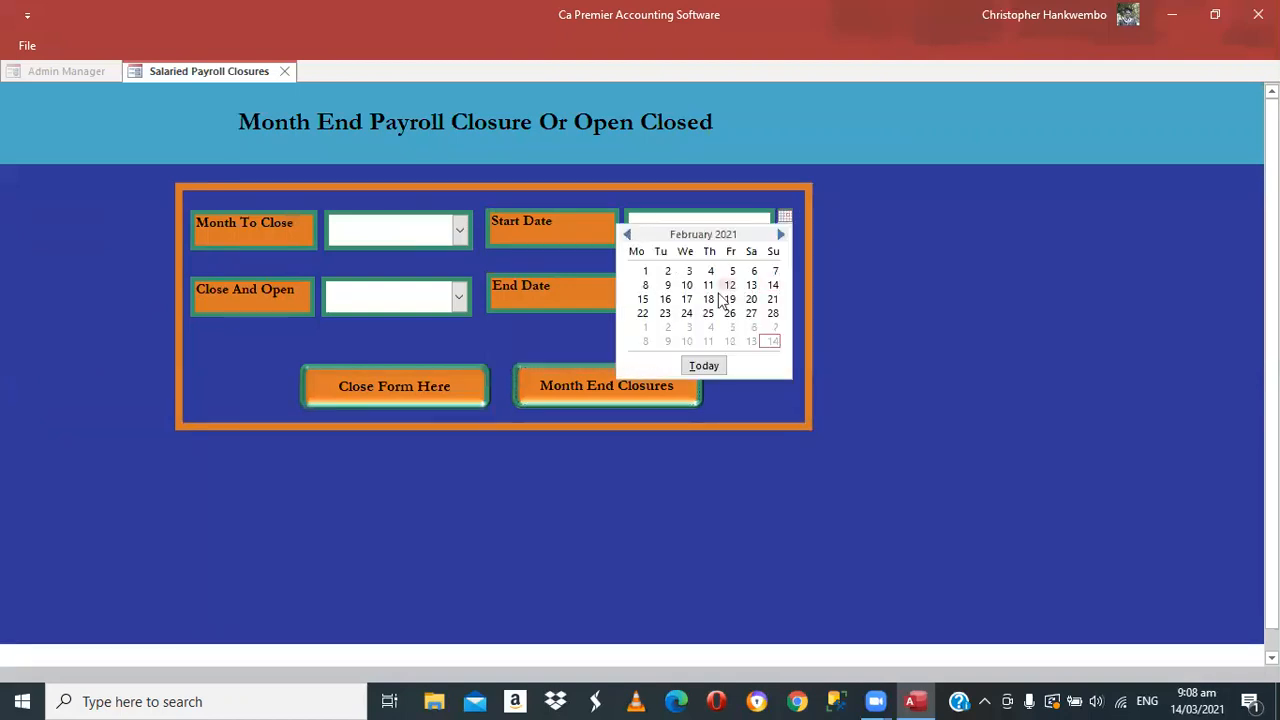
click(785, 285)
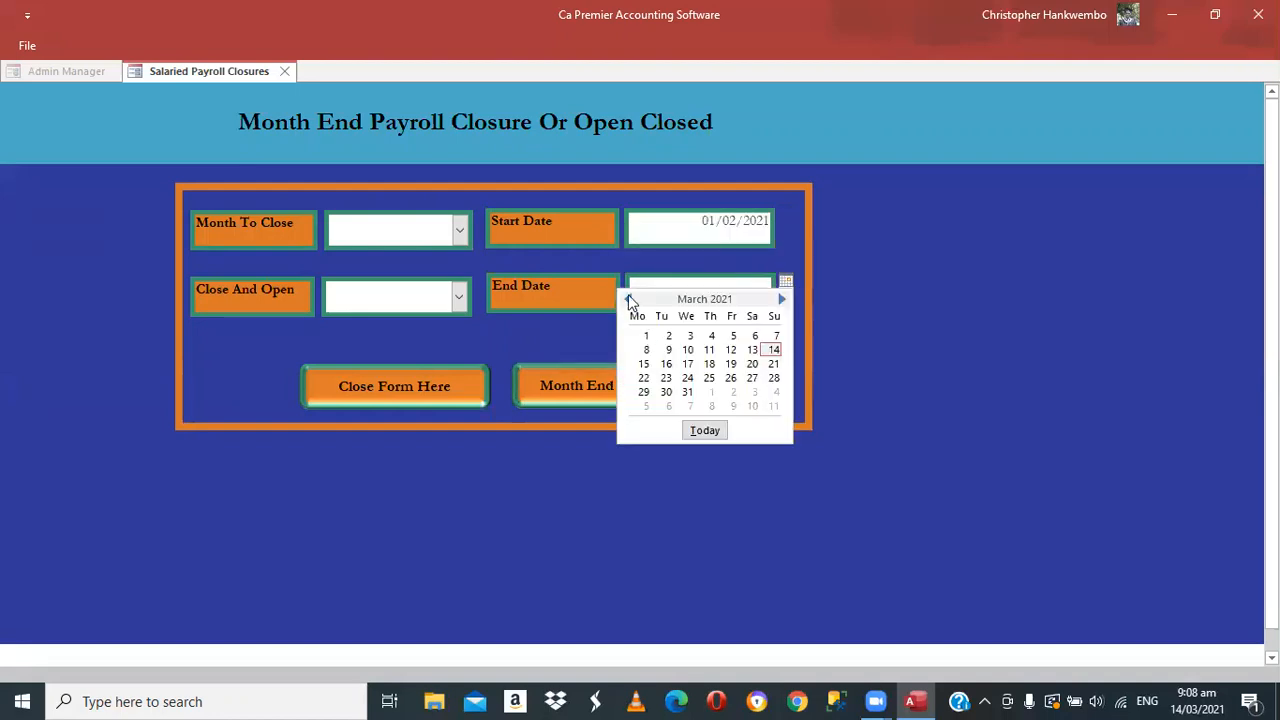
click(628, 300)
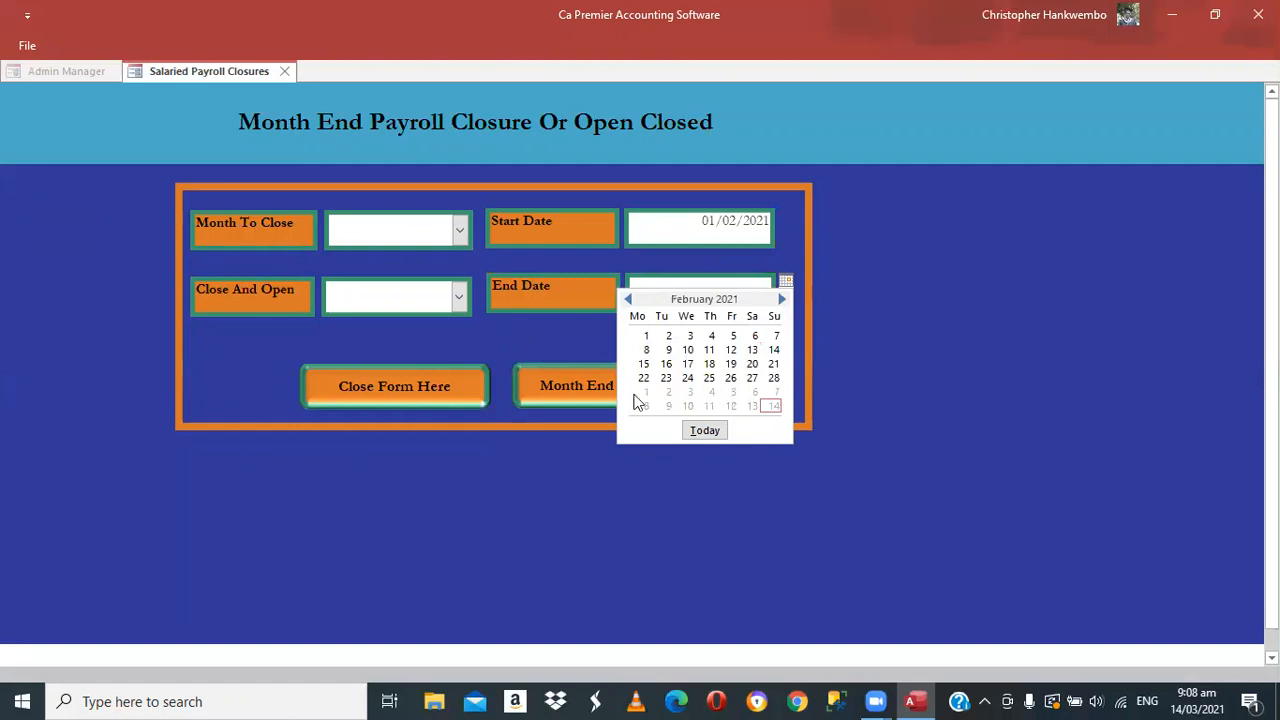
click(773, 378)
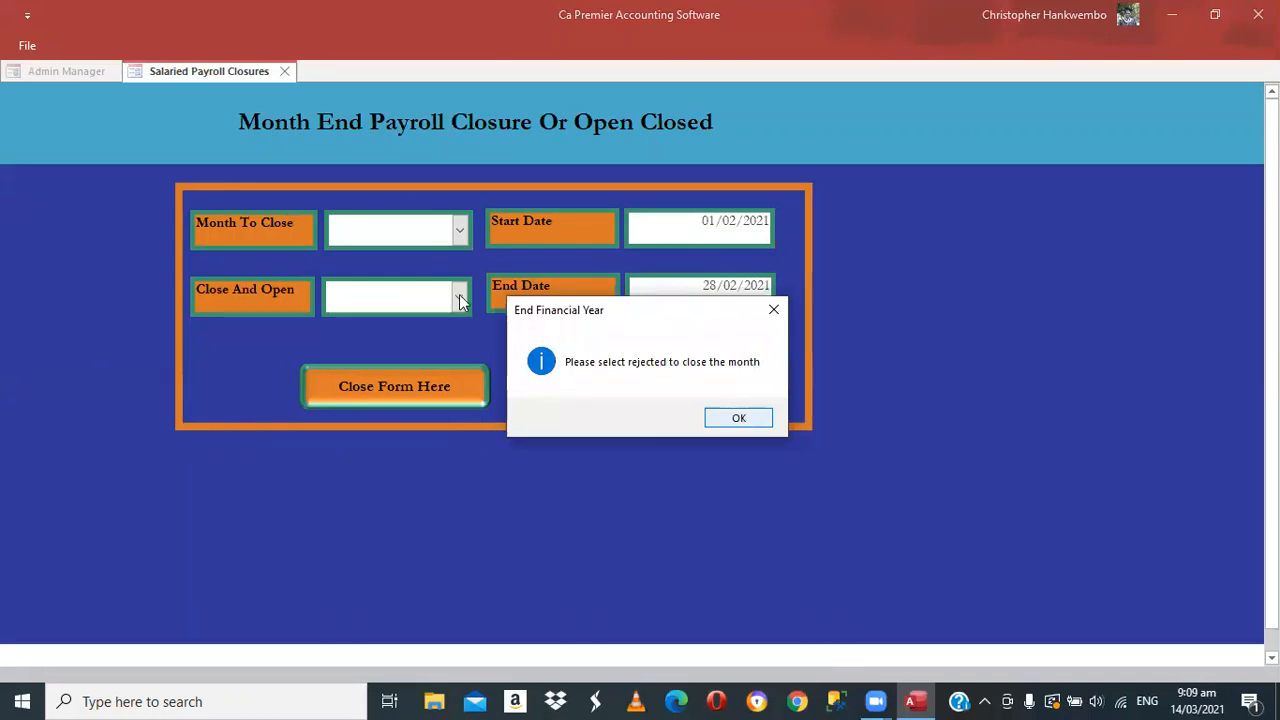
Choose Close as the month-end action and post the February closure successfully
key(Return)
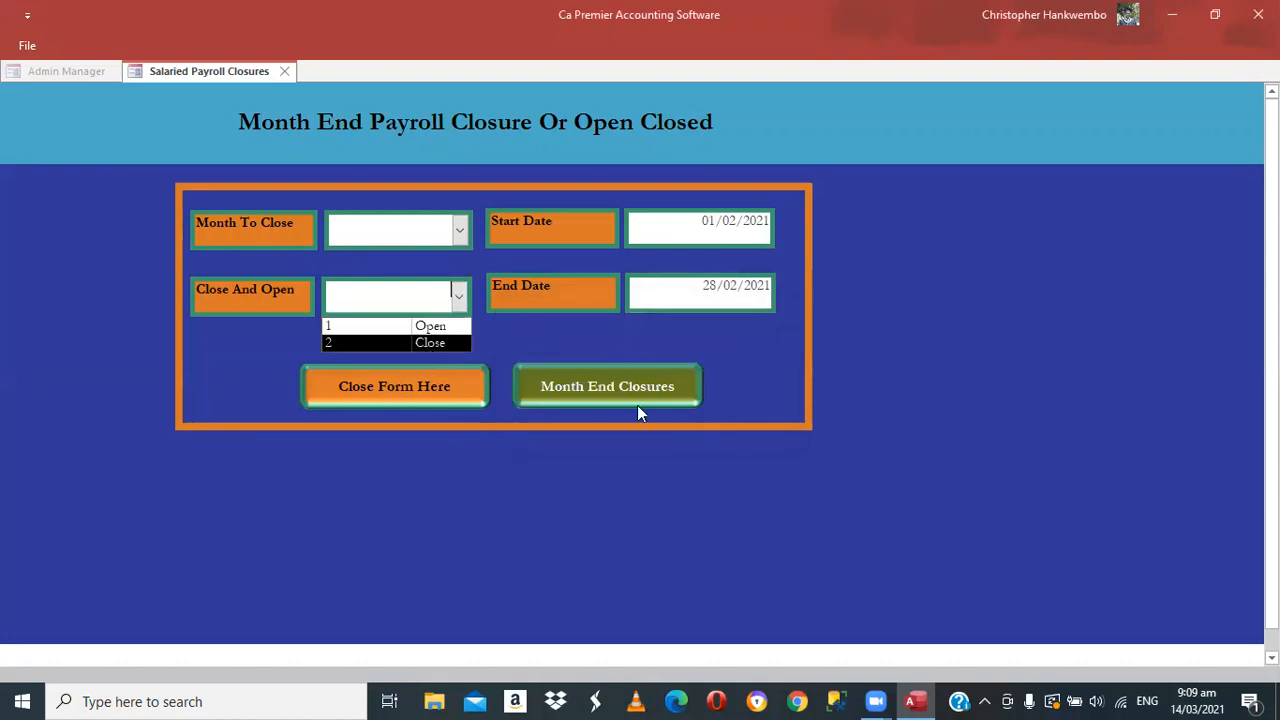
click(637, 405)
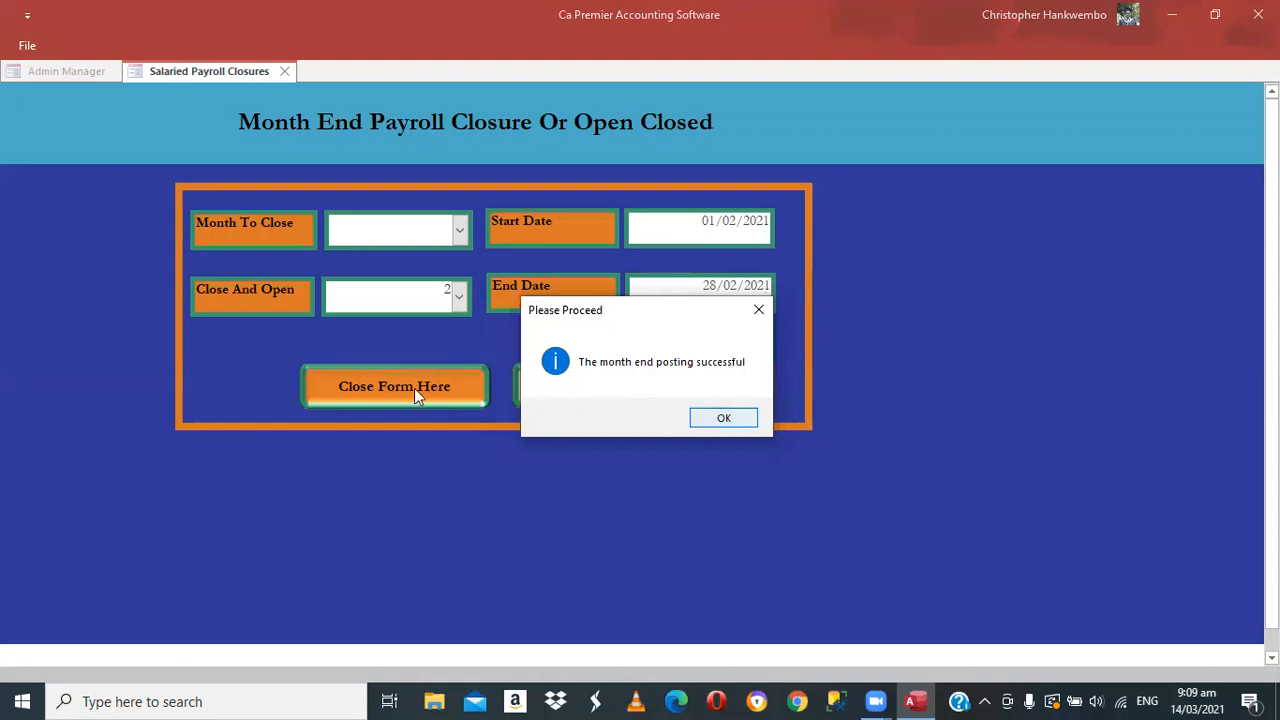
key(Return)
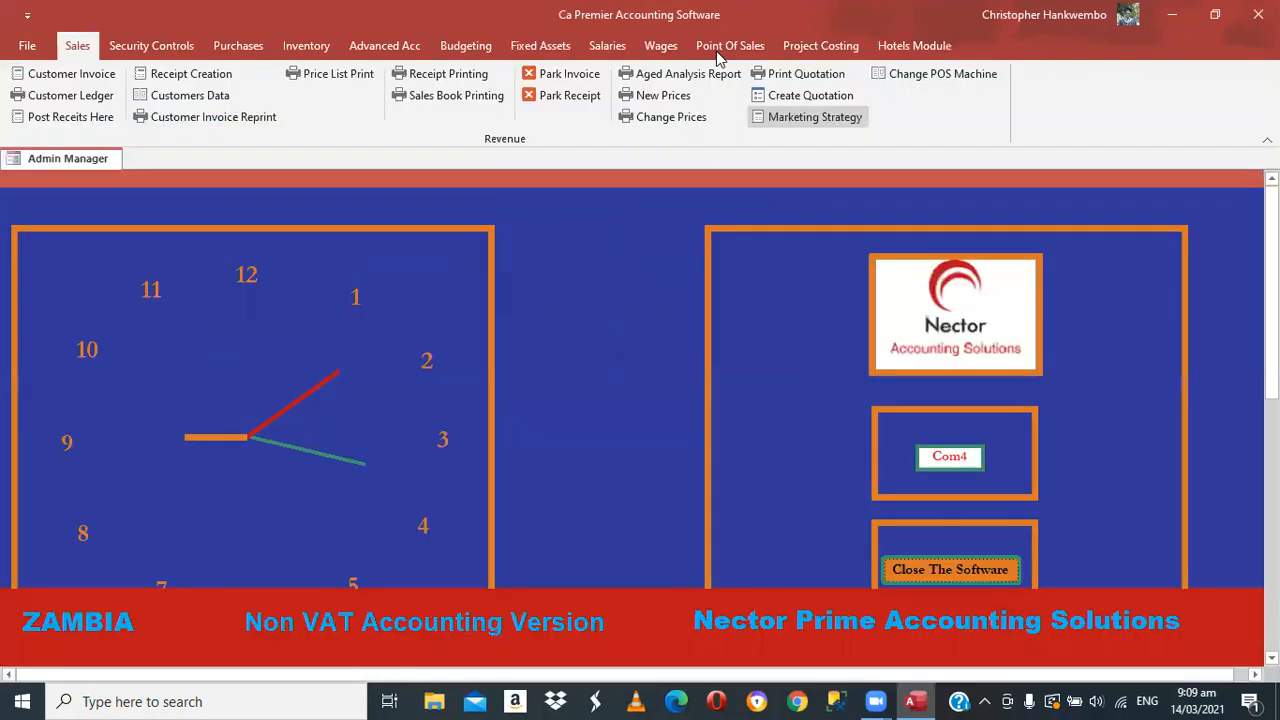
click(607, 46)
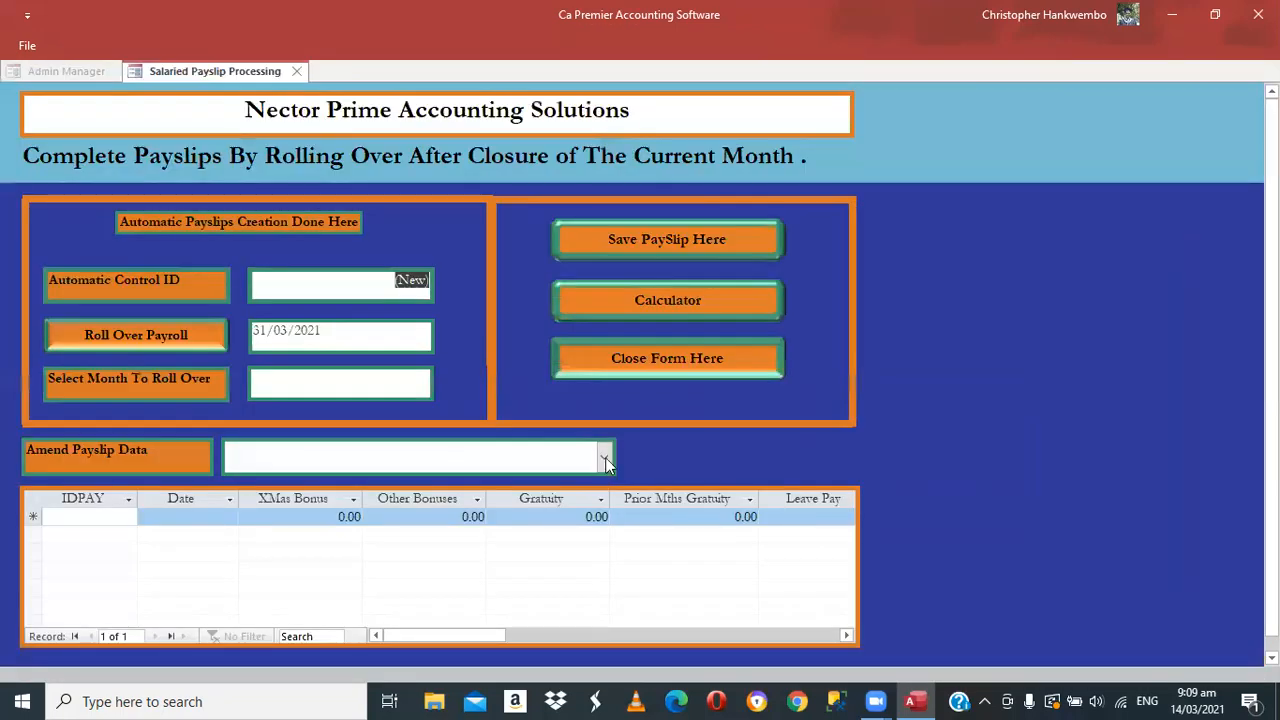
Load the employee's March payslip record from Amend Payslip Data, then close the form
click(605, 458)
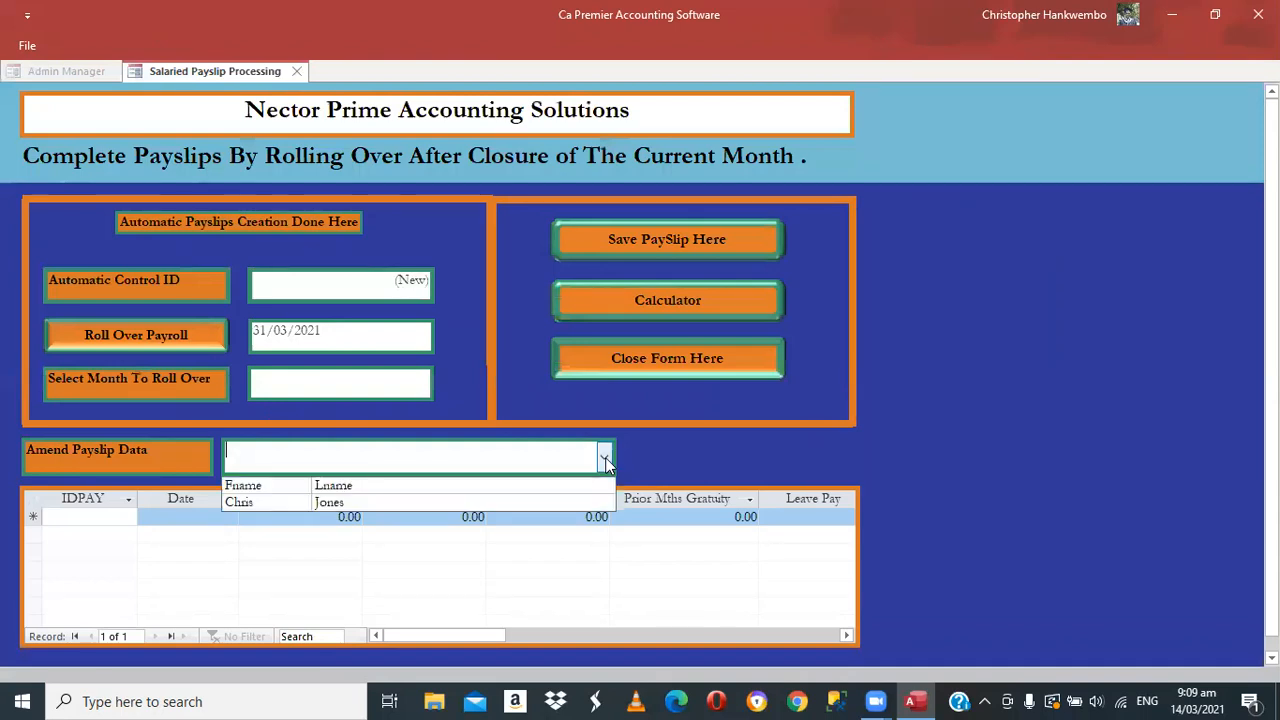
click(299, 501)
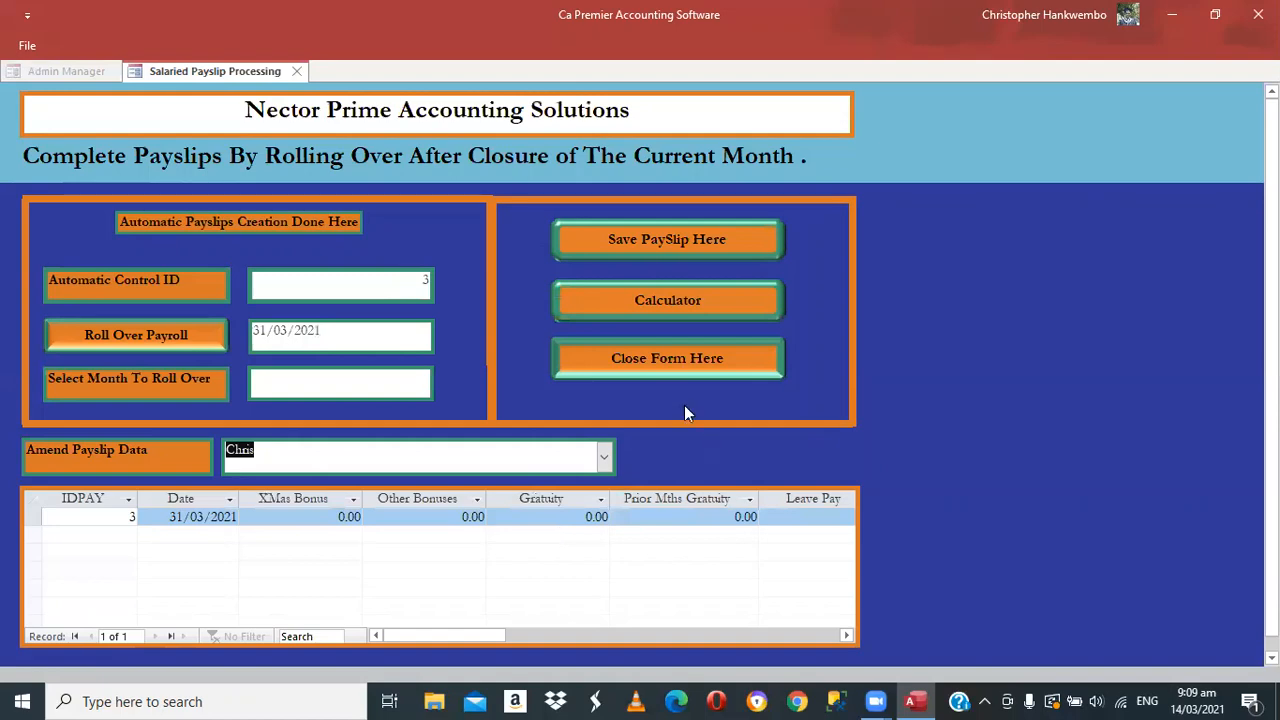
click(645, 362)
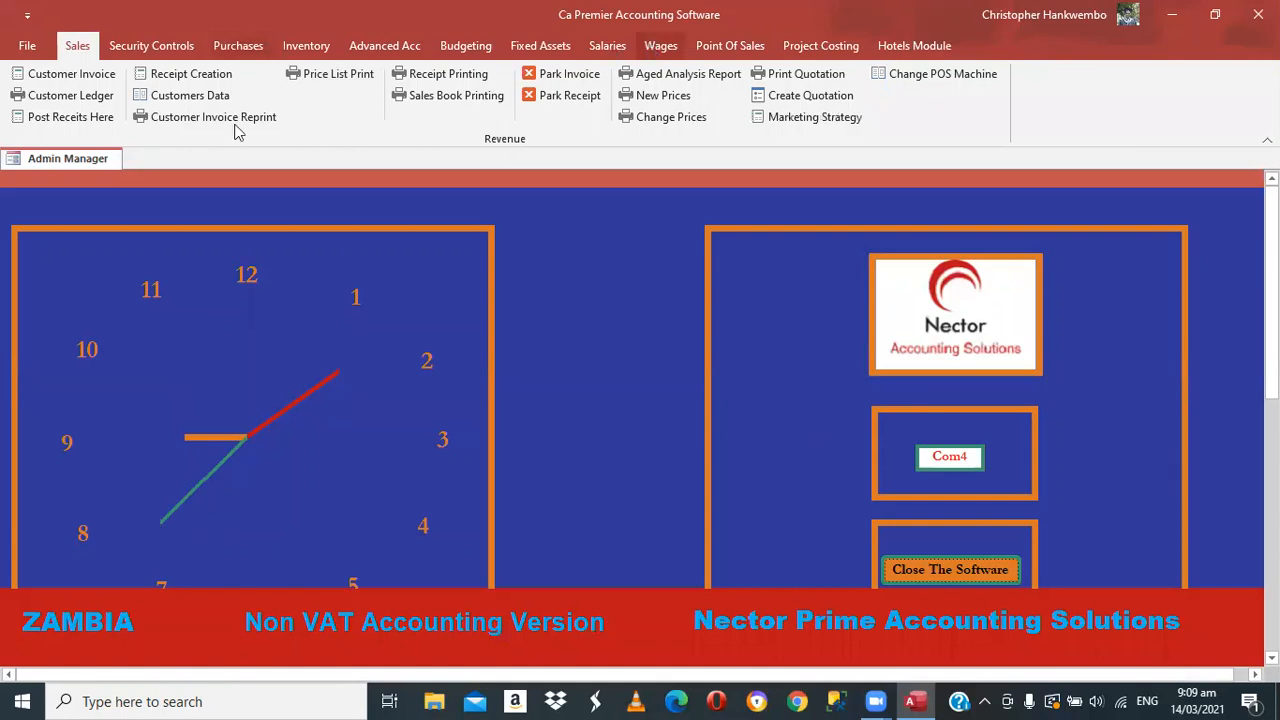
Open the pay statement printing form with dates 01/03/2021 to 31/03/2021
scroll(237, 131, down, 7)
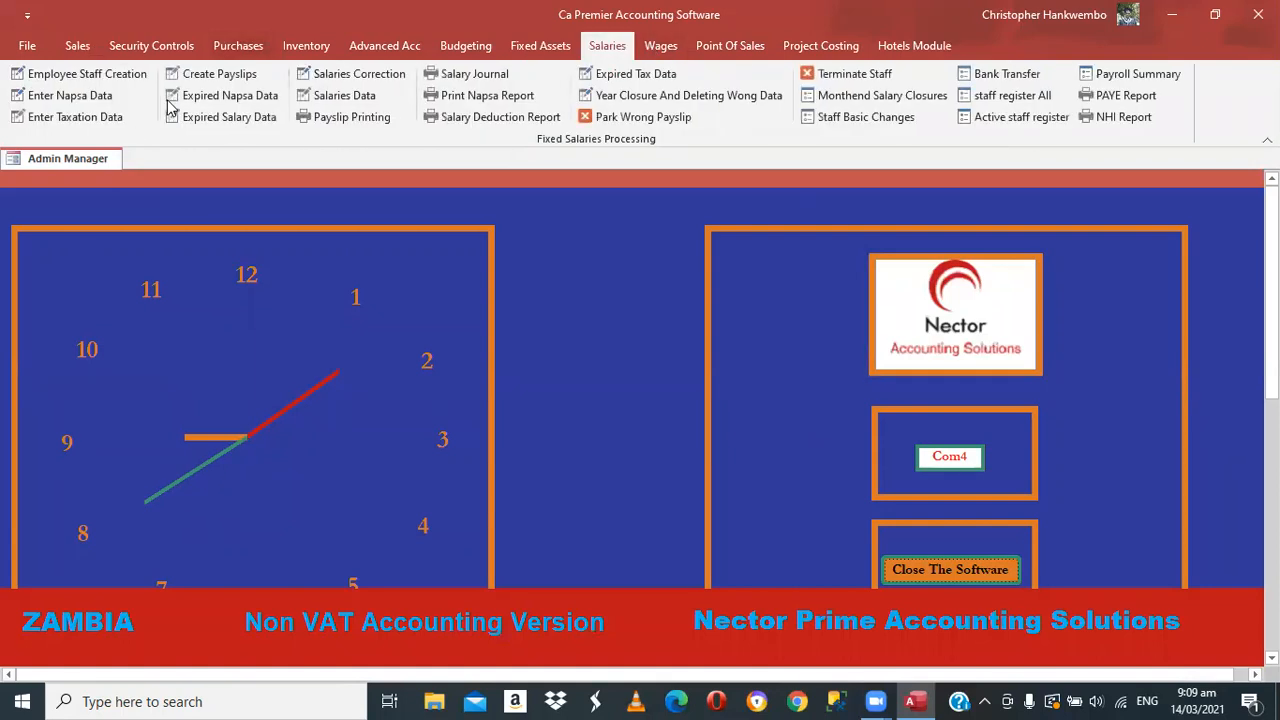
click(360, 120)
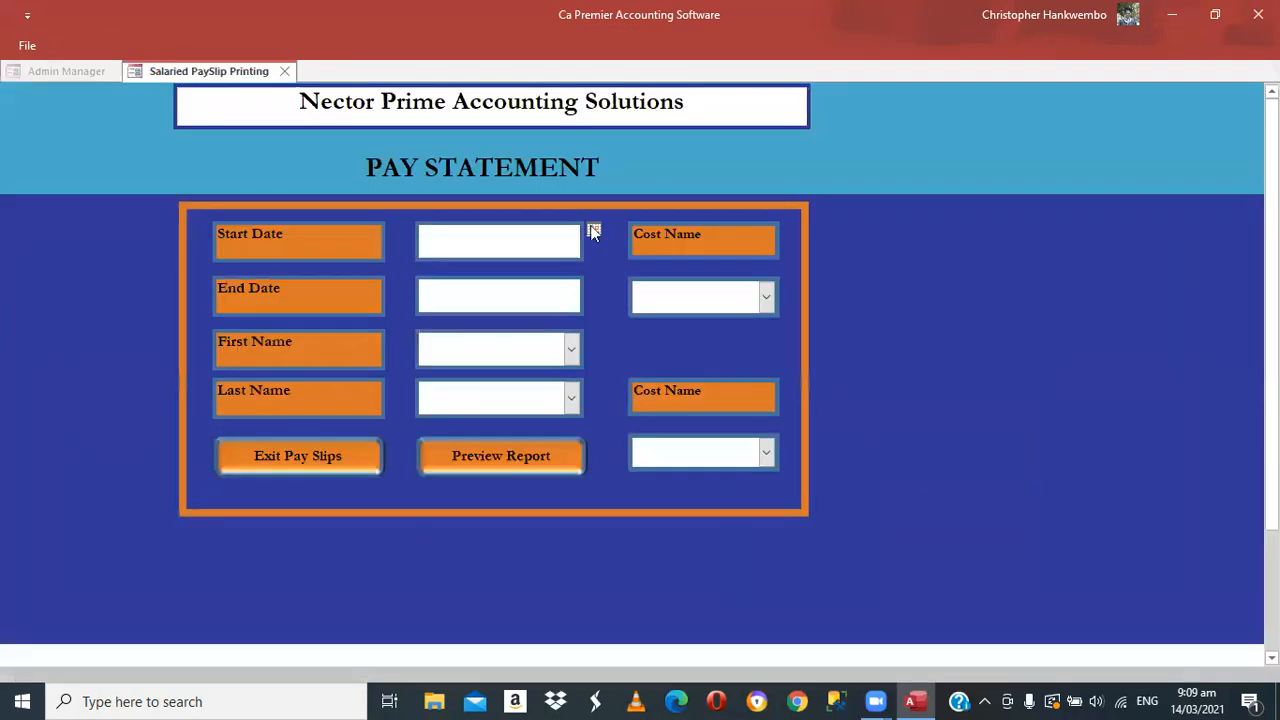
click(592, 230)
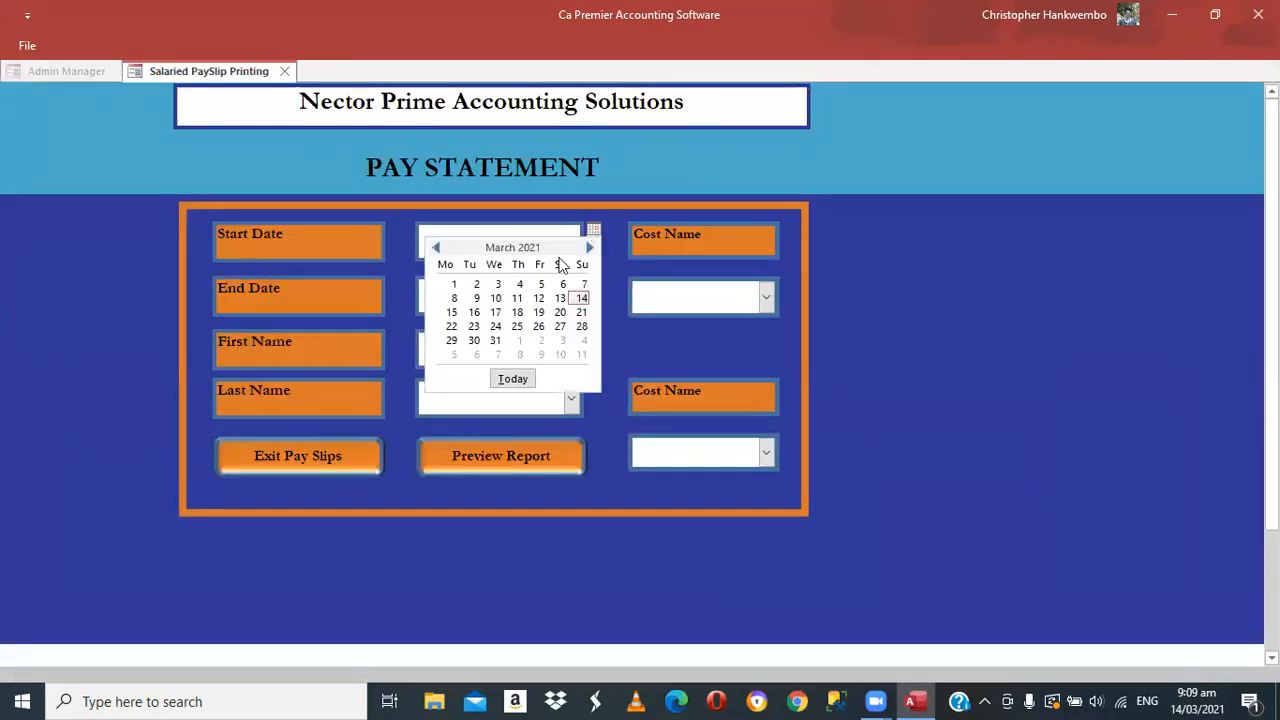
click(453, 284)
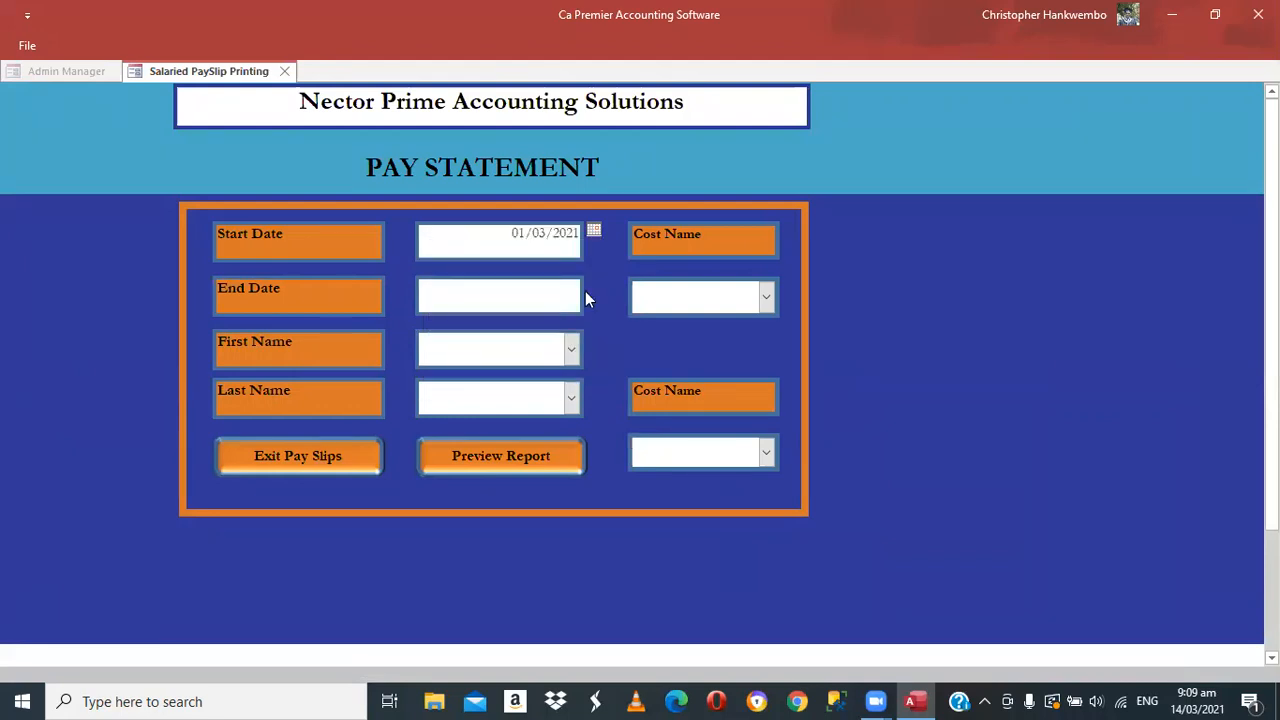
click(595, 286)
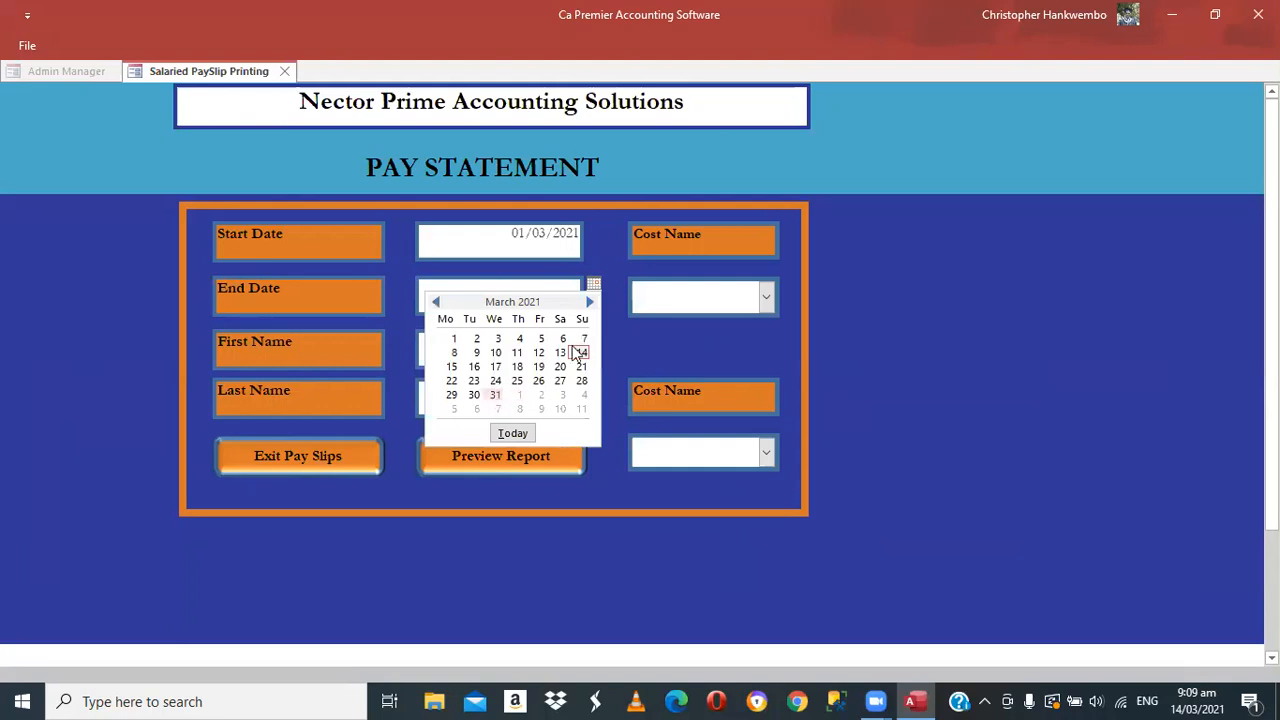
click(496, 395)
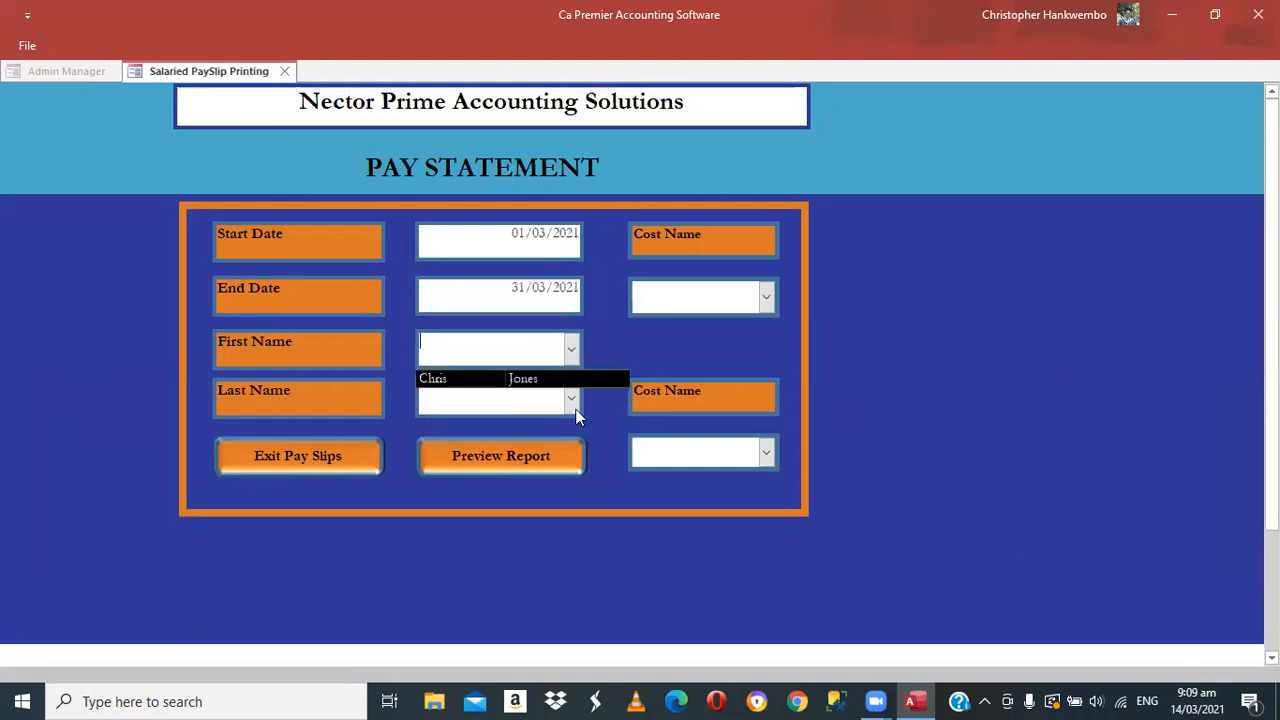
Fill the employee's name, cost names Accounts Dept and Nursing Assistant Dept, and preview
click(523, 376)
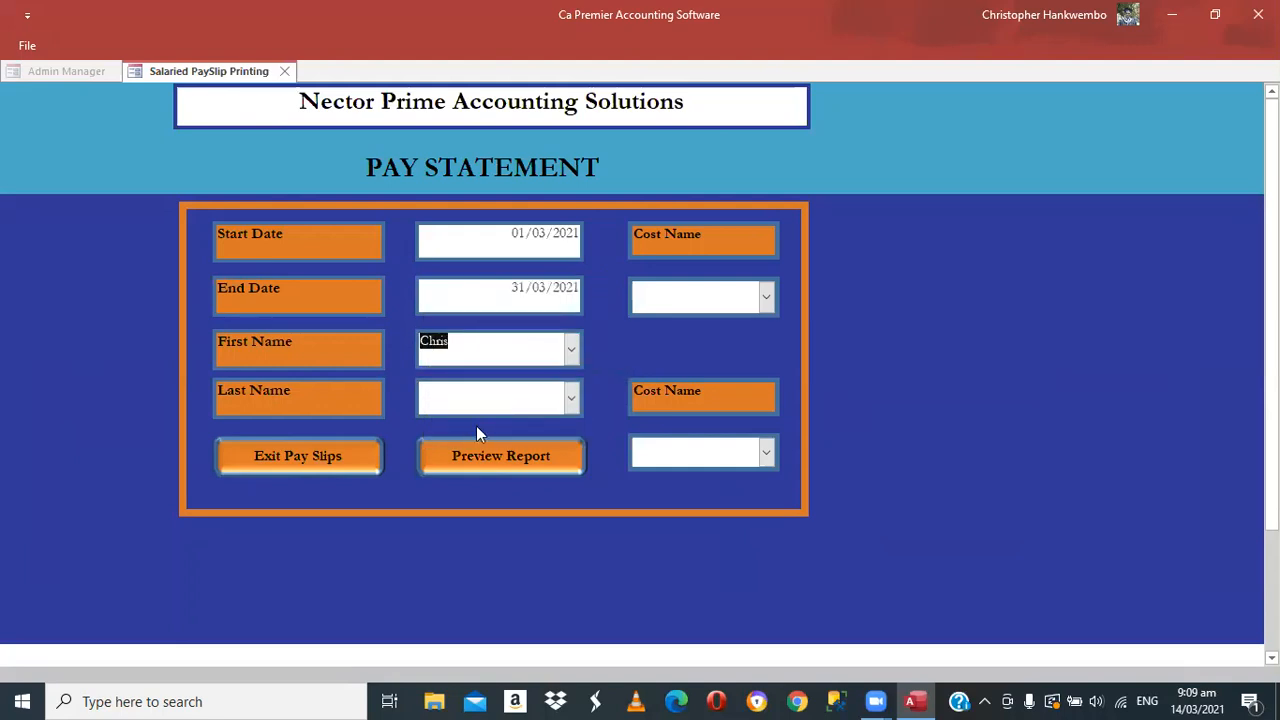
key(Return)
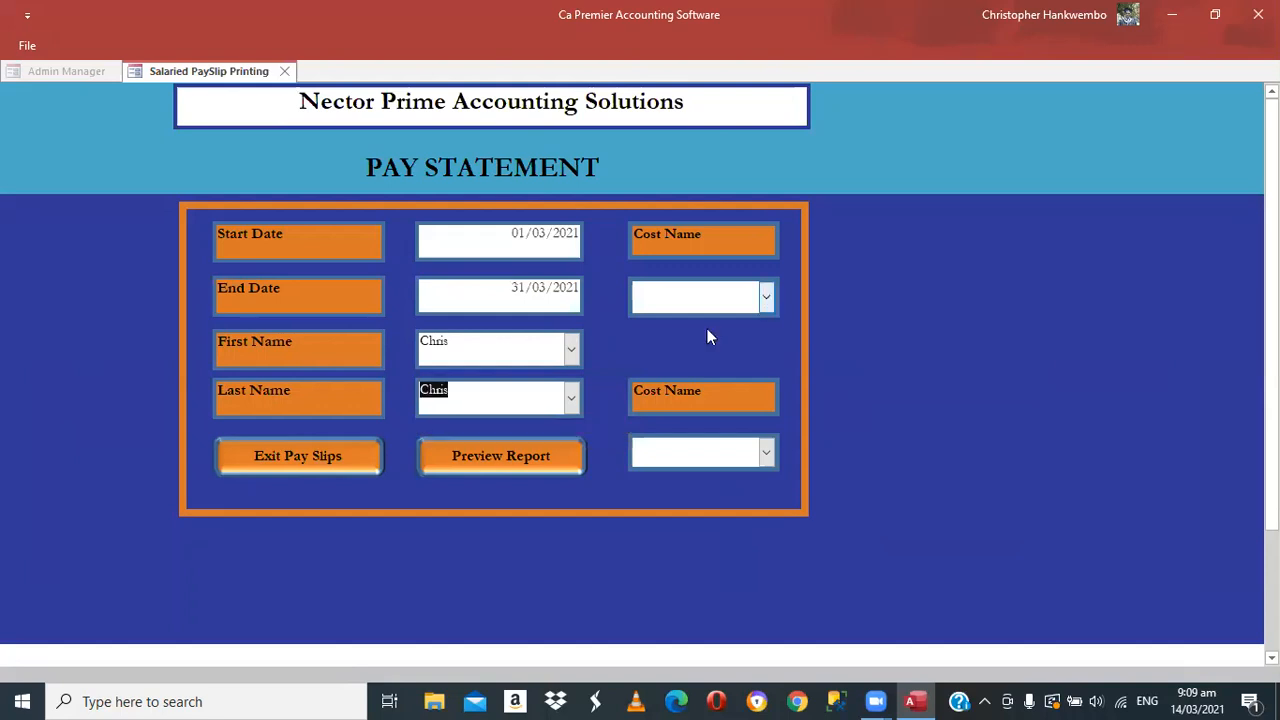
key(Tab)
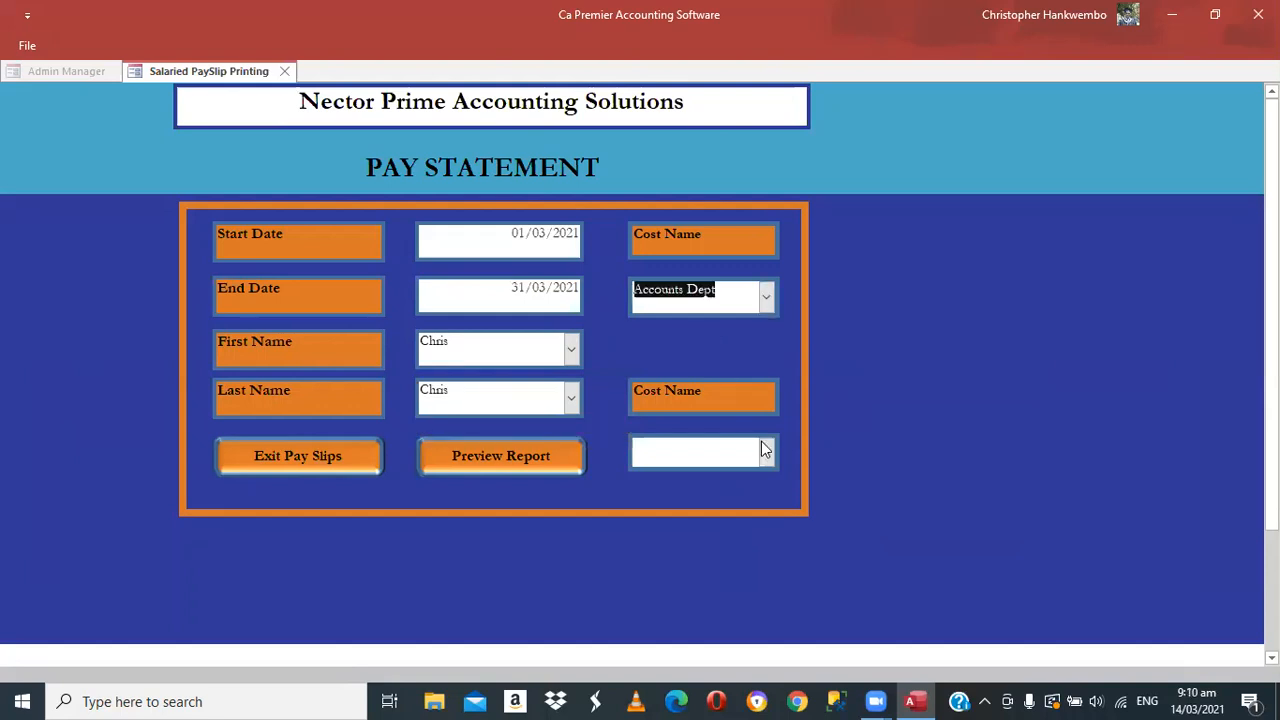
key(Tab)
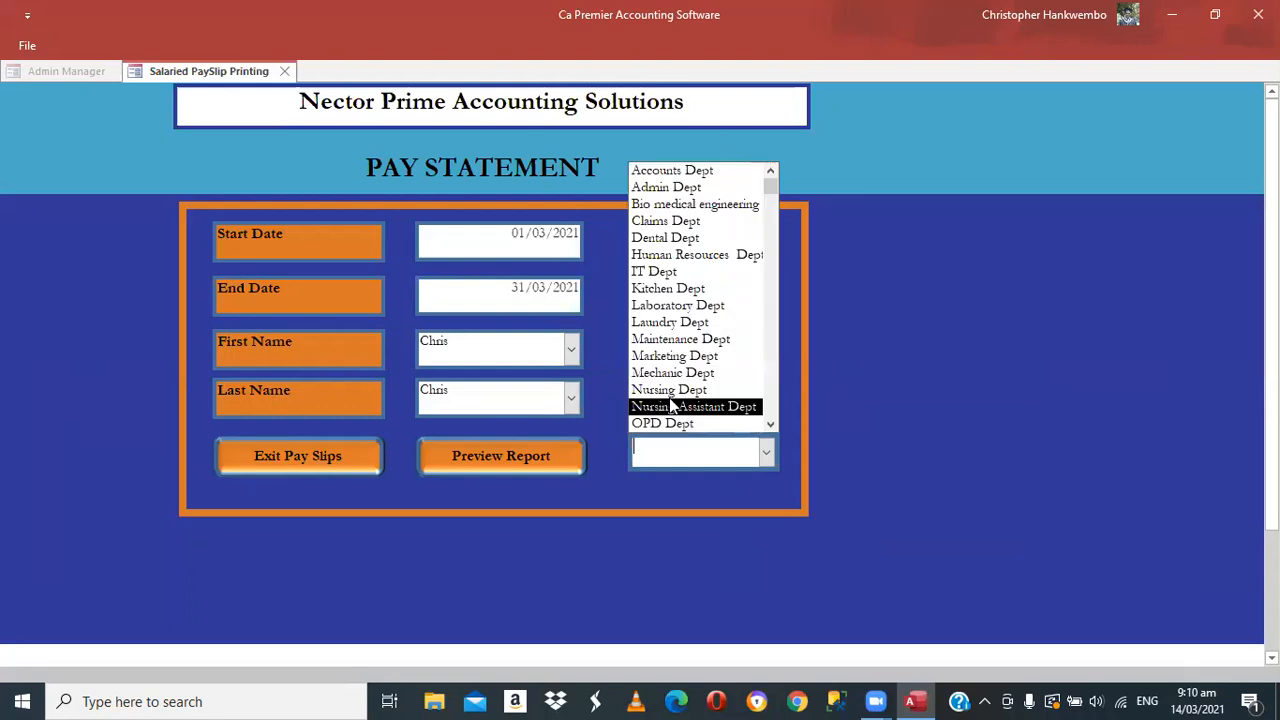
click(519, 448)
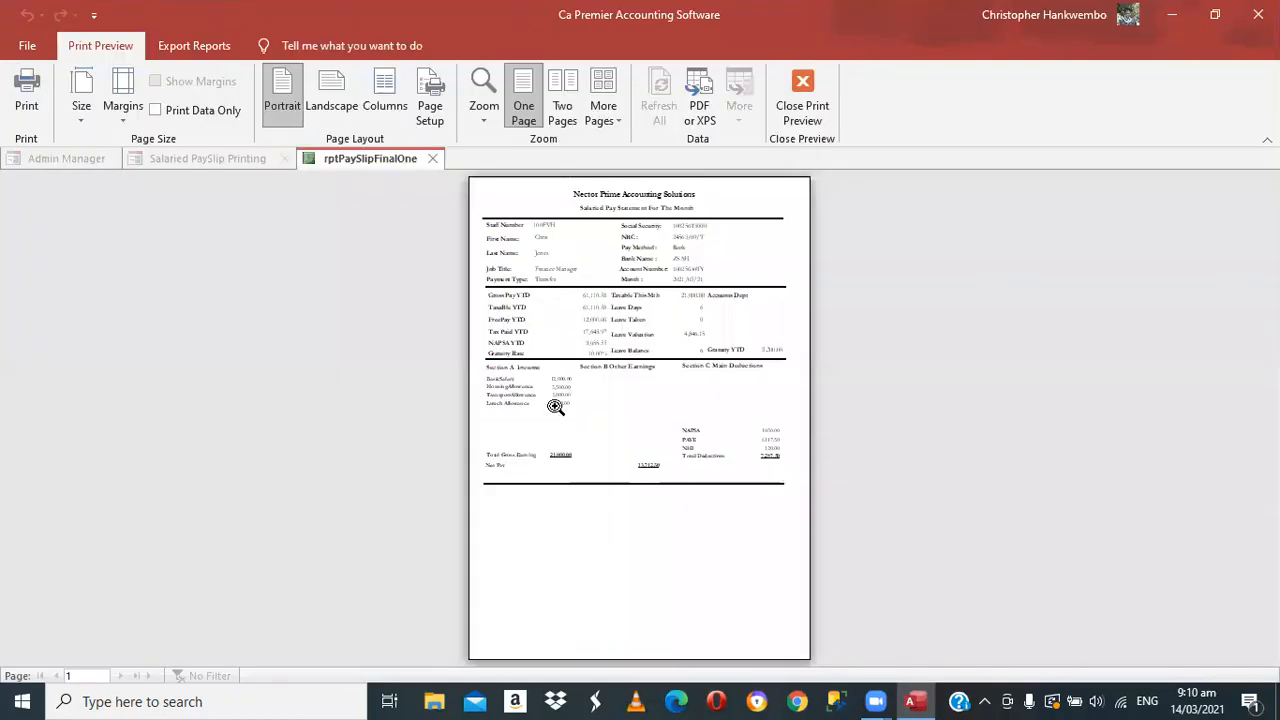
click(723, 474)
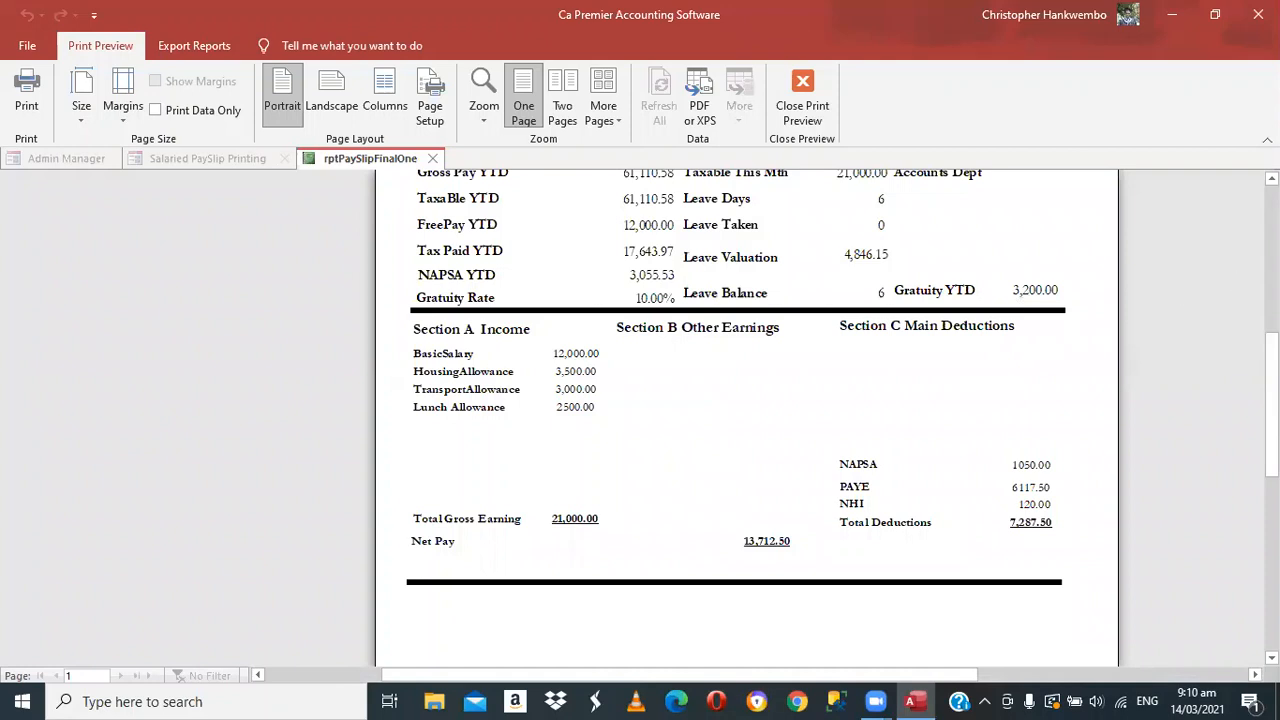
scroll(746, 420, up, 3)
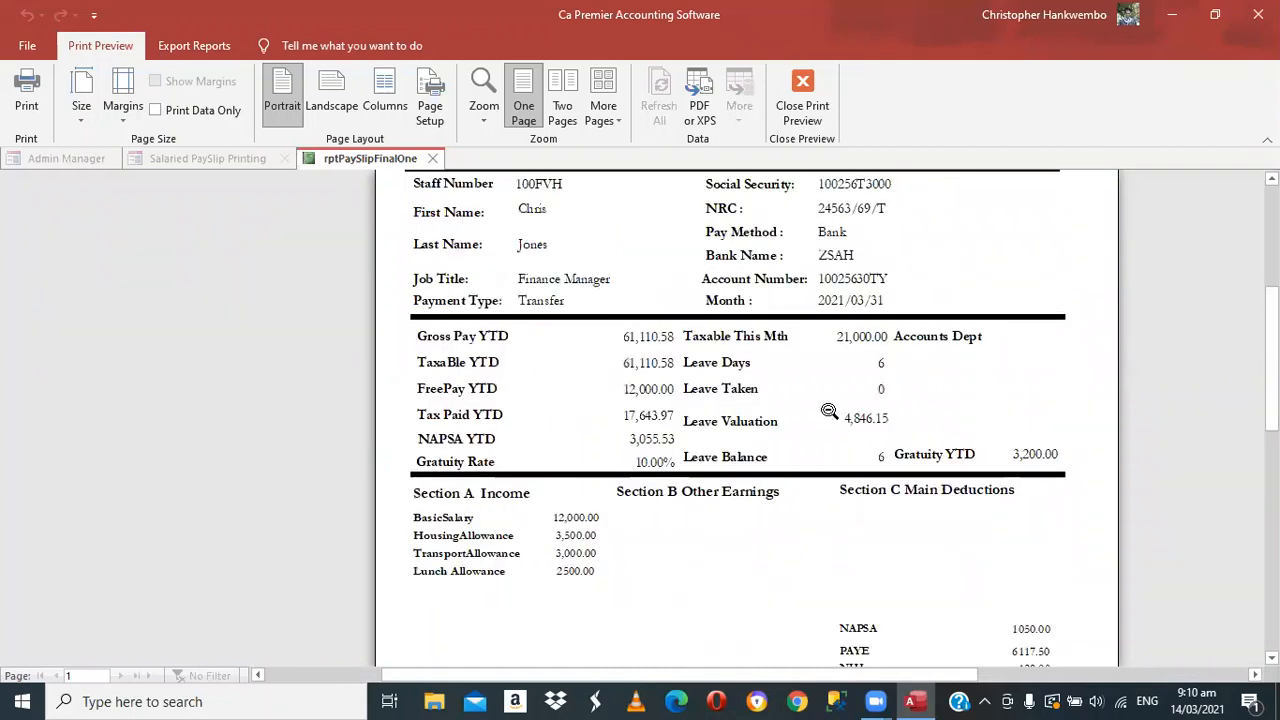
click(800, 118)
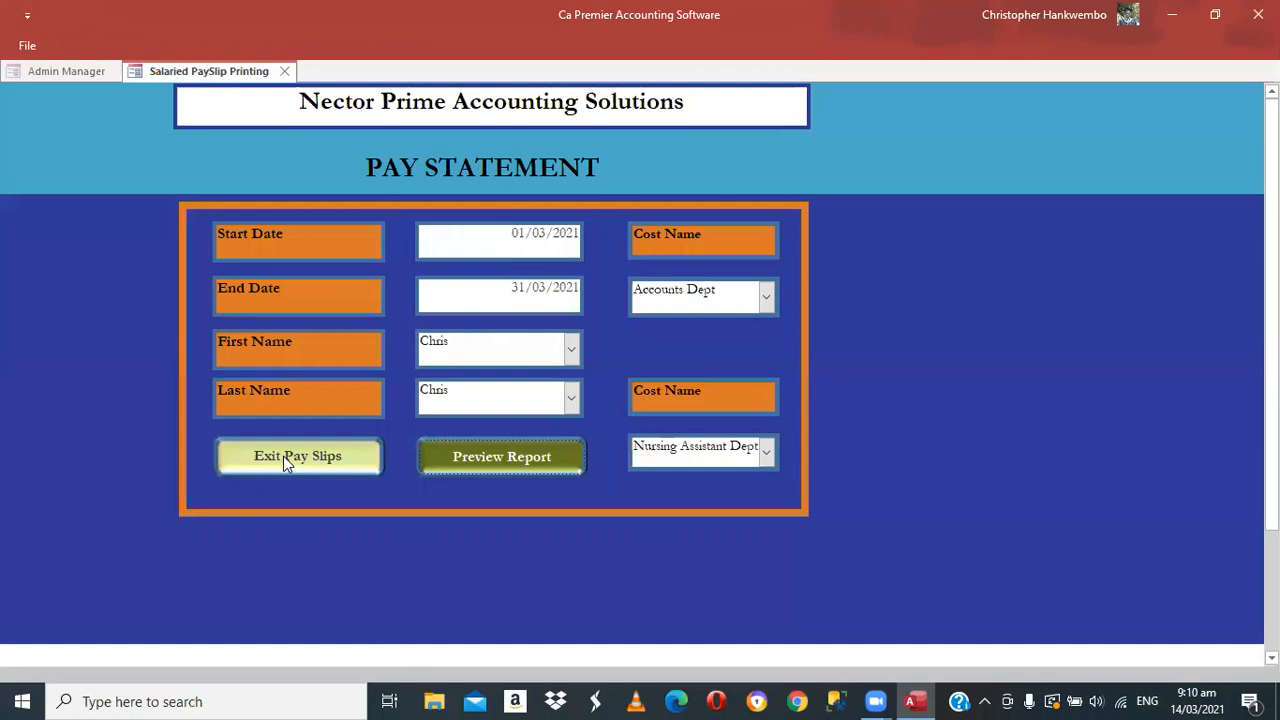
Exit Pay Slips and reopen Payslip Printing from the Salaries commands
click(283, 456)
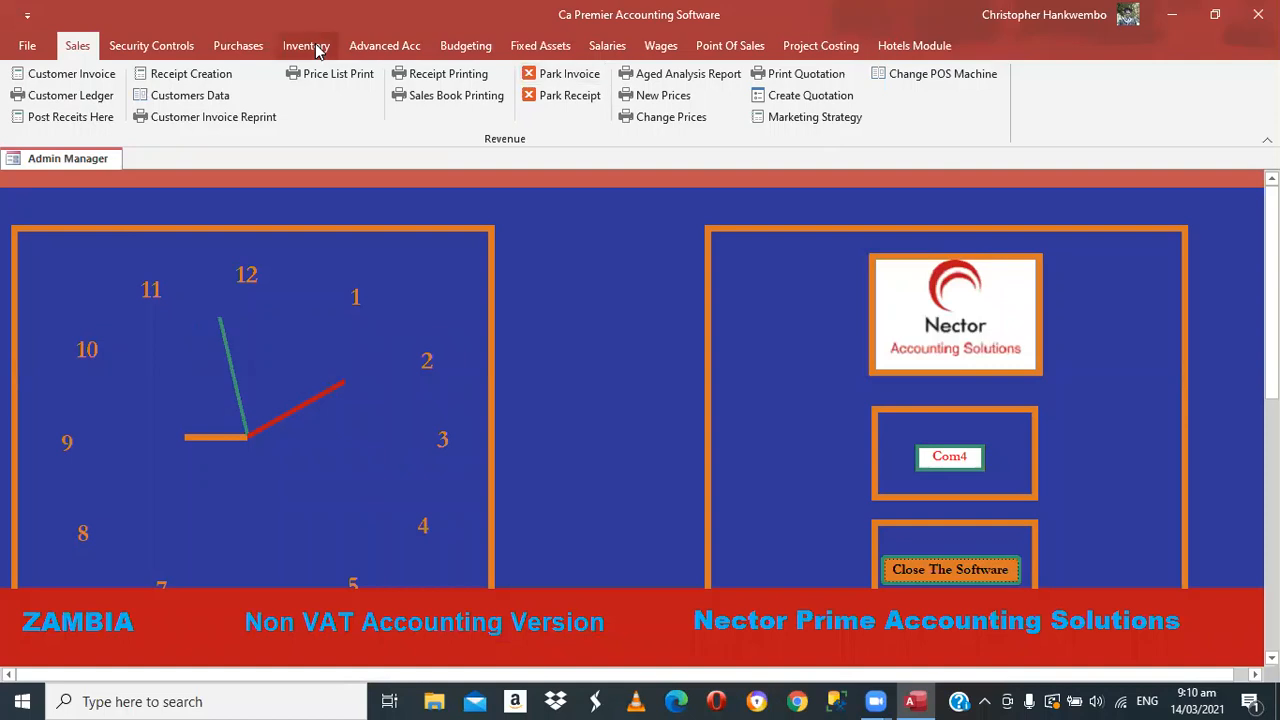
click(607, 46)
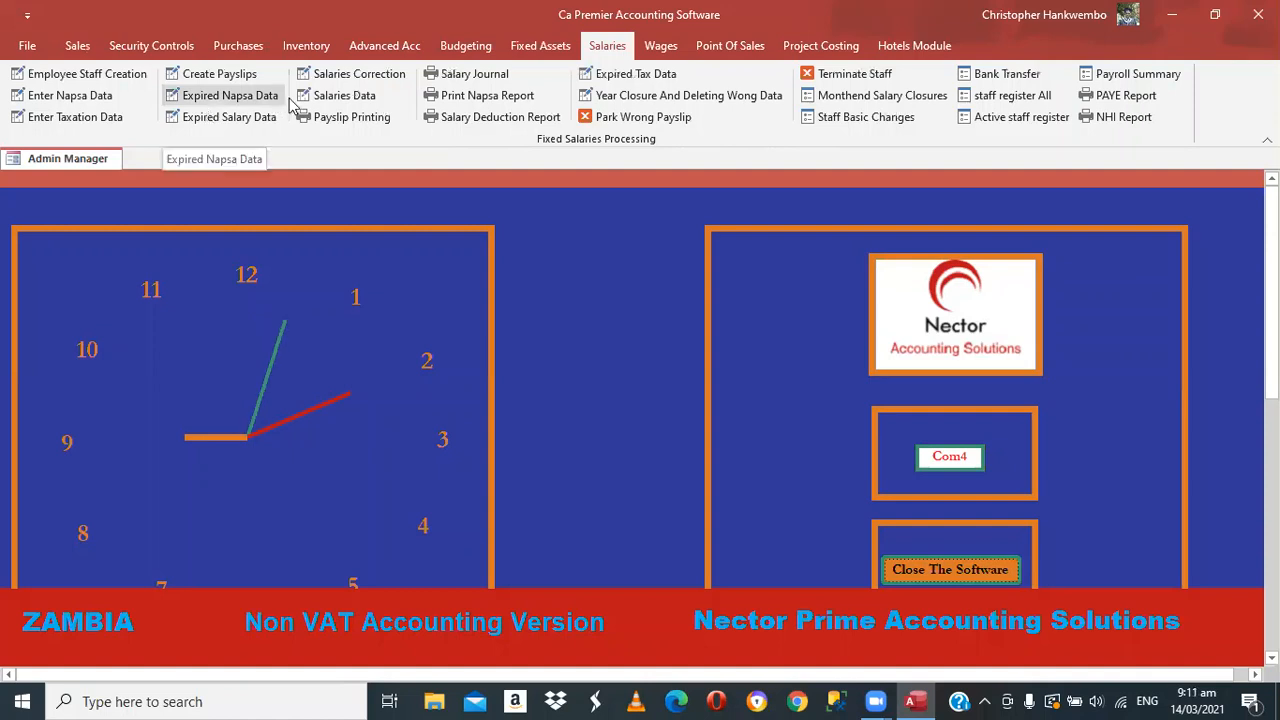
click(371, 116)
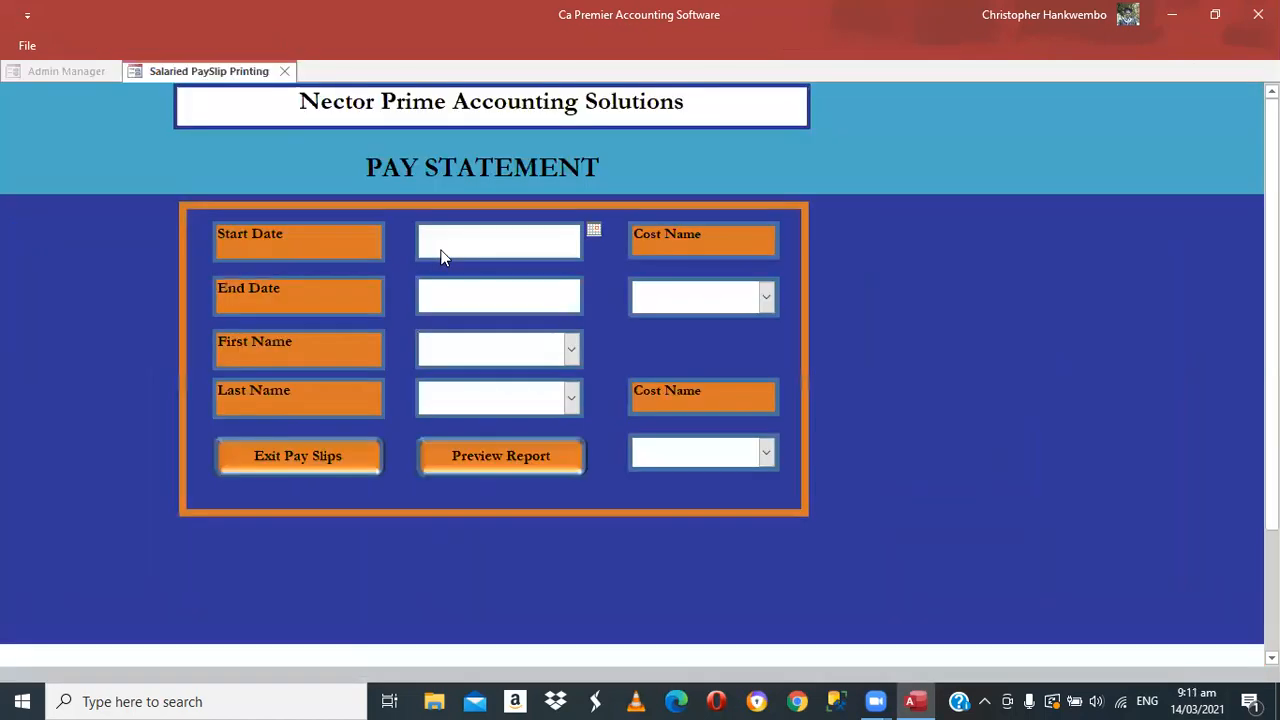
Set the pay statement dates to 01/01/2021 through 31/01/2021
click(443, 256)
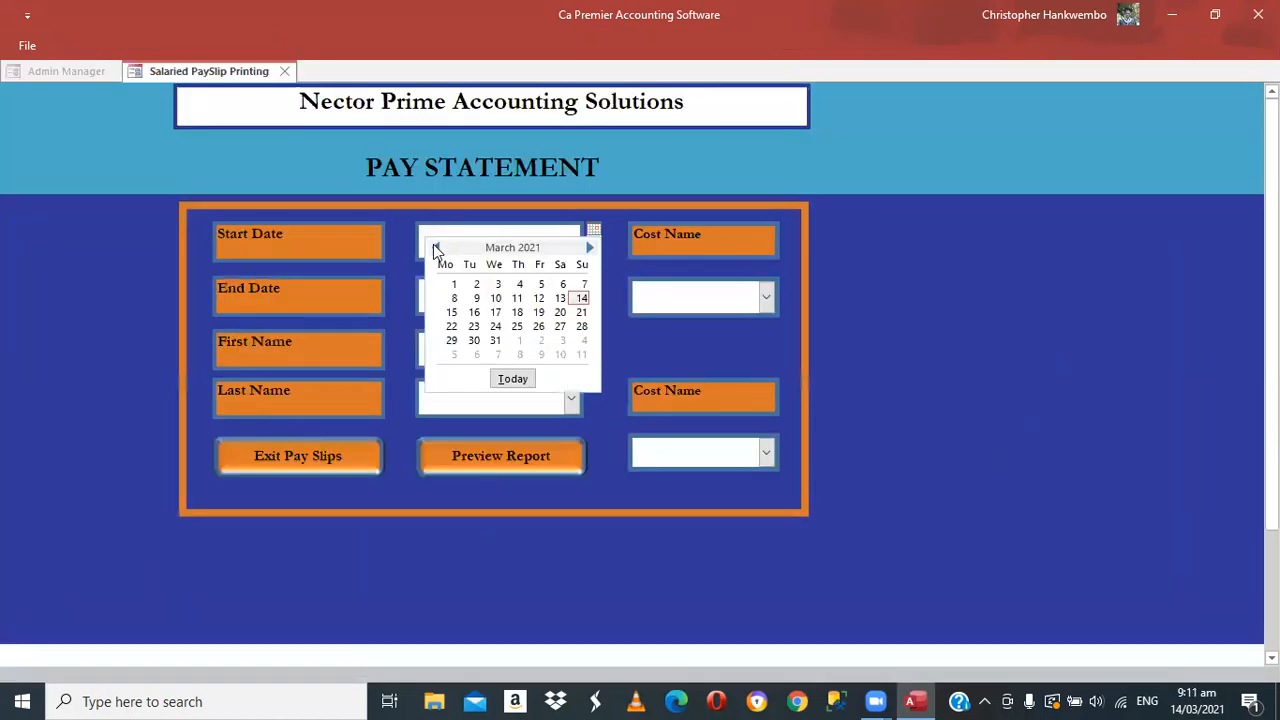
click(435, 247)
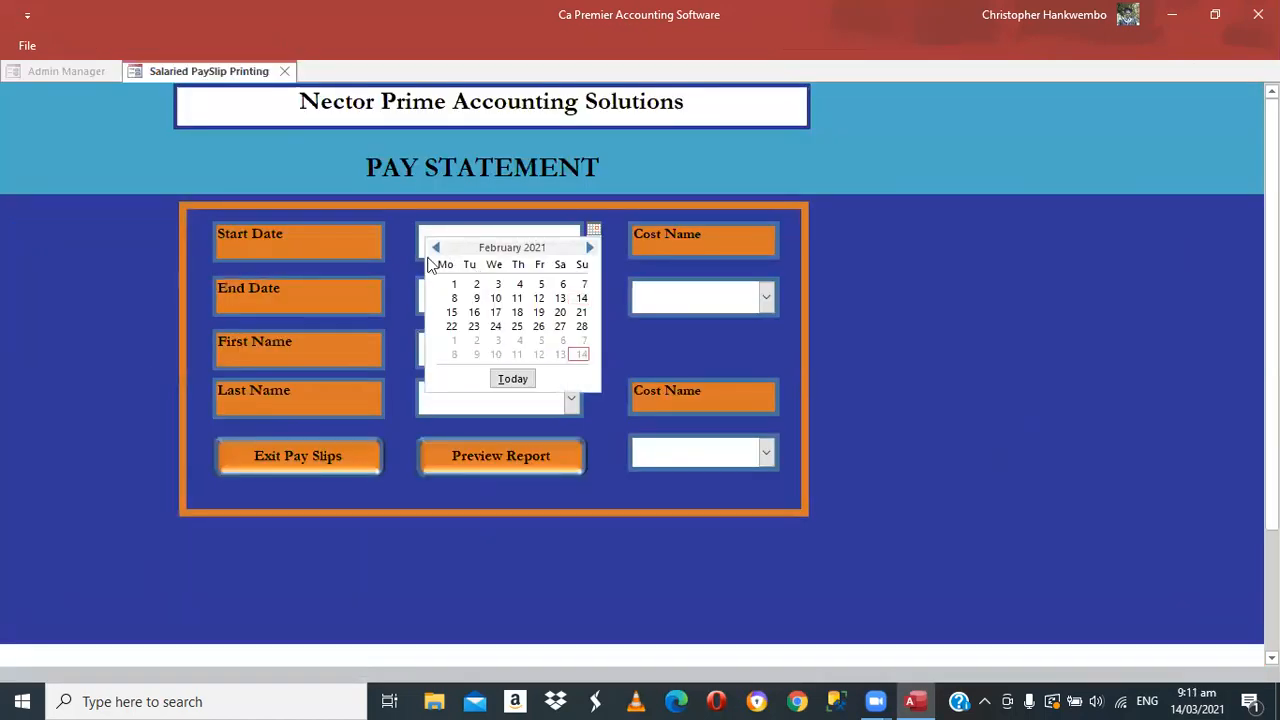
click(435, 247)
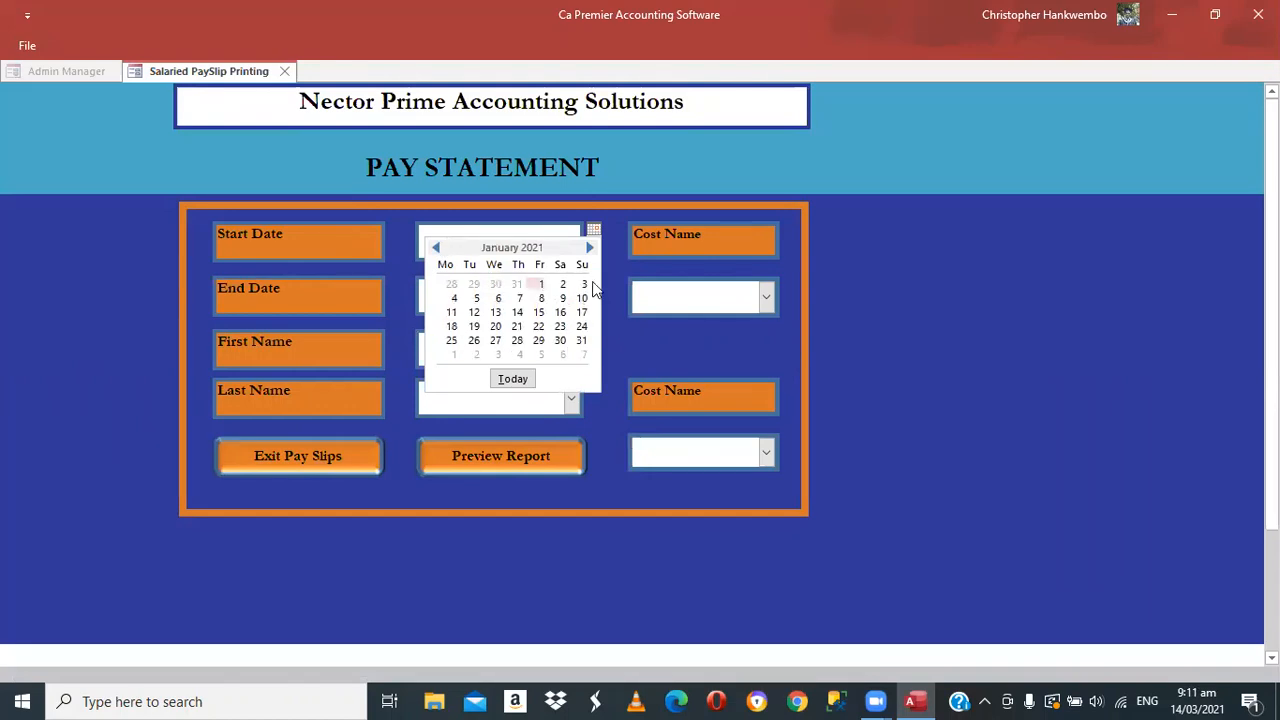
click(588, 288)
click(592, 285)
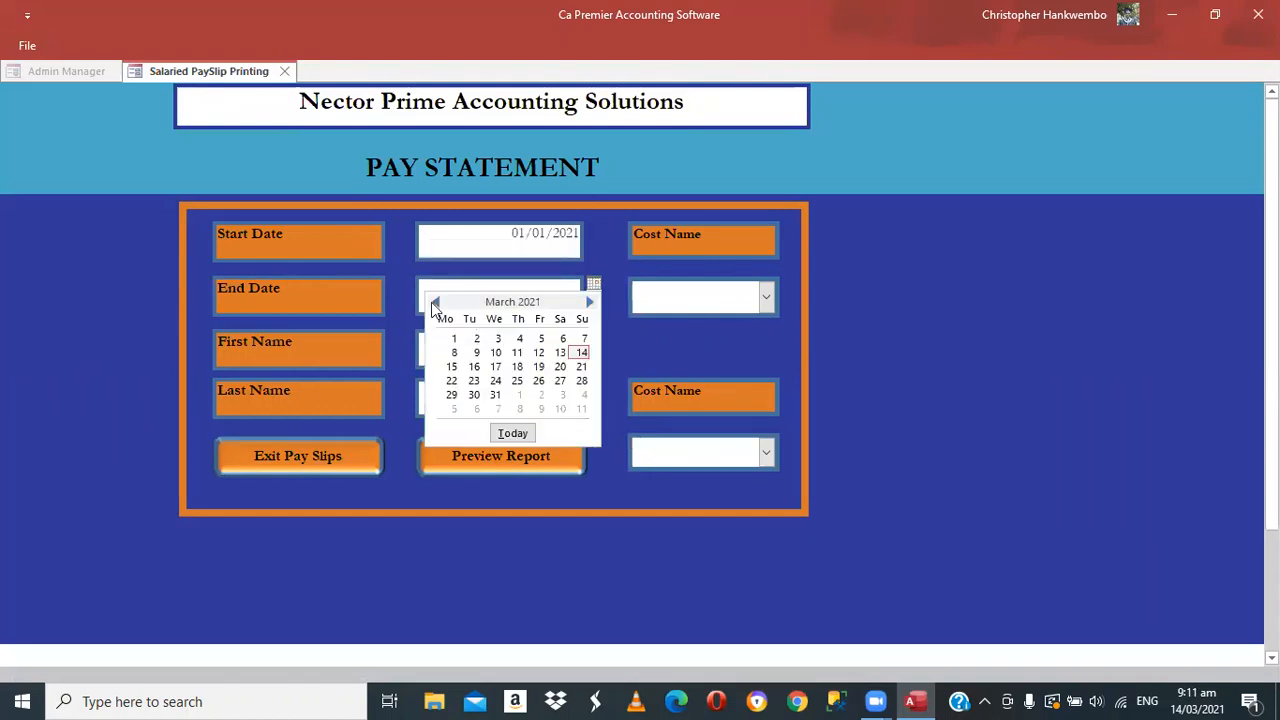
click(433, 302)
click(433, 302)
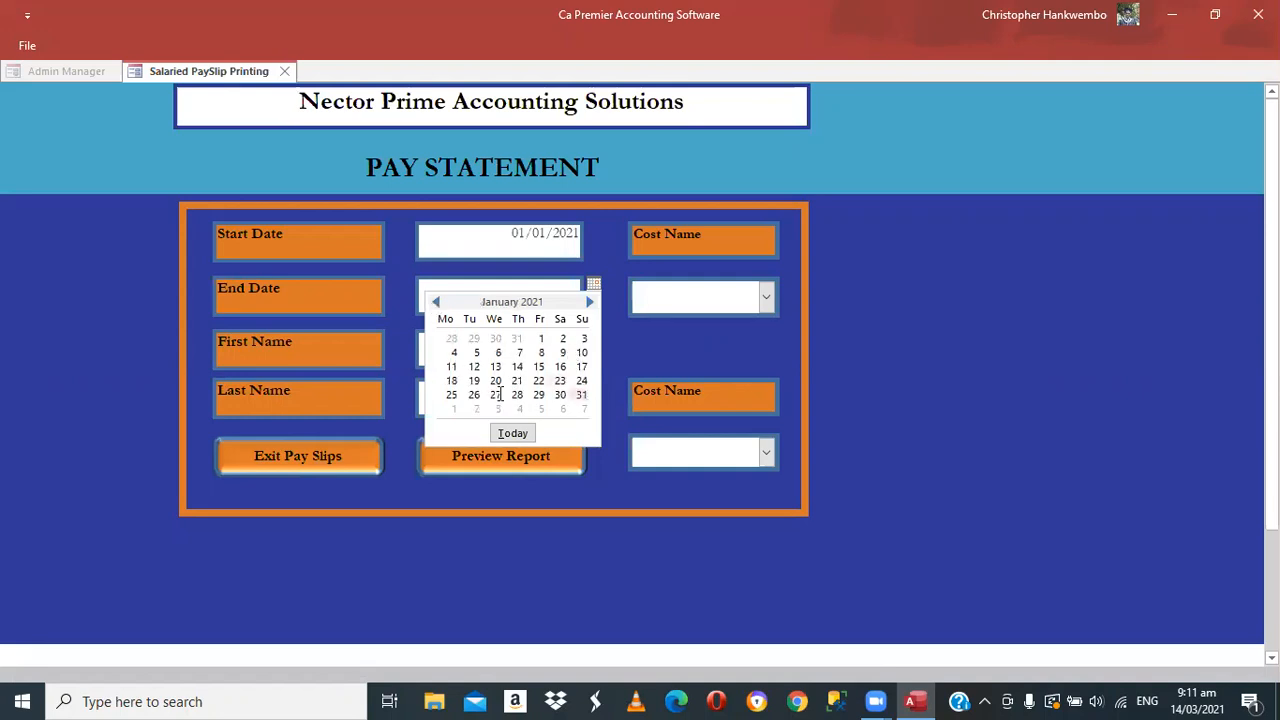
key(Return)
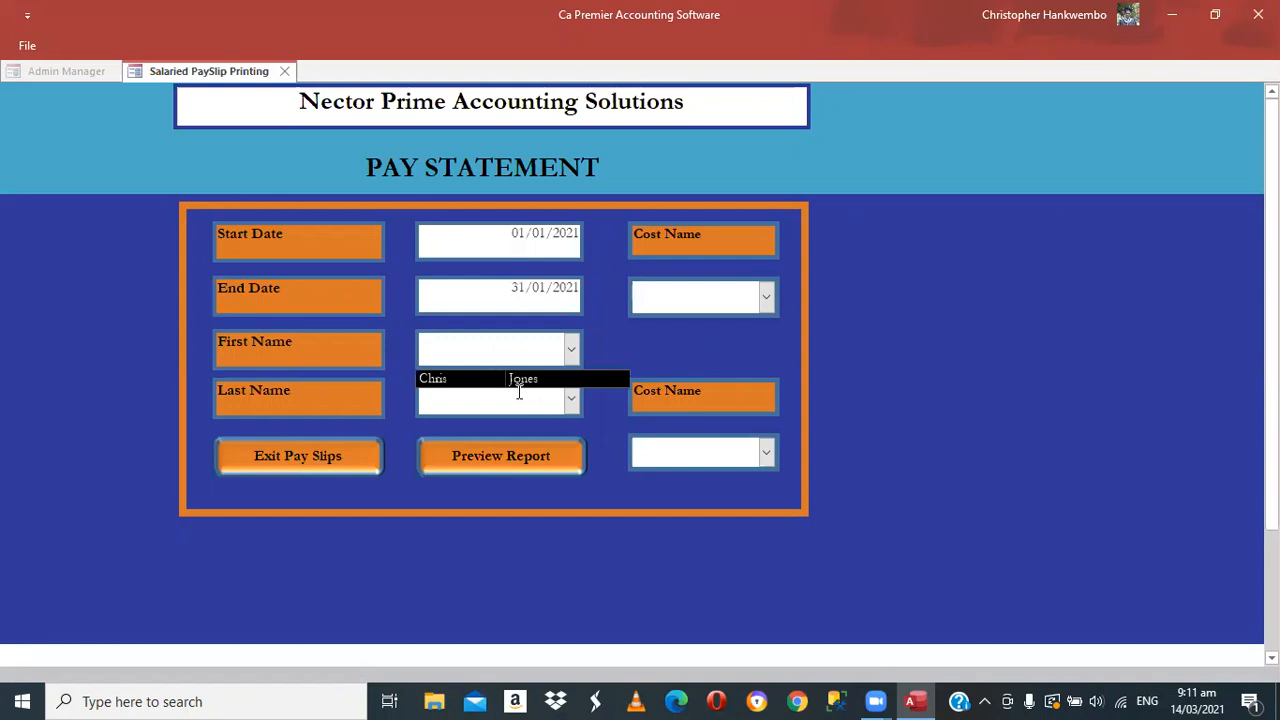
Fill the employee's name, cost names Accounts Dept and Claims Dept, and preview
key(Return)
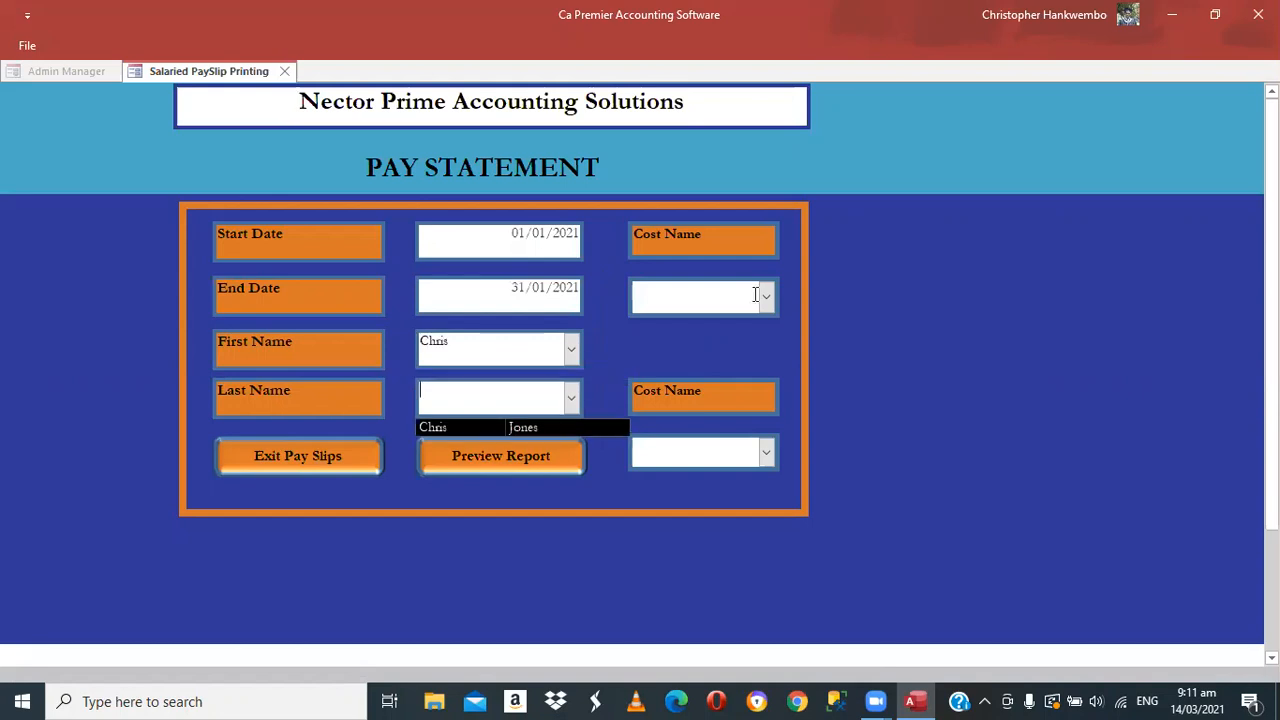
key(Return)
key(Return)
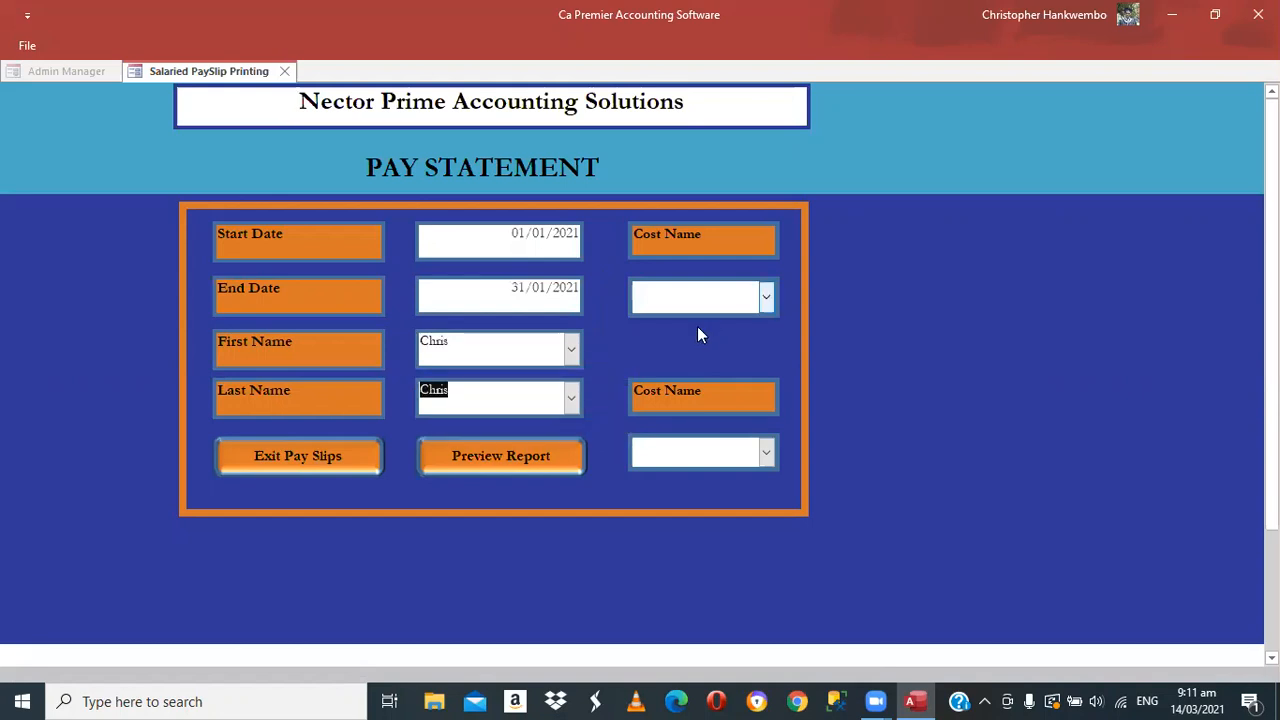
key(Return)
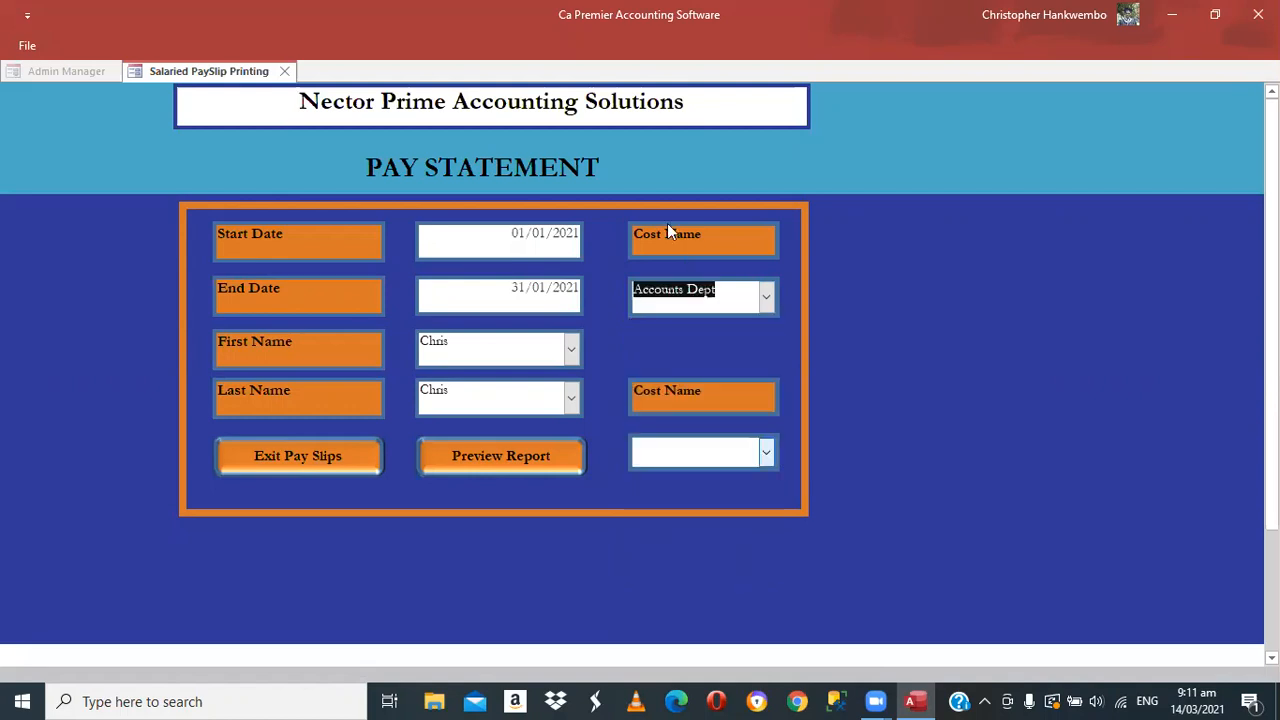
key(Return)
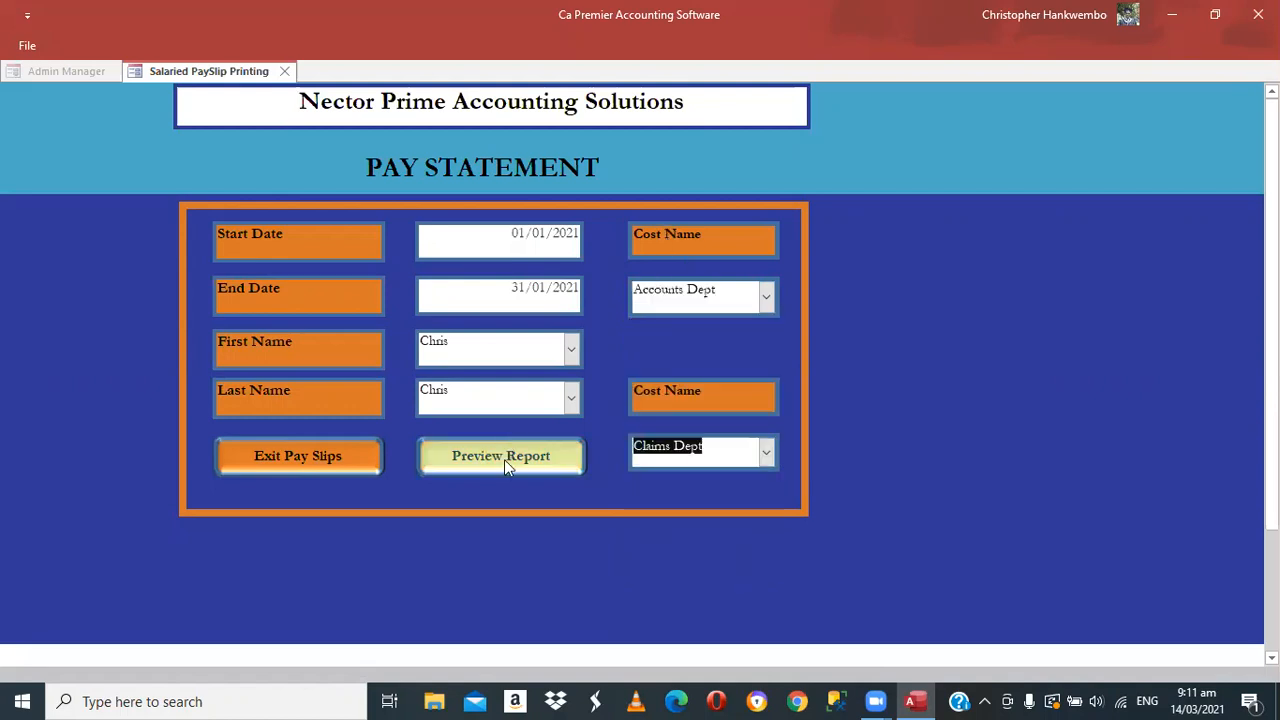
click(504, 459)
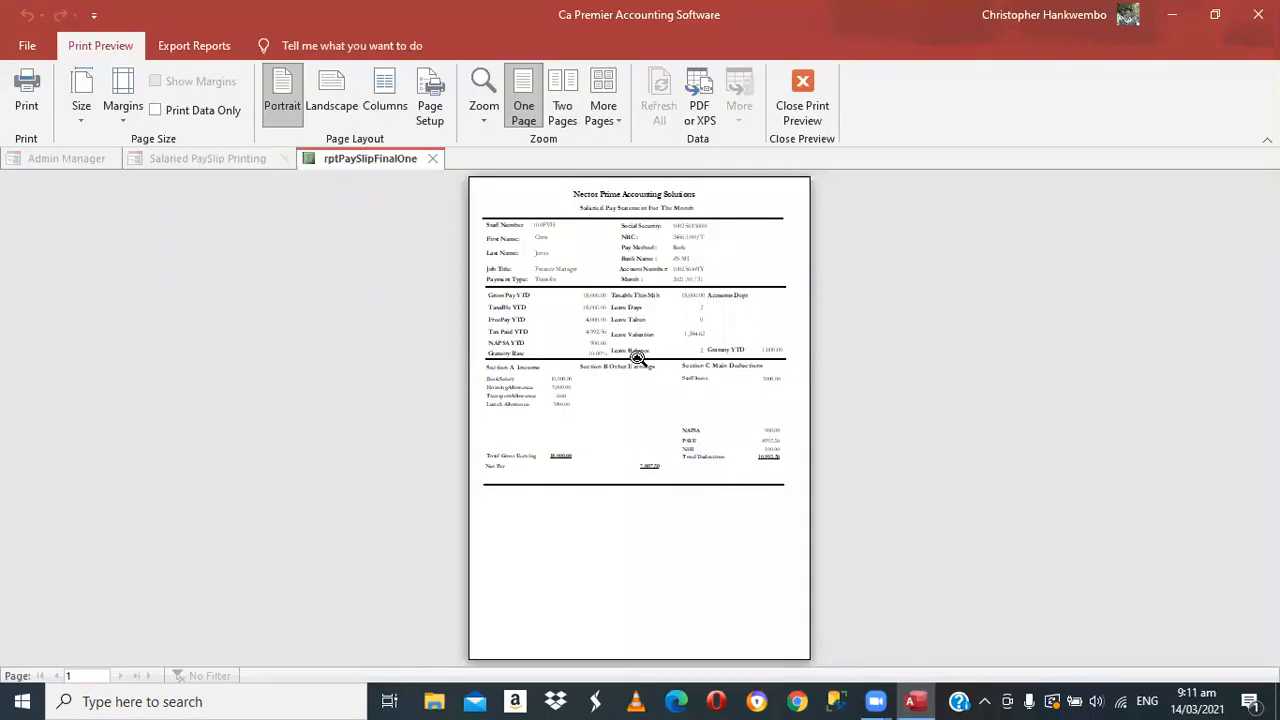
click(634, 354)
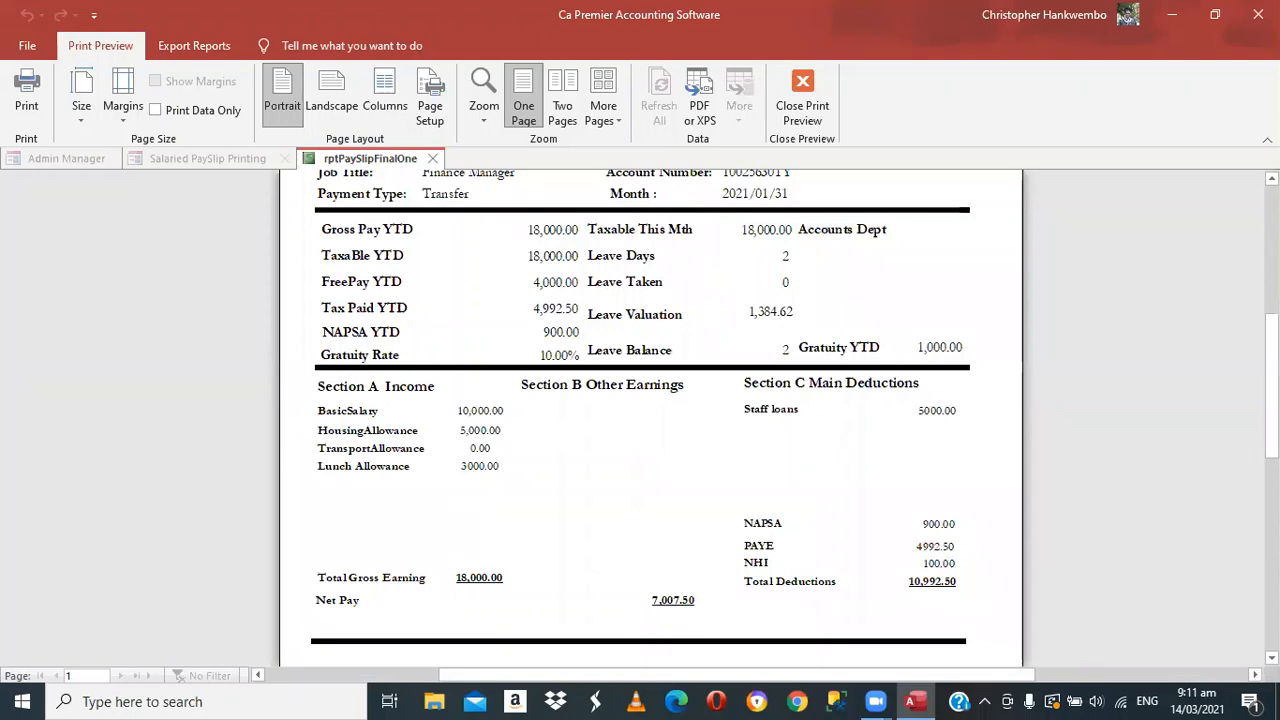
scroll(650, 410, up, 1)
scroll(650, 410, up, 5)
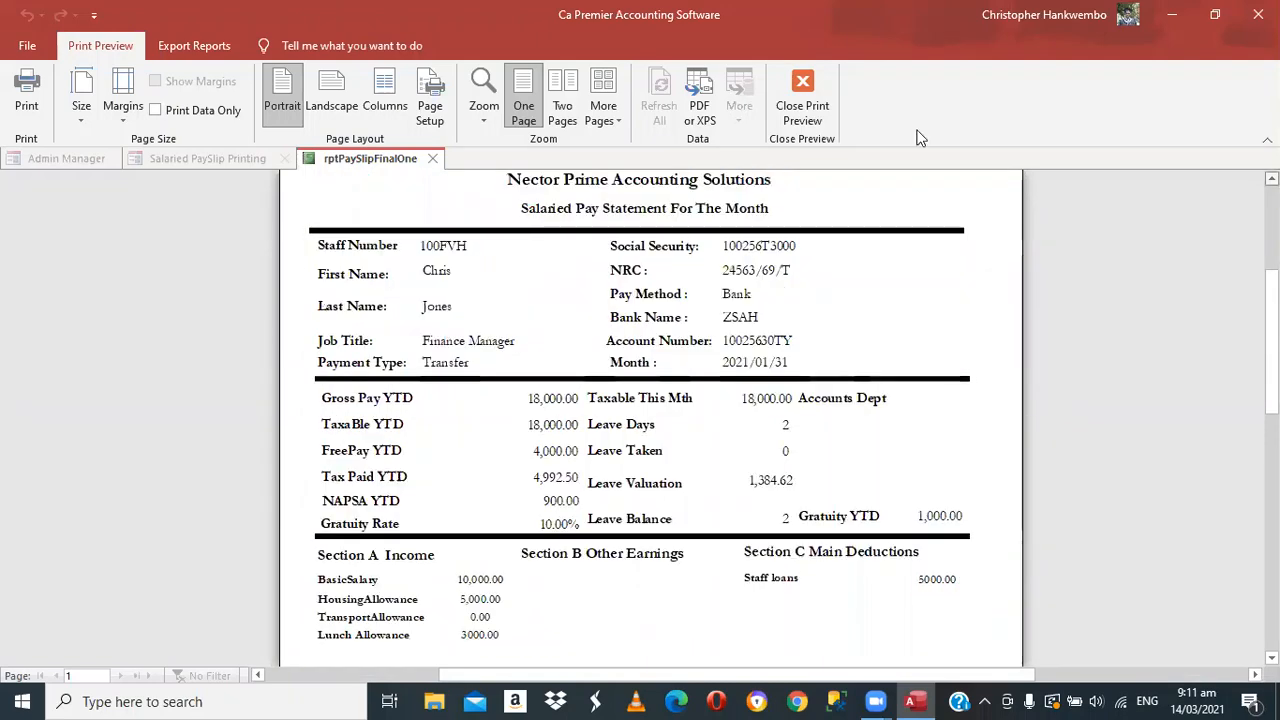
click(800, 110)
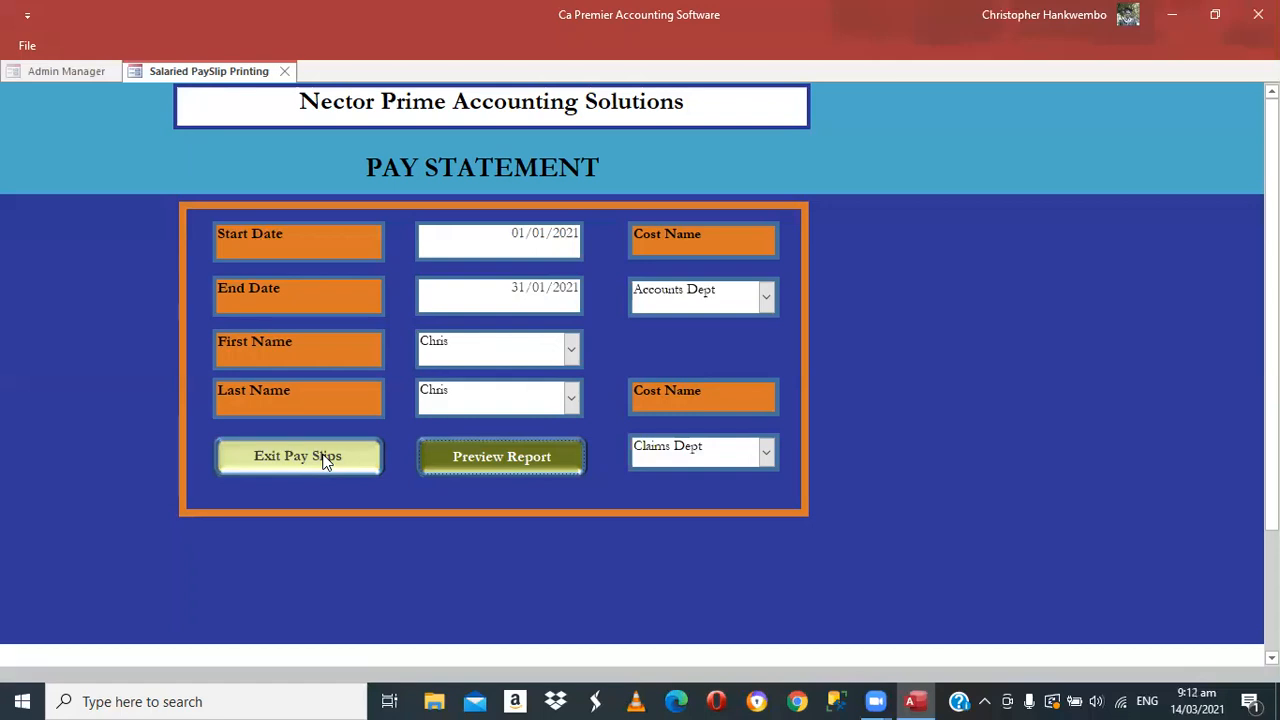
Exit Pay Slips and collapse the ribbon to show only category names
click(297, 456)
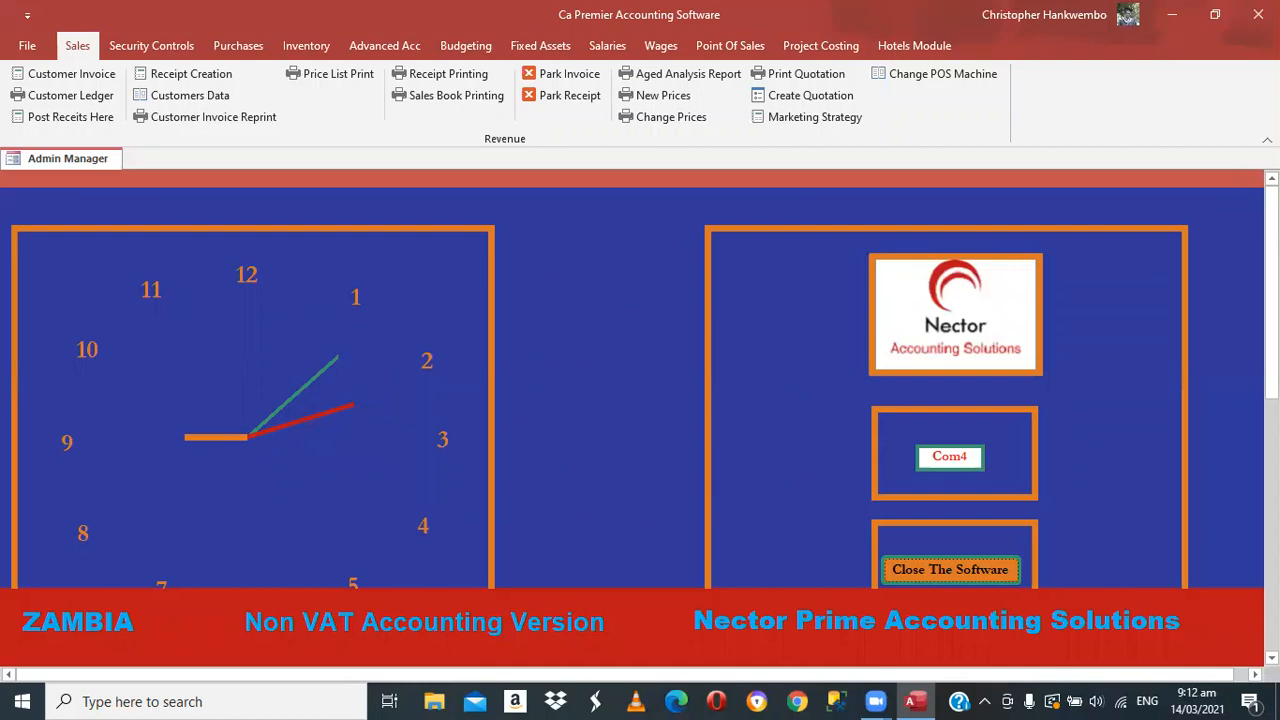
click(1267, 140)
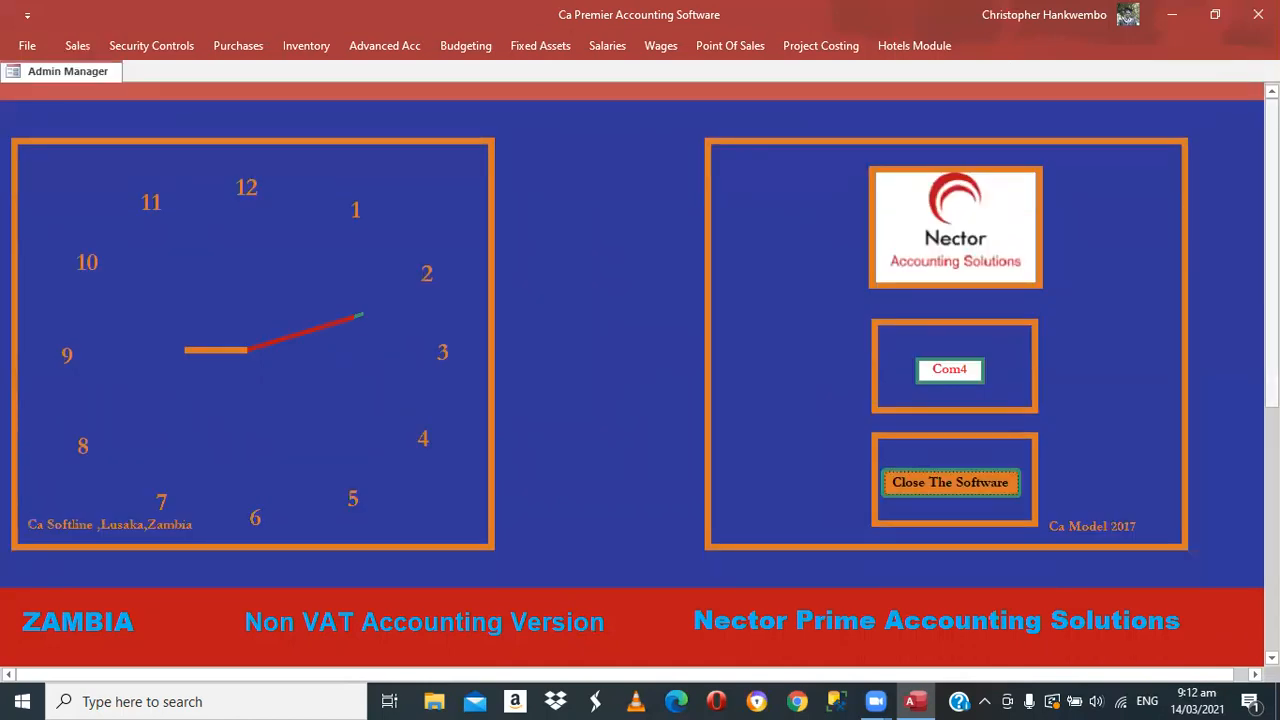